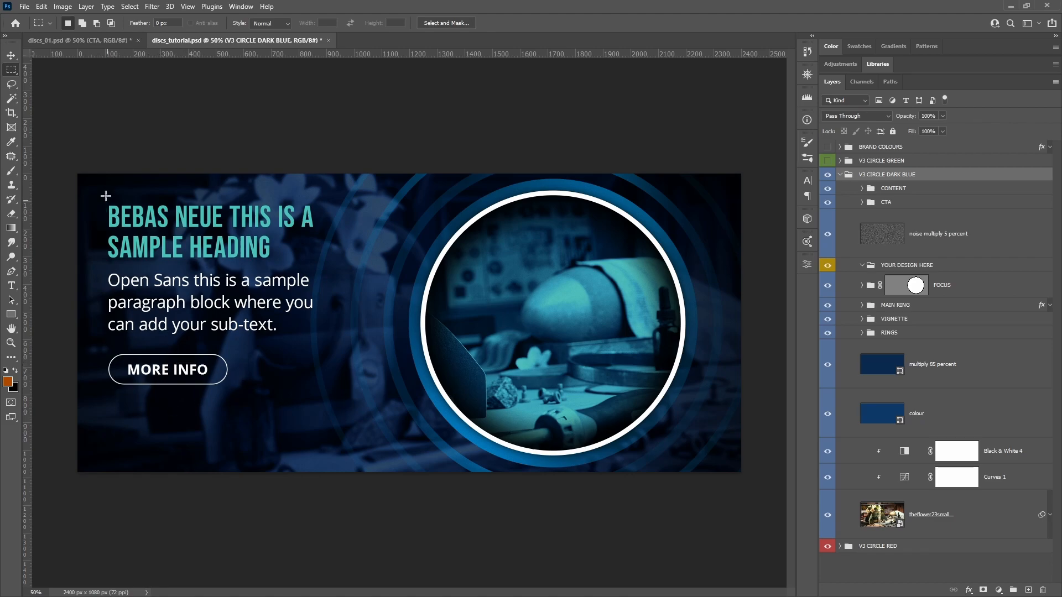
# - Outline the whole banner, its text area and its circular image area in turn with temporary rectangular selections
pyautogui.moveTo(59, 143); pyautogui.dragTo(754, 491)
pyautogui.click(665, 485)
pyautogui.moveTo(64, 149); pyautogui.dragTo(752, 492)
pyautogui.click(696, 508)
pyautogui.moveTo(62, 145); pyautogui.dragTo(758, 486)
pyautogui.click(757, 491)
pyautogui.moveTo(48, 144); pyautogui.dragTo(327, 503)
pyautogui.click(327, 503)
pyautogui.moveTo(777, 166); pyautogui.dragTo(340, 505)
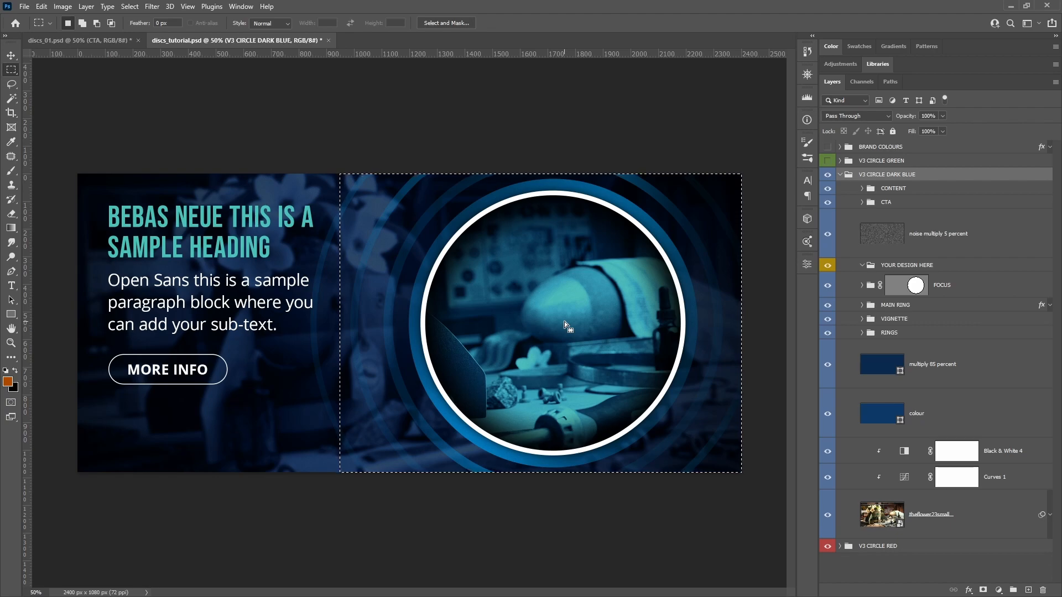
pyautogui.click(668, 155)
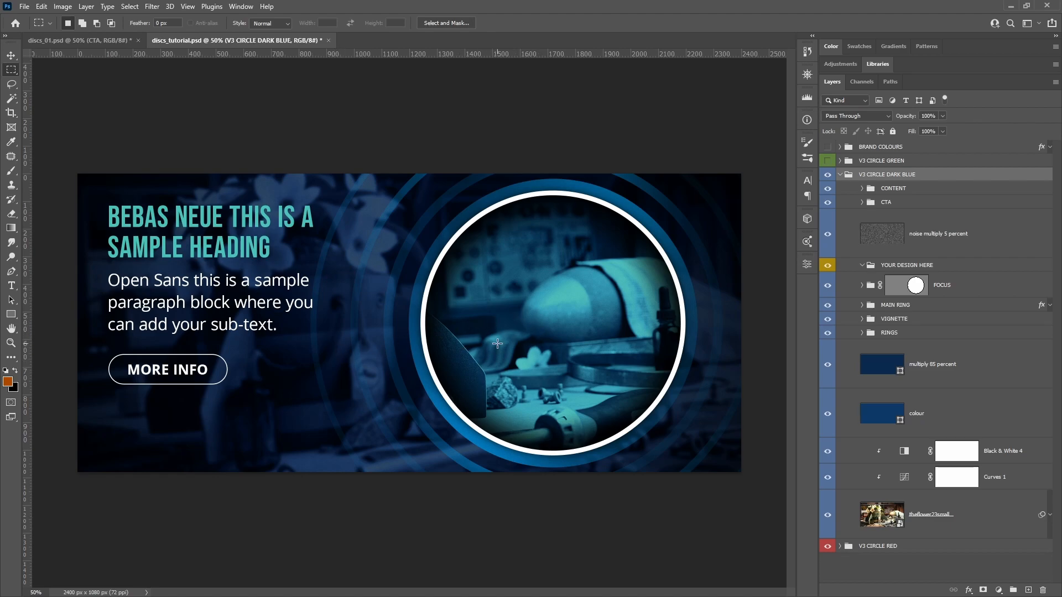
# - Show the BRAND COLOURS group, outline its swatch strip with a temporary selection, and hide the group again
pyautogui.click(986, 517)
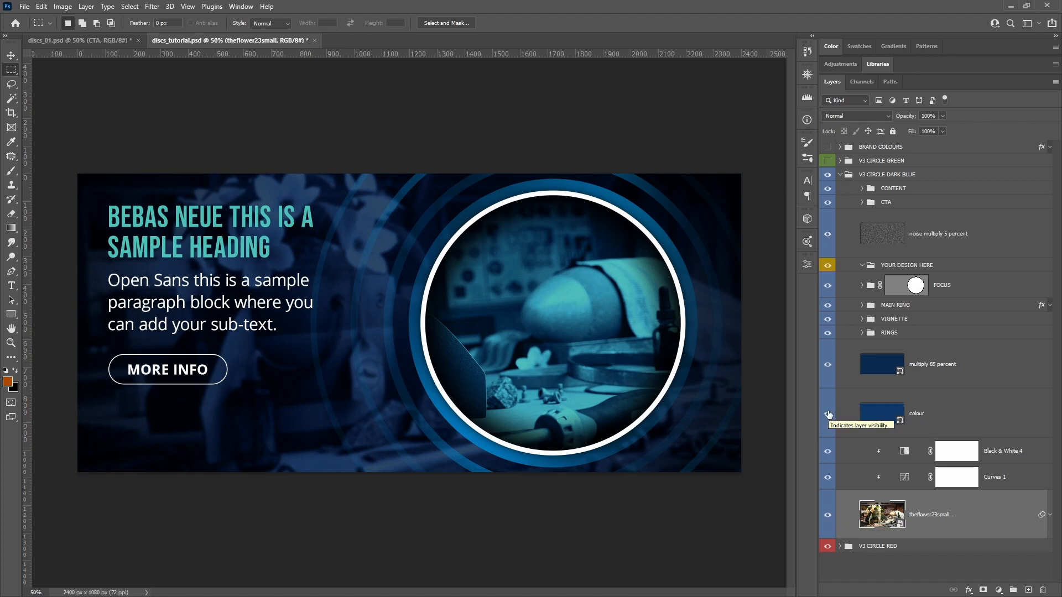
pyautogui.click(828, 147)
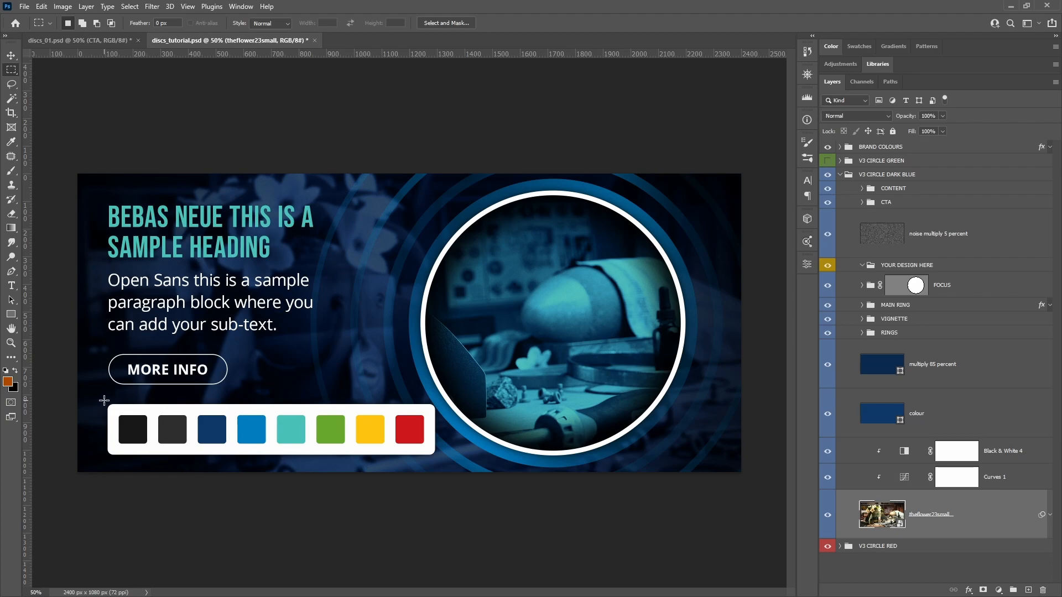
pyautogui.moveTo(104, 399); pyautogui.dragTo(441, 462)
pyautogui.hotkey('ctrl', 'd')
pyautogui.click(827, 148)
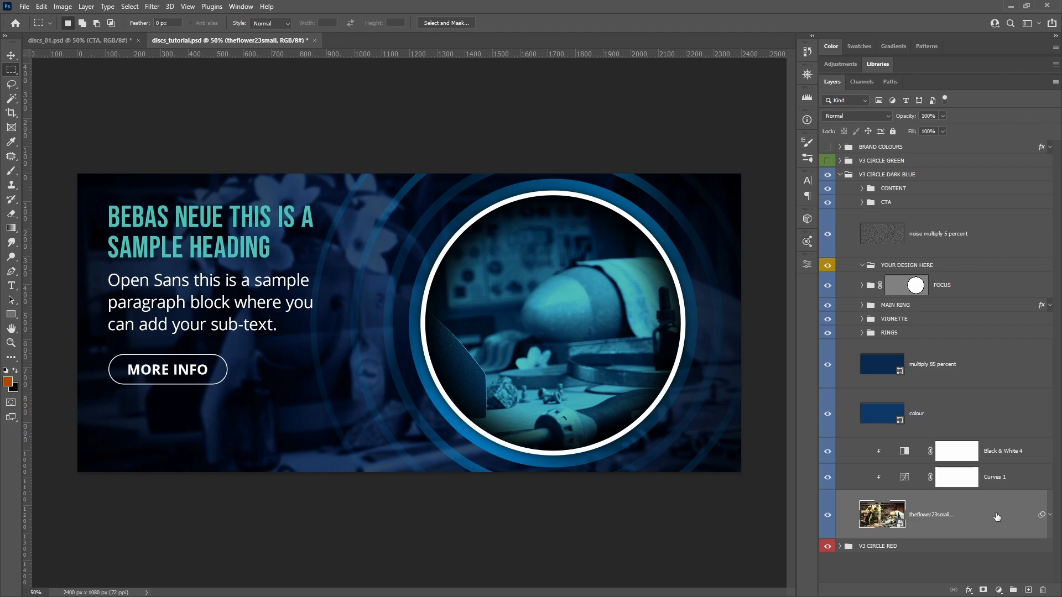
# - Hide the V3 CIRCLE RED group and toggle the blurred background photo layer off and on to compare
pyautogui.click(828, 516)
pyautogui.click(828, 518)
pyautogui.click(827, 517)
pyautogui.click(827, 517)
pyautogui.click(828, 517)
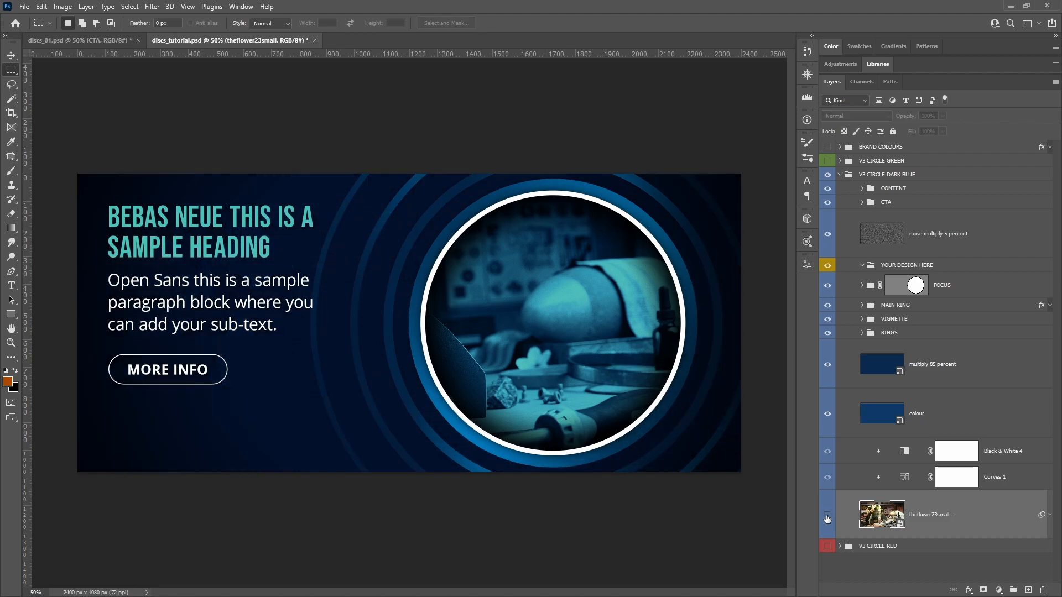
pyautogui.click(827, 518)
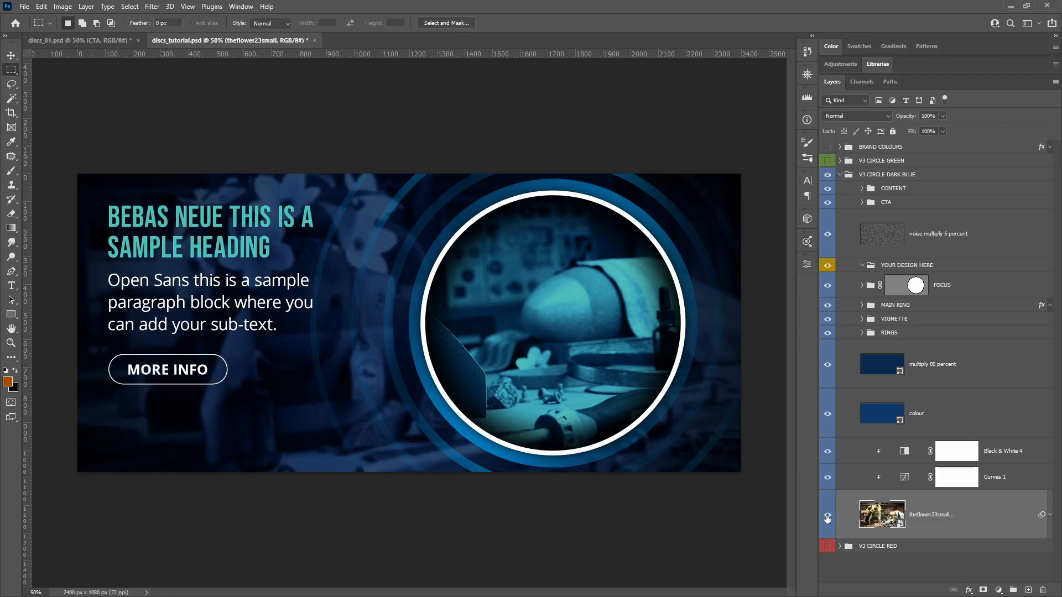
# - Examine the Curves 1 adjustment's curve and toggle the Black & White 4 adjustment off and on to compare
pyautogui.click(1030, 482)
pyautogui.click(904, 479)
pyautogui.click(903, 479)
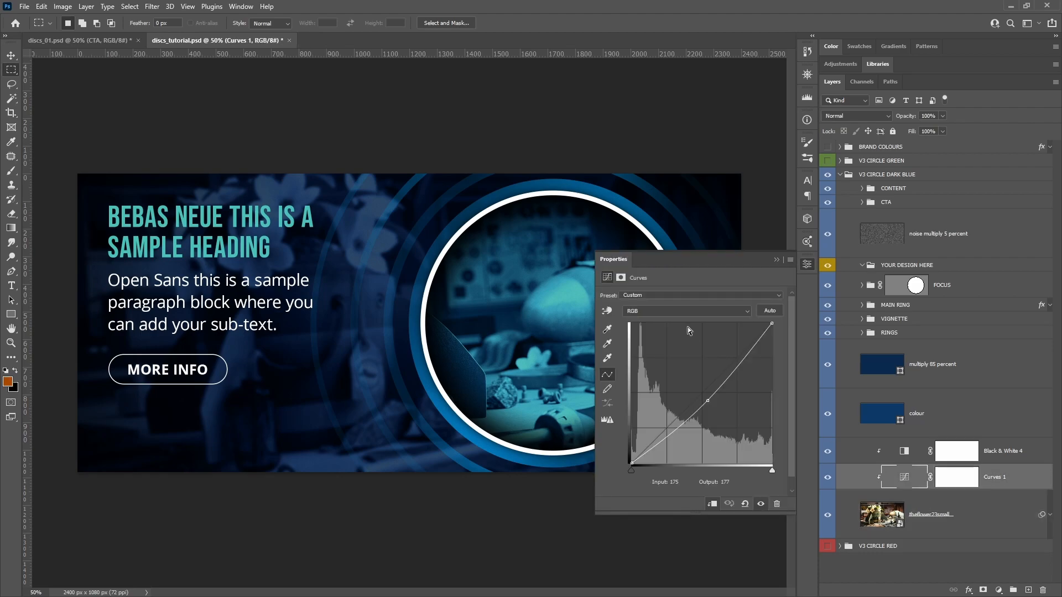
pyautogui.click(806, 265)
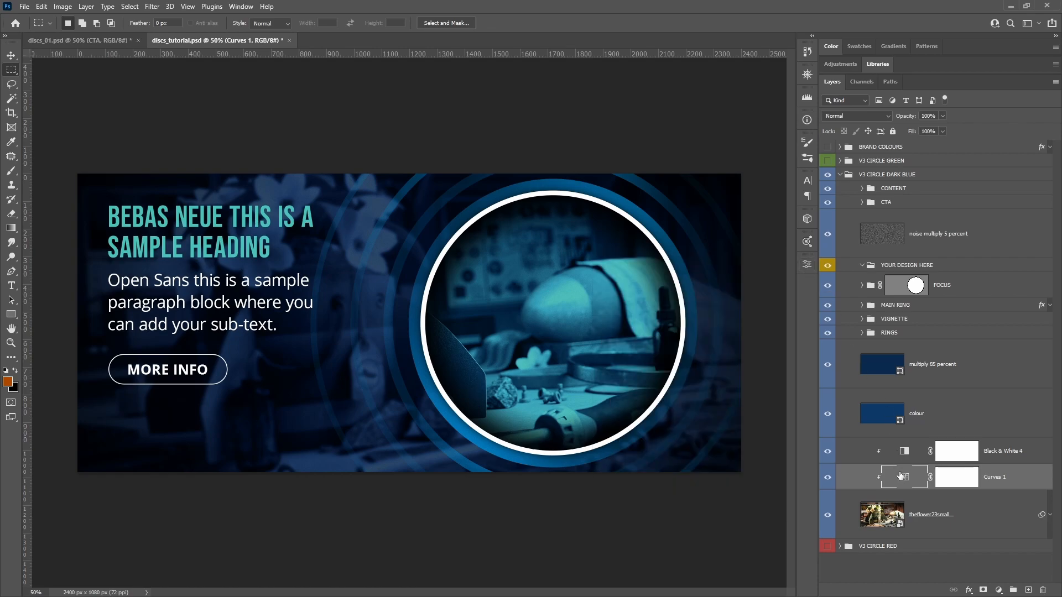
pyautogui.click(827, 453)
pyautogui.click(827, 451)
# - Compare the colour and multiply 85 percent layers with the brand colour swatches, showing the BRAND COLOURS group temporarily
pyautogui.click(943, 410)
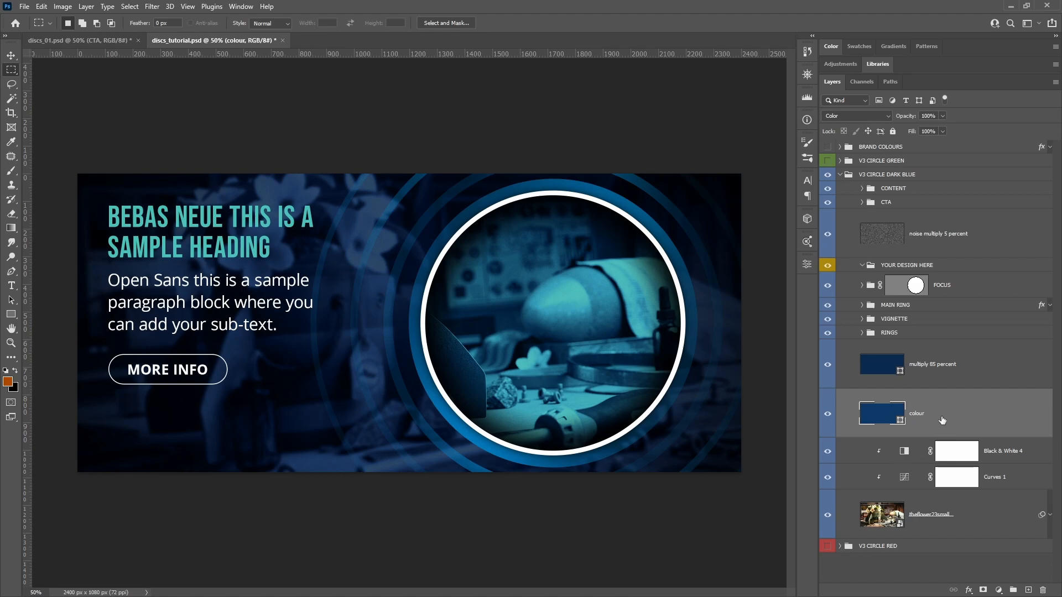
pyautogui.click(828, 148)
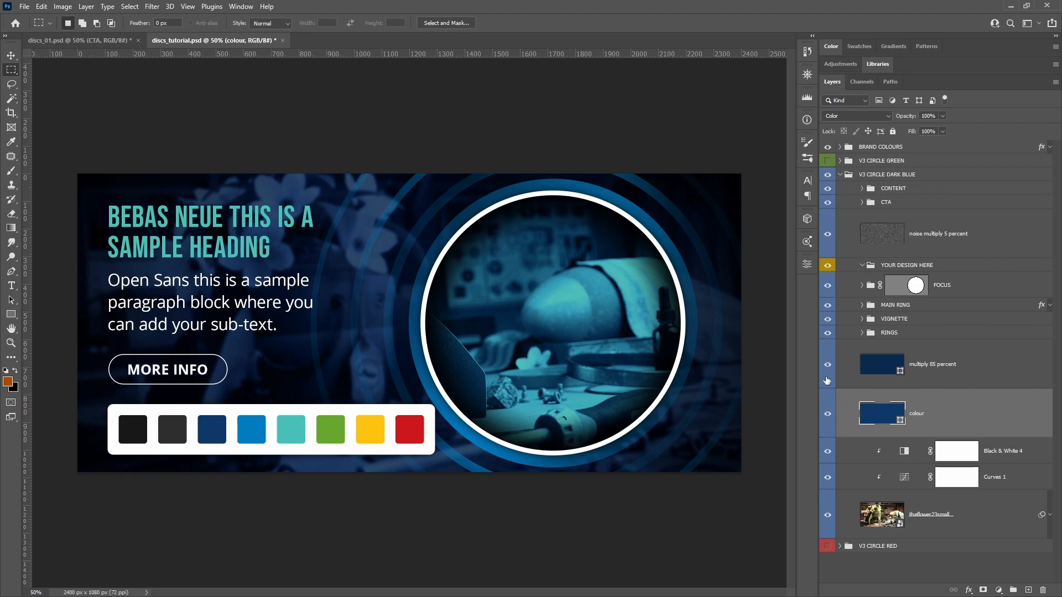
pyautogui.click(957, 373)
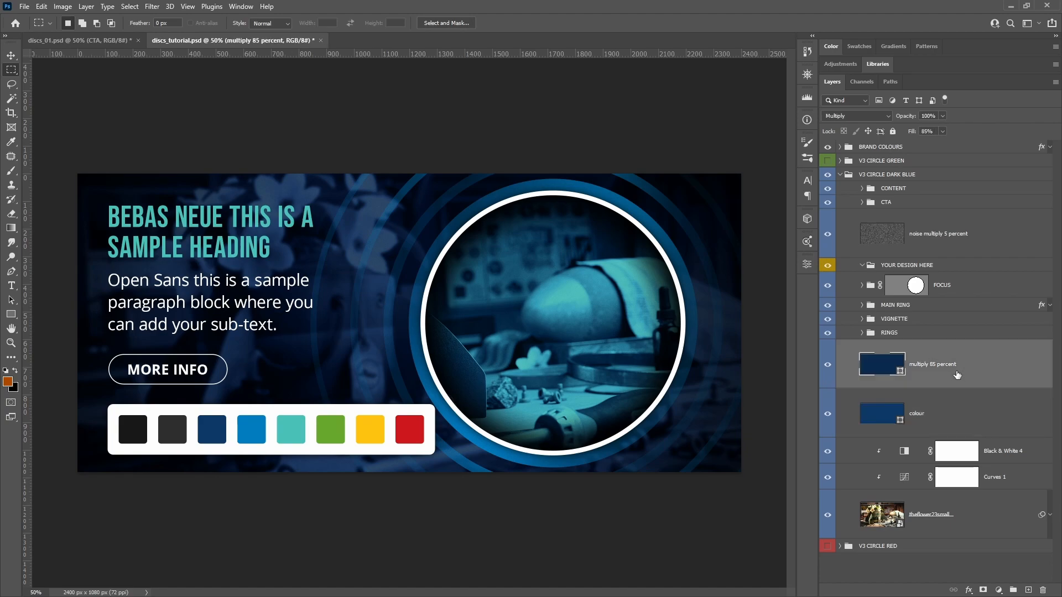
pyautogui.click(827, 364)
pyautogui.click(827, 147)
# - Toggle the multiply 85 percent layer to compare text legibility, outlining the text area temporarily, and leave the layer visible
pyautogui.click(831, 369)
pyautogui.click(829, 368)
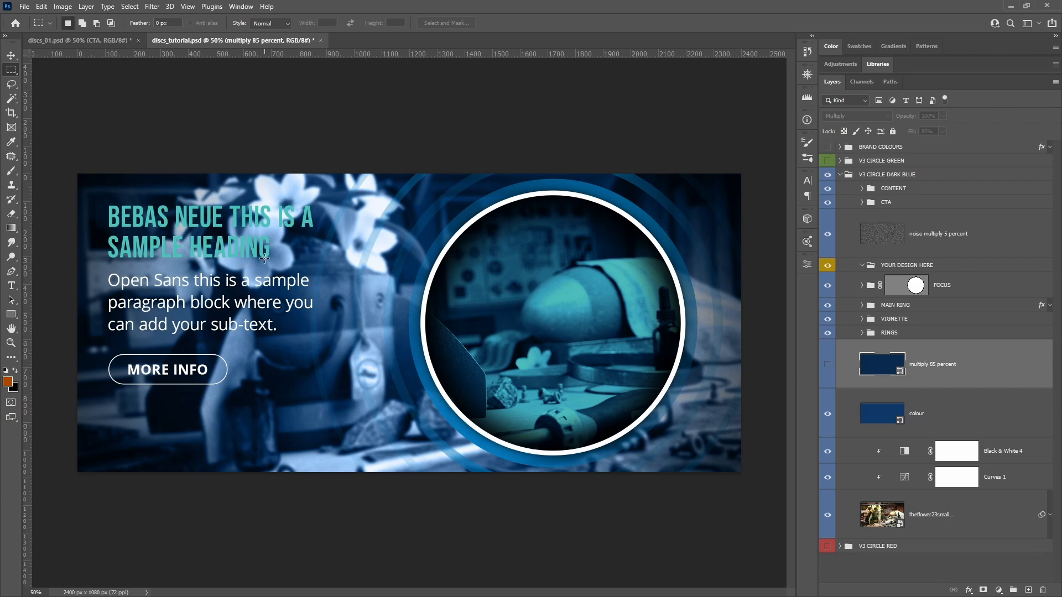
pyautogui.moveTo(59, 160); pyautogui.dragTo(374, 531)
pyautogui.click(725, 470)
pyautogui.click(827, 365)
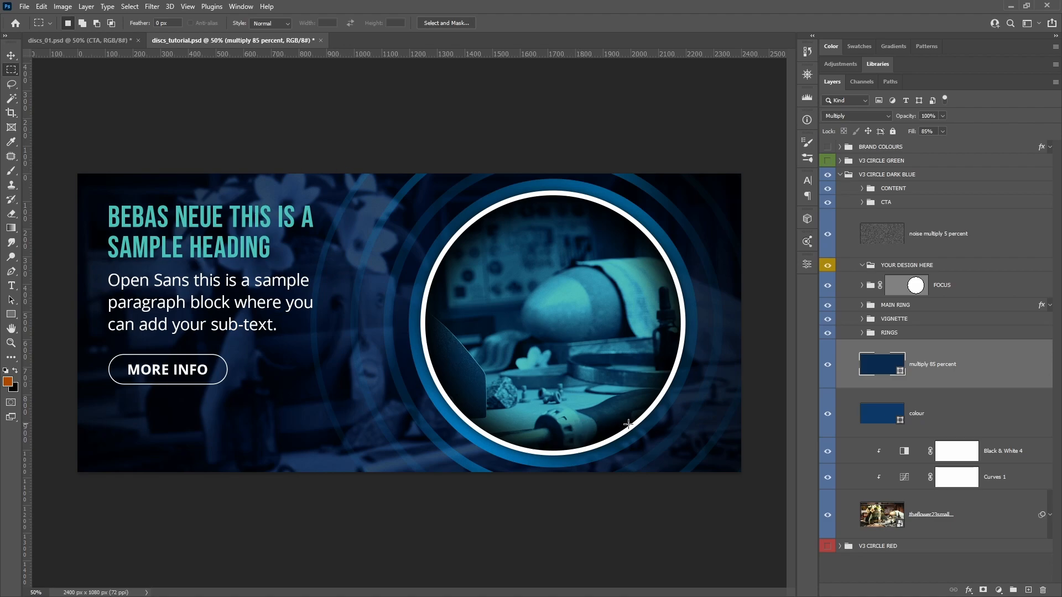
# - Set the multiply 85 percent layer's fill to 100% and its blend mode to Normal
pyautogui.click(943, 132)
pyautogui.moveTo(943, 144); pyautogui.dragTo(899, 132)
pyautogui.click(863, 115)
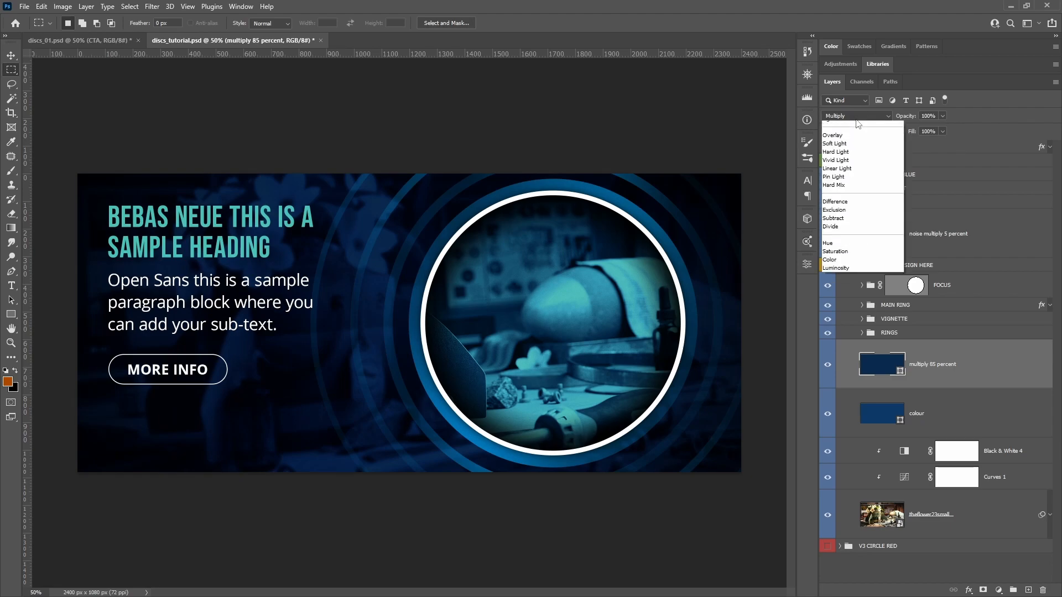
pyautogui.click(836, 127)
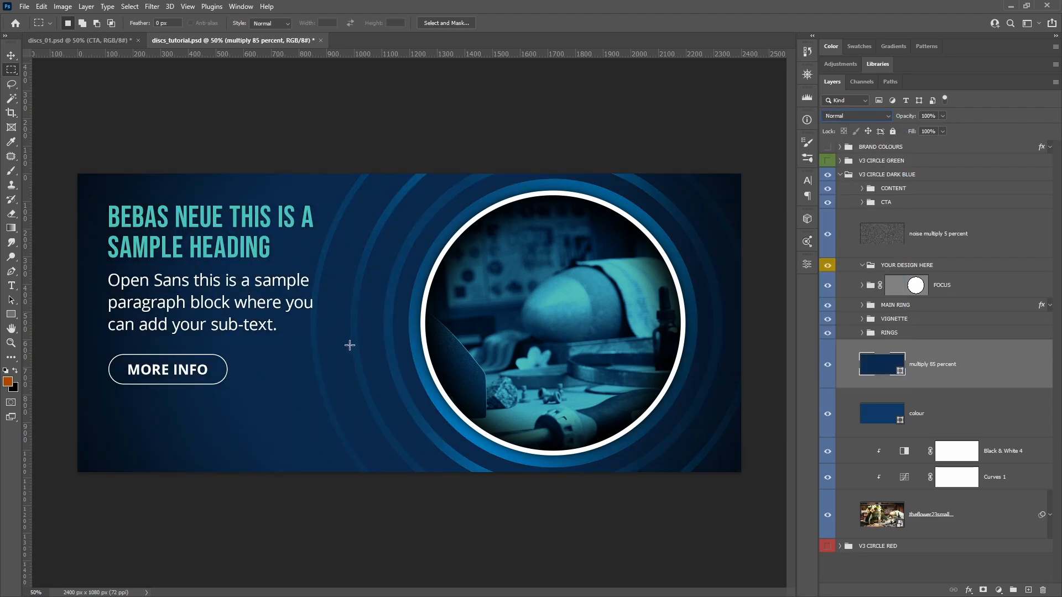
# - Set the multiply 85 percent layer's blend mode to Multiply and its fill to 85%
pyautogui.click(861, 117)
pyautogui.click(863, 158)
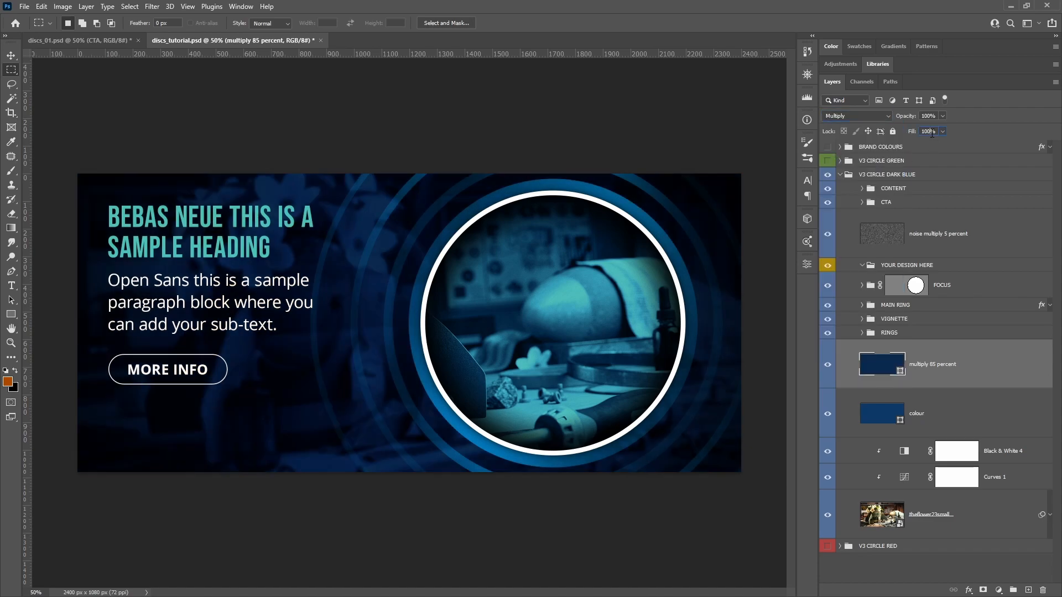
pyautogui.write('85')
pyautogui.press('Return')
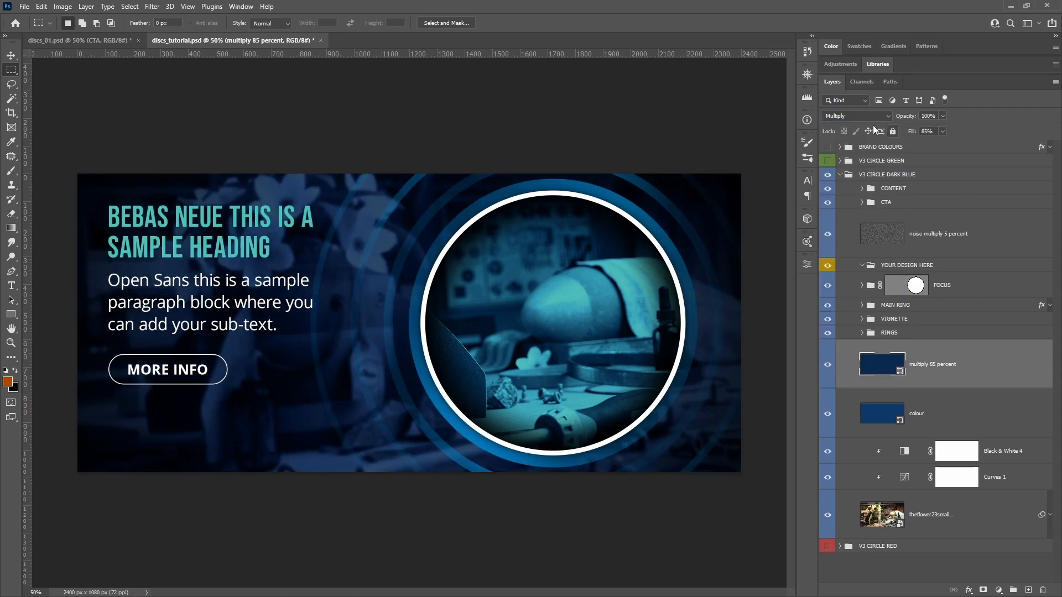
# - Toggle the RINGS group off and on to compare the banner, and expand the group
pyautogui.click(903, 335)
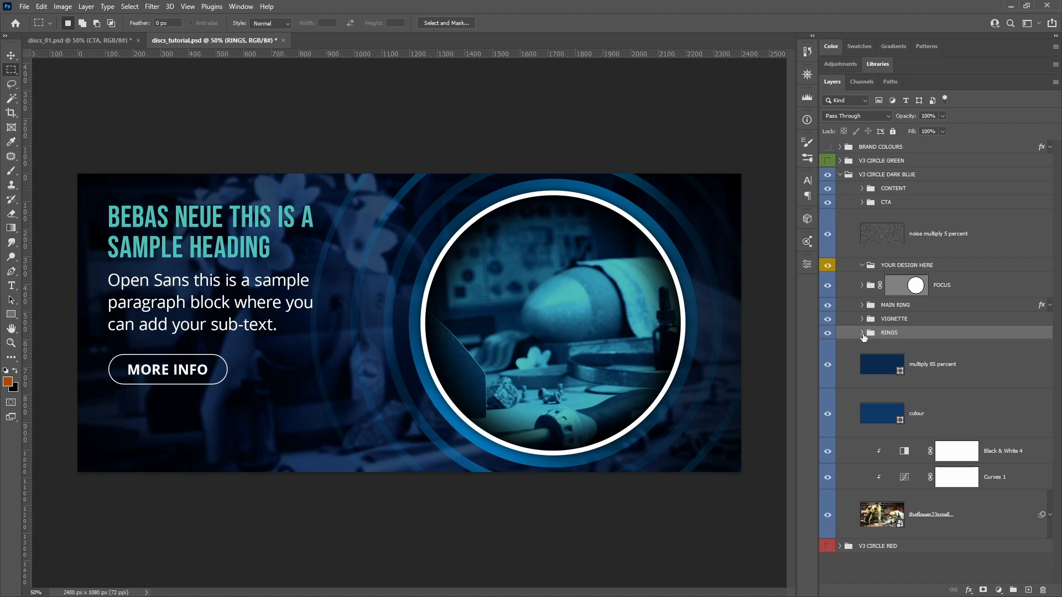
pyautogui.click(828, 334)
pyautogui.click(827, 333)
pyautogui.click(828, 333)
pyautogui.click(828, 333)
pyautogui.click(861, 333)
# - Expand the SECONDARY RINGS SCREEN group and examine the 4 25 percent and 3 50 percent ring layers and their paths
pyautogui.click(993, 379)
pyautogui.scroll(-3, 981, 371)
pyautogui.click(883, 306)
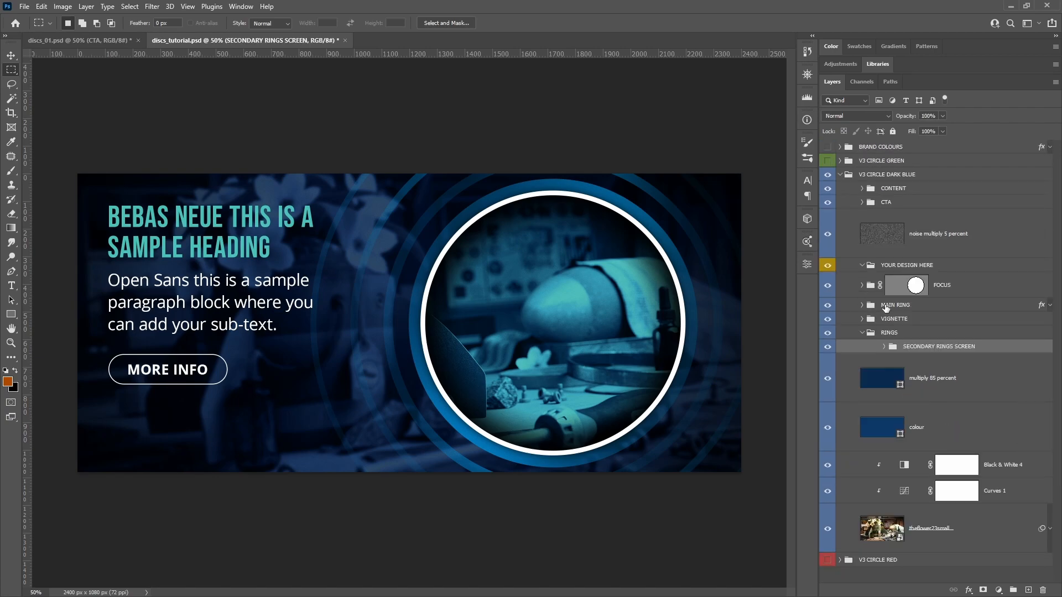
pyautogui.click(885, 348)
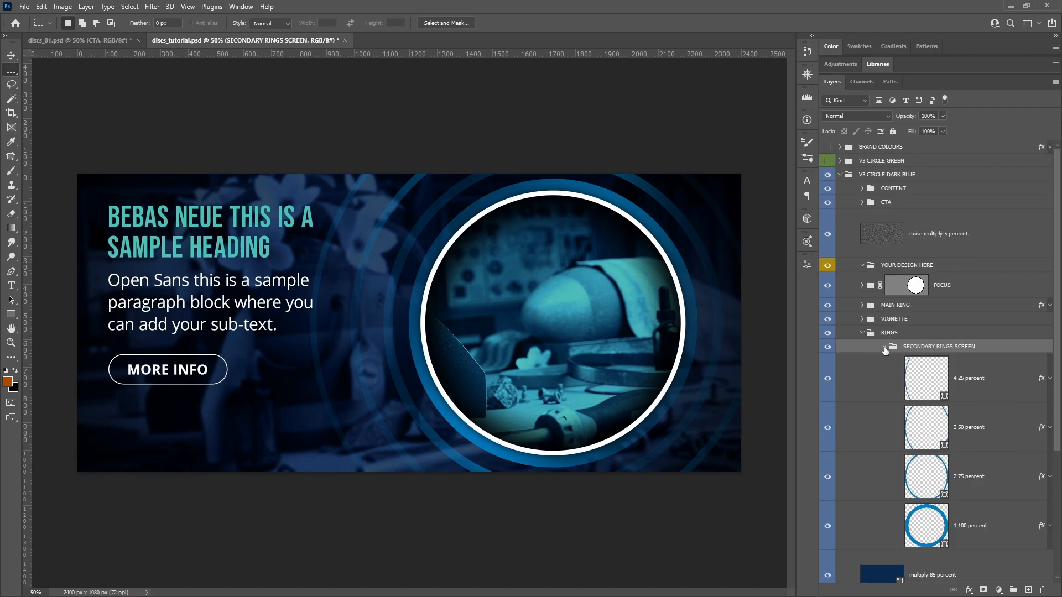
pyautogui.click(985, 385)
pyautogui.click(984, 424)
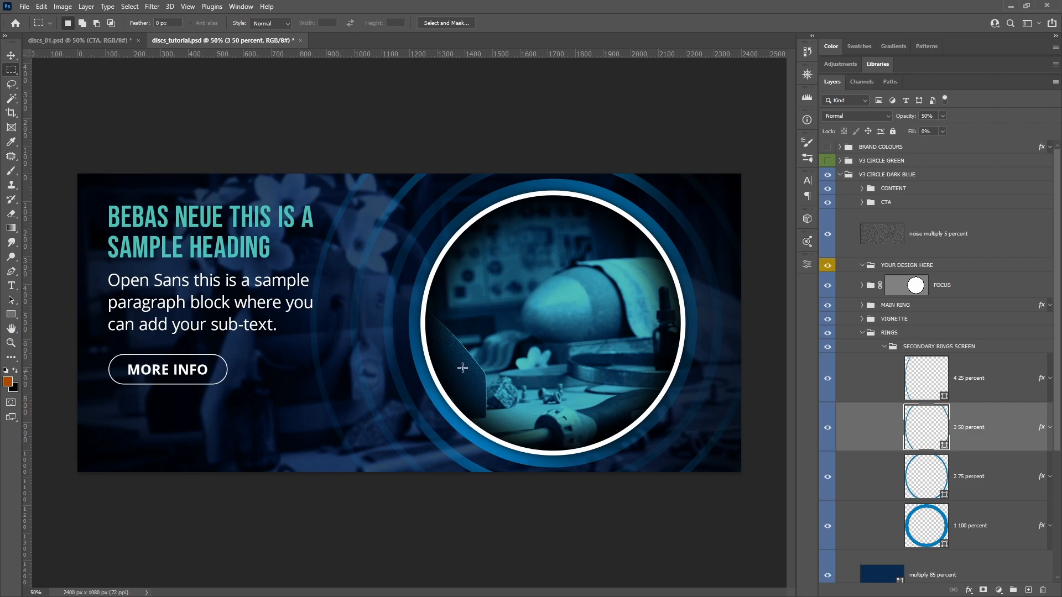
pyautogui.click(11, 303)
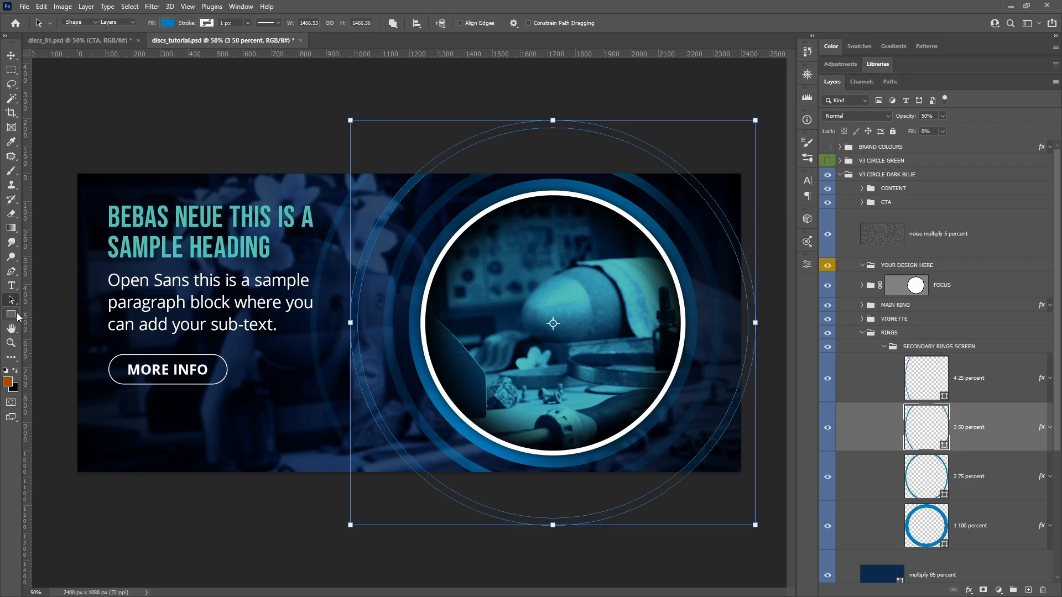
# - Draw an 880 px circle with the Ellipse tool on a new layer above the 4 25 percent ring
pyautogui.click(11, 314)
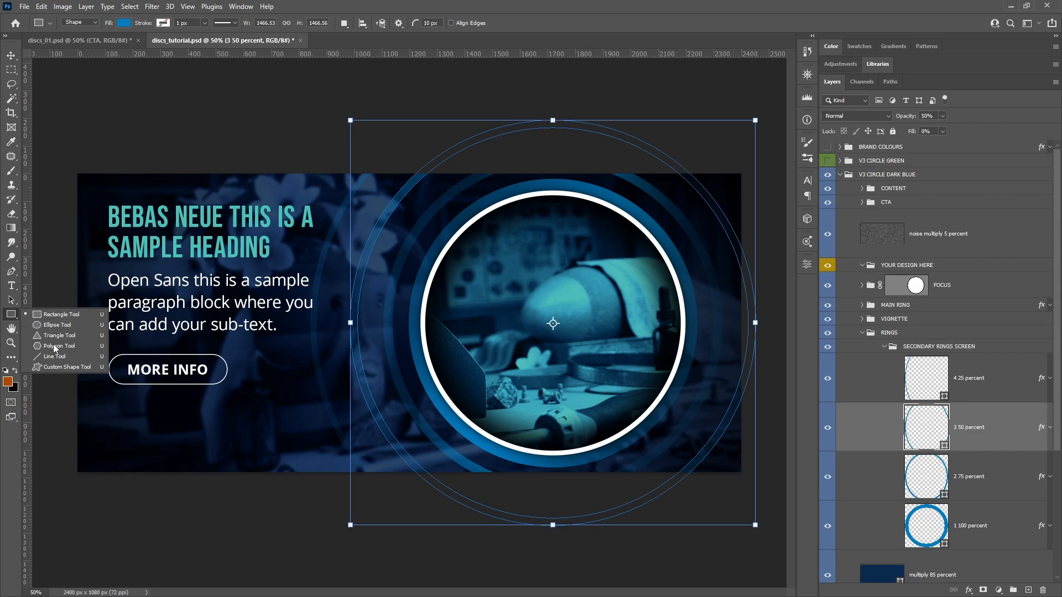
pyautogui.click(55, 325)
pyautogui.click(1012, 379)
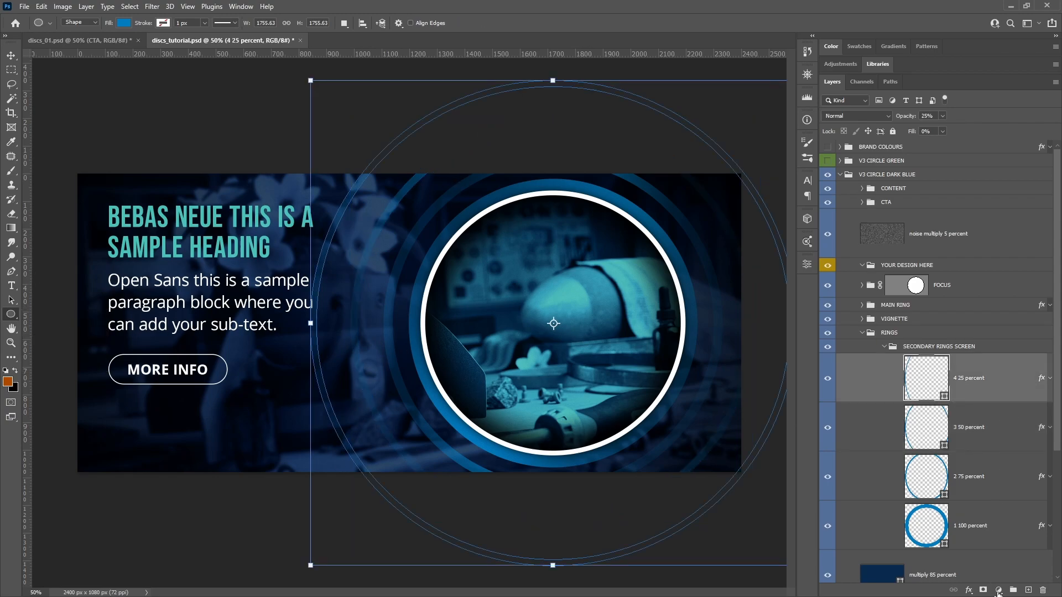
pyautogui.click(1028, 591)
pyautogui.moveTo(226, 215); pyautogui.dragTo(453, 449)
pyautogui.press('v')
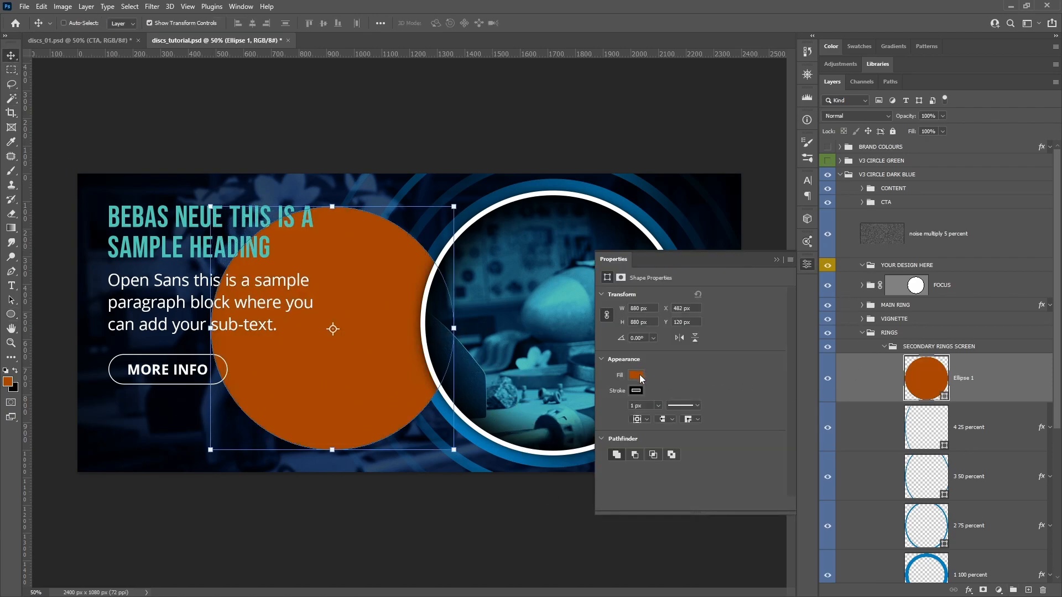
# - Remove the stroke from the new orange circle
pyautogui.click(637, 391)
pyautogui.click(613, 413)
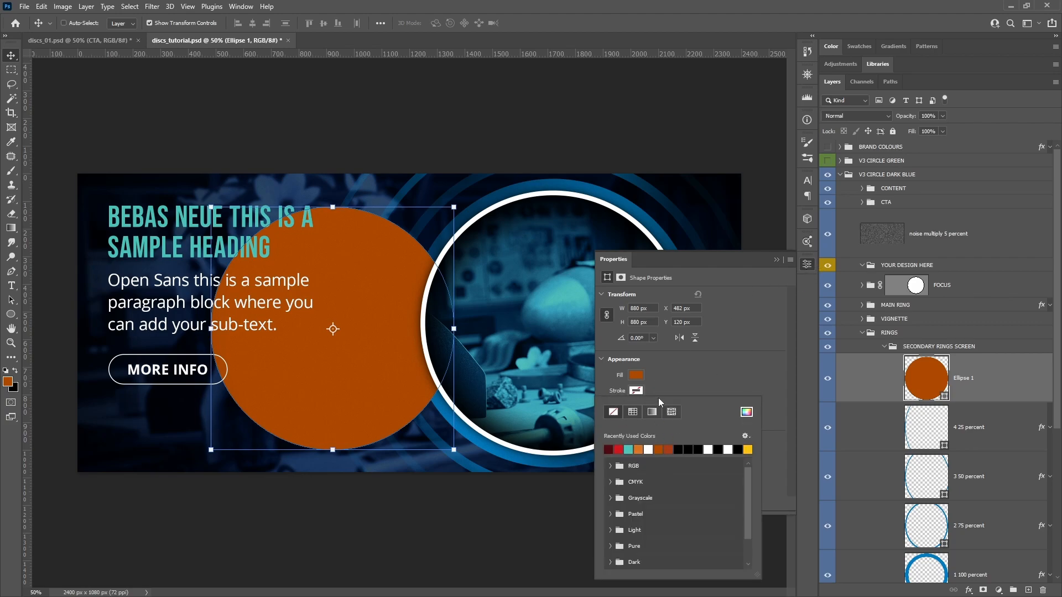
pyautogui.click(808, 268)
# - Move the orange circle over the round photo and place its layer at the very top of the layer stack
pyautogui.moveTo(351, 330); pyautogui.dragTo(454, 276)
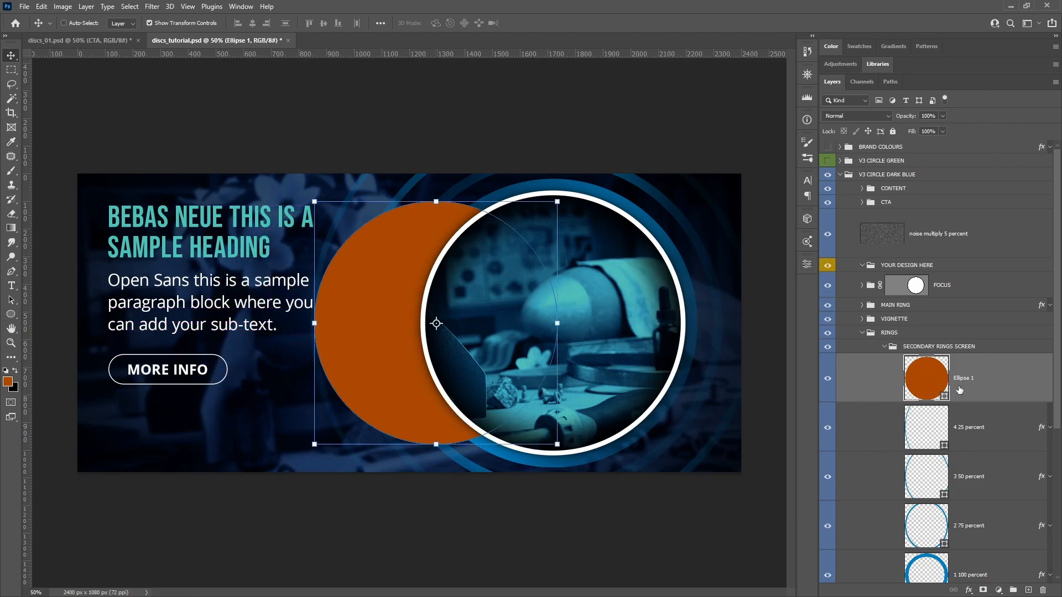
pyautogui.moveTo(984, 380); pyautogui.dragTo(926, 147)
pyautogui.moveTo(460, 284); pyautogui.dragTo(522, 279)
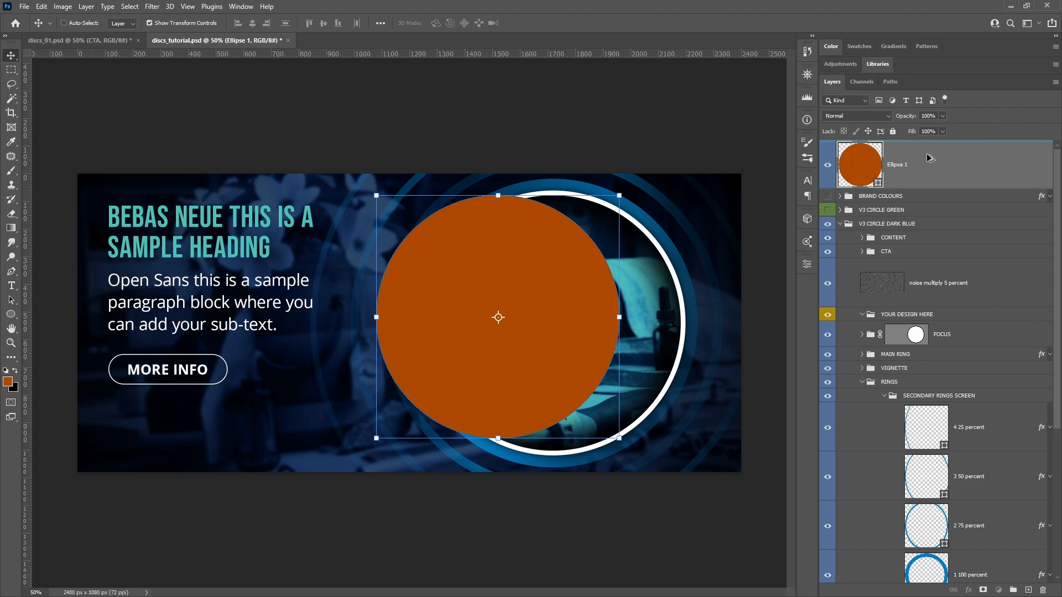
# - Duplicate the Ellipse 1 layer and scale the upper copy to 92.5% about its centre
pyautogui.moveTo(927, 143); pyautogui.dragTo(925, 144)
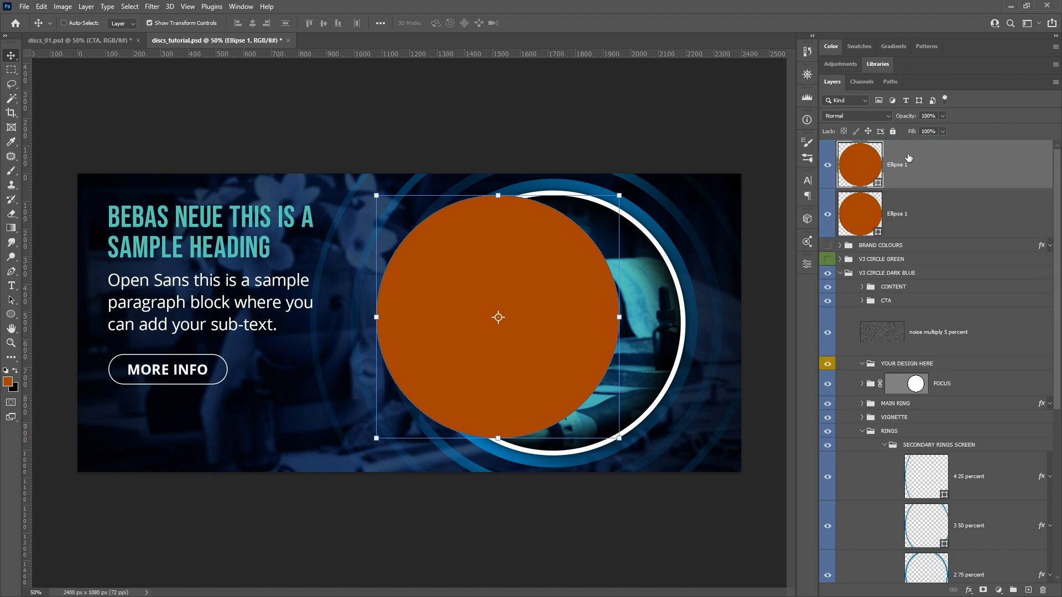
pyautogui.rightClick(935, 219)
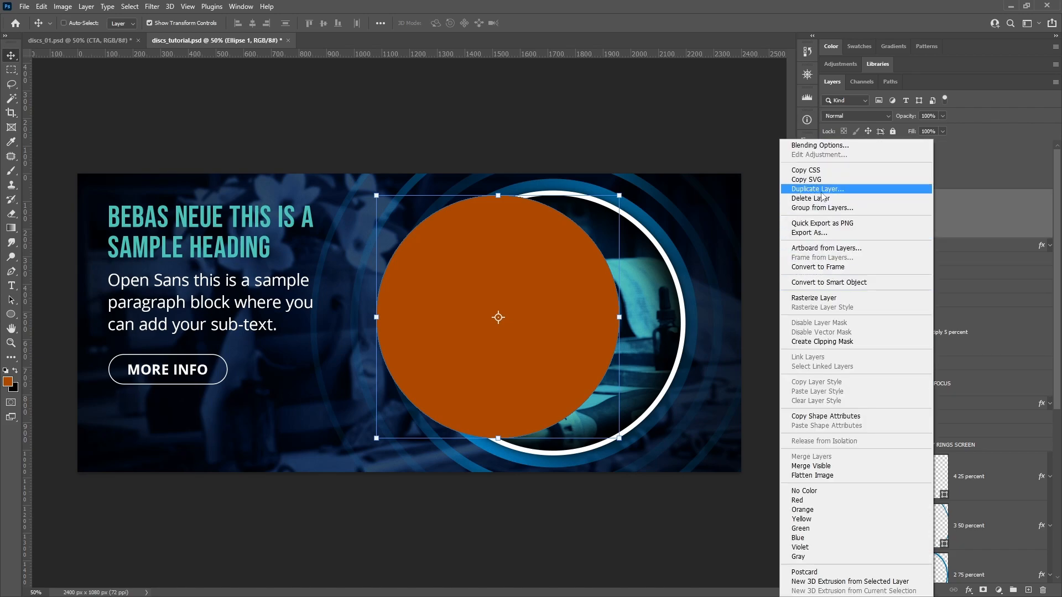
pyautogui.click(1010, 223)
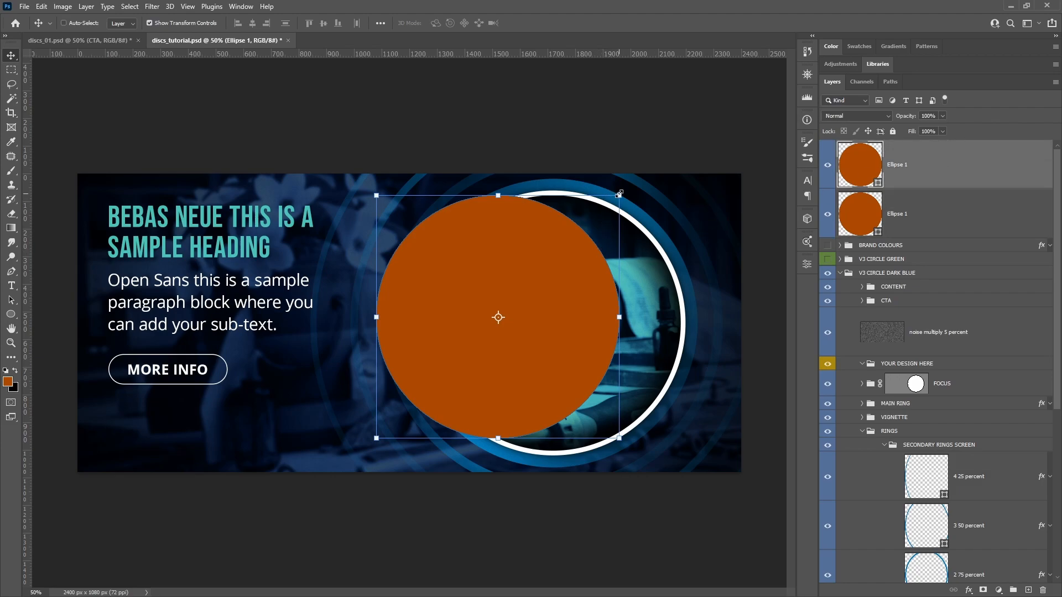
pyautogui.moveTo(619, 194)
pyautogui.mouseDown()
pyautogui.moveTo(596, 192)
pyautogui.moveTo(590, 205)
pyautogui.moveTo(605, 196)
pyautogui.moveTo(525, 229)
pyautogui.moveTo(505, 203)
pyautogui.moveTo(516, 235)
pyautogui.moveTo(553, 238)
pyautogui.moveTo(595, 215)
pyautogui.moveTo(547, 243)
pyautogui.moveTo(600, 217)
pyautogui.moveTo(551, 221)
pyautogui.moveTo(447, 348)
pyautogui.moveTo(610, 204)
pyautogui.mouseUp()
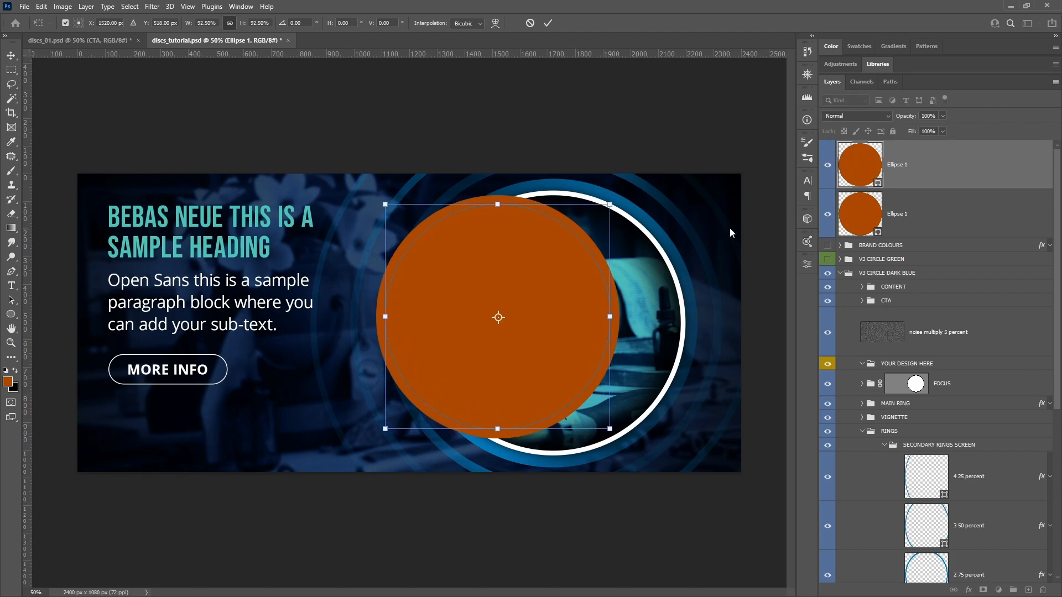
# - Merge the two Ellipse 1 layers into one shape layer and shift it slightly left over the banner
pyautogui.keyDown('shift'); pyautogui.click(941, 214); pyautogui.keyUp('shift')
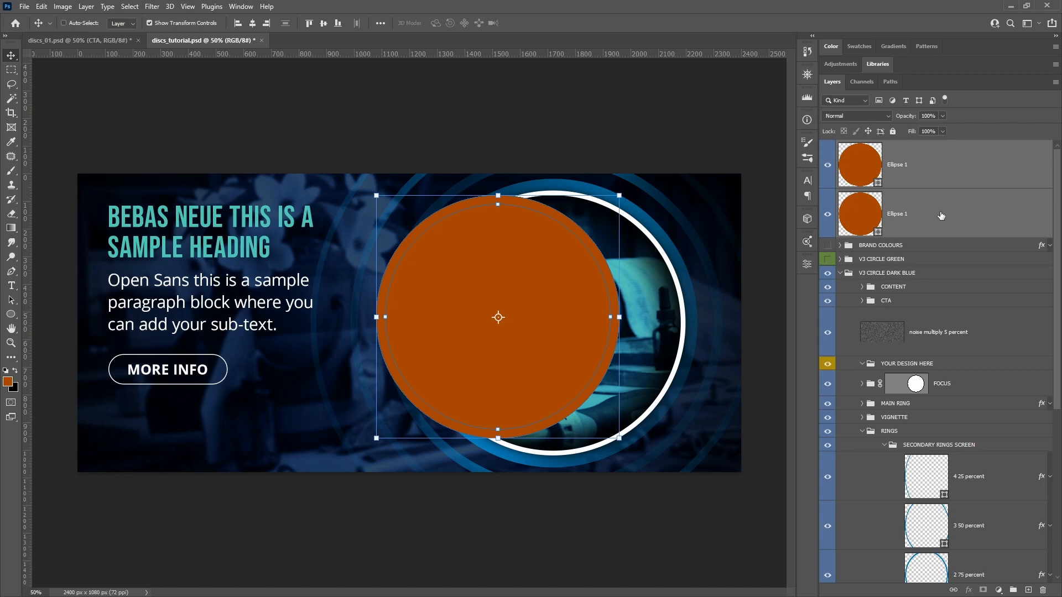
pyautogui.rightClick(938, 172)
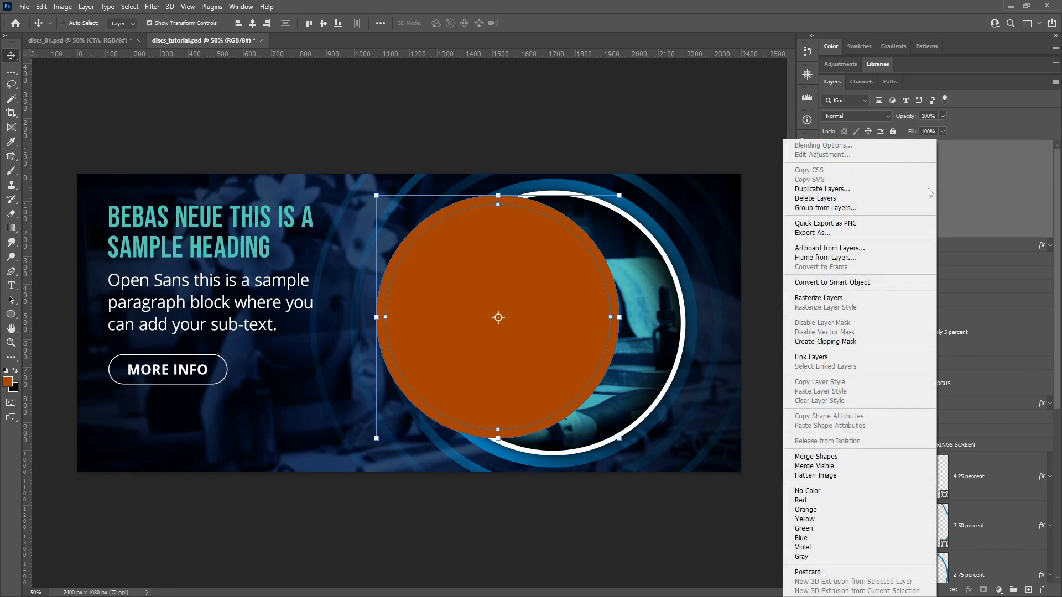
pyautogui.click(827, 457)
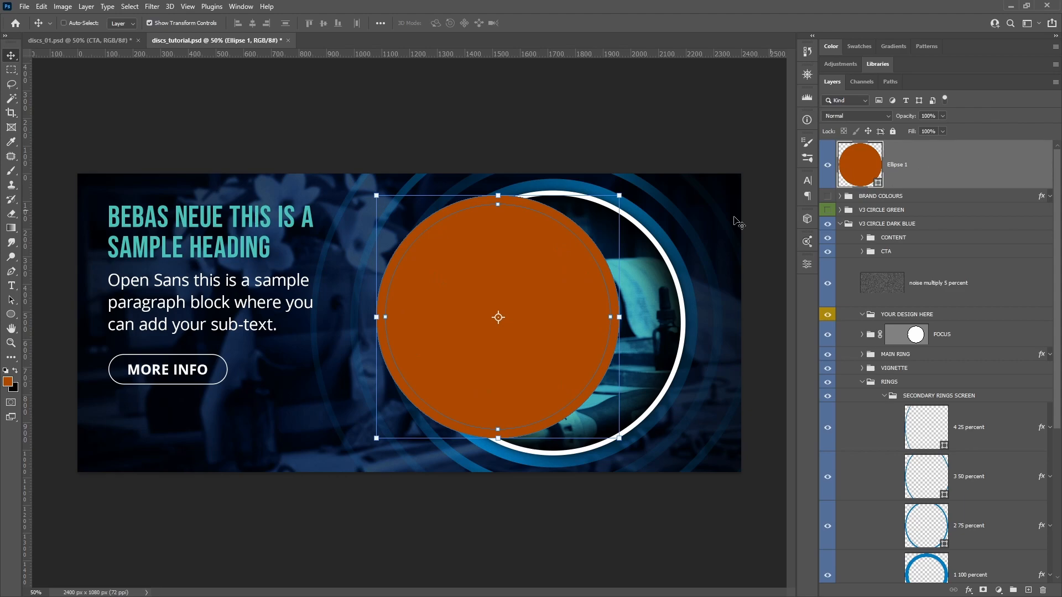
pyautogui.moveTo(677, 305); pyautogui.dragTo(651, 305)
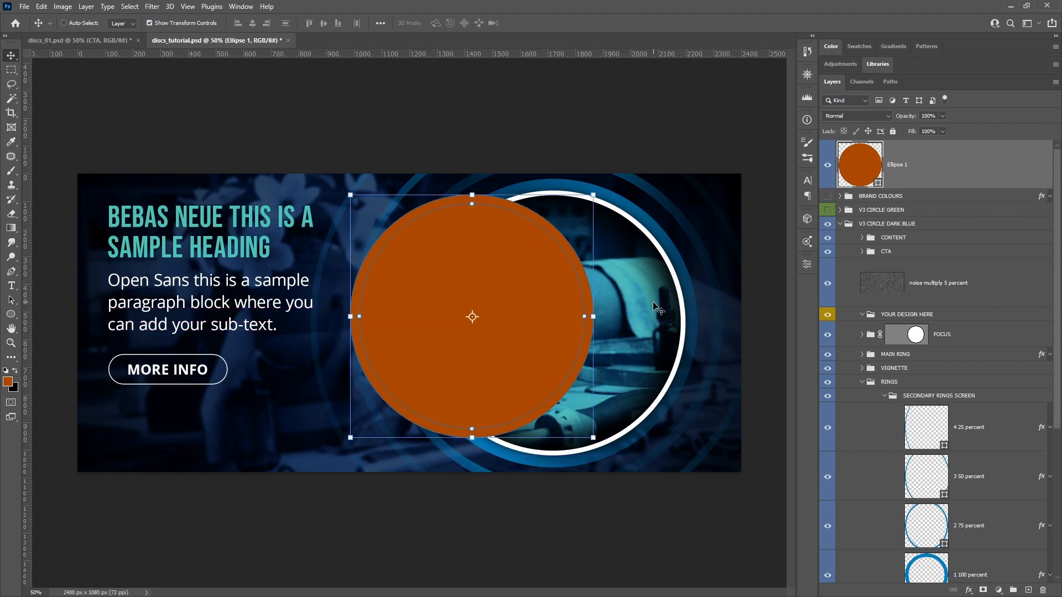
# - Subtract the inner 814 px circle from the outer circle in Ellipse 1 to form a ring
pyautogui.click(11, 301)
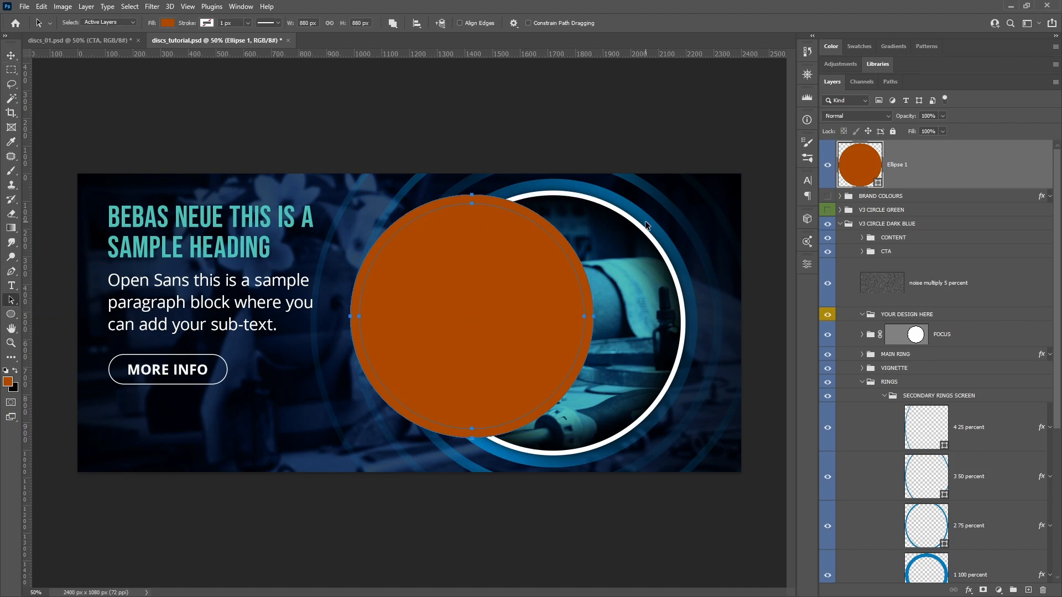
pyautogui.click(542, 233)
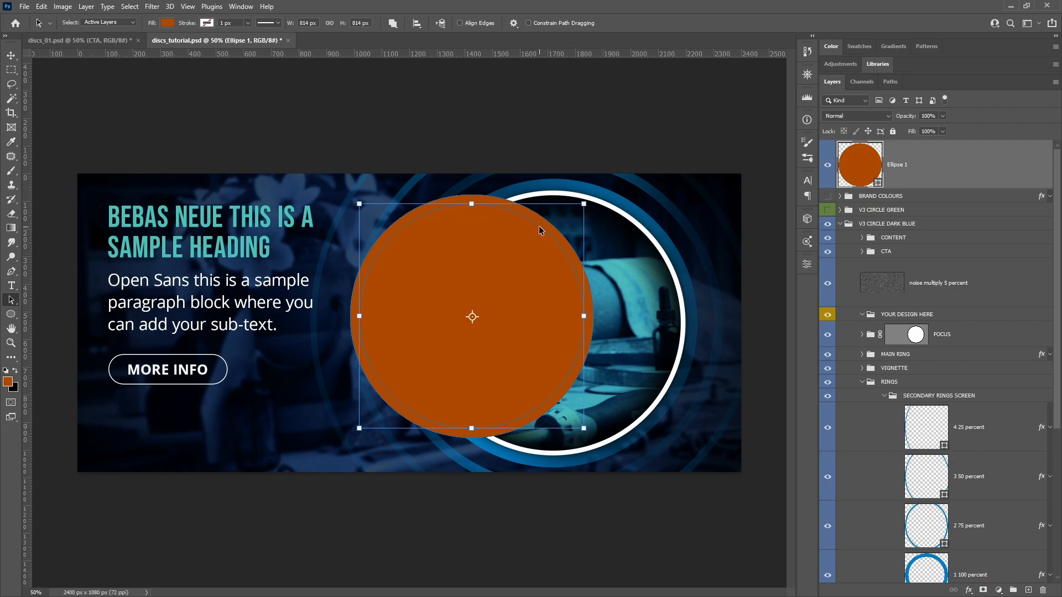
pyautogui.click(393, 23)
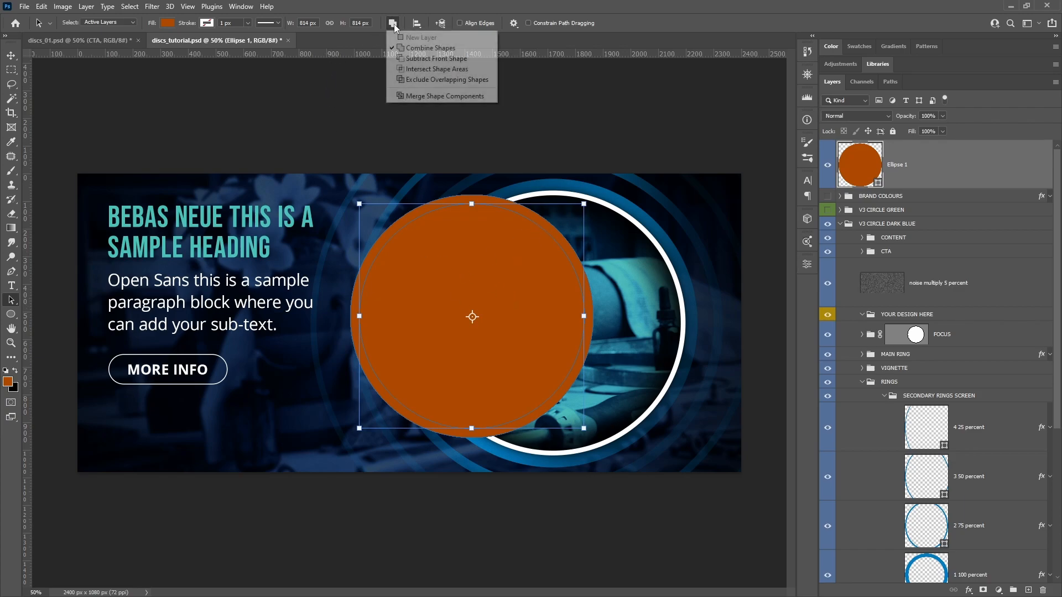
pyautogui.click(425, 58)
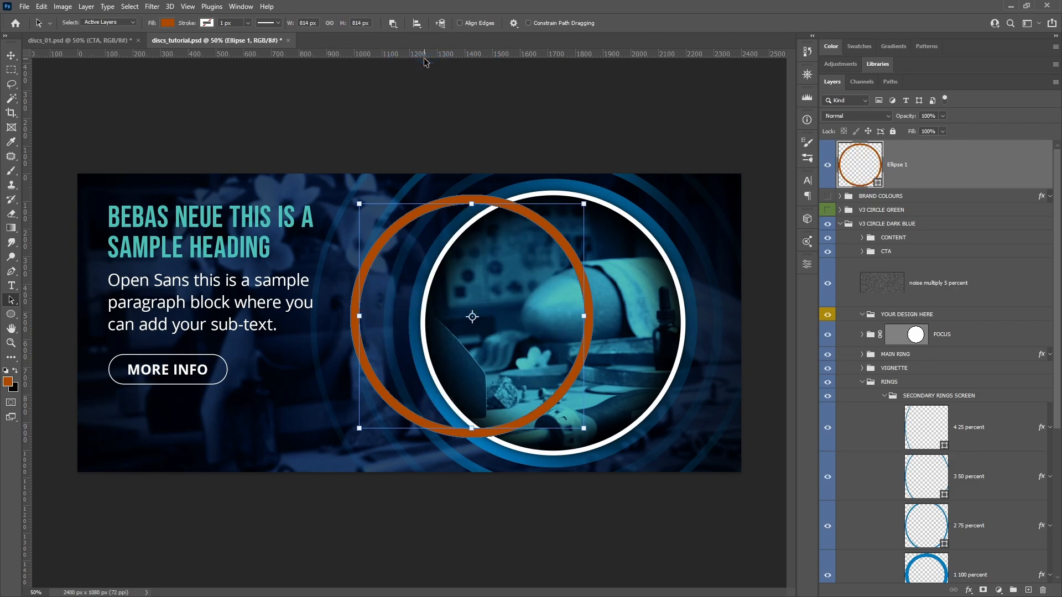
pyautogui.click(651, 125)
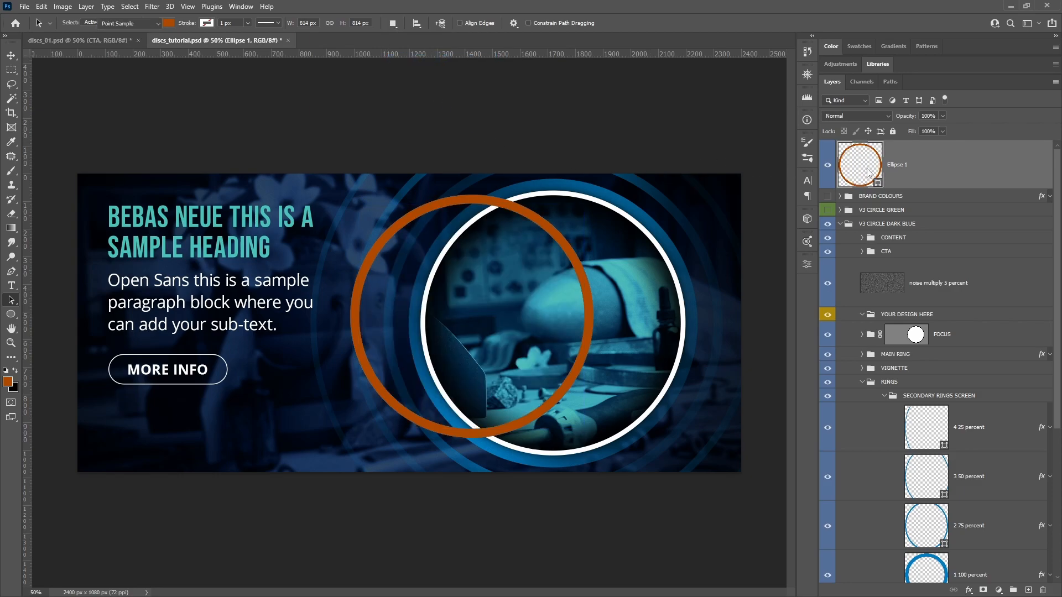
# - Recolour the ring to ffffff and move it left over the heading and paragraph text
pyautogui.doubleClick(867, 173)
pyautogui.write('ffffff')
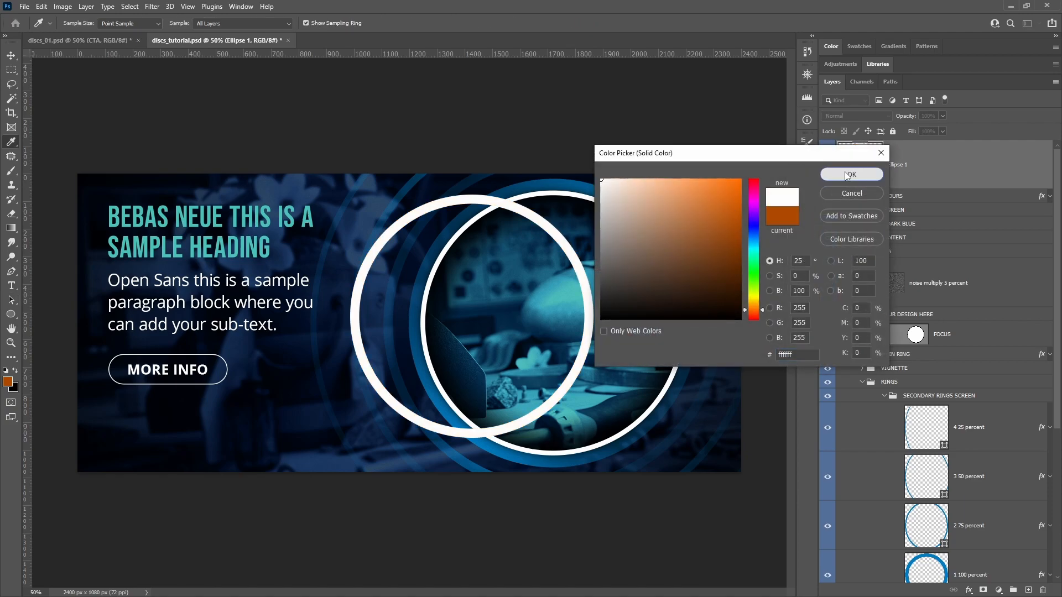
pyautogui.click(851, 174)
pyautogui.press('v')
pyautogui.moveTo(459, 283); pyautogui.dragTo(311, 279)
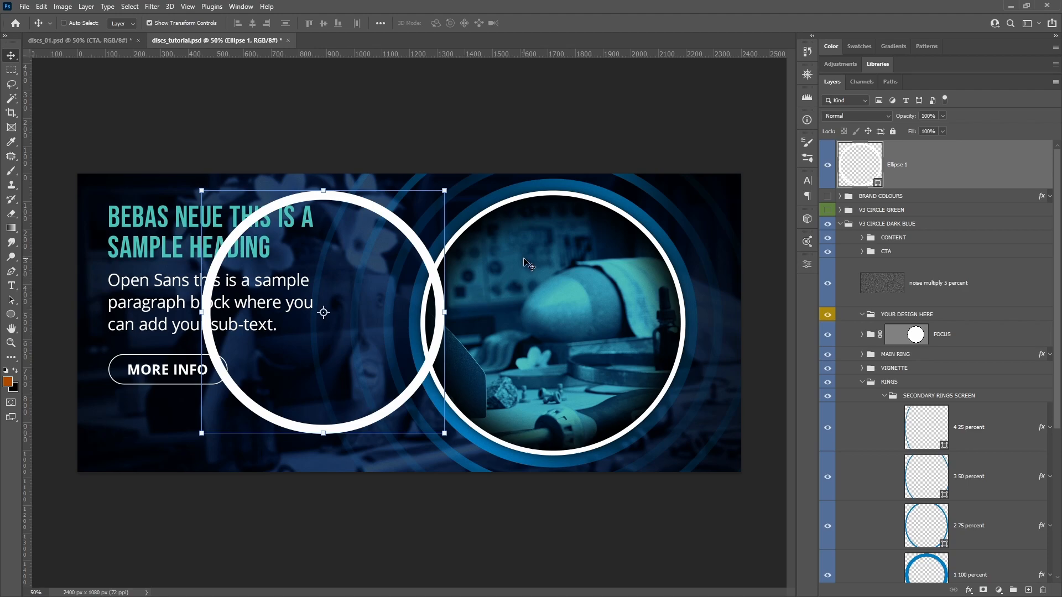
pyautogui.moveTo(336, 304)
pyautogui.mouseDown()
pyautogui.moveTo(477, 267)
pyautogui.moveTo(403, 268)
pyautogui.moveTo(335, 301)
pyautogui.mouseUp()
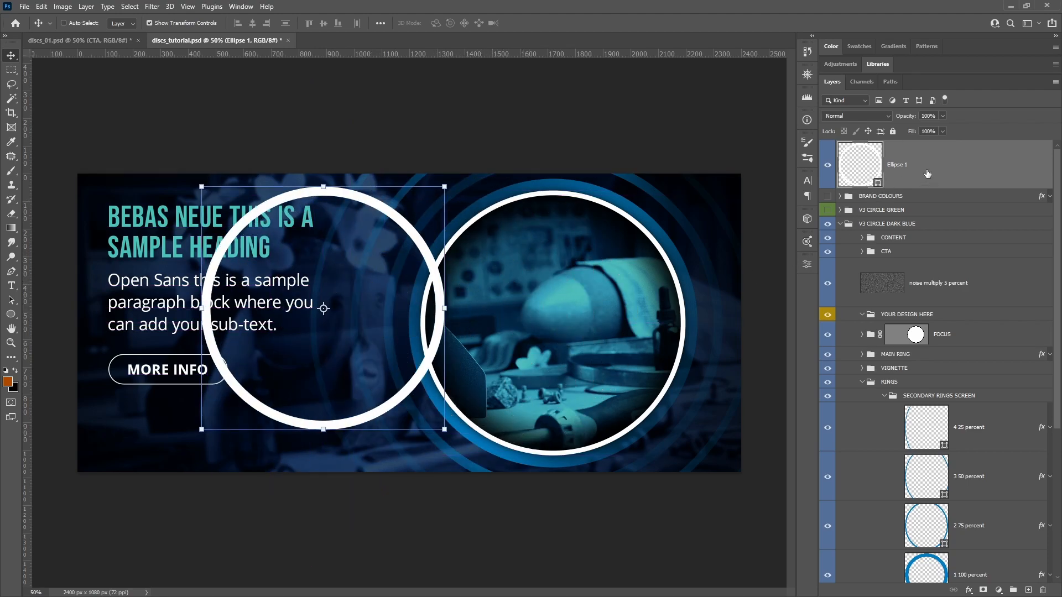
# - Delete the Ellipse 1 ring layer
pyautogui.click(943, 131)
pyautogui.moveTo(910, 144); pyautogui.dragTo(1041, 591)
pyautogui.click(984, 129)
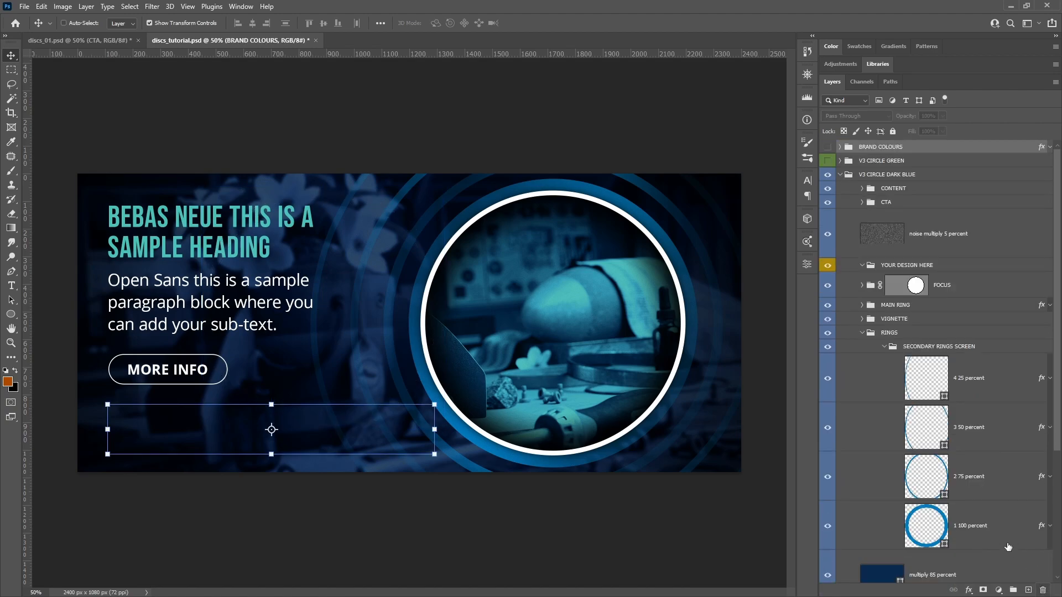
# - Compare the banner with the RINGS group hidden and shown, and collapse the group
pyautogui.click(934, 347)
pyautogui.click(828, 333)
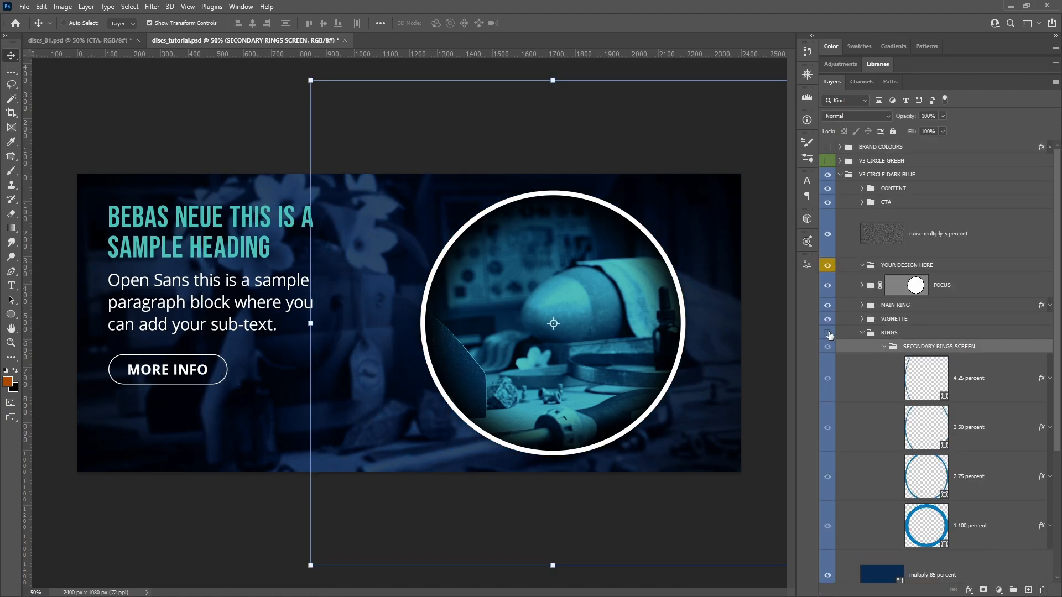
pyautogui.click(828, 333)
pyautogui.click(862, 332)
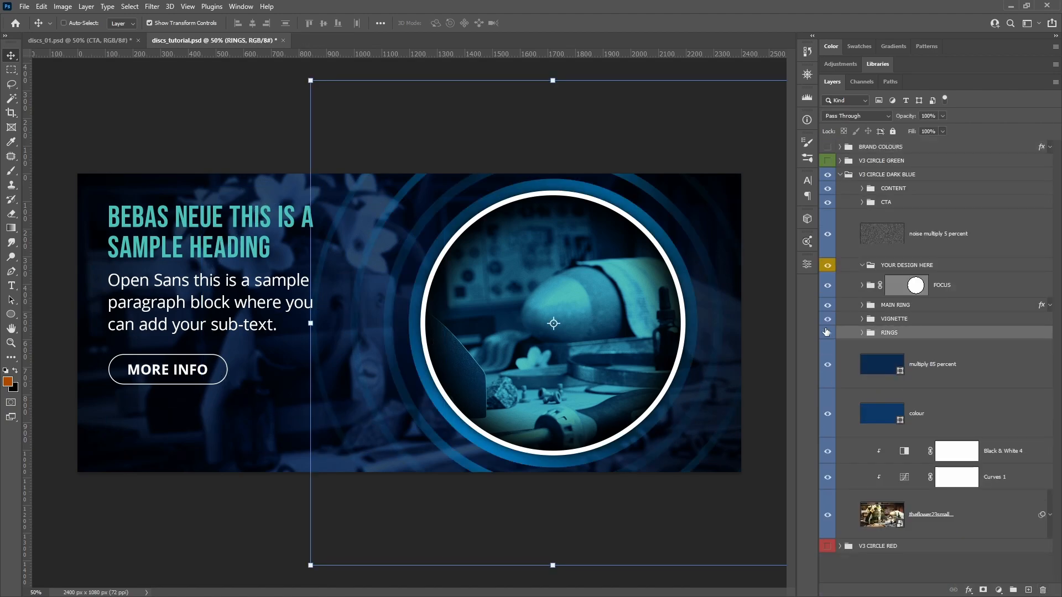
# - Compare the banner with the VIGNETTE group hidden and shown, and expand the group
pyautogui.click(828, 319)
pyautogui.click(828, 320)
pyautogui.click(828, 320)
pyautogui.click(828, 320)
pyautogui.click(862, 320)
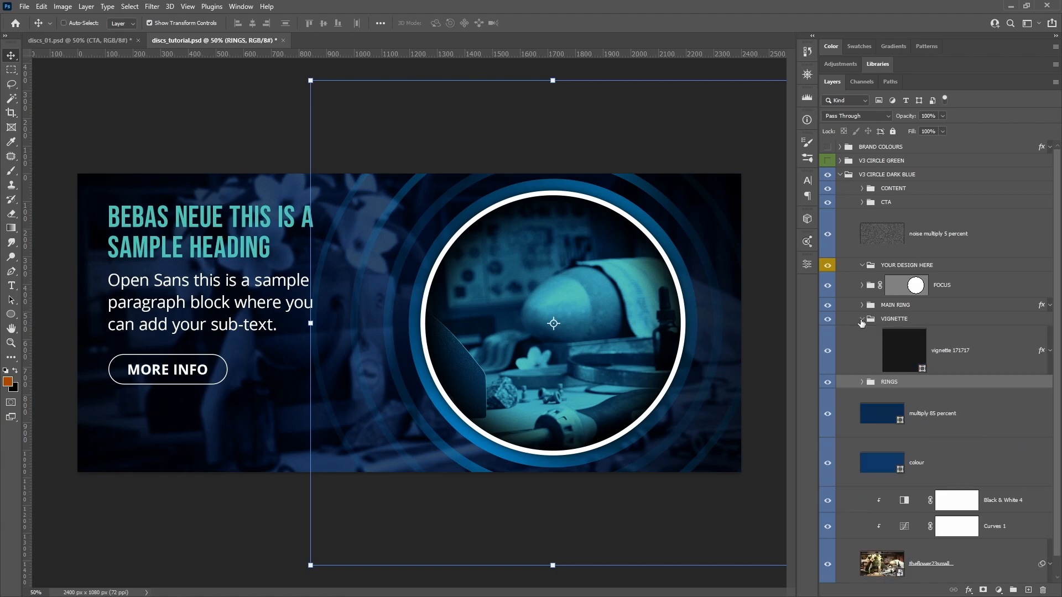
# - Try a higher Fill on the vignette 171717 layer and bring it back to 0%
pyautogui.click(990, 354)
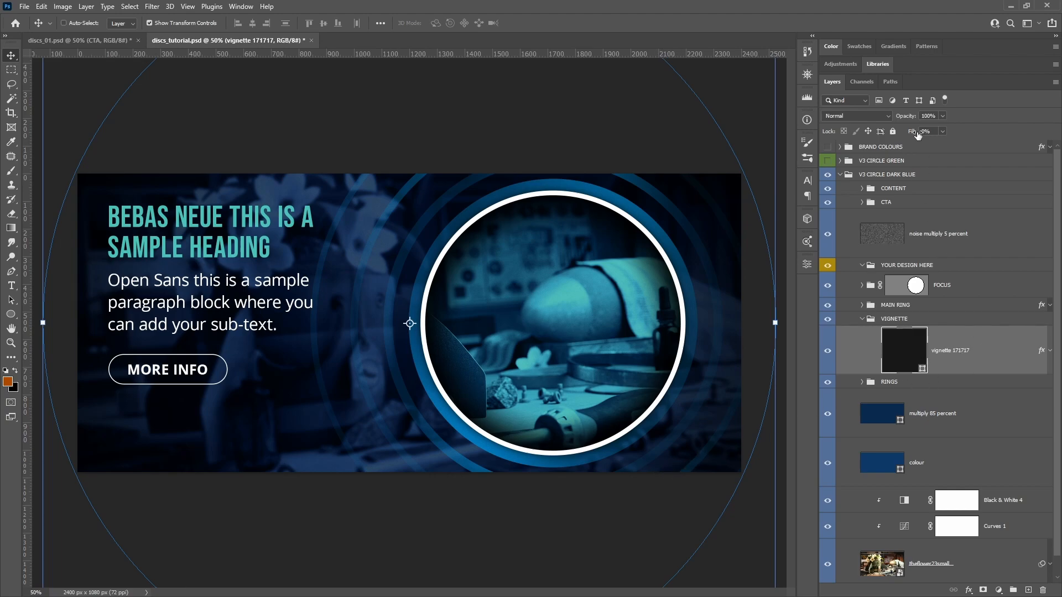
pyautogui.click(941, 131)
pyautogui.moveTo(979, 142); pyautogui.dragTo(931, 145)
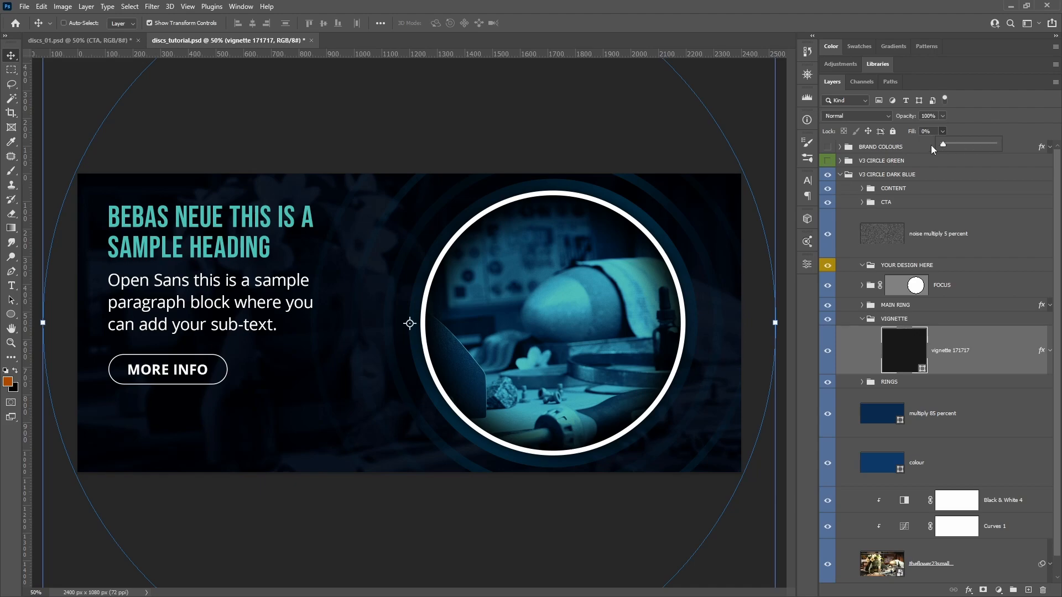
pyautogui.click(991, 355)
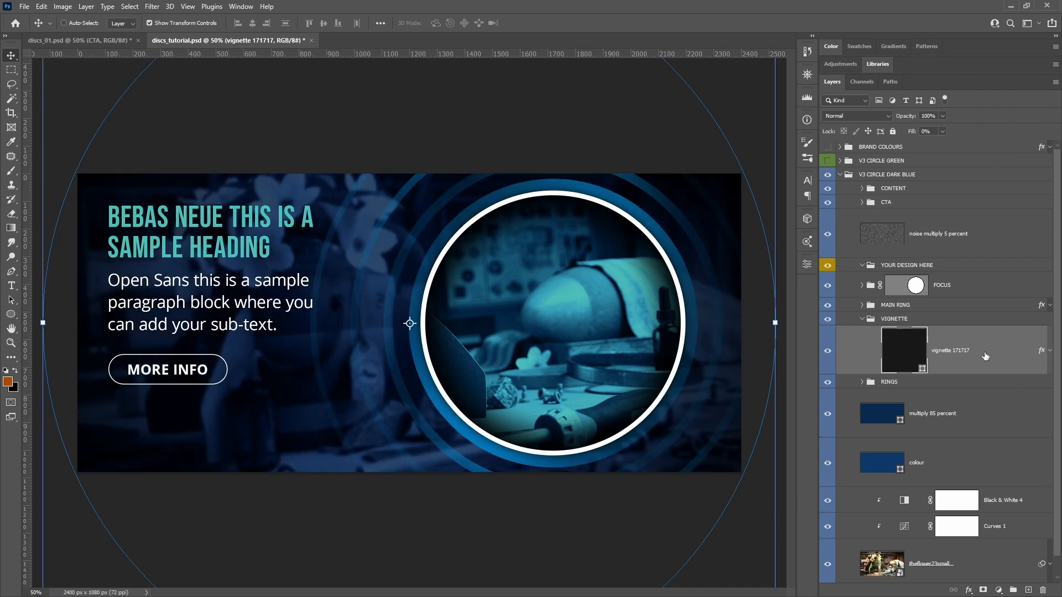
# - Open the vignette 171717 layer's Gradient Overlay and examine the colour of the gradient's first colour stop
pyautogui.doubleClick(985, 355)
pyautogui.click(331, 270)
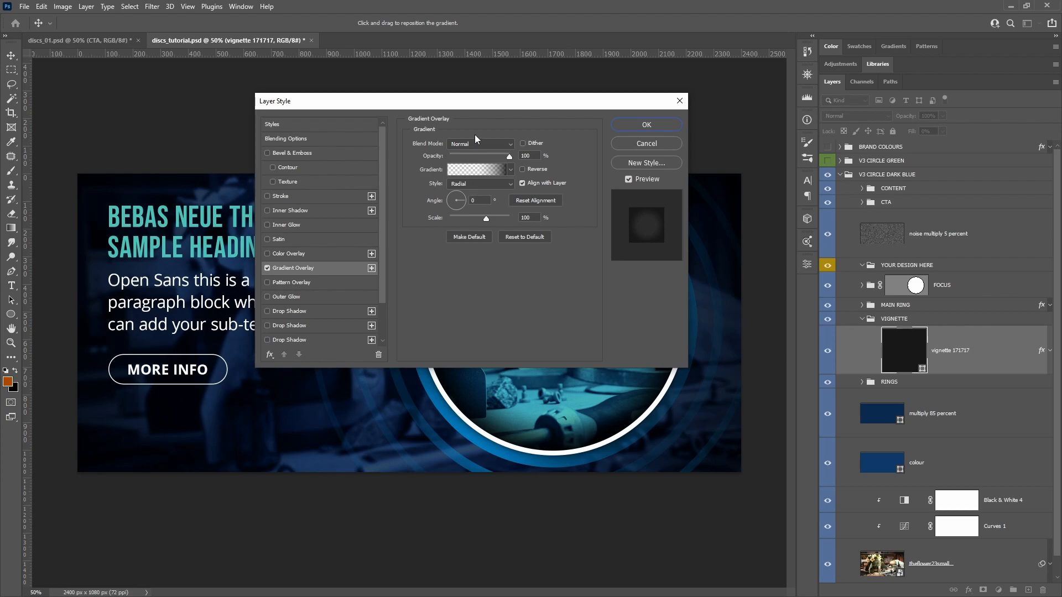
pyautogui.click(481, 171)
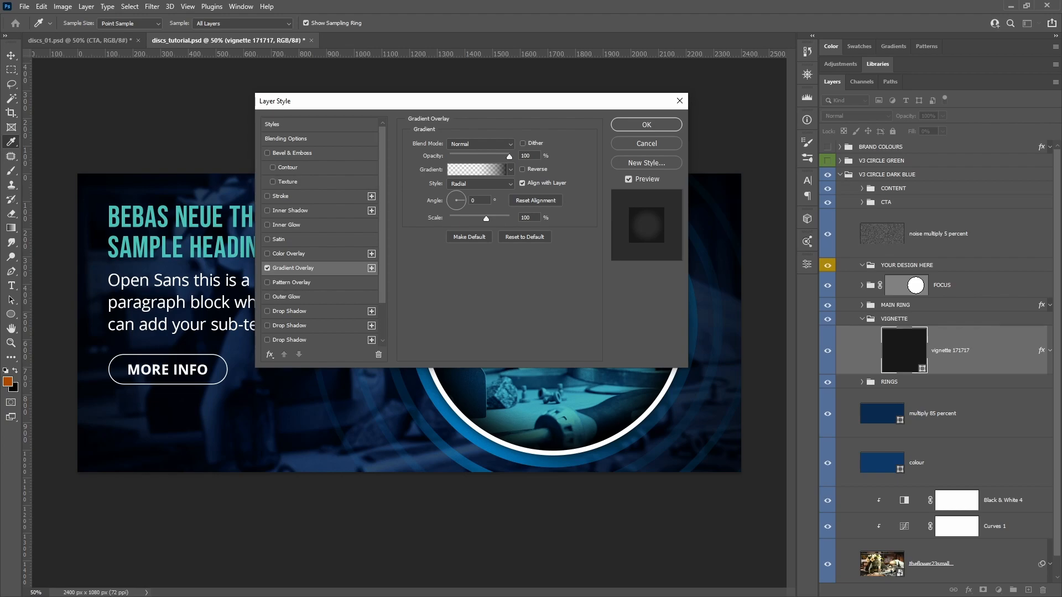
pyautogui.moveTo(619, 258); pyautogui.dragTo(602, 128)
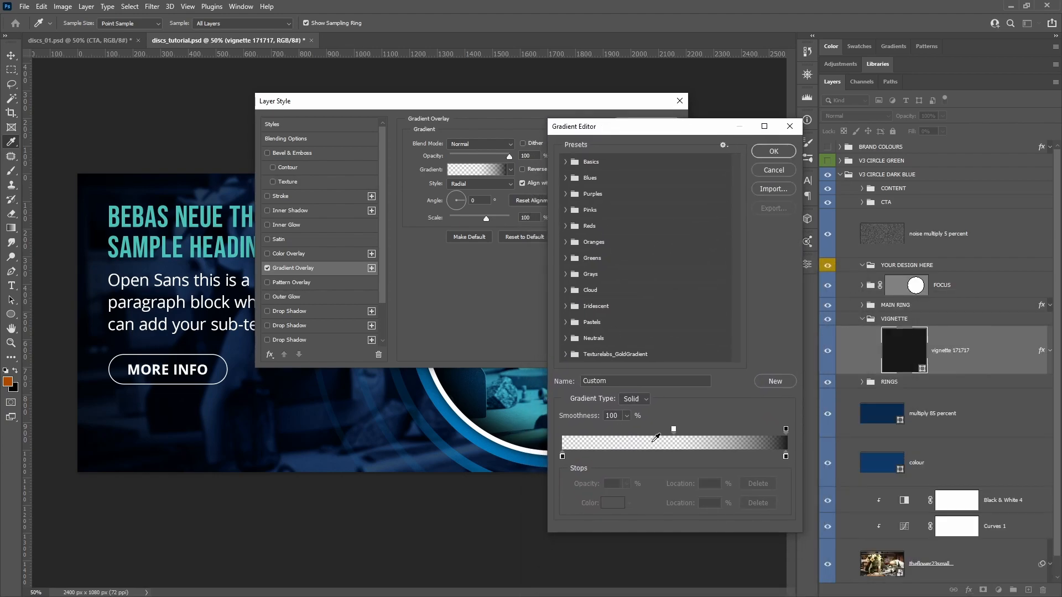
pyautogui.click(562, 456)
pyautogui.click(612, 503)
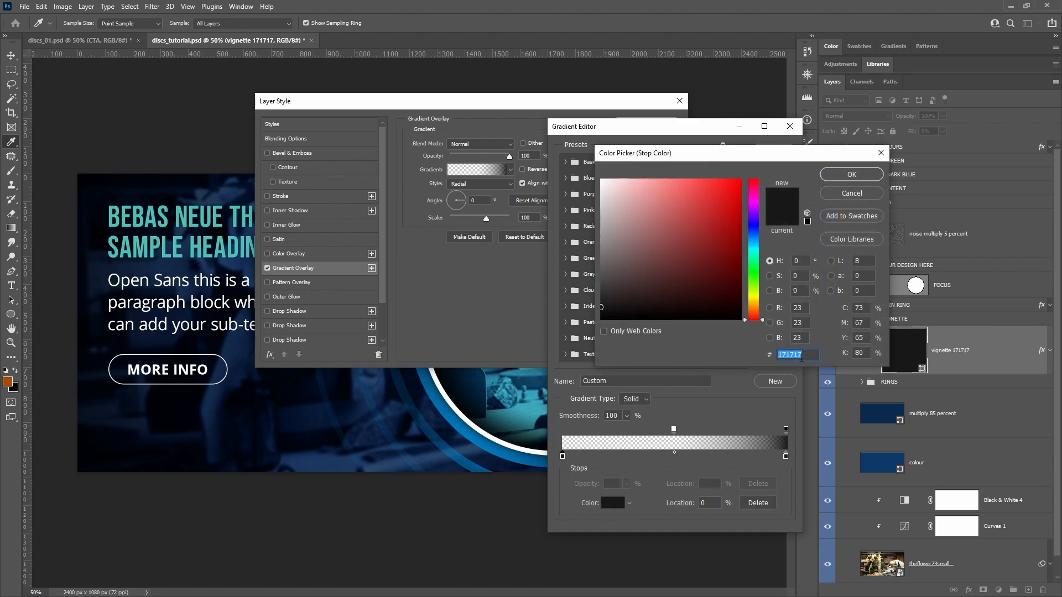
pyautogui.click(834, 194)
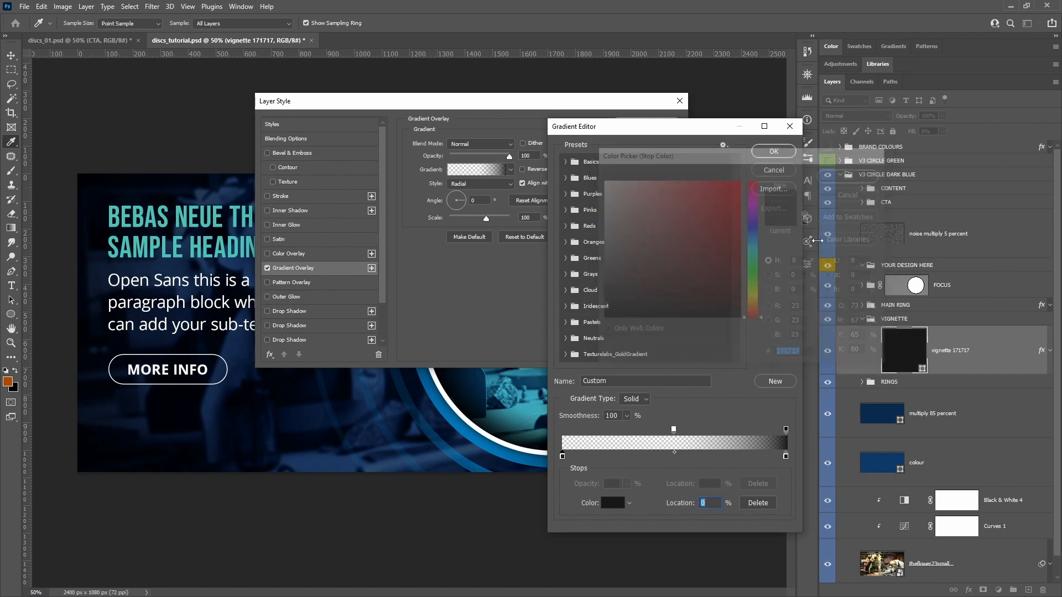
# - Examine the gradient's middle and end opacity stops, and leave the layer style without saving changes
pyautogui.moveTo(674, 430)
pyautogui.mouseDown()
pyautogui.moveTo(606, 433)
pyautogui.moveTo(675, 433)
pyautogui.mouseUp()
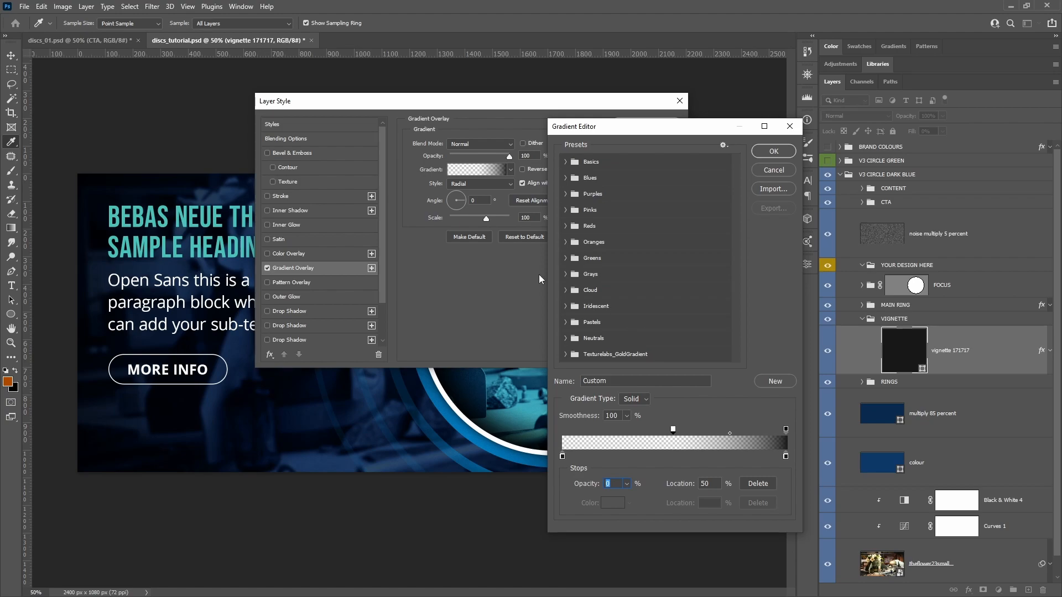
pyautogui.click(786, 430)
pyautogui.click(765, 171)
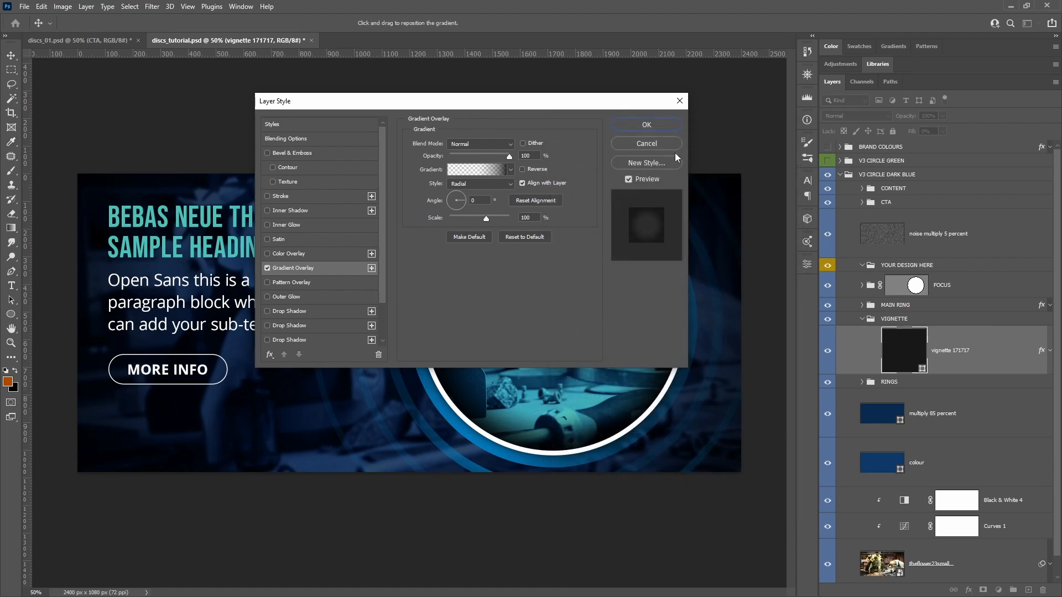
pyautogui.click(641, 143)
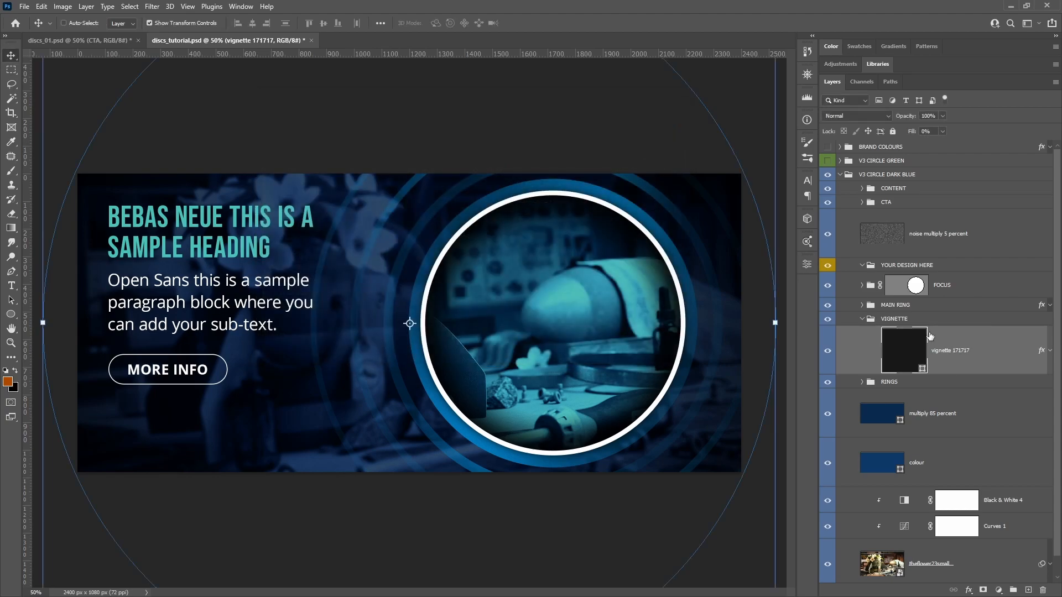
# - Check the VIGNETTE group's blend mode and Fill, and collapse the group
pyautogui.click(924, 321)
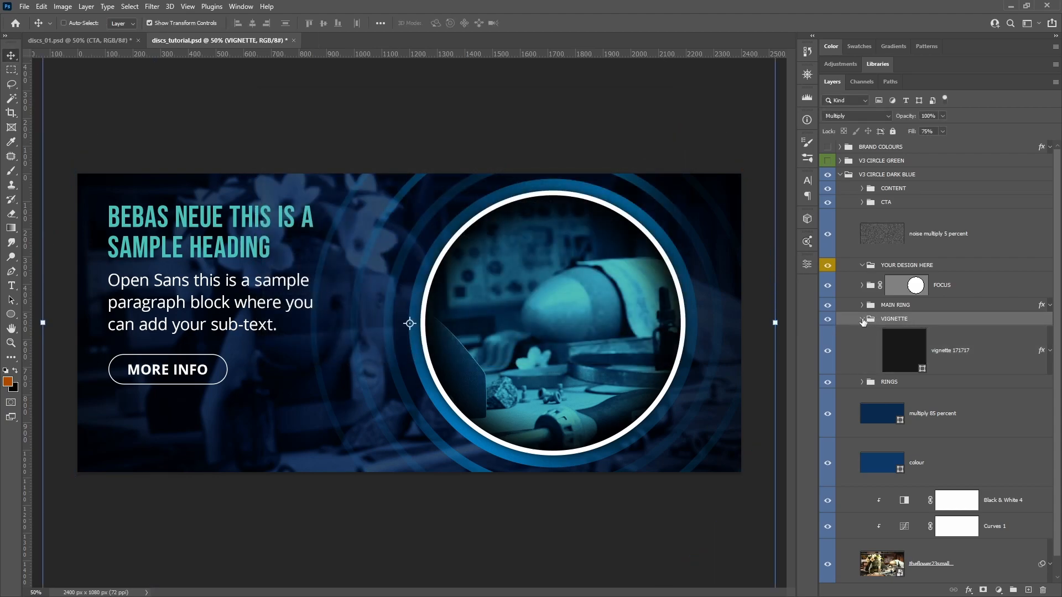
pyautogui.click(862, 319)
pyautogui.click(894, 334)
pyautogui.click(883, 321)
# - Expand the RINGS group, examine the opacity settings of its percentage-named ring layers, and collapse it again
pyautogui.click(916, 335)
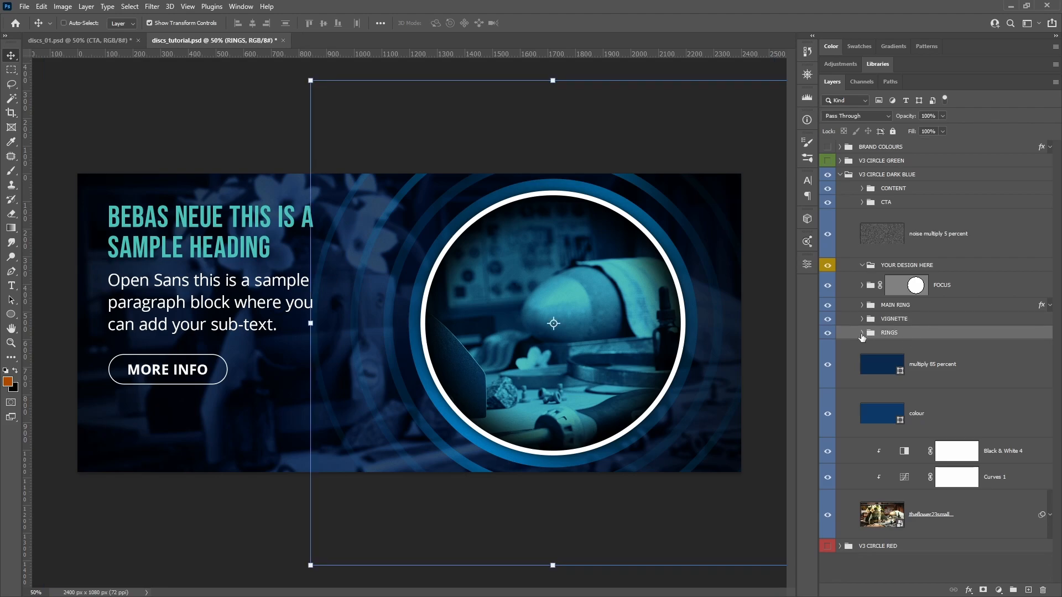
pyautogui.click(862, 334)
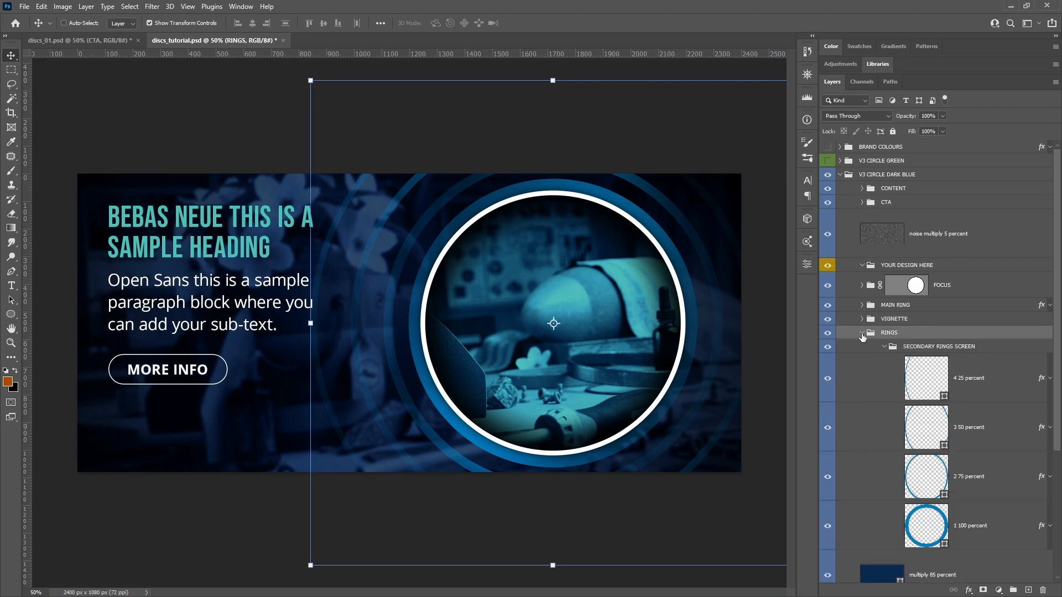
pyautogui.click(861, 333)
pyautogui.click(862, 333)
pyautogui.click(987, 383)
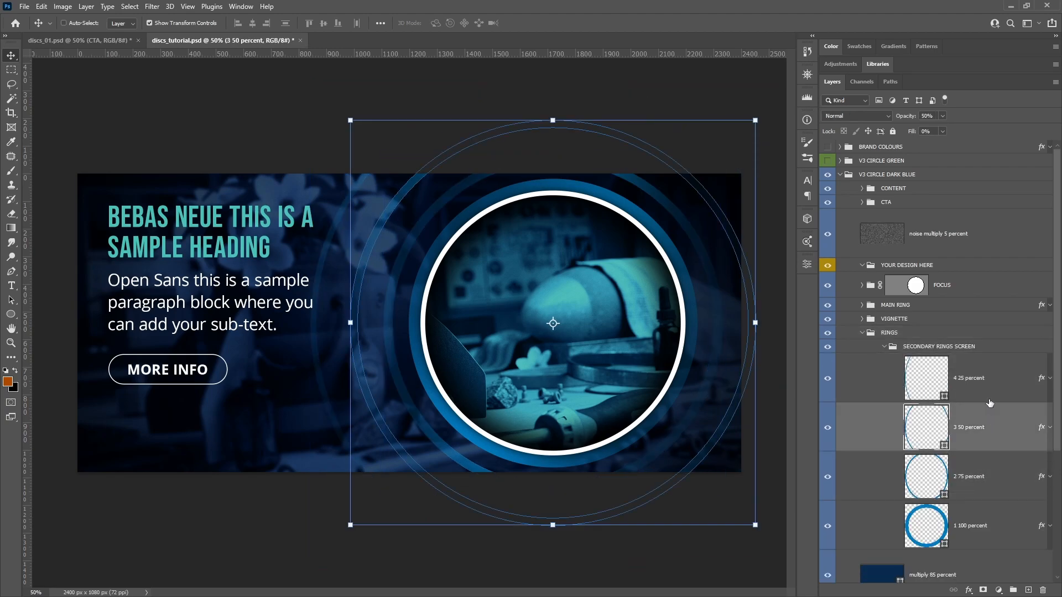
pyautogui.click(988, 485)
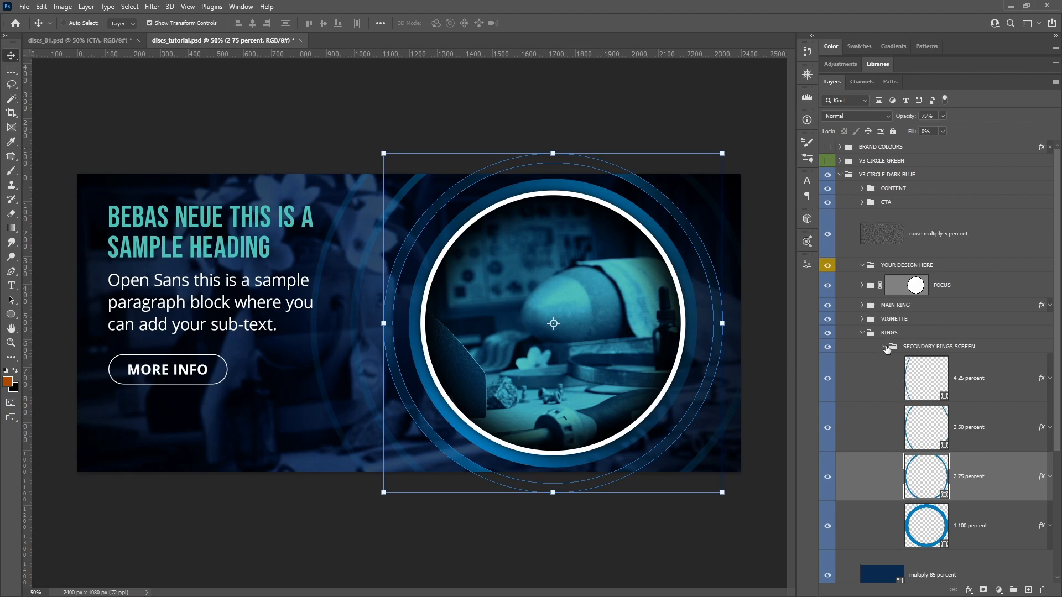
pyautogui.click(861, 334)
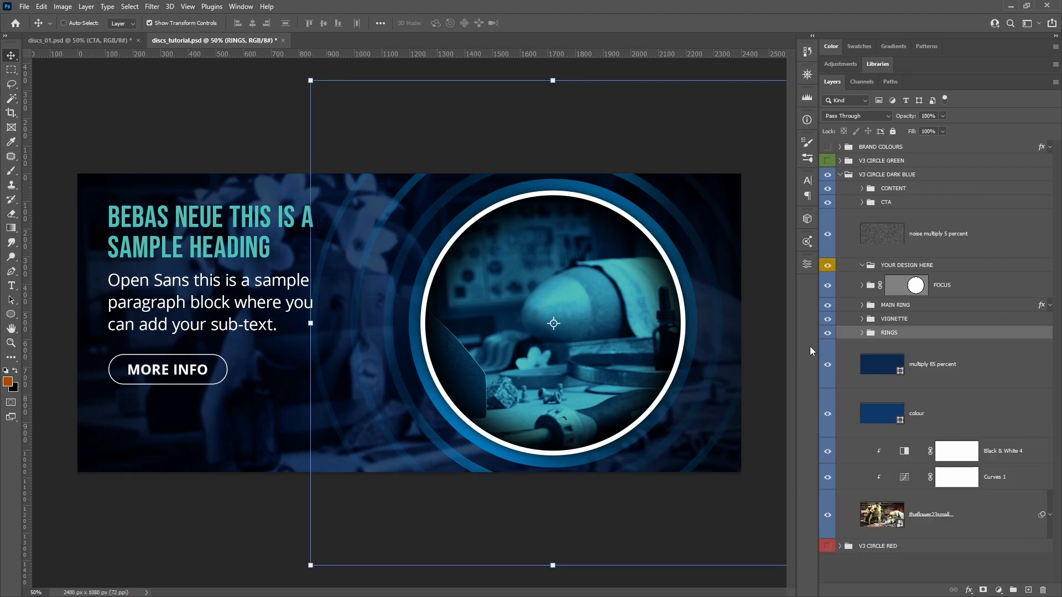
# - Switch to the Rectangular Marquee tool and select the MAIN RING group
pyautogui.click(11, 71)
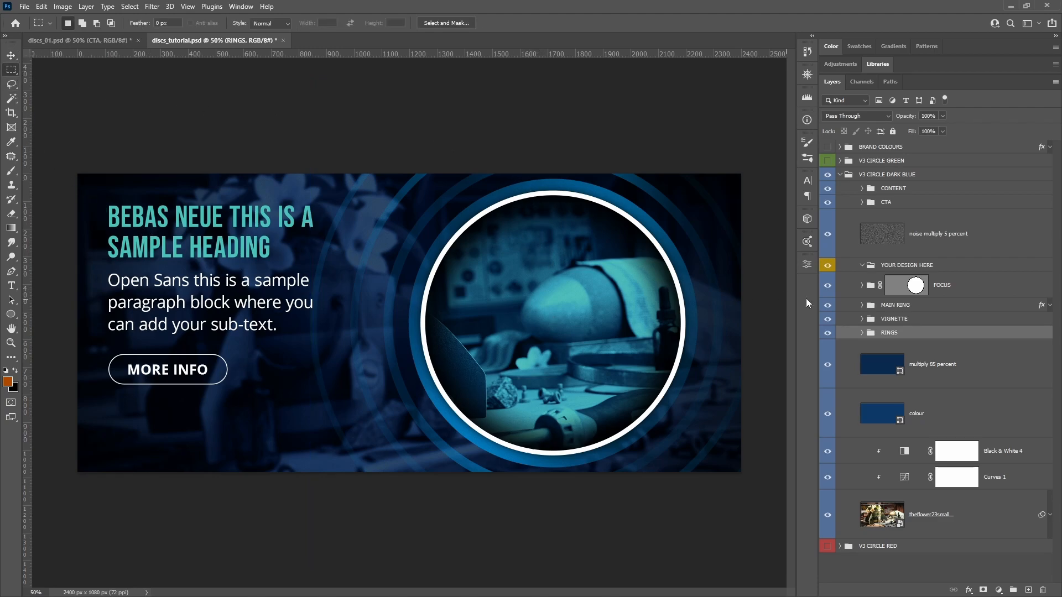
pyautogui.click(910, 320)
pyautogui.click(888, 311)
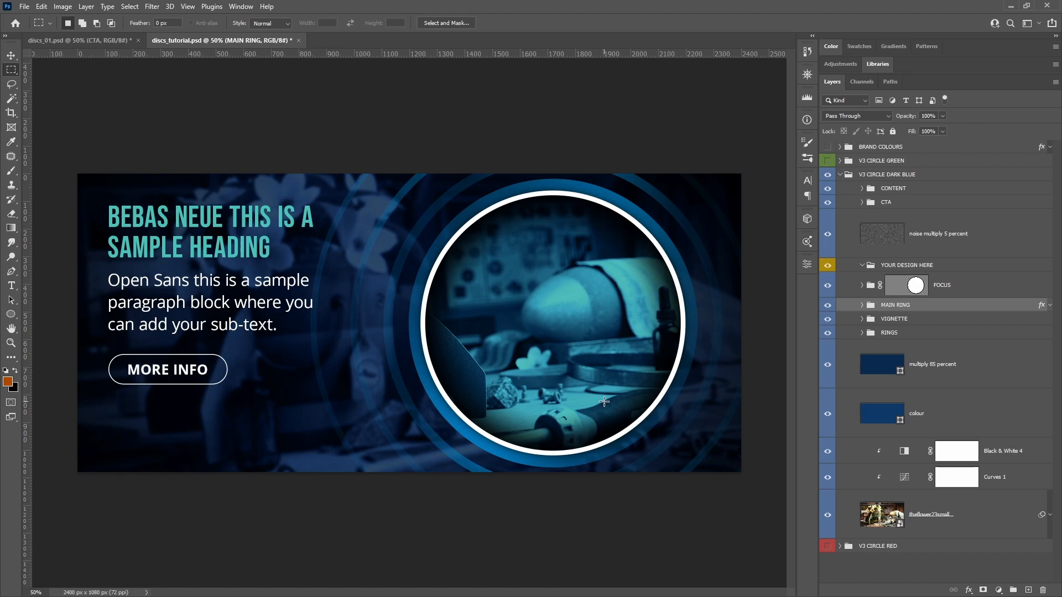
# - Expand the MAIN RING group, compare the banner with the ring hidden and shown, and select the white layer inside
pyautogui.click(861, 305)
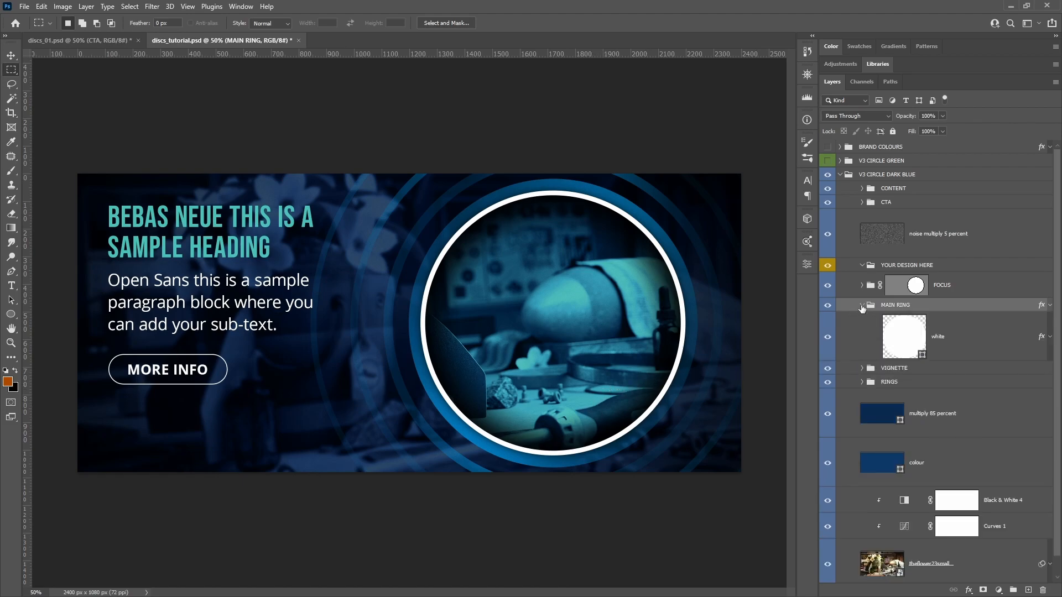
pyautogui.click(828, 305)
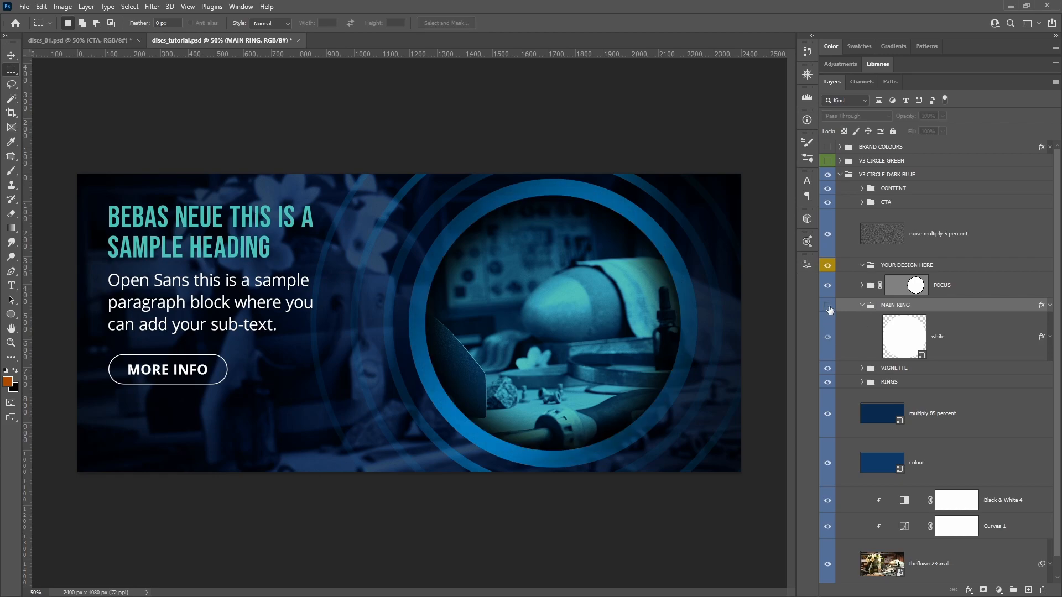
pyautogui.click(828, 306)
pyautogui.click(828, 306)
pyautogui.click(828, 306)
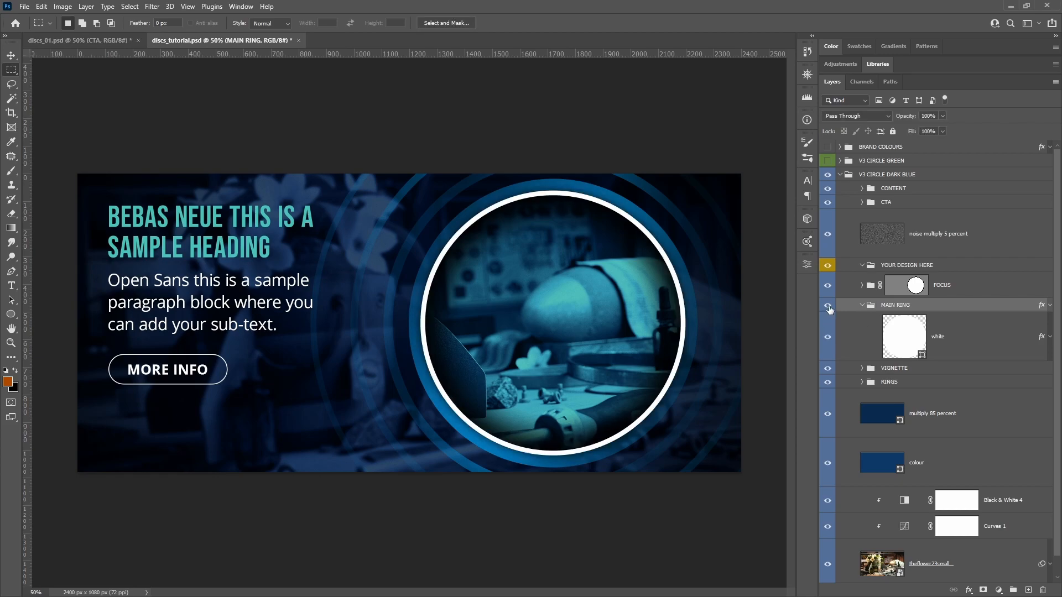
pyautogui.click(900, 347)
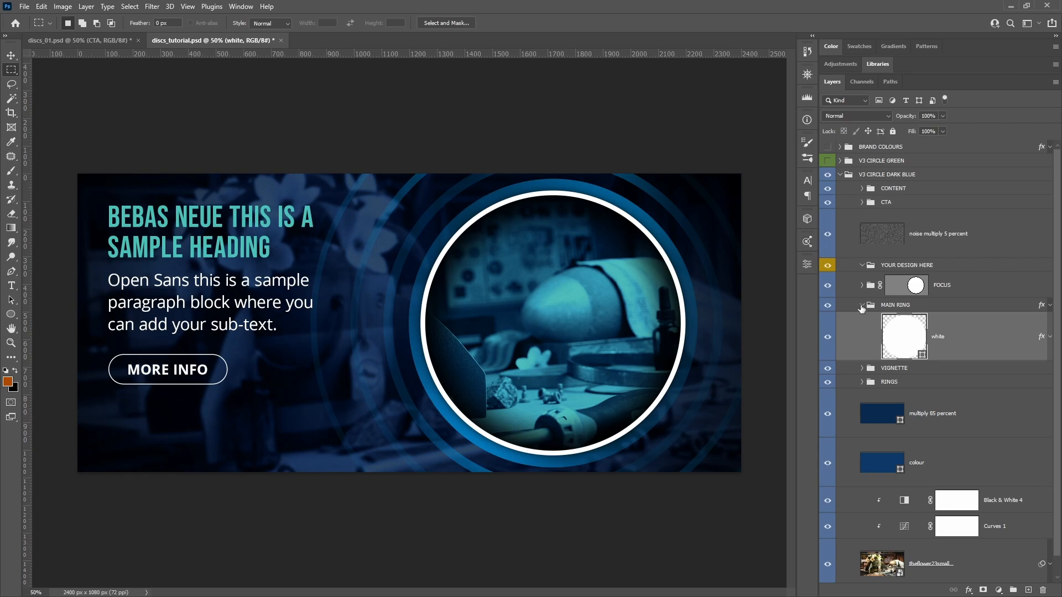
# - Examine the Drop Shadow effects on the white layer and the MAIN RING group, toggling the group's effects off and on
pyautogui.click(1049, 337)
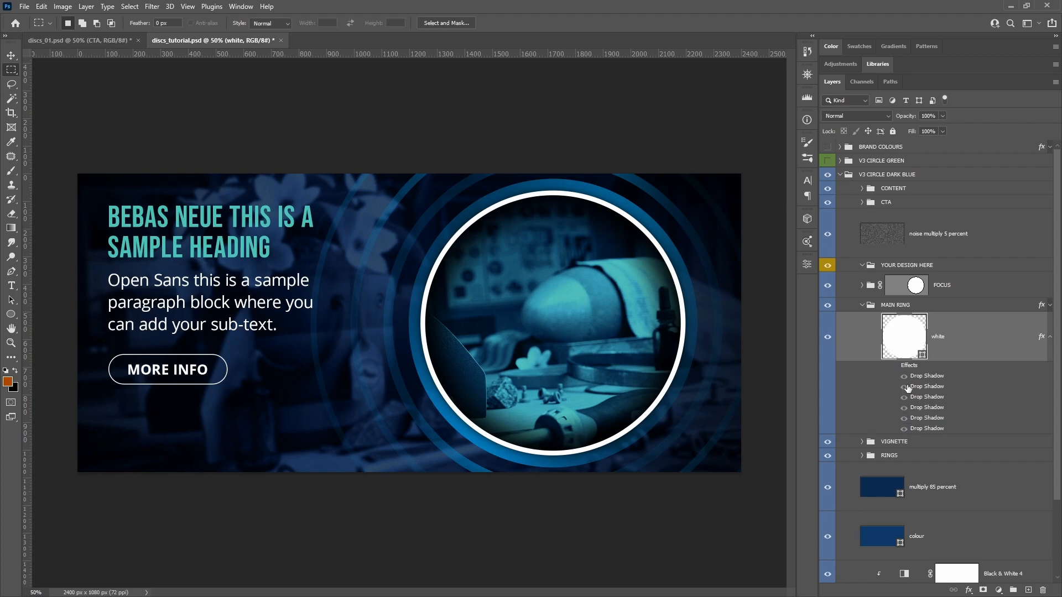
pyautogui.click(1049, 338)
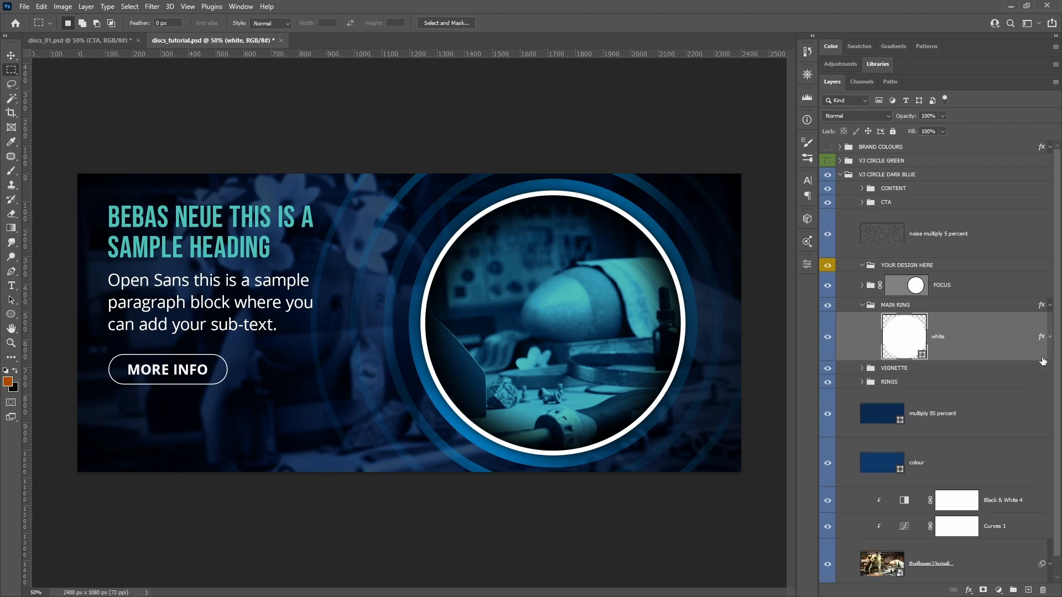
pyautogui.click(1049, 336)
pyautogui.click(860, 307)
pyautogui.click(1050, 305)
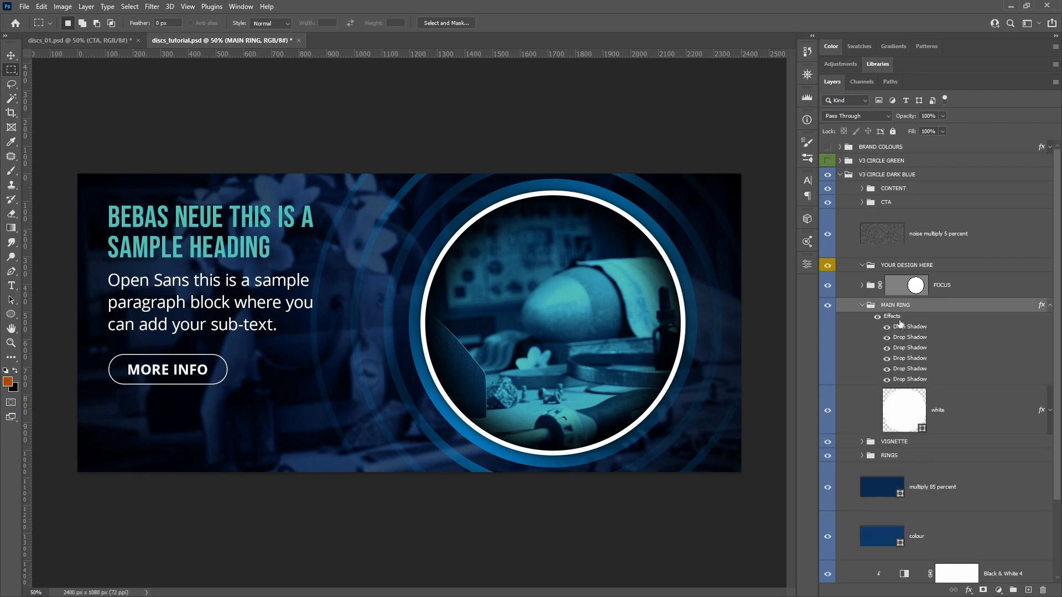
pyautogui.click(877, 317)
pyautogui.click(877, 317)
# - Collapse the MAIN RING group, select the FOCUS group, and compare the banner with FOCUS hidden and shown
pyautogui.click(862, 306)
pyautogui.click(969, 293)
pyautogui.click(827, 287)
pyautogui.click(827, 286)
pyautogui.click(827, 288)
pyautogui.click(827, 287)
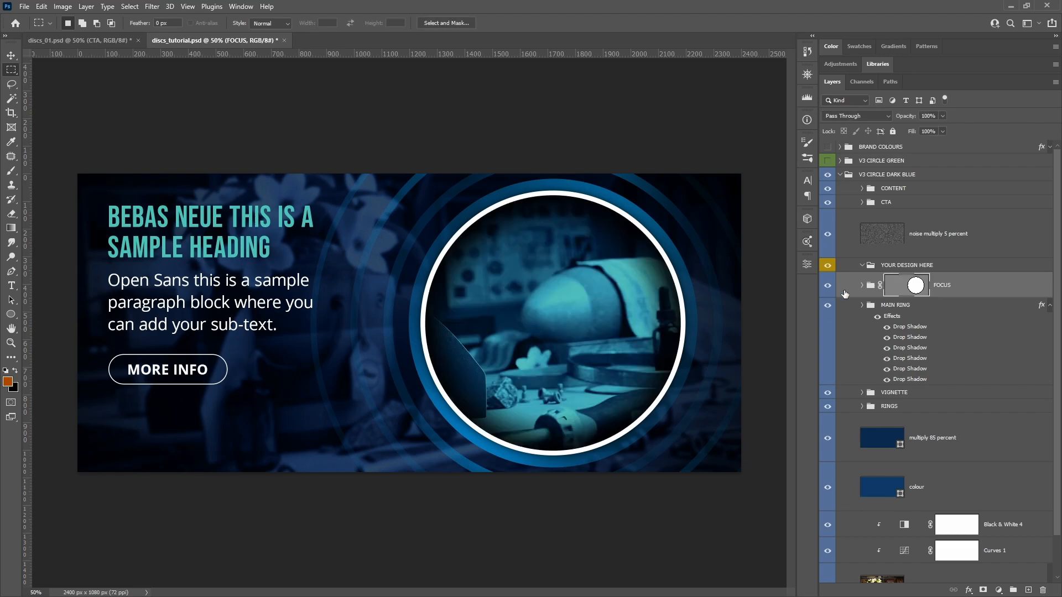
# - Disable the FOCUS group's layer mask, expand the group to view its layers, and enable the mask again
pyautogui.rightClick(913, 288)
pyautogui.click(941, 297)
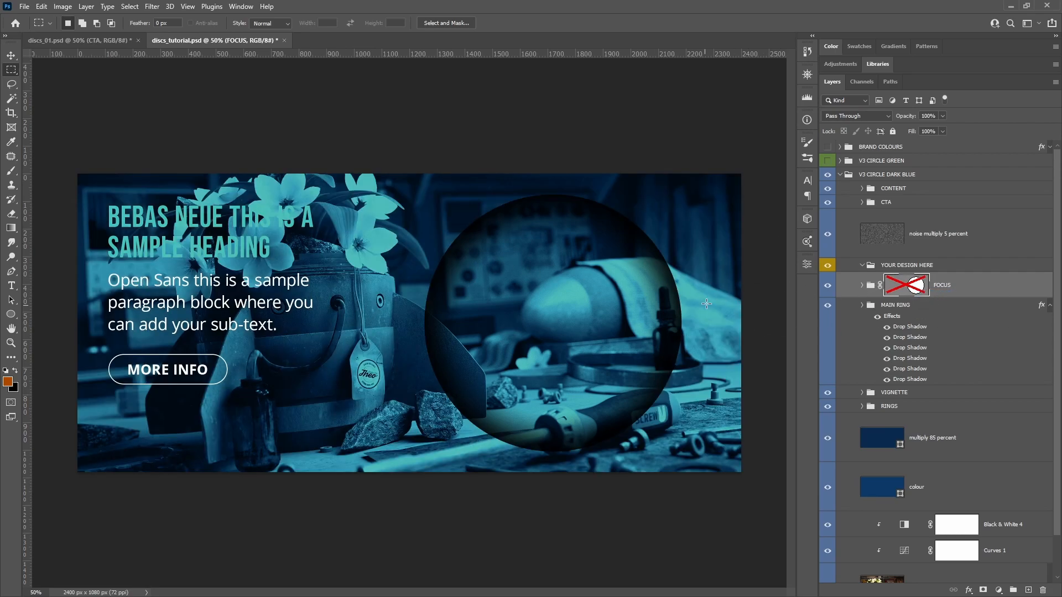
pyautogui.click(861, 285)
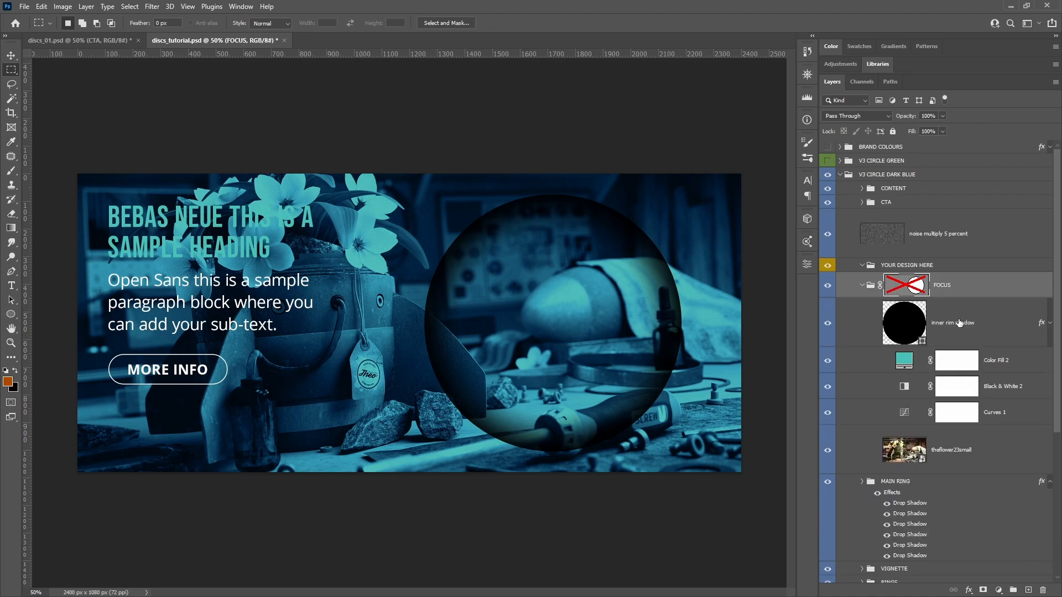
pyautogui.rightClick(909, 289)
pyautogui.click(915, 289)
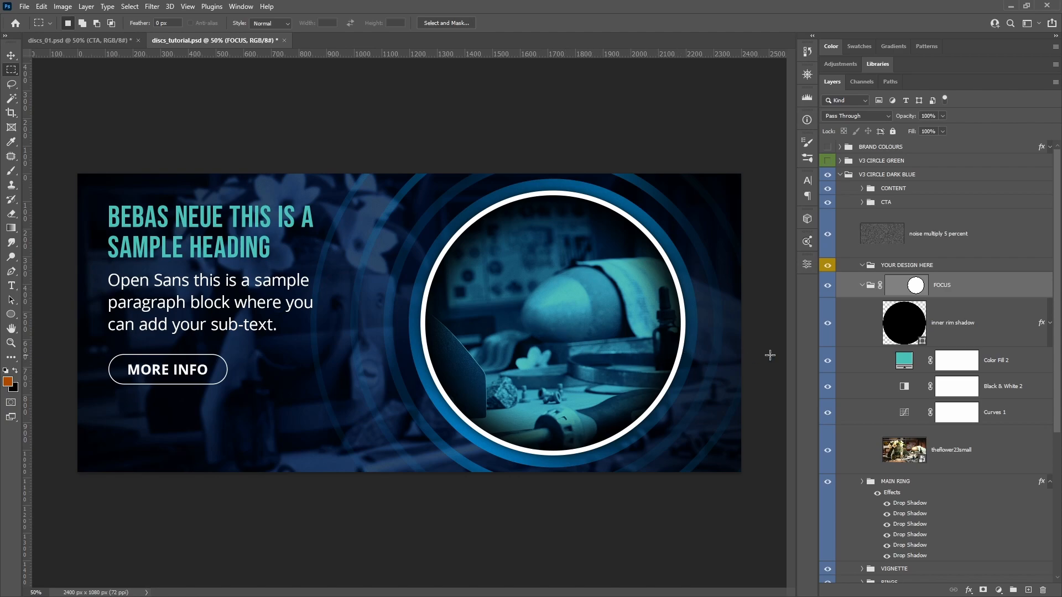
# - Toggle the inner rim shadow layer off and on repeatedly to compare its effect inside the circle
pyautogui.click(828, 324)
pyautogui.click(828, 324)
pyautogui.click(828, 324)
pyautogui.click(827, 323)
pyautogui.click(826, 328)
pyautogui.click(826, 328)
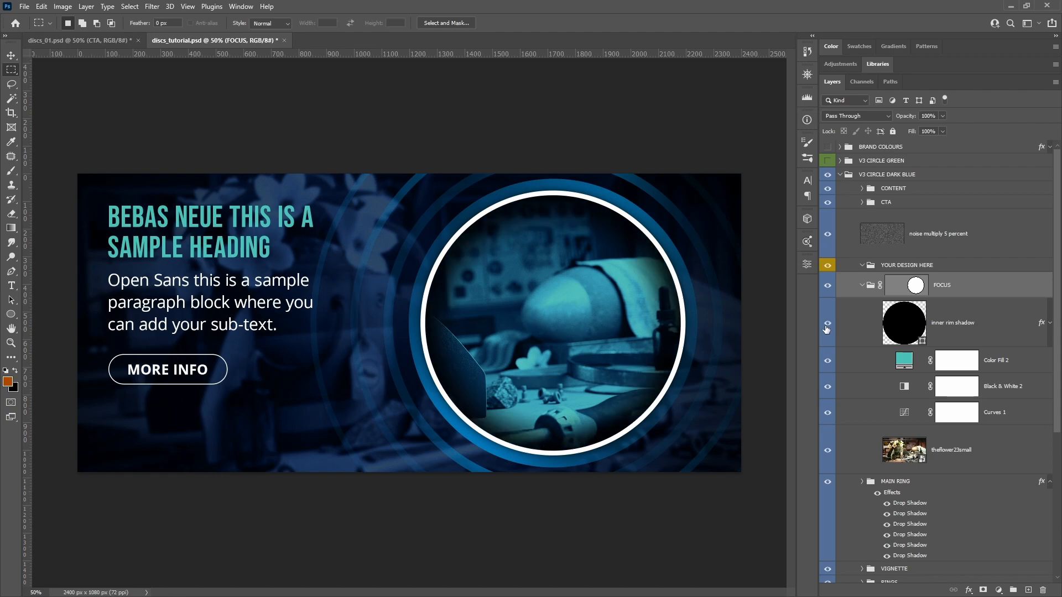
# - Examine the inner rim shadow's Gradient Overlay and its gradient stops, cancel without changes, and collapse the effects list
pyautogui.click(905, 332)
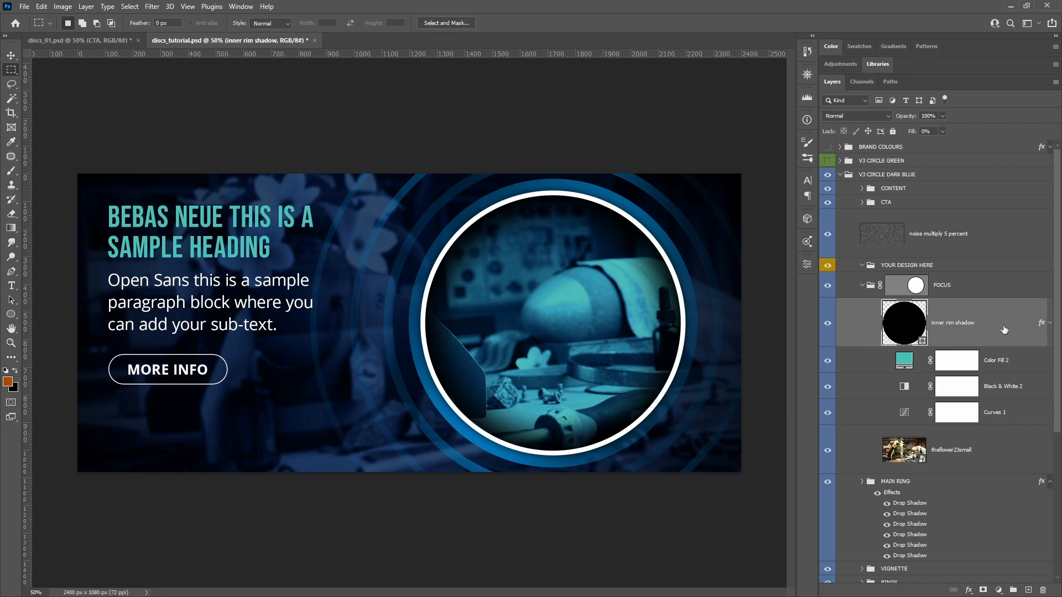
pyautogui.click(1049, 323)
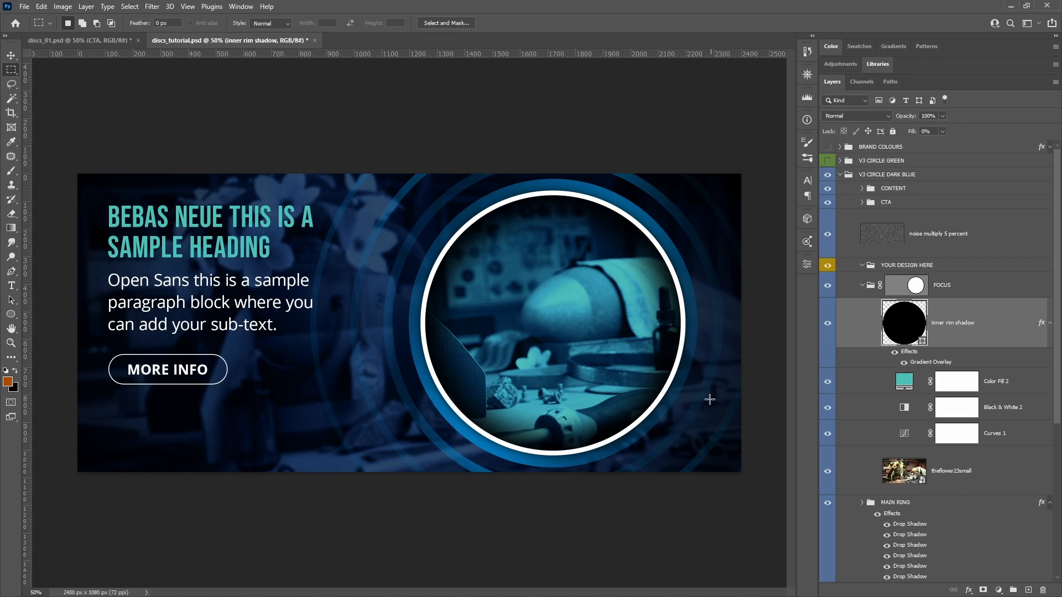
pyautogui.doubleClick(934, 363)
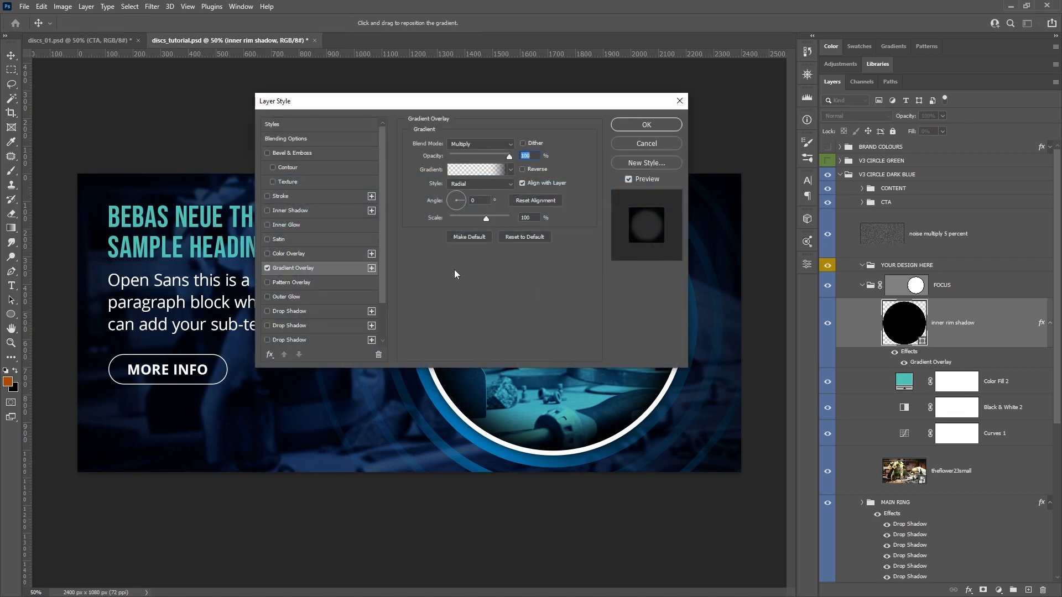
pyautogui.click(480, 175)
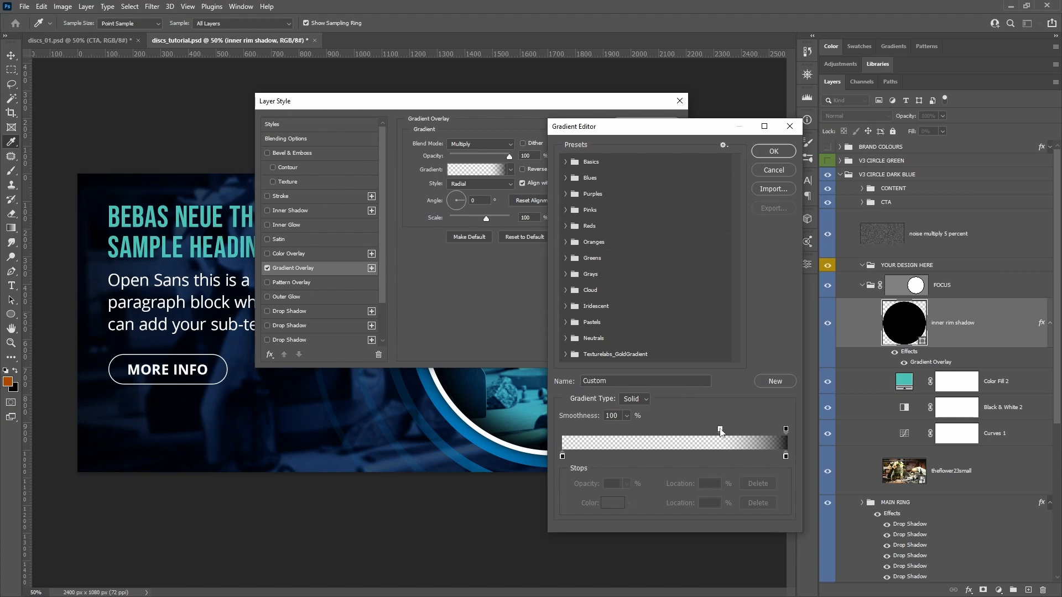
pyautogui.click(764, 170)
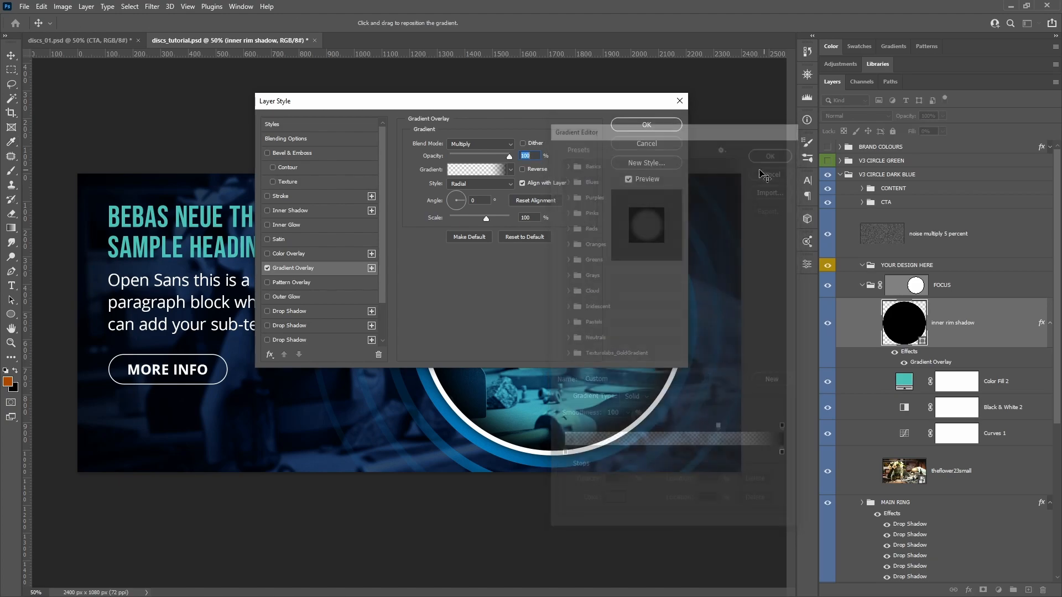
pyautogui.click(639, 142)
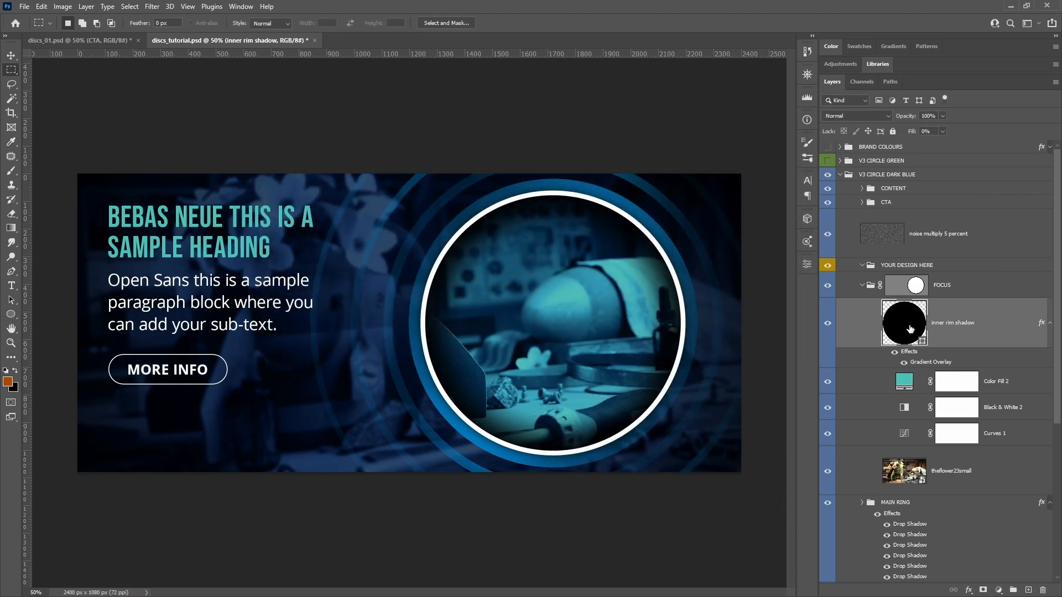
pyautogui.click(1050, 323)
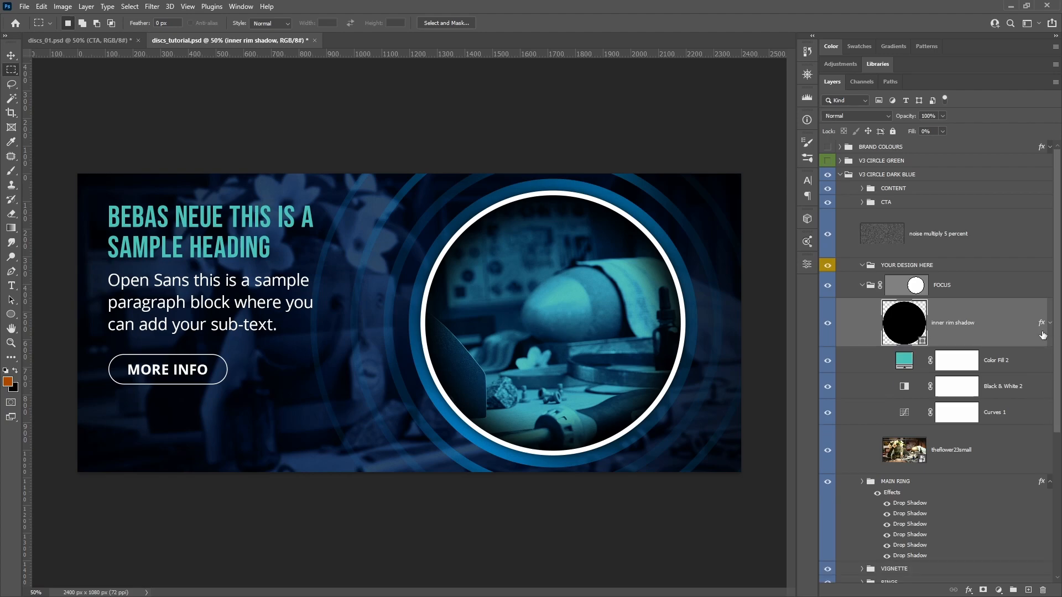
# - Compare the circle with Color Fill 2 hidden and shown, view the Solid Color adjustment option, and select the Color Fill 2 layer
pyautogui.click(827, 361)
pyautogui.click(827, 361)
pyautogui.click(828, 361)
pyautogui.click(999, 591)
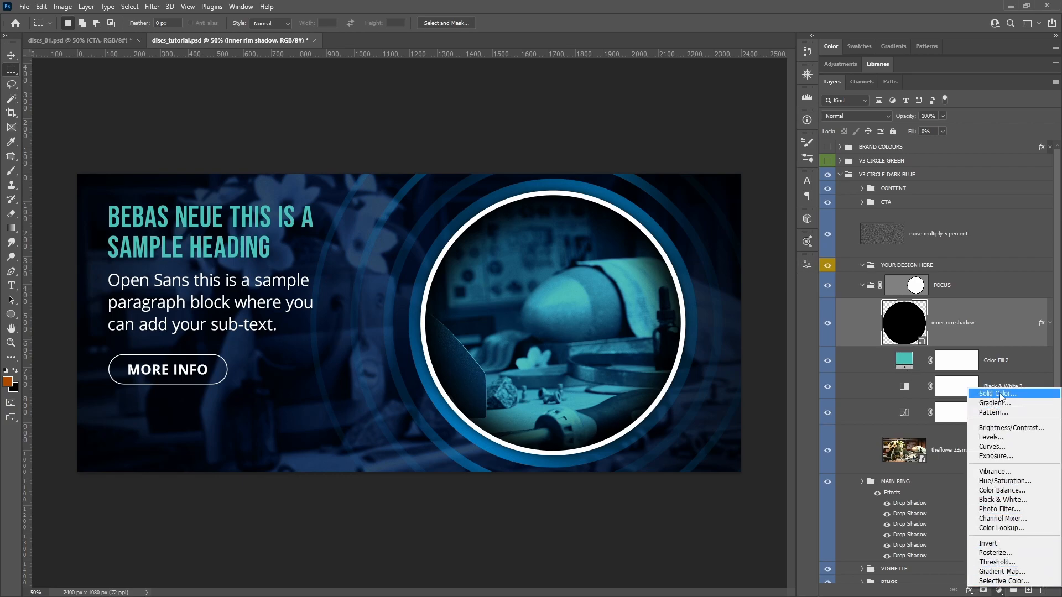
pyautogui.click(798, 467)
pyautogui.click(955, 363)
pyautogui.click(955, 364)
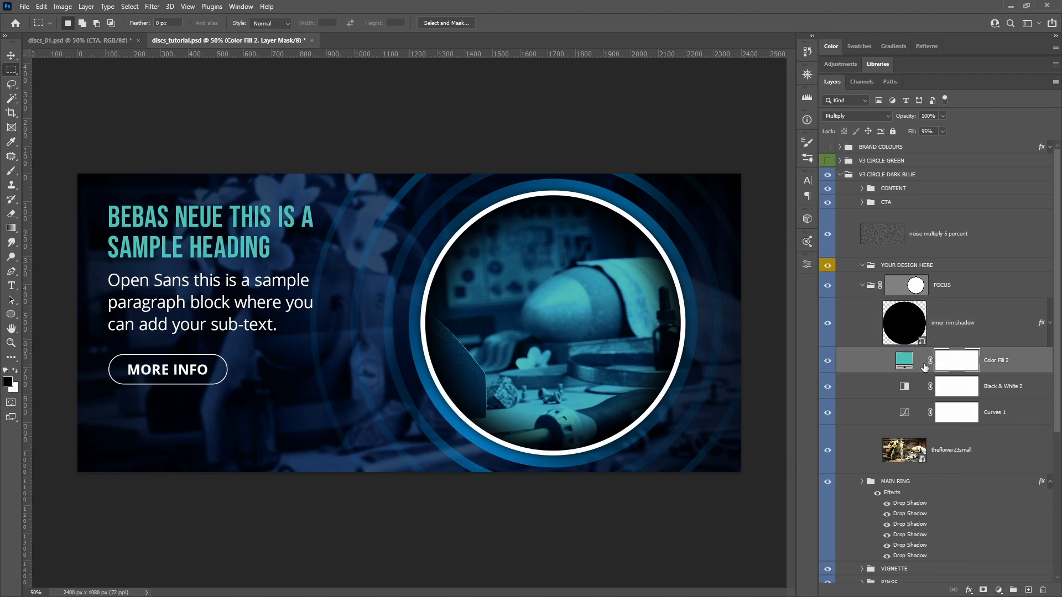
pyautogui.click(907, 364)
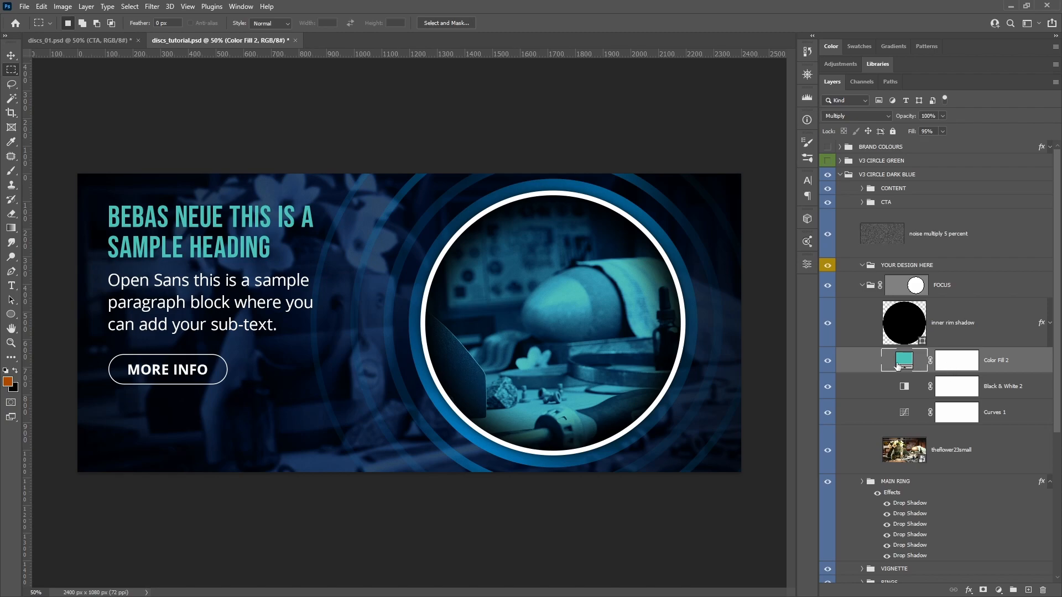
# - Review the Black & White 2, Curves 1 and theflower23small layers in FOCUS, and select the background copy of the photo
pyautogui.click(867, 391)
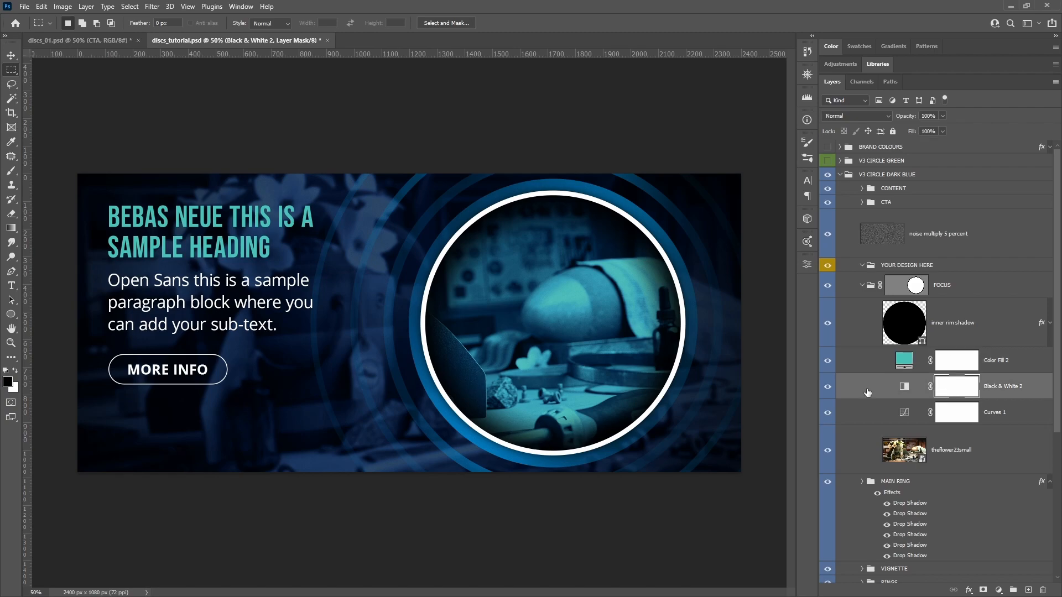
pyautogui.click(868, 420)
pyautogui.click(842, 456)
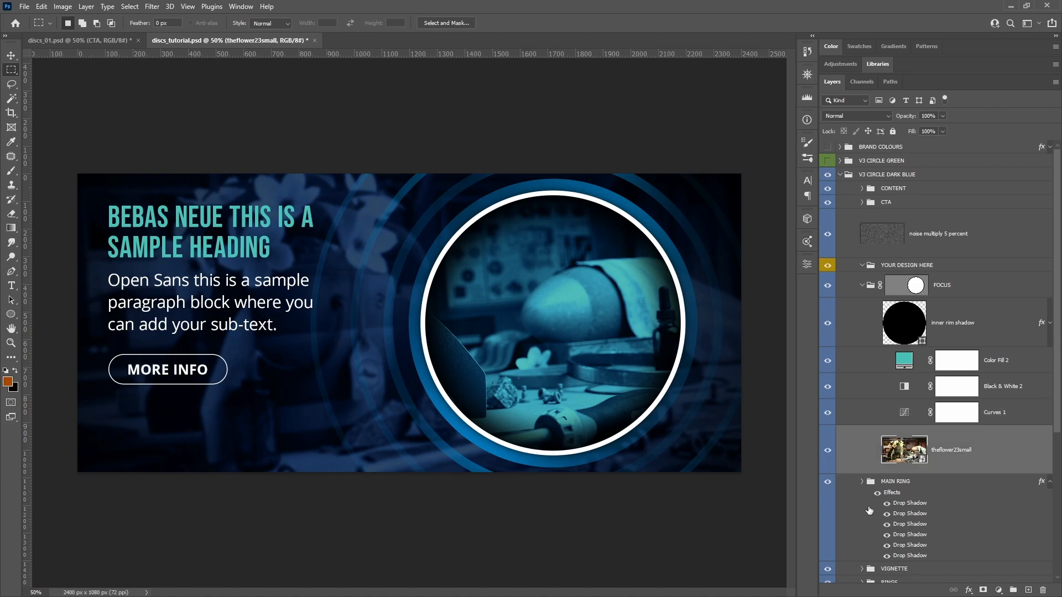
pyautogui.scroll(-3, 865, 510)
pyautogui.scroll(-4, 863, 530)
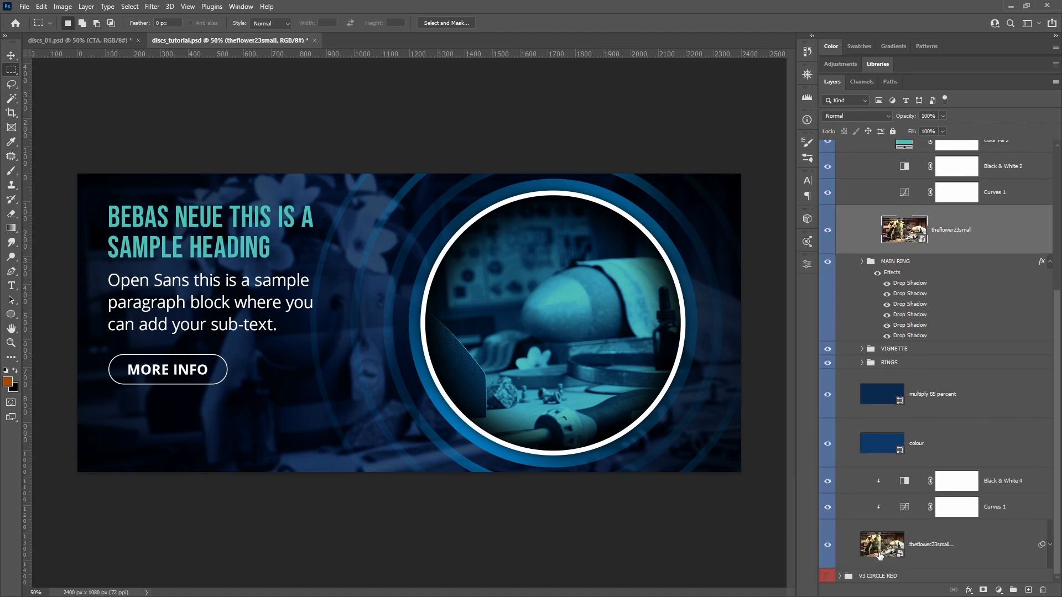
pyautogui.click(878, 555)
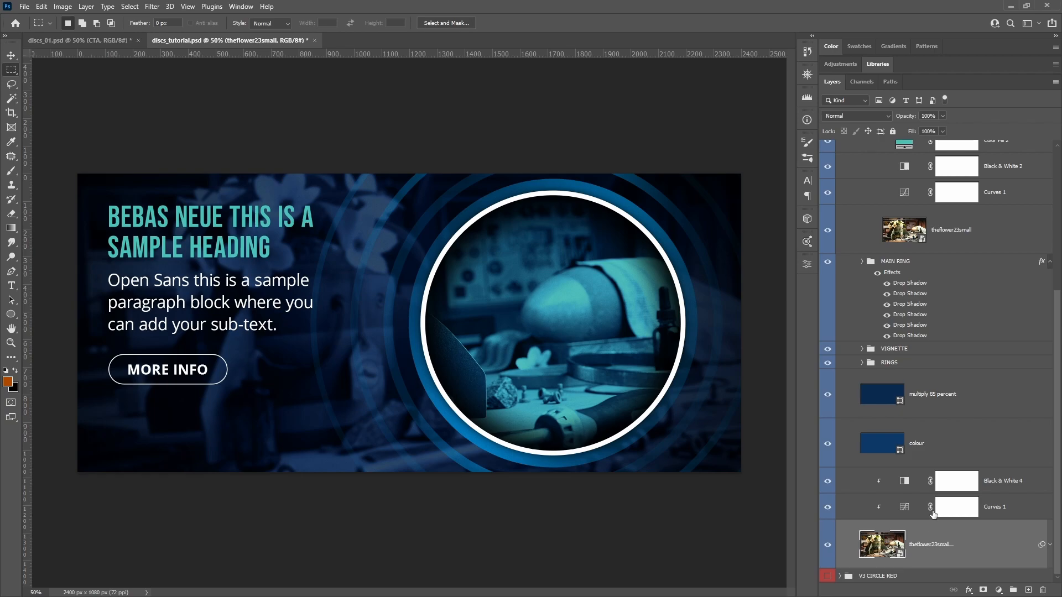
# - Collapse the MAIN RING effects list and toggle the visibility of the theflower23small photo in the FOCUS group
pyautogui.scroll(3, 907, 392)
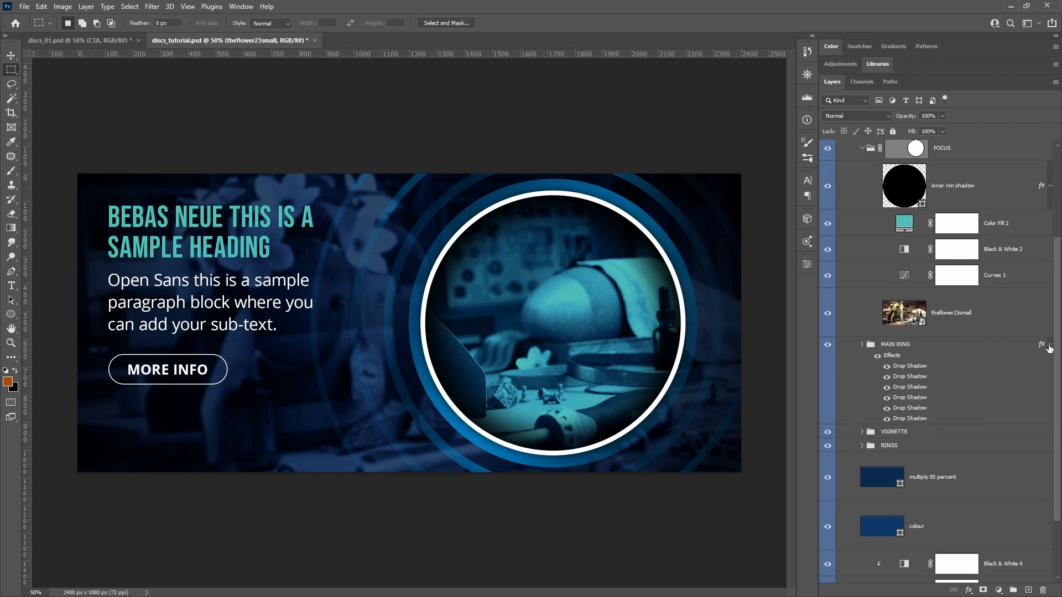
pyautogui.click(1049, 346)
pyautogui.click(850, 312)
pyautogui.click(828, 316)
pyautogui.click(827, 316)
pyautogui.click(827, 317)
pyautogui.click(828, 316)
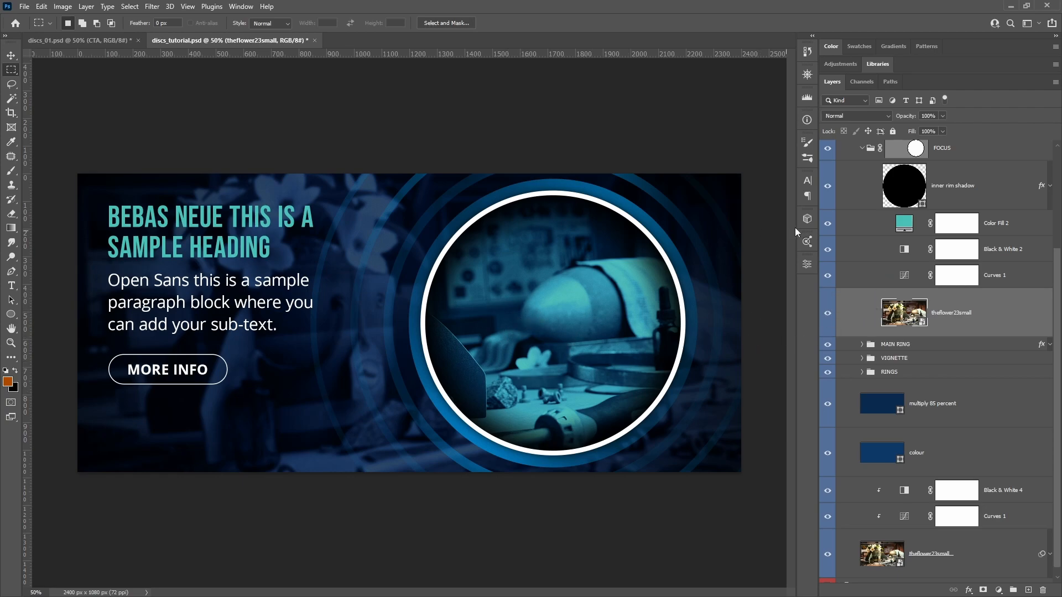
# - Toggle Color Fill 2 off and on, and examine the curve of the Curves 1 adjustment in the FOCUS group
pyautogui.click(828, 225)
pyautogui.click(828, 225)
pyautogui.click(867, 275)
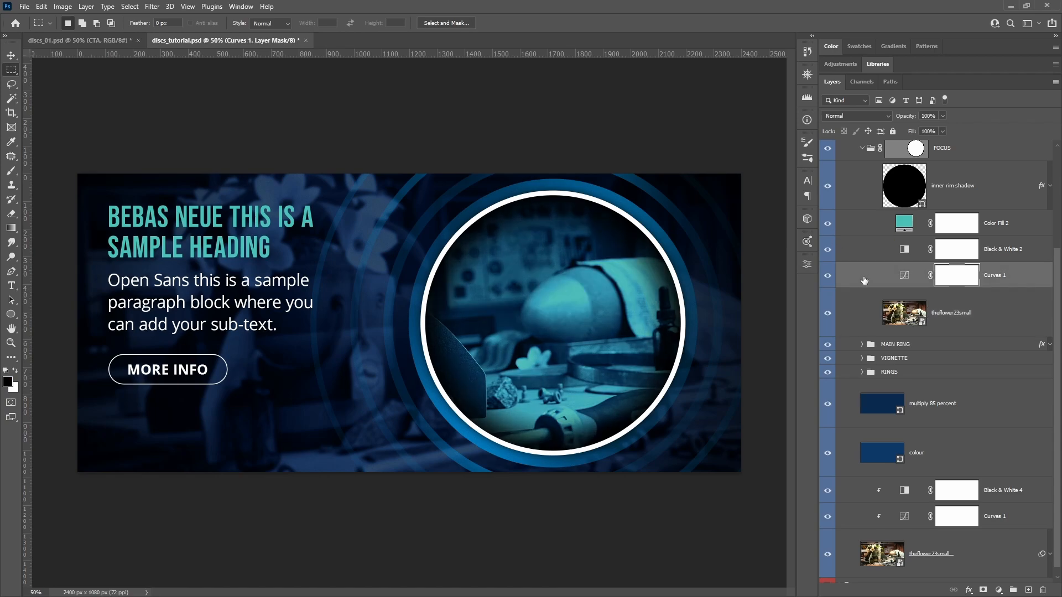
pyautogui.doubleClick(903, 276)
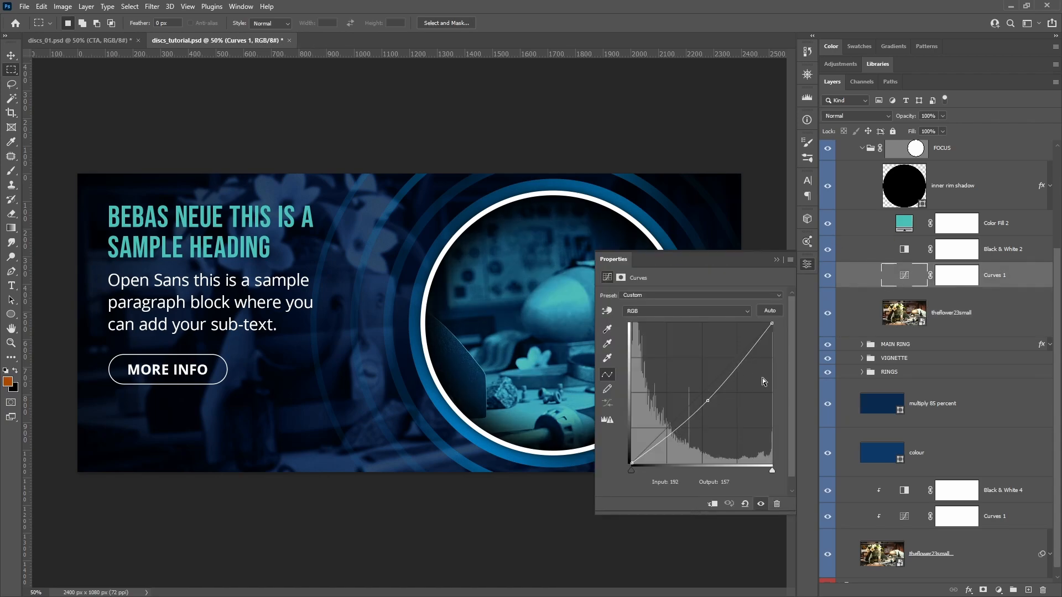
pyautogui.click(807, 264)
# - Select Black & White 2 and toggle it and Curves 1 off and on to compare their effect on the photo
pyautogui.click(903, 249)
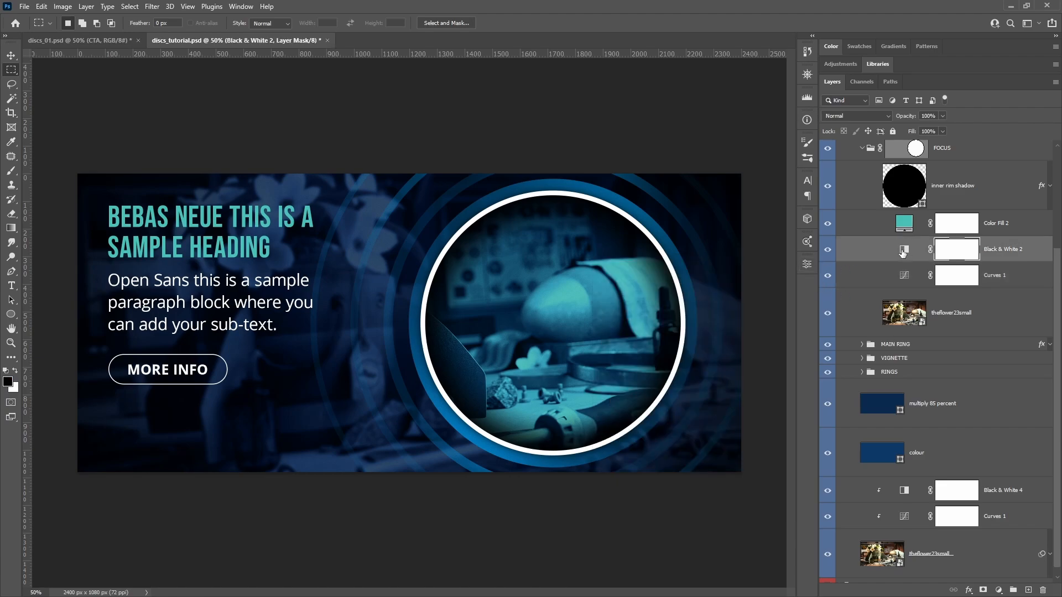
pyautogui.click(828, 250)
pyautogui.click(828, 250)
pyautogui.click(828, 250)
pyautogui.click(828, 250)
pyautogui.click(827, 250)
pyautogui.click(828, 250)
pyautogui.click(827, 253)
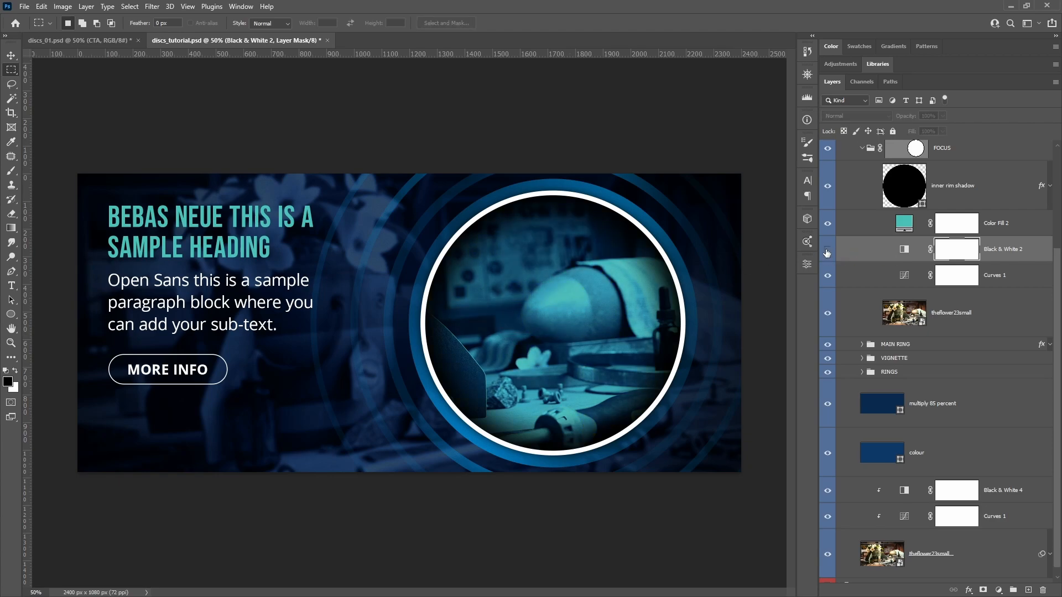
pyautogui.click(828, 277)
pyautogui.click(828, 277)
pyautogui.click(827, 250)
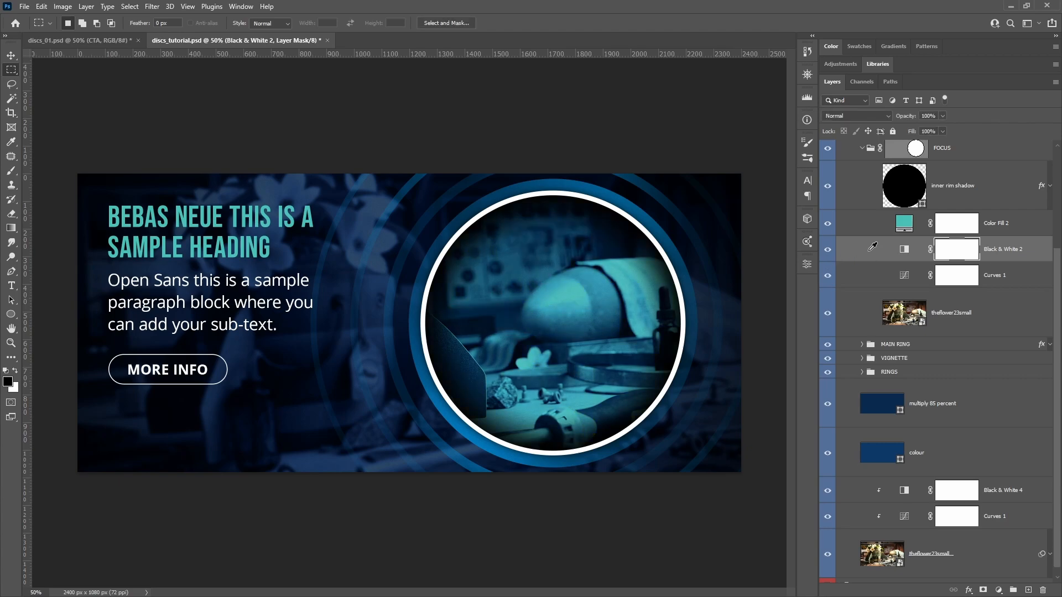
# - Check the blend mode and Fill of the Color Fill 2 and inner rim shadow layers
pyautogui.click(874, 247)
pyautogui.click(857, 236)
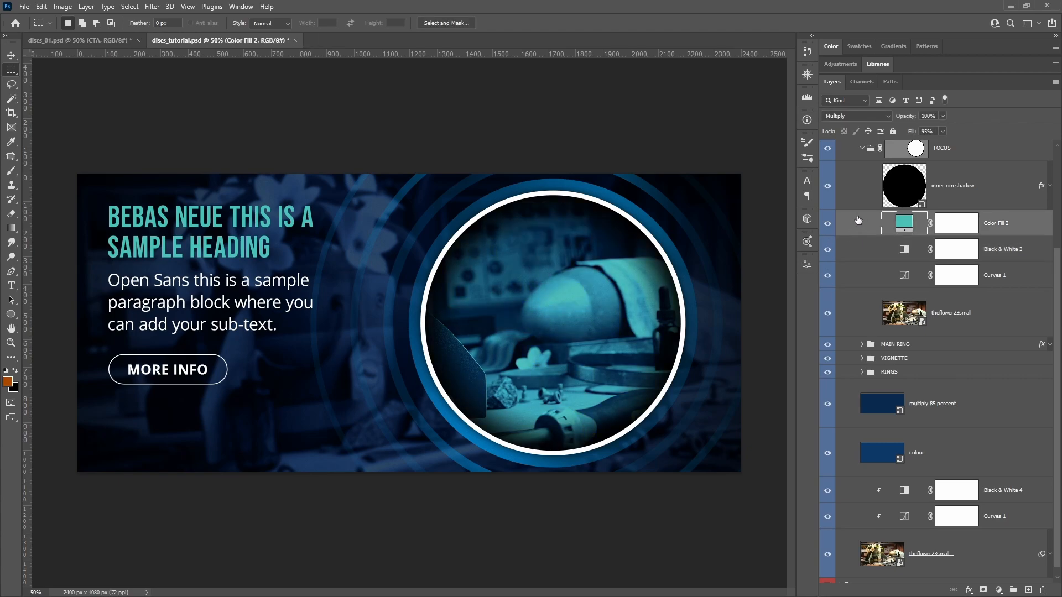
pyautogui.click(1001, 195)
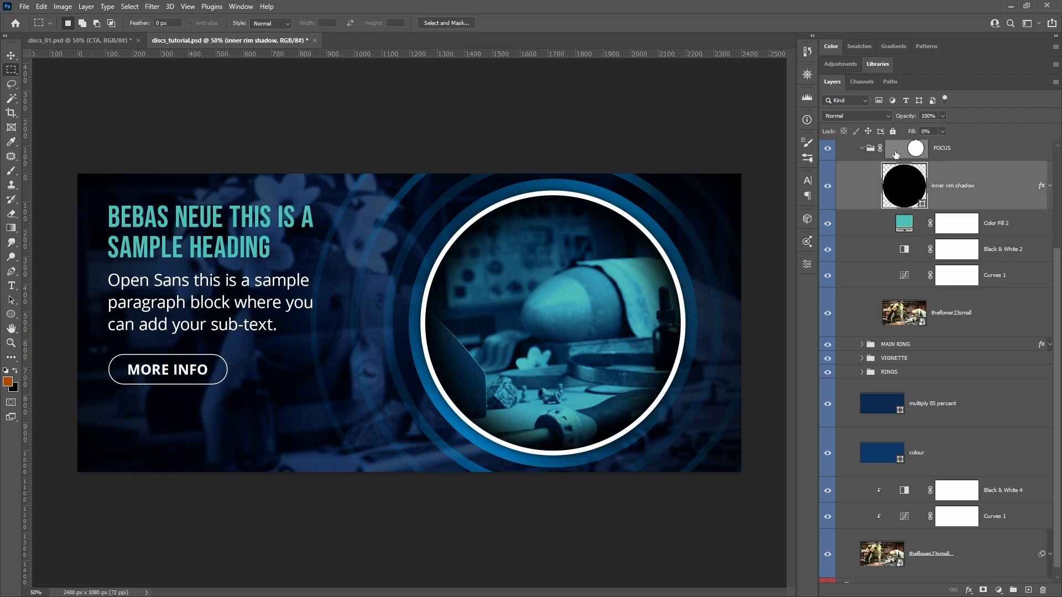
# - Collapse the FOCUS group and select the YOUR DESIGN HERE group above it
pyautogui.click(861, 148)
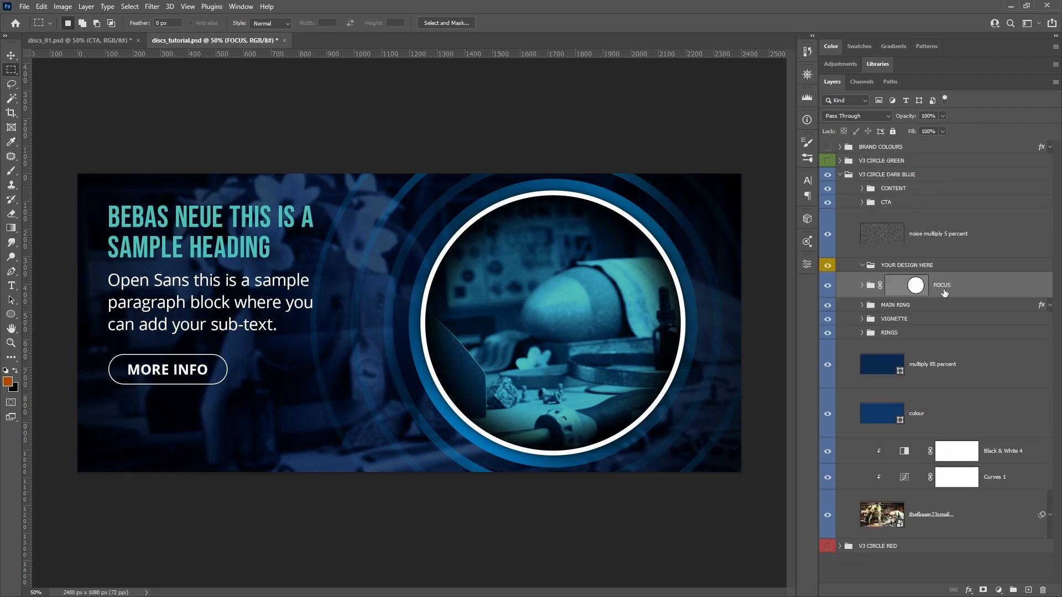
pyautogui.click(931, 267)
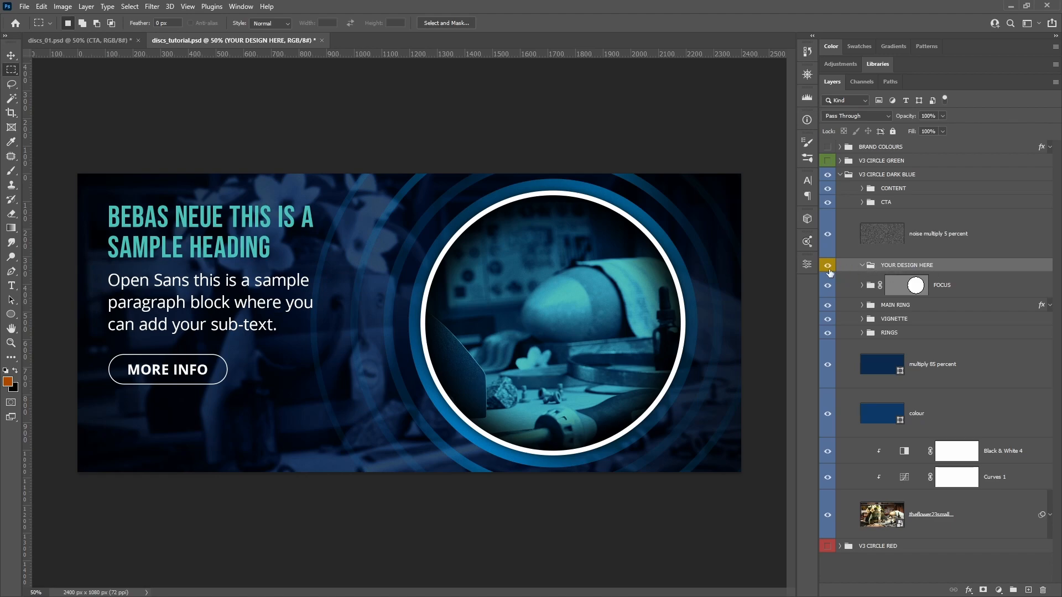
pyautogui.click(862, 266)
# - Select the noise multiply 5 percent layer and toggle its visibility to compare the grain on the blue ring at 700% magnification
pyautogui.click(965, 248)
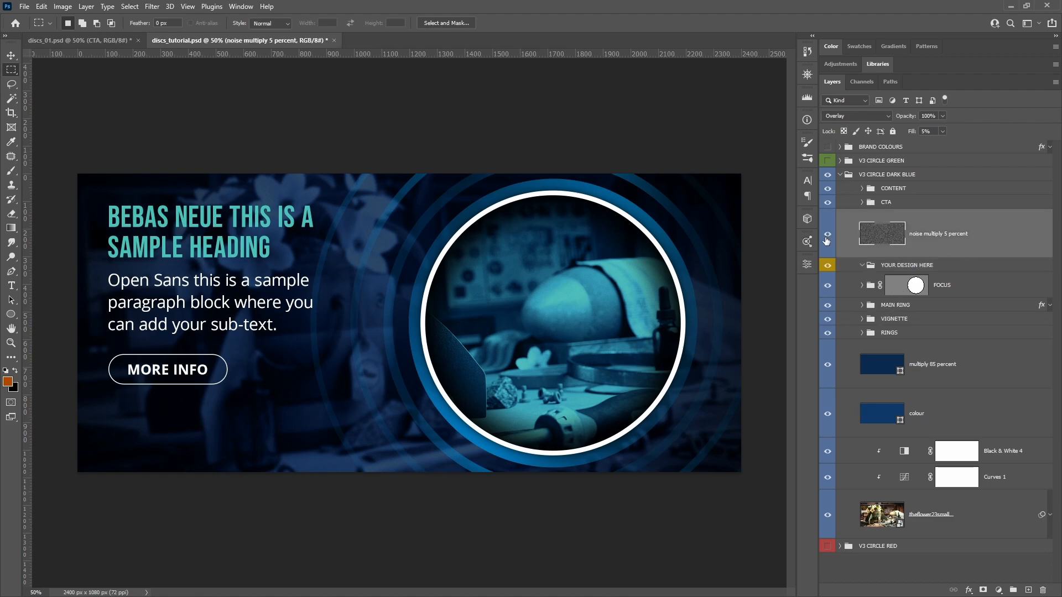
pyautogui.click(10, 342)
pyautogui.click(405, 336)
pyautogui.click(403, 344)
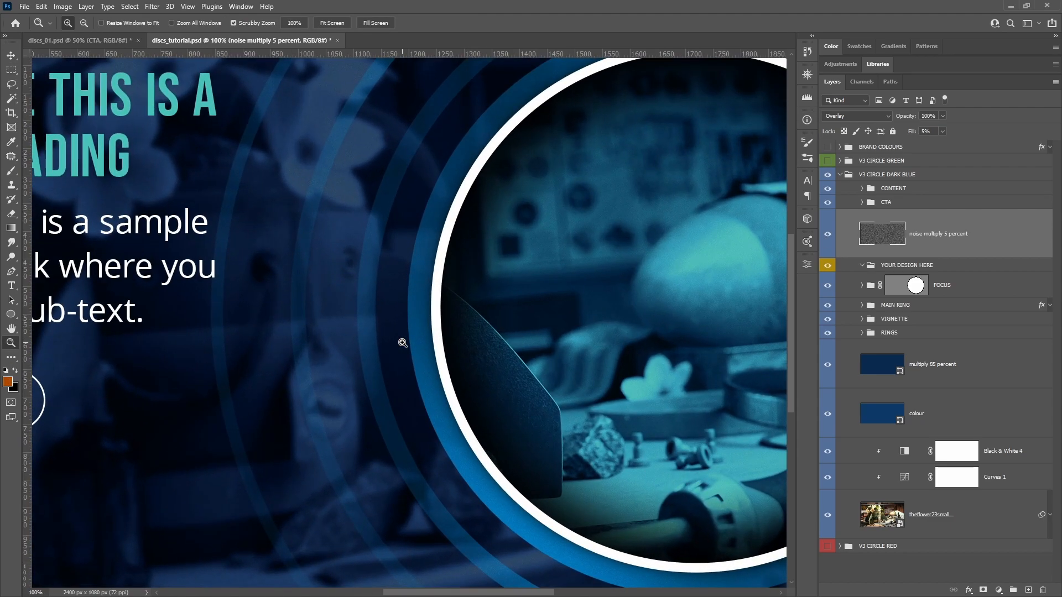
pyautogui.click(402, 344)
pyautogui.click(402, 343)
pyautogui.click(402, 343)
pyautogui.click(403, 343)
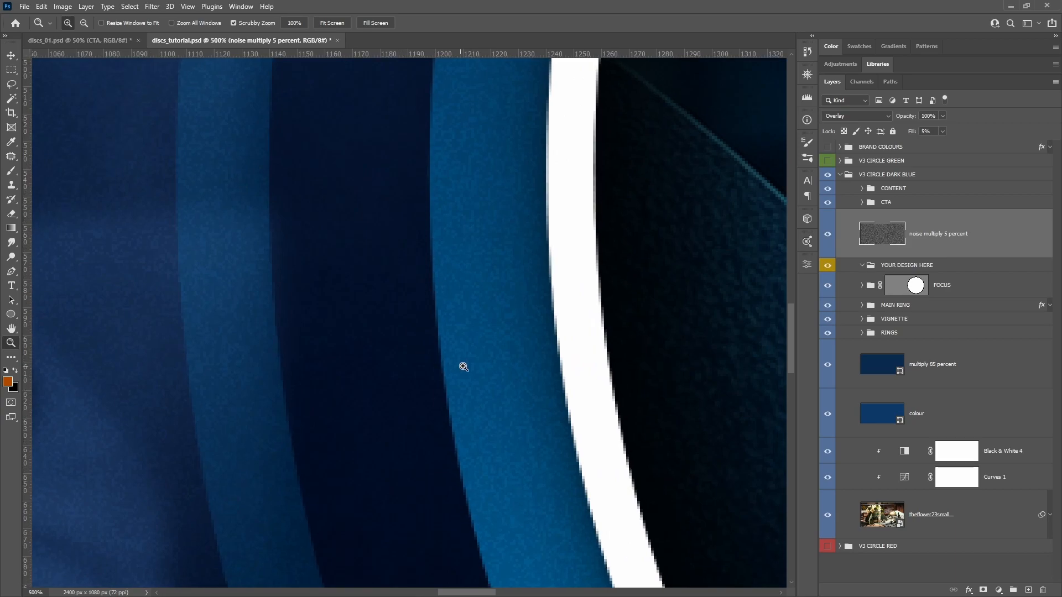
pyautogui.click(474, 365)
pyautogui.click(474, 367)
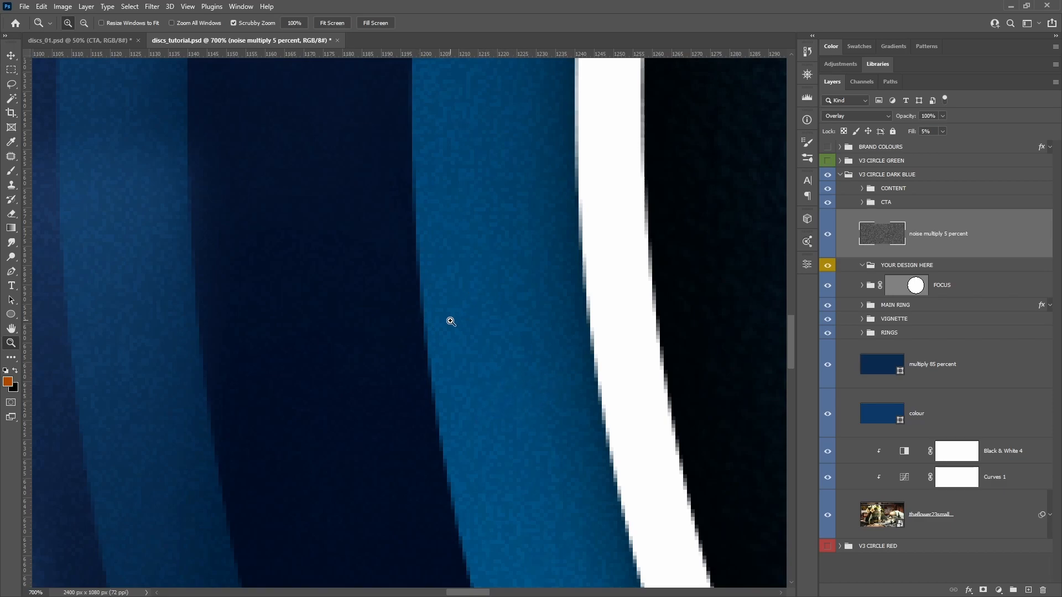
pyautogui.click(828, 235)
pyautogui.click(828, 236)
pyautogui.click(829, 237)
pyautogui.click(829, 237)
# - Select the CTA group, return the banner view to 50%, and reselect the YOUR DESIGN HERE group
pyautogui.click(906, 192)
pyautogui.click(900, 205)
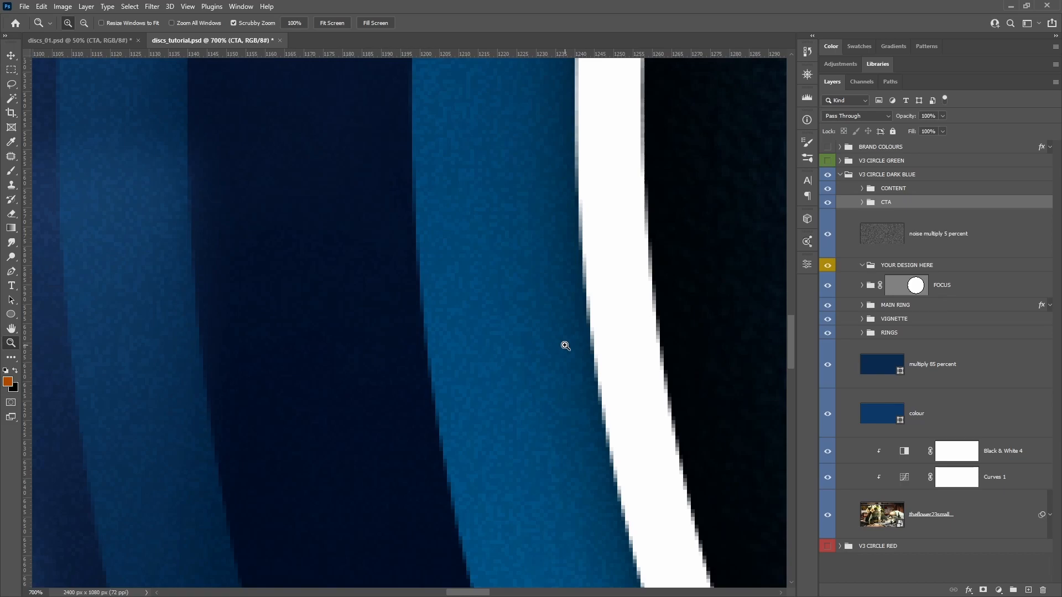
pyautogui.hotkey('ctrl', '-')
pyautogui.hotkey('ctrl', '-')
pyautogui.hotkey('ctrl', '-')
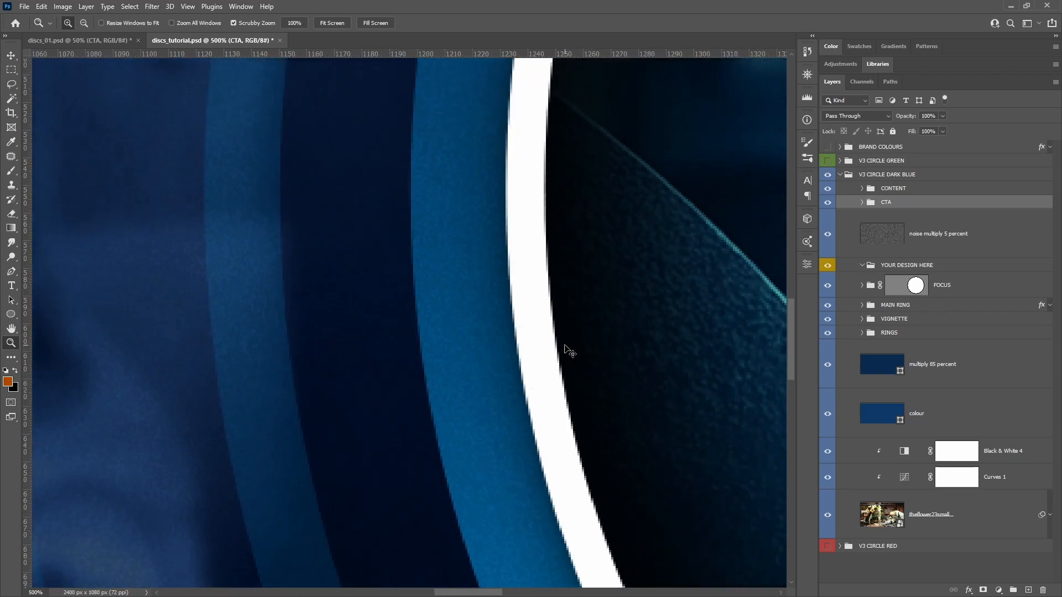
pyautogui.hotkey('ctrl', '-')
pyautogui.hotkey('ctrl', '-')
pyautogui.hotkey('ctrl', '-')
pyautogui.hotkey('ctrl', '-')
pyautogui.hotkey('ctrl', '-')
pyautogui.hotkey('ctrl', '-')
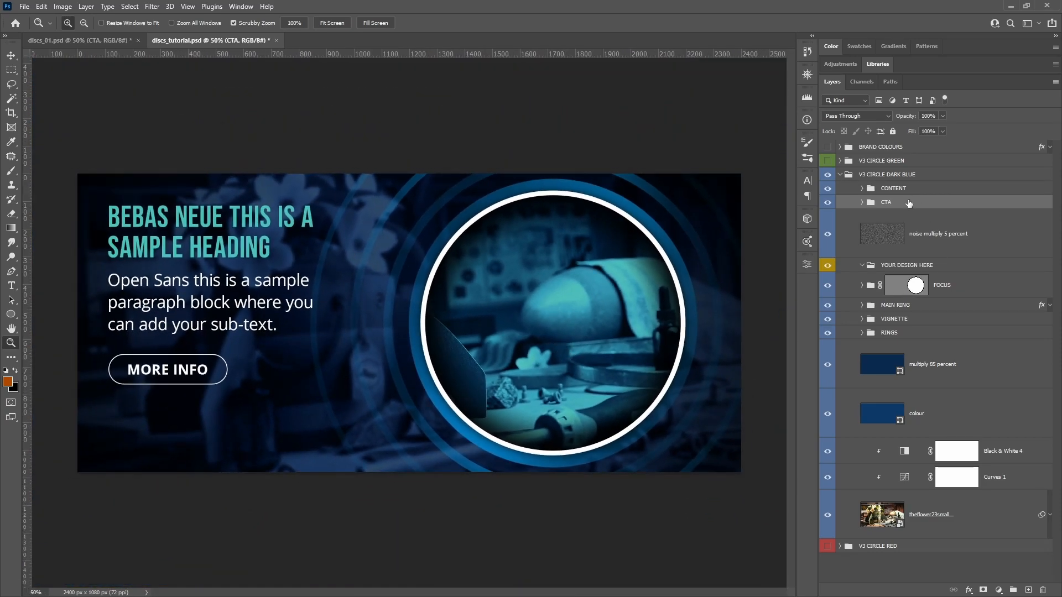
pyautogui.click(923, 266)
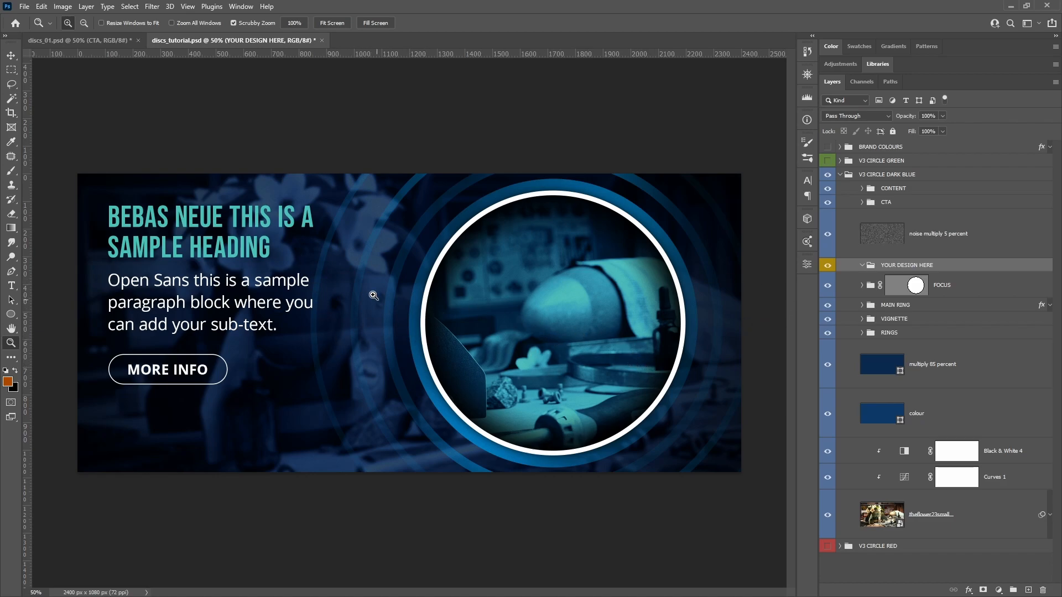
# - Compare the finished discs_01.psd banner with discs_tutorial.psd, ending on discs_01.psd
pyautogui.click(91, 40)
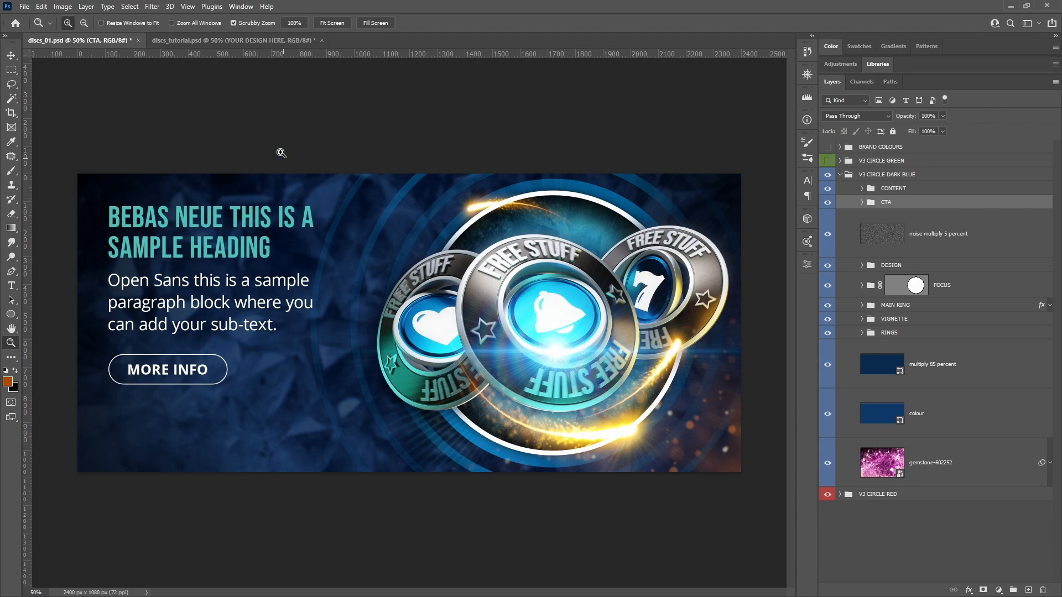
pyautogui.click(237, 40)
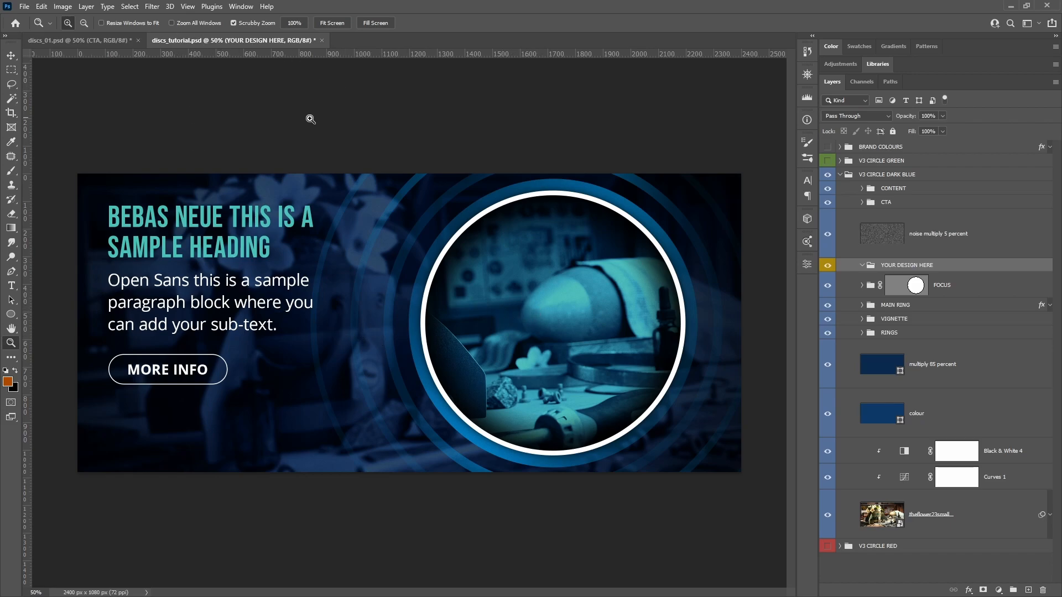
pyautogui.click(101, 40)
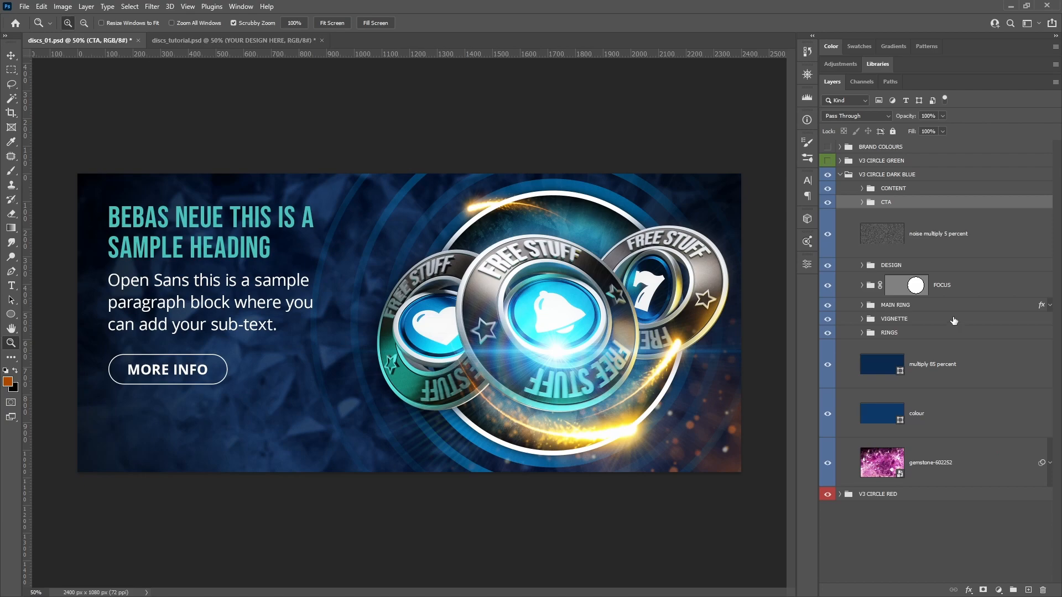
# - Expand the DESIGN group in discs_01.psd and look through its flare, spark and disc layers
pyautogui.click(918, 265)
pyautogui.click(862, 266)
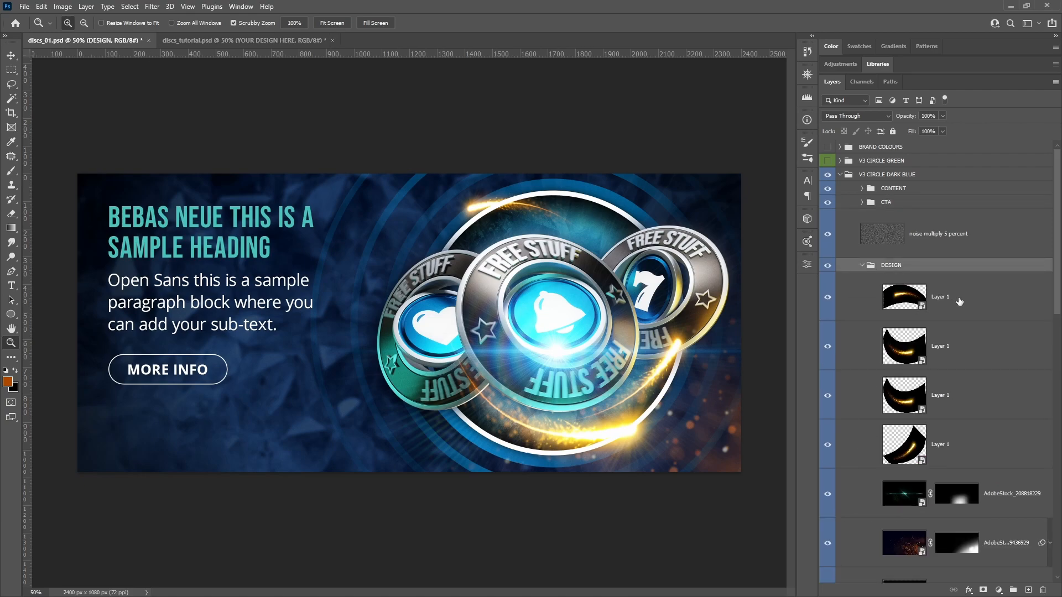
pyautogui.scroll(-5, 961, 320)
pyautogui.scroll(-6, 962, 319)
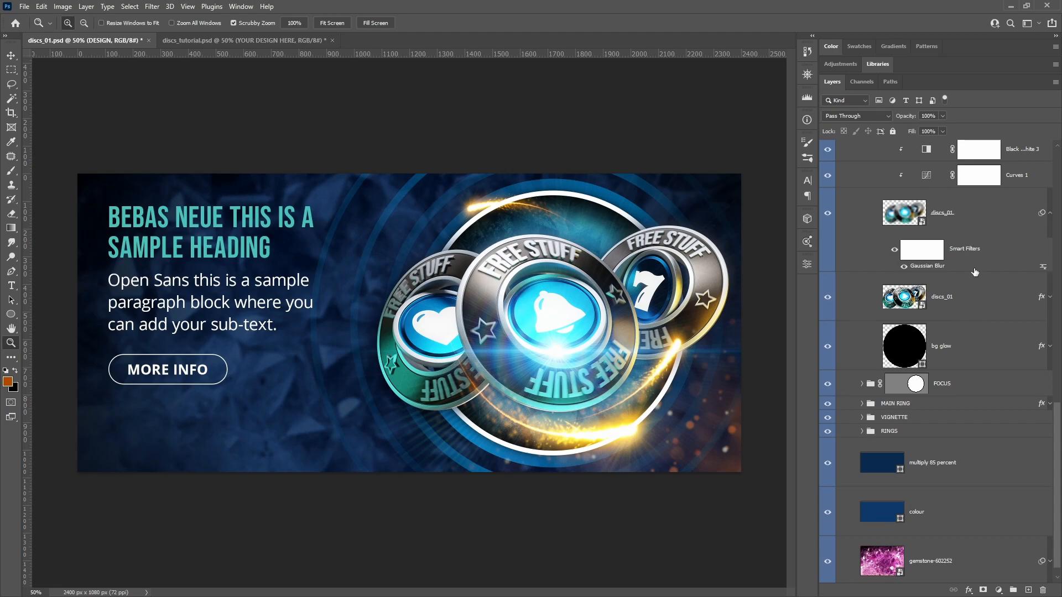
pyautogui.scroll(6, 974, 255)
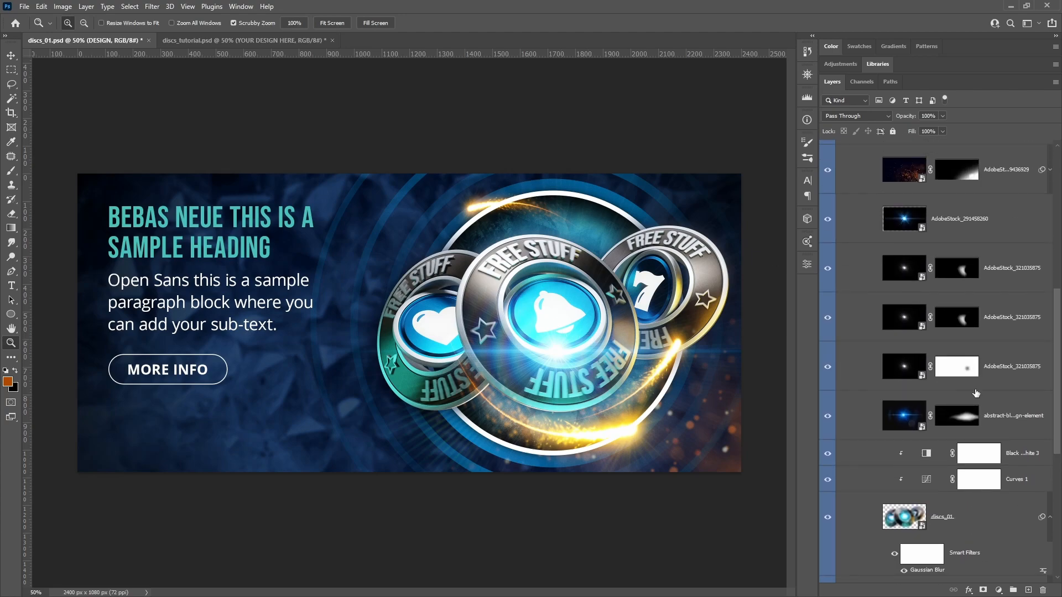
pyautogui.scroll(2, 967, 420)
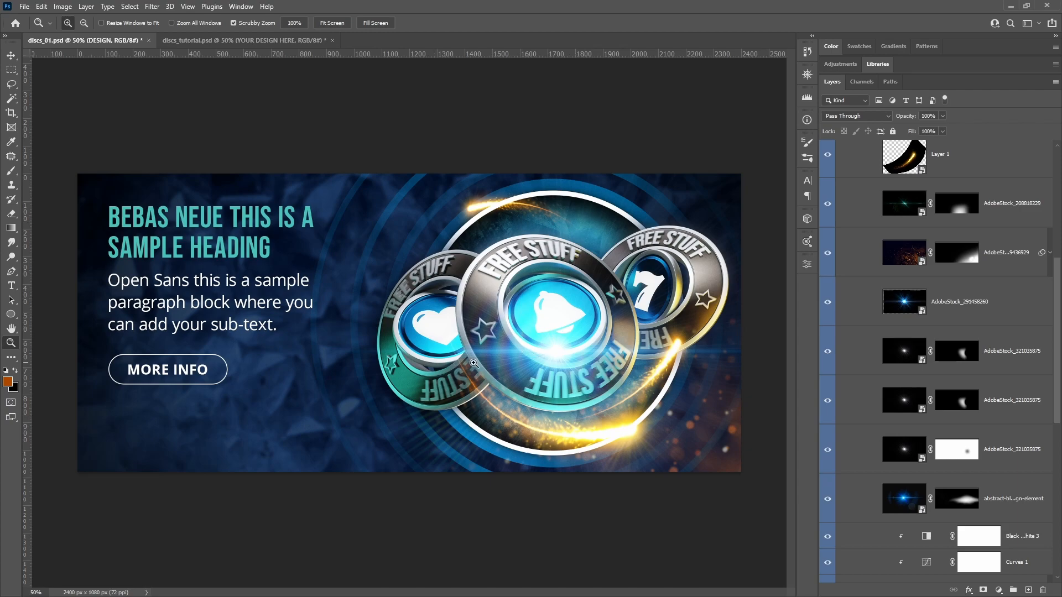
# - Select the AdobeStock_291458260 flare layer and toggle its visibility to compare its effect on the discs
pyautogui.click(1011, 302)
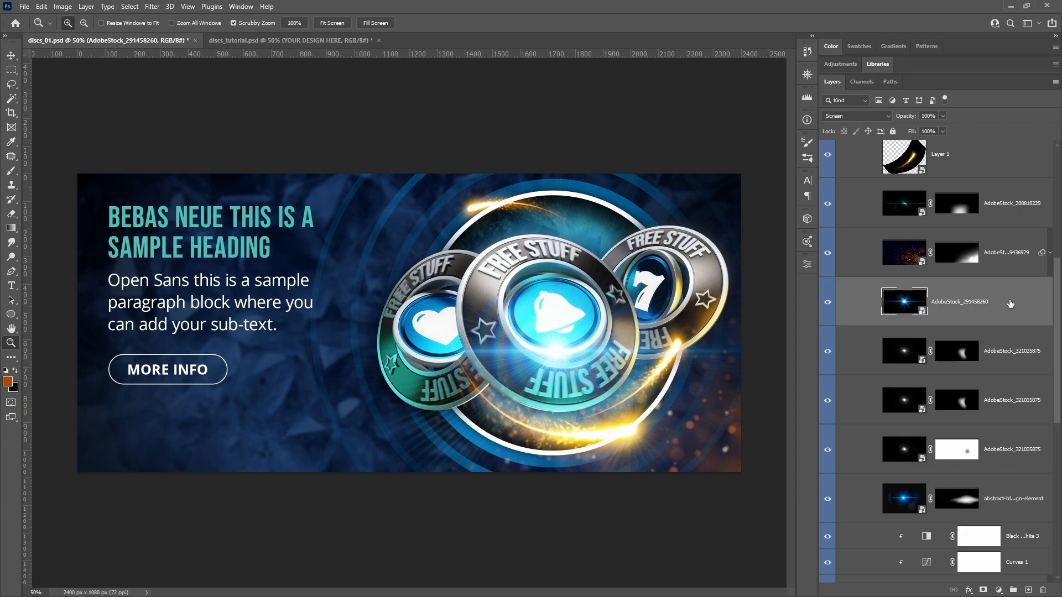
pyautogui.click(828, 303)
pyautogui.click(827, 303)
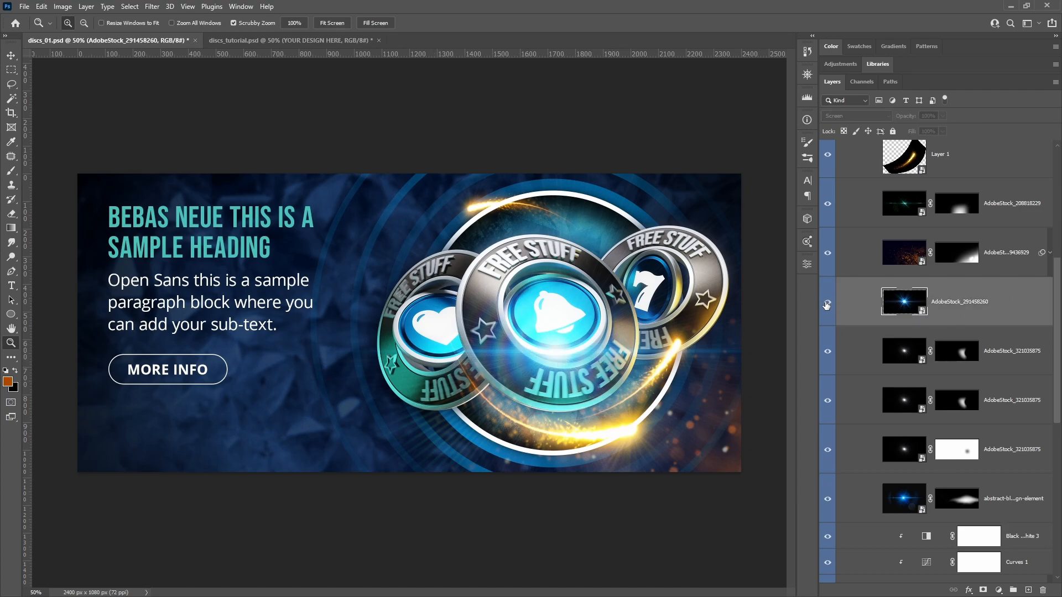
pyautogui.click(827, 303)
pyautogui.click(828, 304)
# - Toggle the AdobeStock_199436929 sparks layer off and on, and select it to check its blend mode and Fill
pyautogui.click(827, 252)
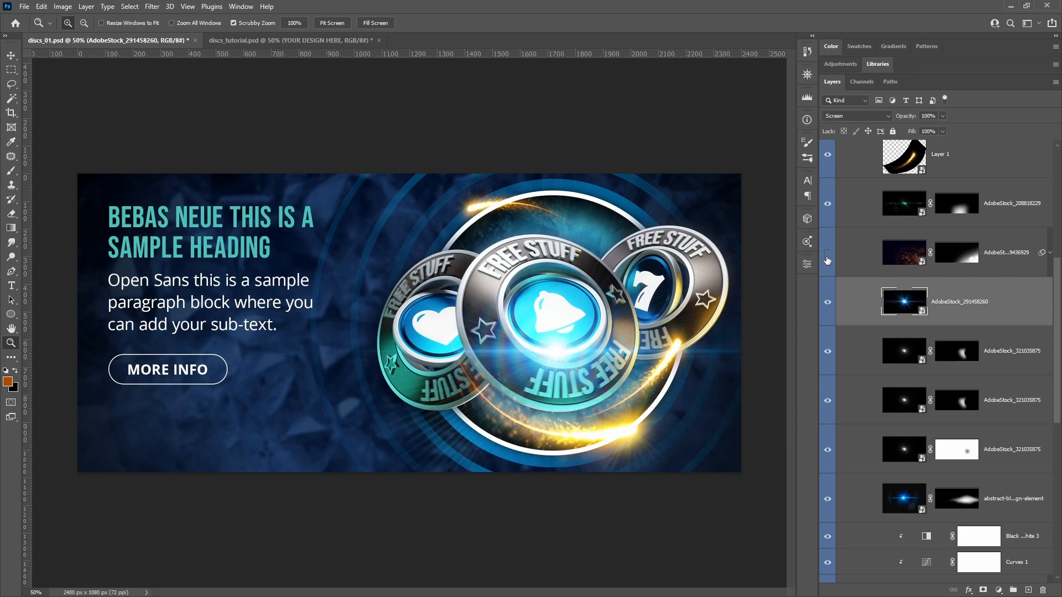
pyautogui.click(828, 255)
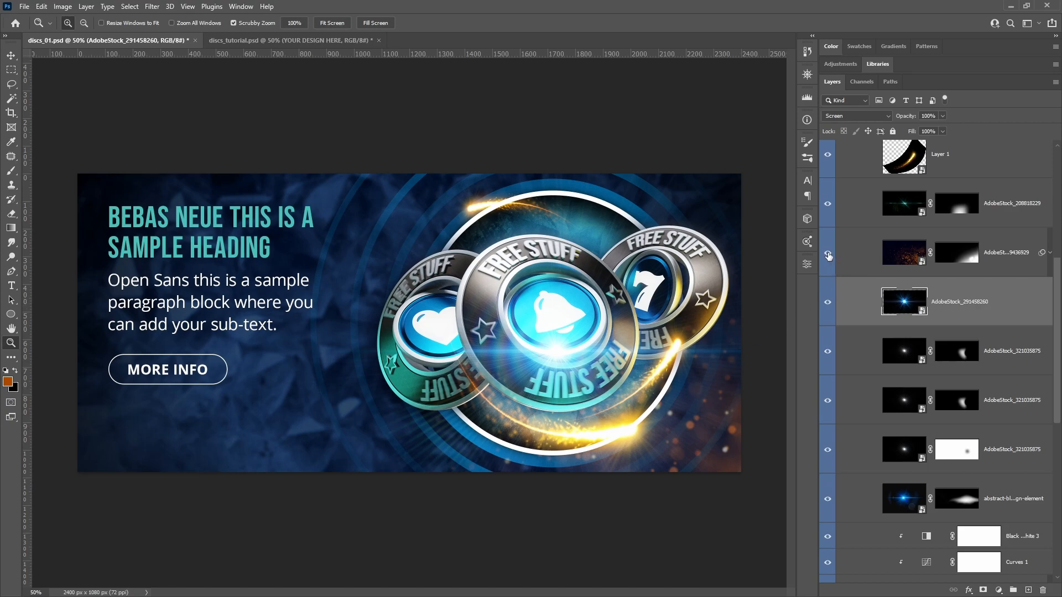
pyautogui.click(828, 254)
pyautogui.click(827, 255)
pyautogui.click(859, 255)
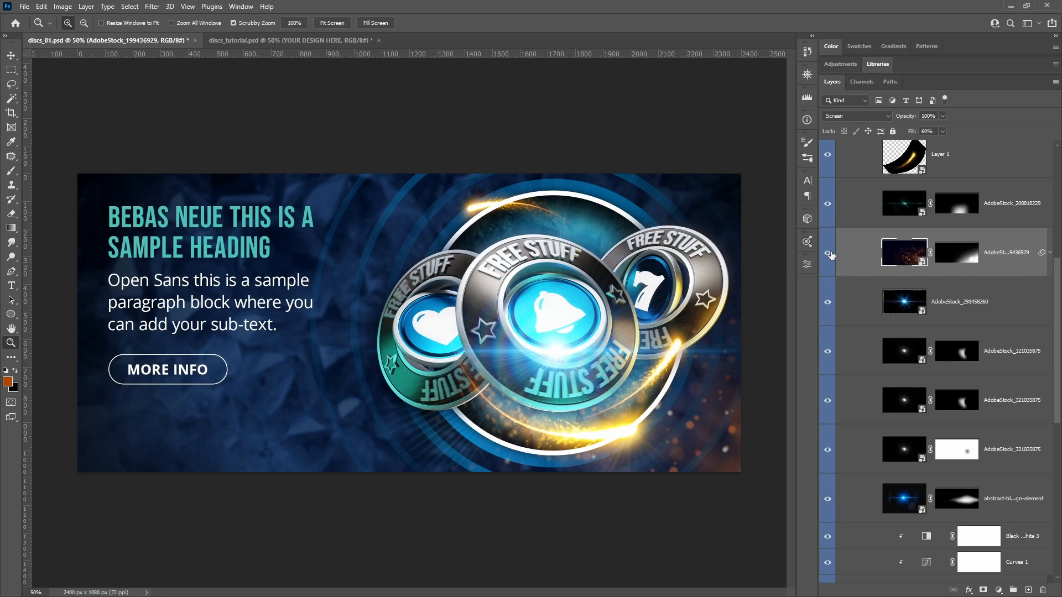
# - Check the blend mode of AdobeStock_208818229, toggle the AdobeStock_291458260 flare off and on, and select that flare
pyautogui.click(859, 208)
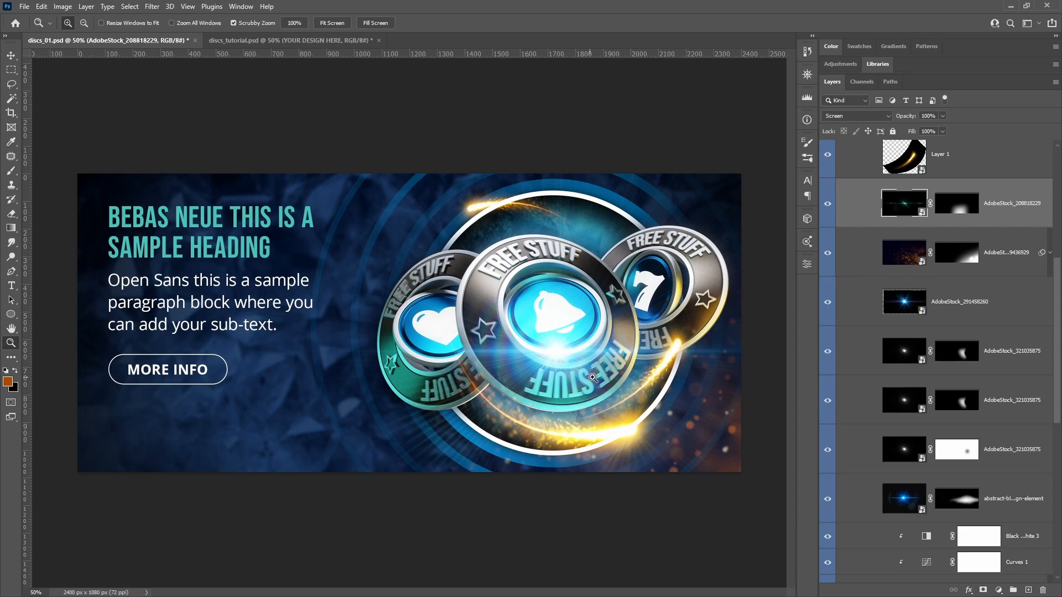
pyautogui.click(828, 302)
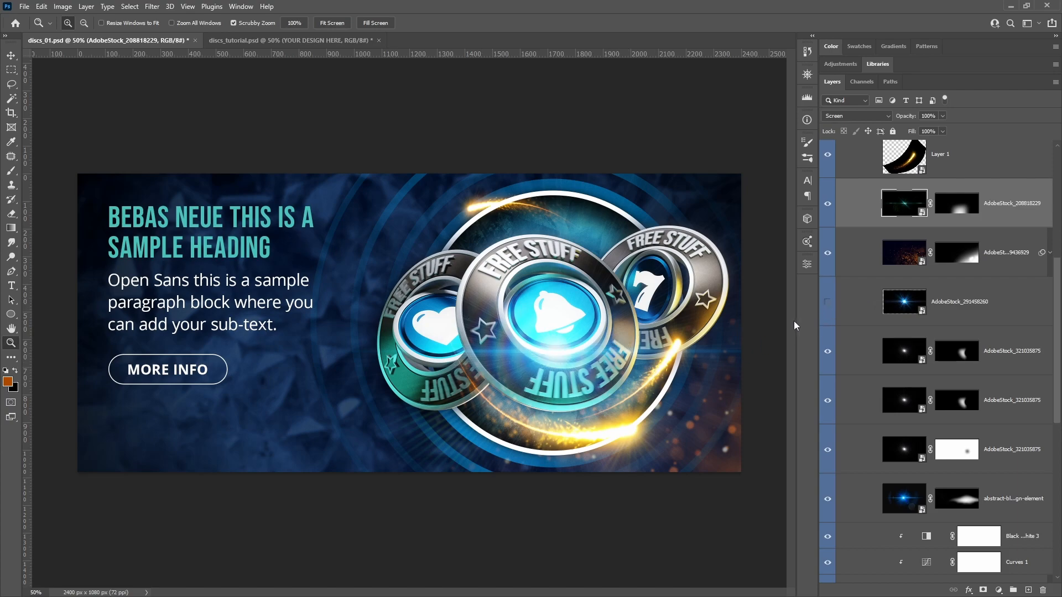
pyautogui.click(828, 302)
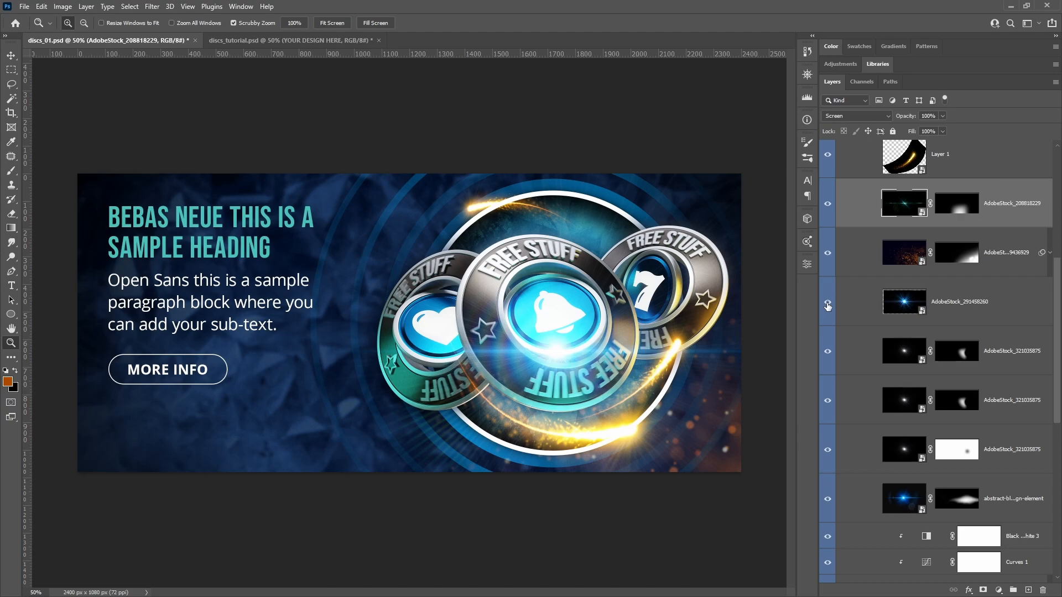
pyautogui.click(859, 306)
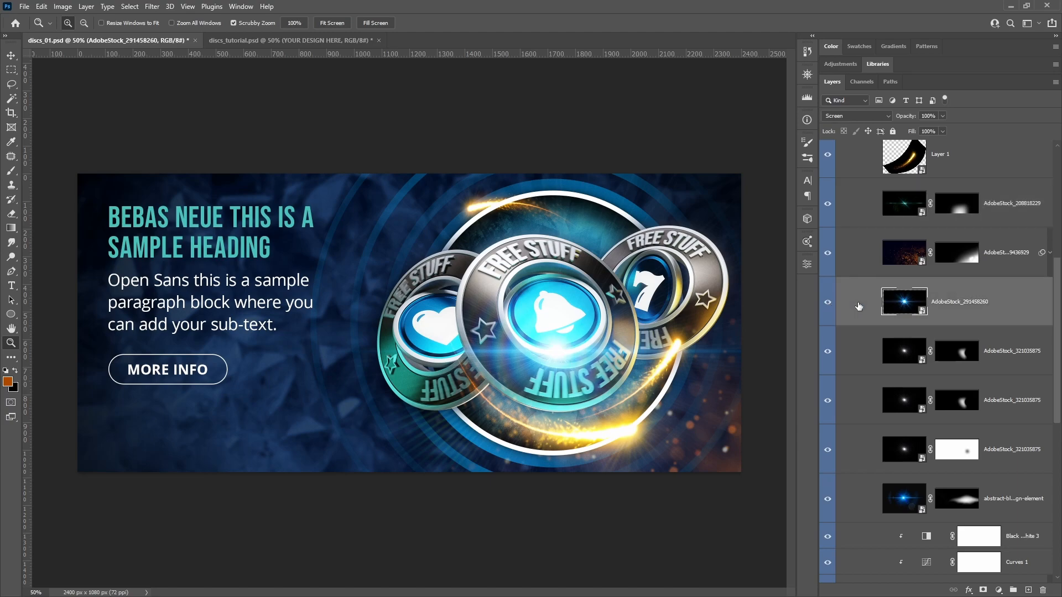
# - Check the blend modes of the AdobeStock_199436929, AdobeStock_208818229 and topmost Layer 1 light effects in the DESIGN group
pyautogui.click(868, 252)
pyautogui.click(857, 216)
pyautogui.click(864, 258)
pyautogui.click(865, 202)
pyautogui.click(858, 253)
pyautogui.click(861, 205)
pyautogui.scroll(4, 862, 205)
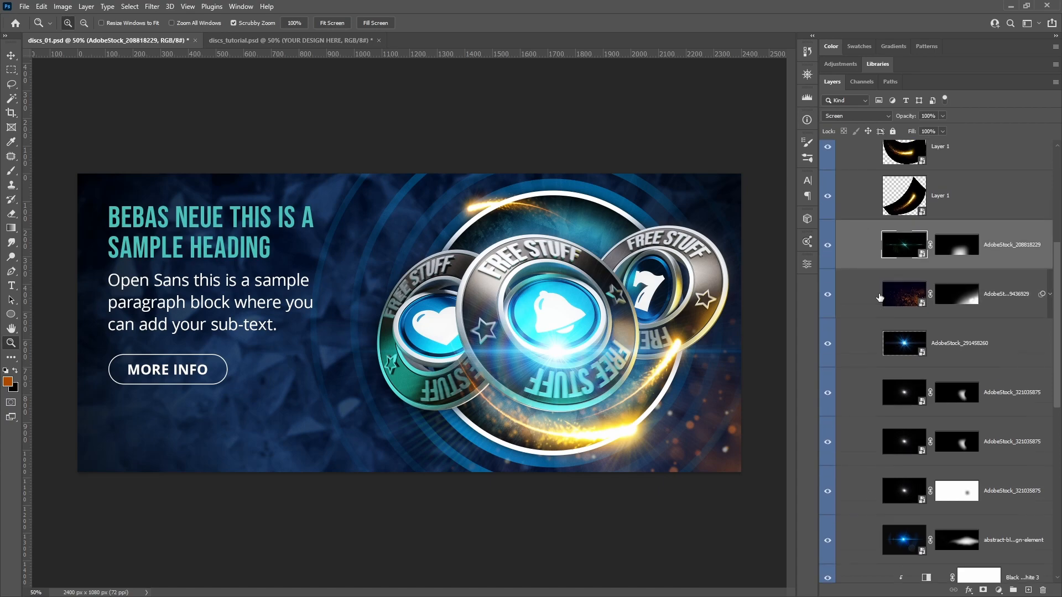
pyautogui.scroll(3, 863, 315)
pyautogui.click(978, 292)
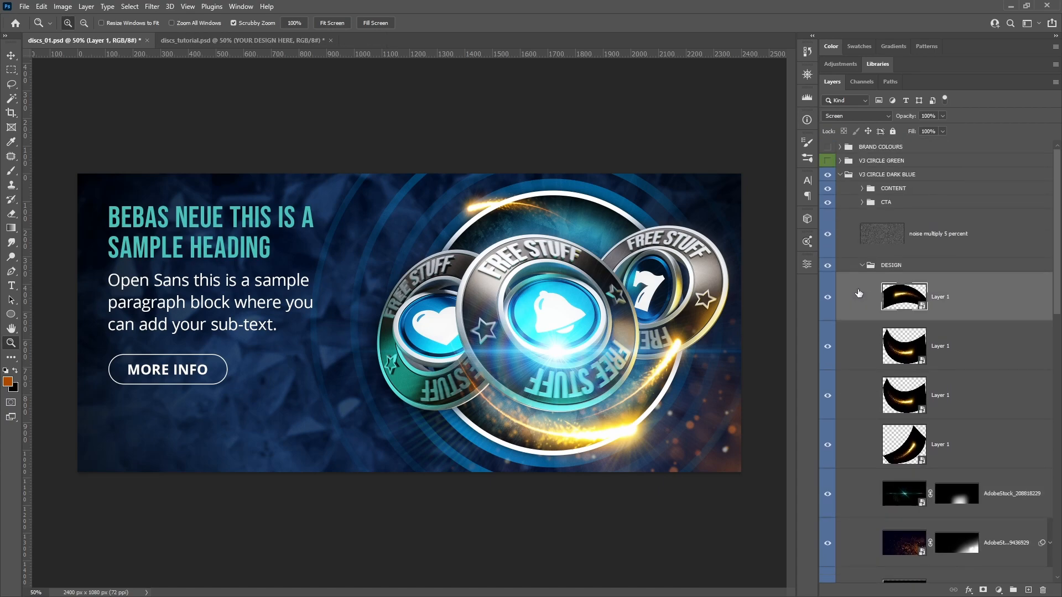
pyautogui.scroll(-8, 966, 341)
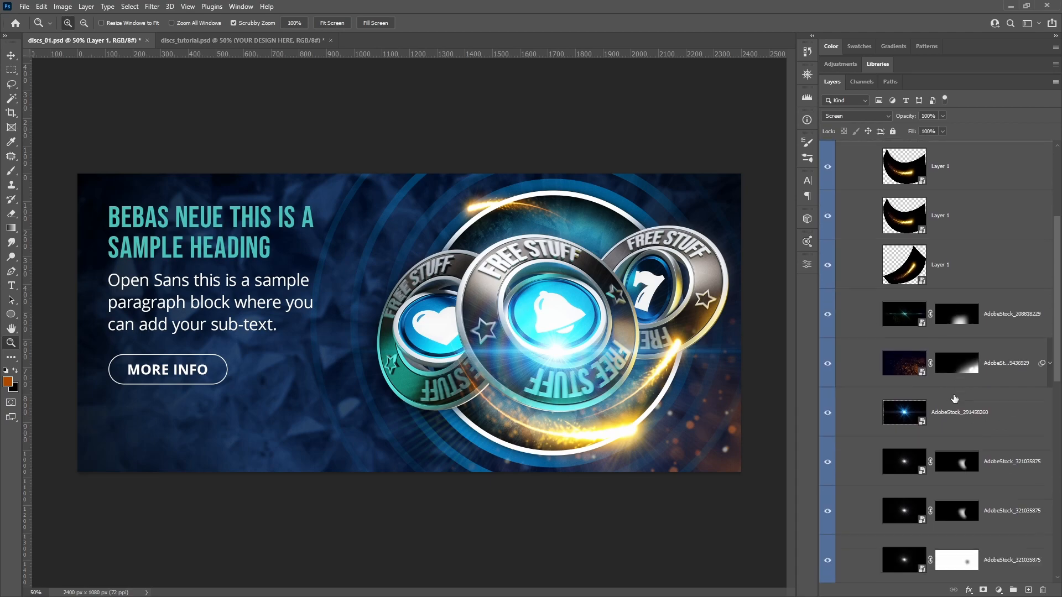
# - Switch to discs_tutorial.psd, bring up the Renders folder in File Explorer, and open discs_01.png in Photos
pyautogui.click(256, 41)
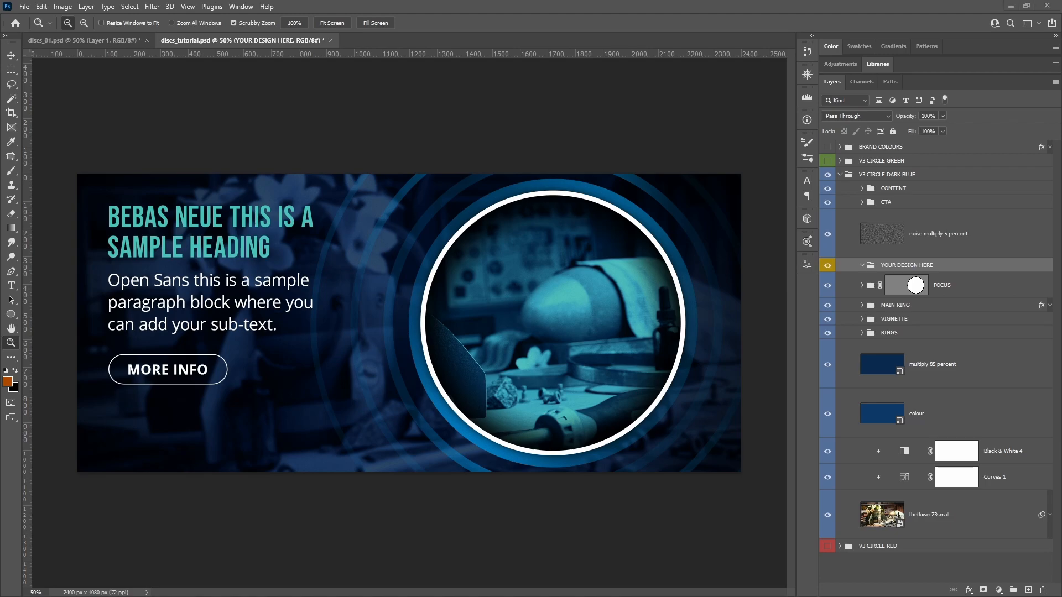
pyautogui.moveTo(1061, 244); pyautogui.dragTo(711, 67)
pyautogui.click(490, 278)
pyautogui.doubleClick(496, 255)
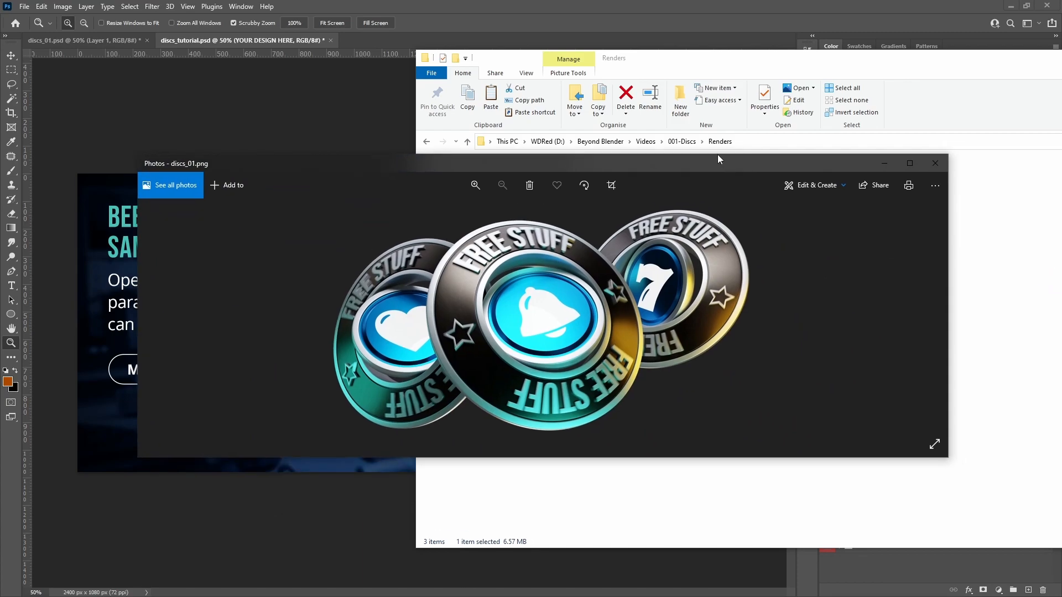
# - Inspect the discs_01.png render at actual size around the disc with the number 7, and close the preview
pyautogui.moveTo(717, 158); pyautogui.dragTo(617, 40)
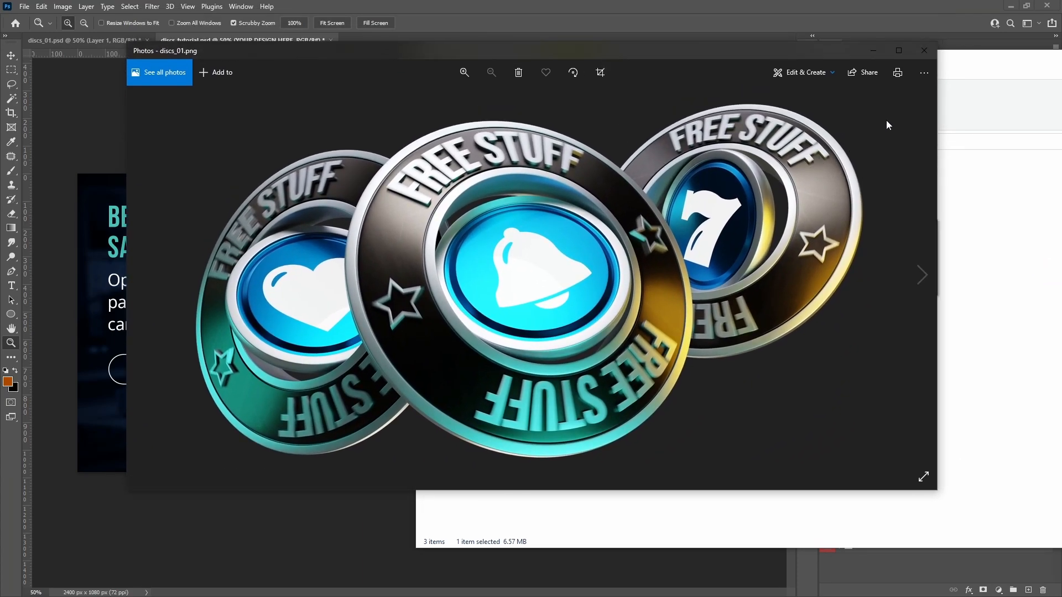
pyautogui.rightClick(615, 172)
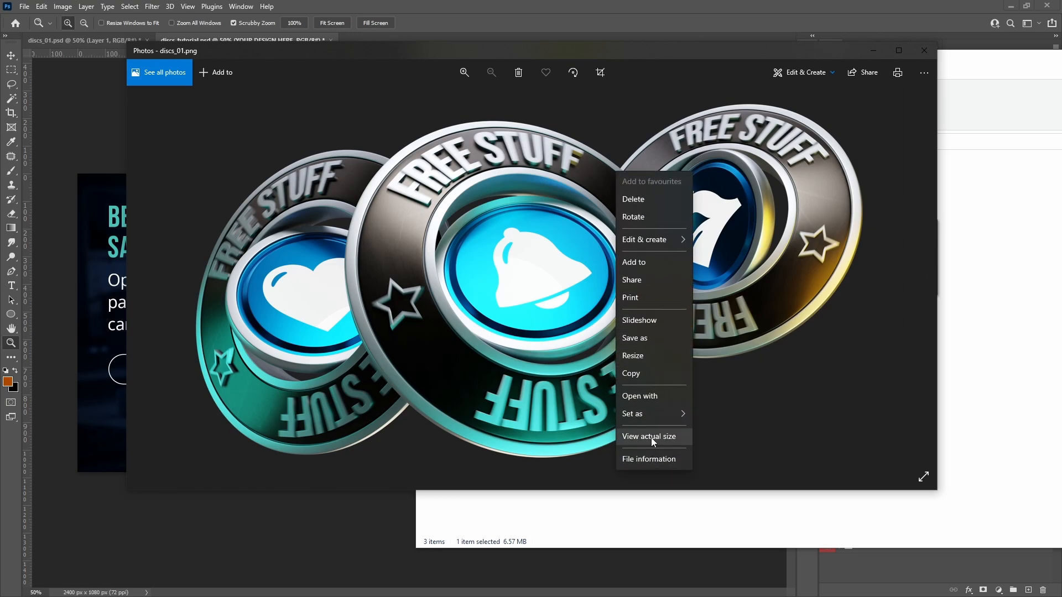
pyautogui.click(646, 435)
pyautogui.moveTo(742, 208); pyautogui.dragTo(583, 333)
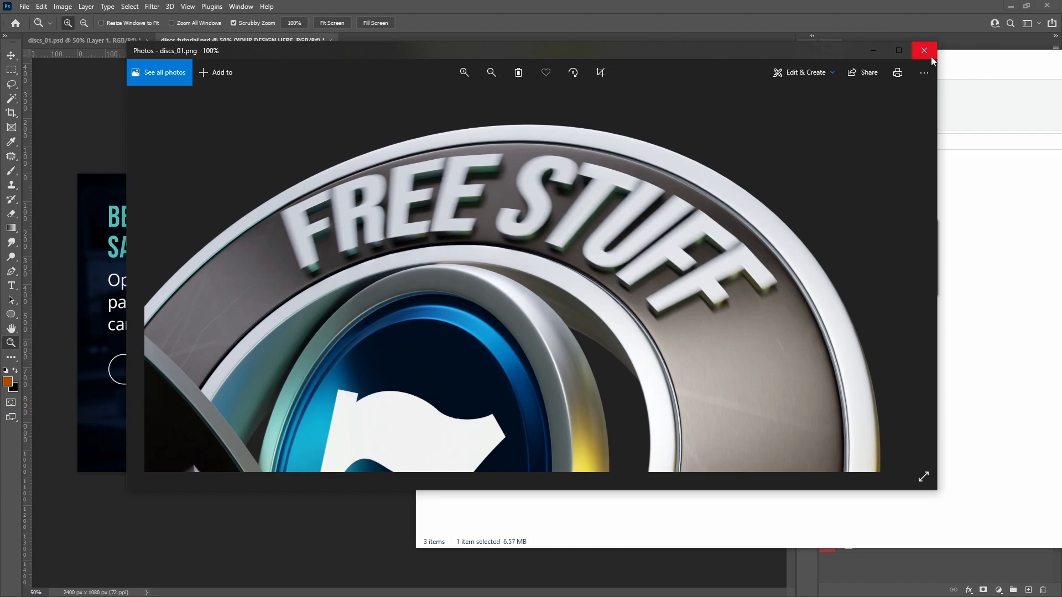
pyautogui.click(930, 57)
# - Place discs_01.png at 50% scale above the YOUR DESIGN HERE group and move the discs over the circular ring
pyautogui.moveTo(553, 265); pyautogui.dragTo(330, 295)
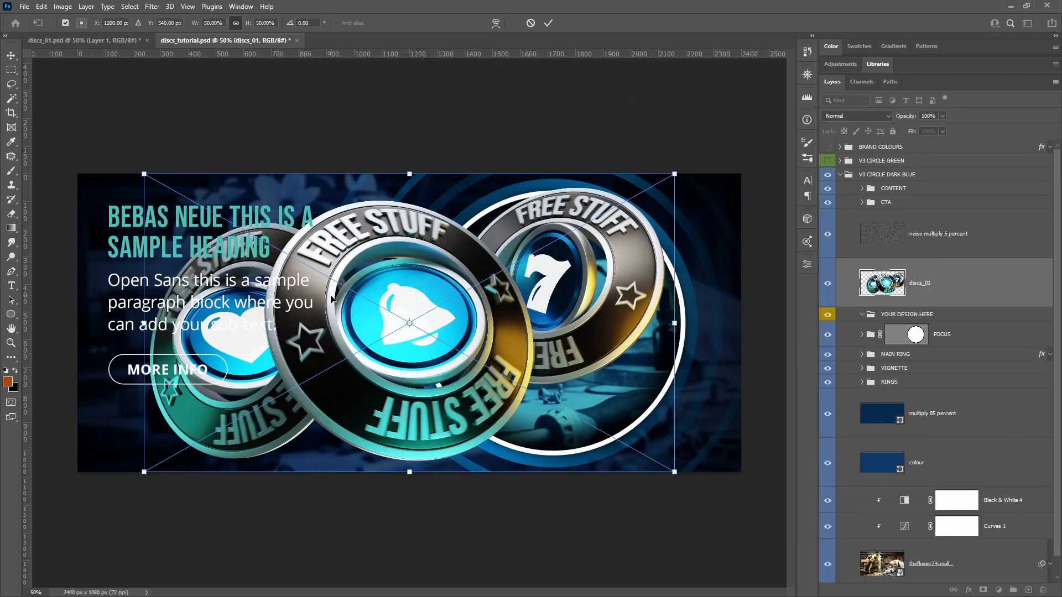
pyautogui.press('Return')
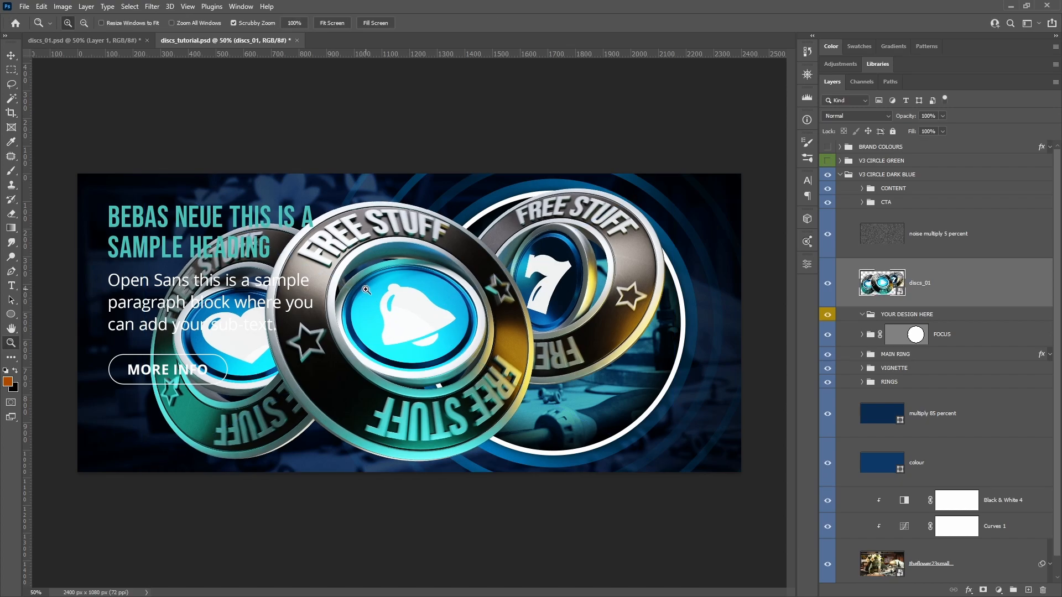
pyautogui.click(11, 55)
pyautogui.moveTo(463, 313); pyautogui.dragTo(592, 277)
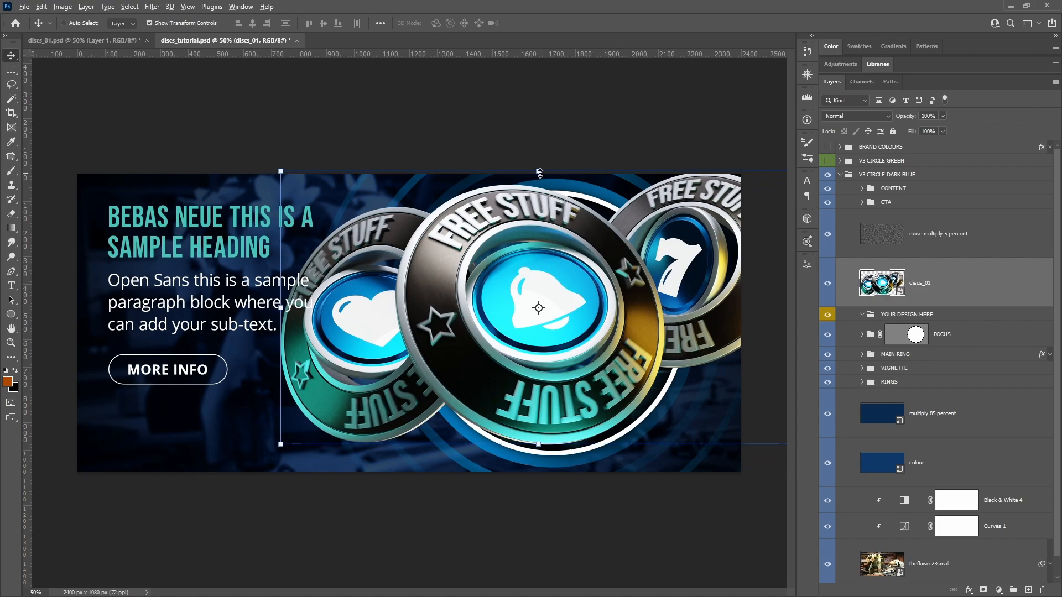
# - Scale the discs_01 layer down to 33.67% and centre it by eye over the white ring
pyautogui.click(539, 173)
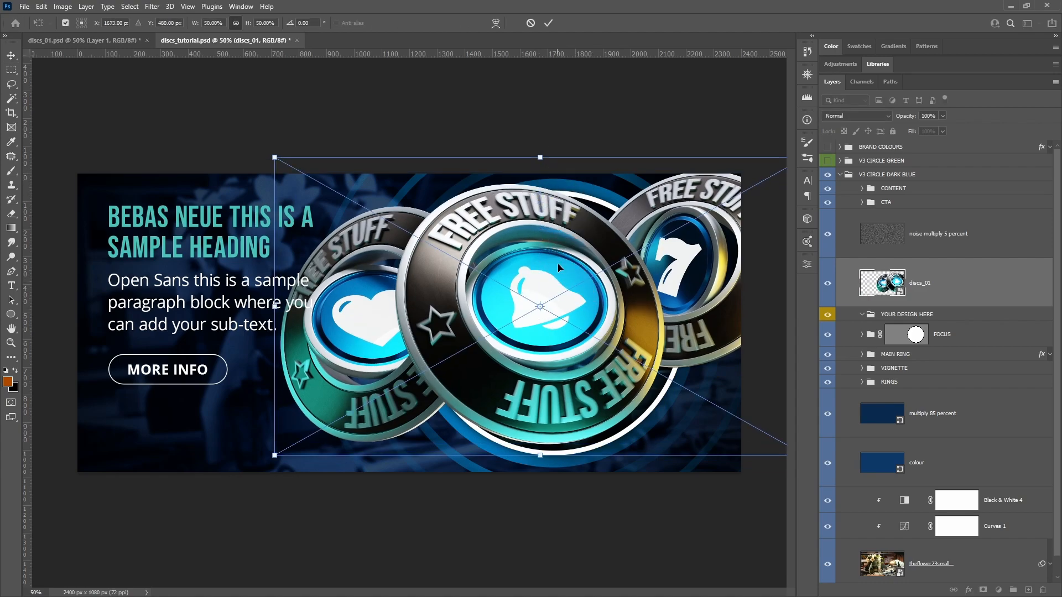
pyautogui.moveTo(540, 159); pyautogui.dragTo(539, 207)
pyautogui.moveTo(540, 280); pyautogui.dragTo(551, 294)
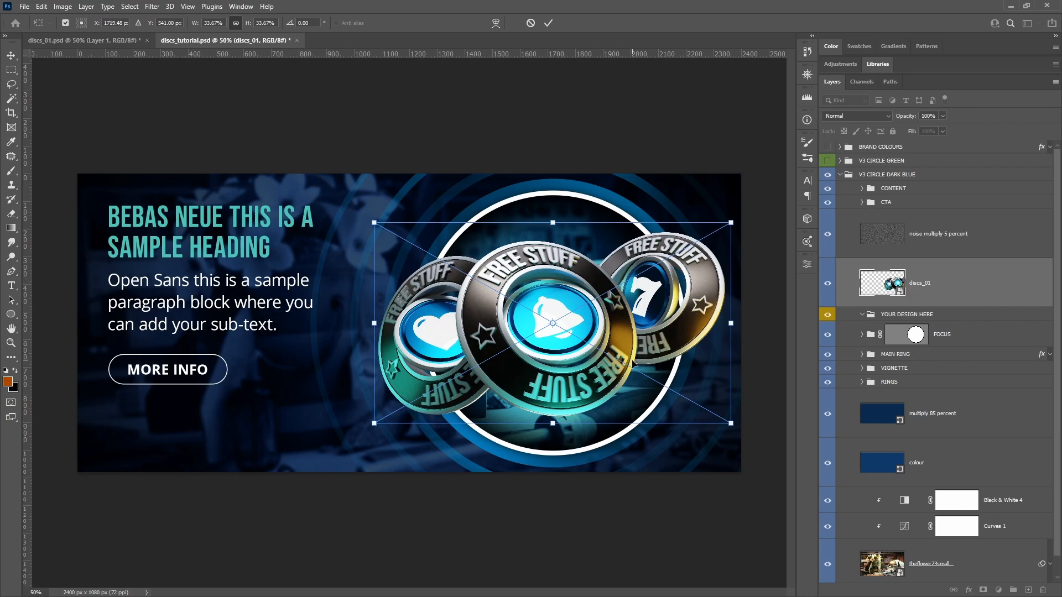
pyautogui.press('Return')
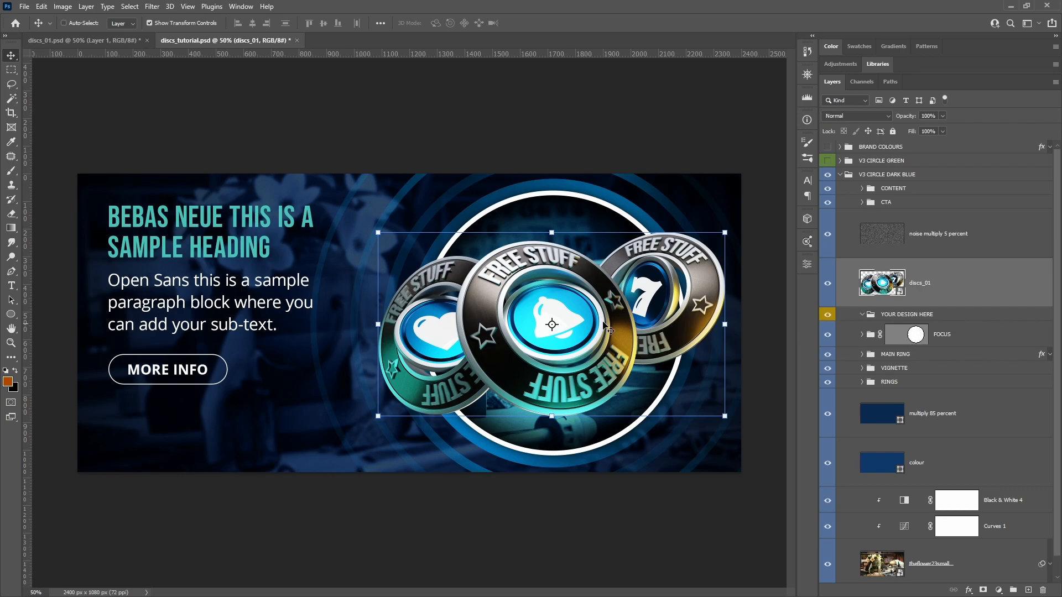
# - Load the FOCUS group's mask as a selection, align discs_01 to its horizontal and vertical centres, and deselect
pyautogui.keyDown('ctrl'); pyautogui.click(916, 337); pyautogui.keyUp('ctrl')
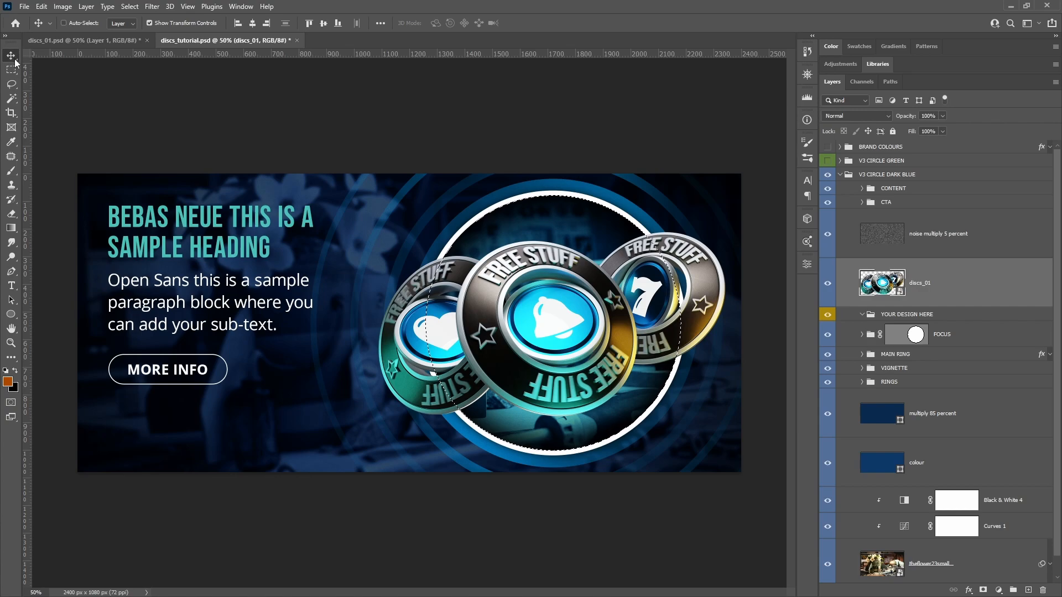
pyautogui.click(253, 24)
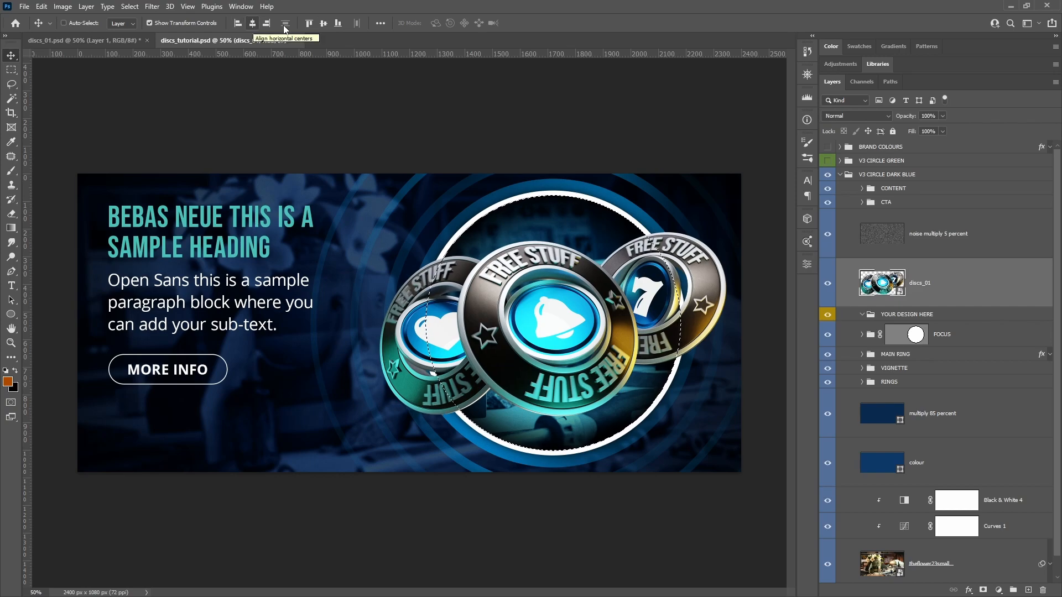
pyautogui.click(324, 25)
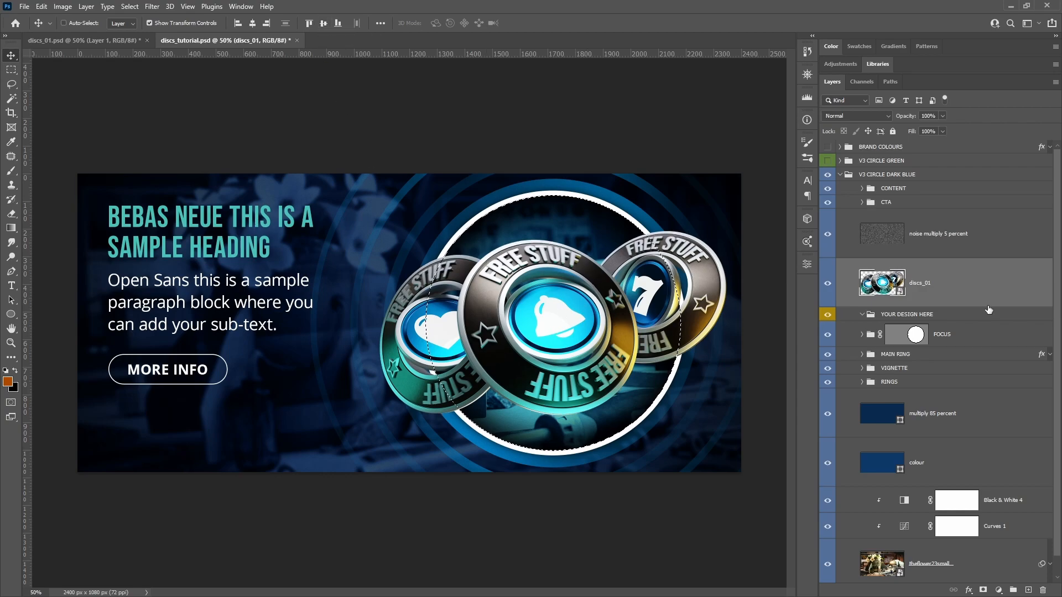
pyautogui.click(11, 70)
pyautogui.click(218, 133)
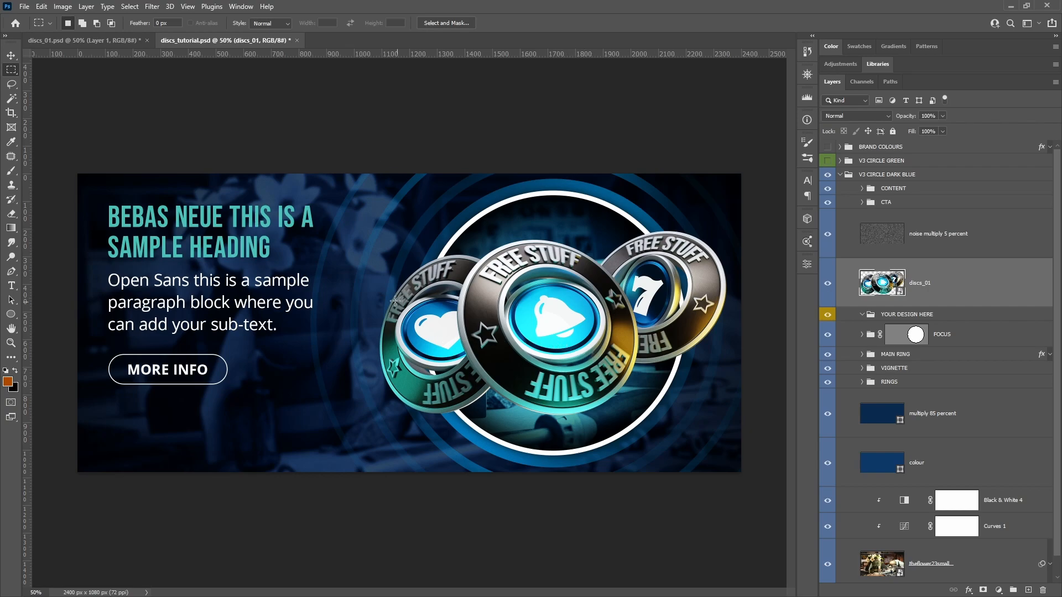
# - Compare the layout with the finished discs_01.psd, return to discs_tutorial.psd, and bring up the Assets folder in File Explorer
pyautogui.click(109, 44)
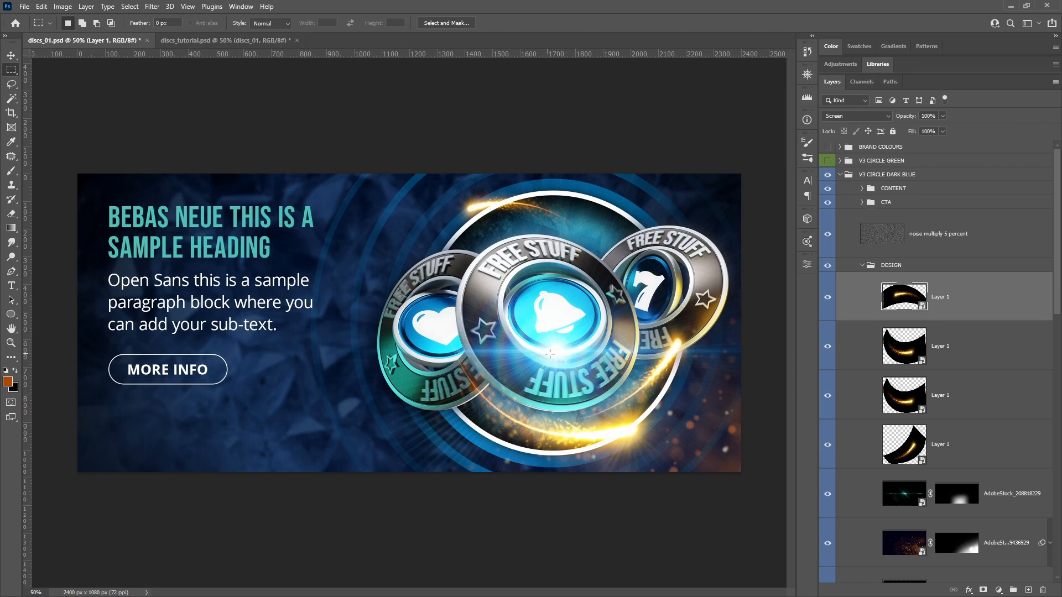
pyautogui.click(238, 40)
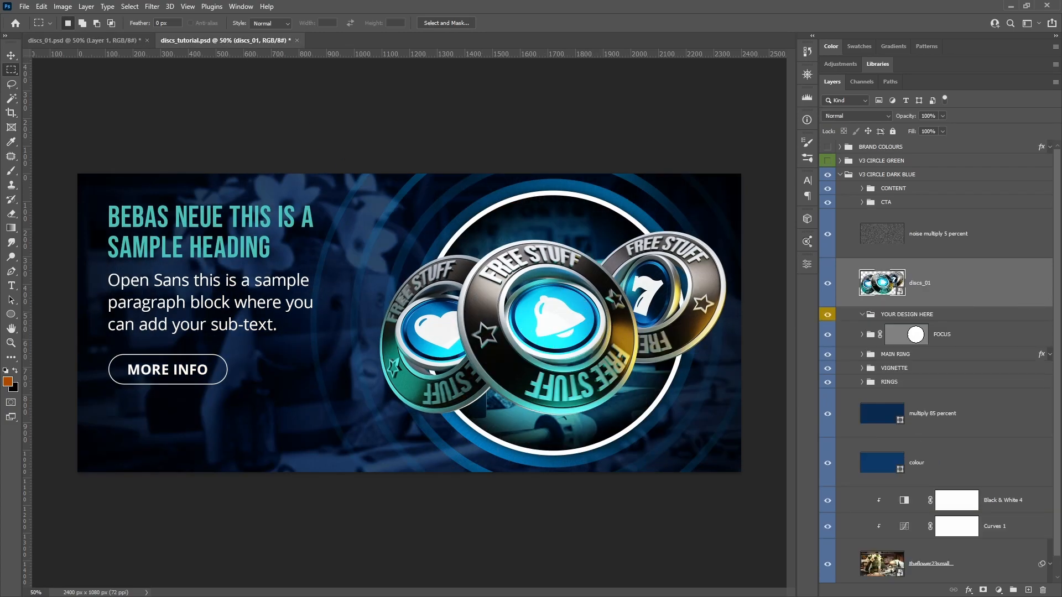
pyautogui.hotkey('alt', 'Tab')
pyautogui.moveTo(683, 58); pyautogui.dragTo(1061, 160)
pyautogui.moveTo(1061, 77); pyautogui.dragTo(417, 63)
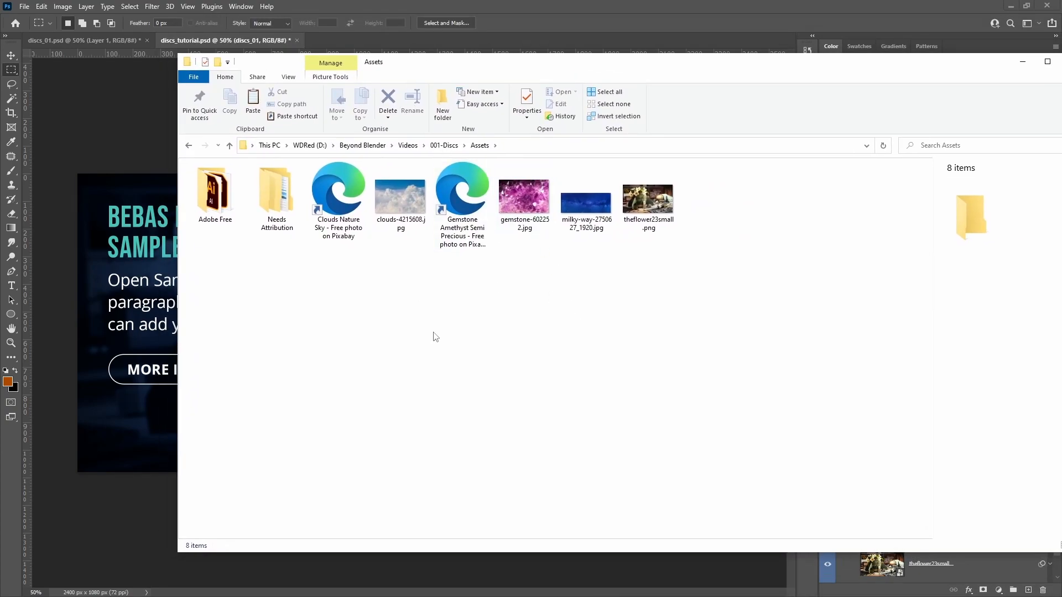
# - Open the Adobe Free folder and look through its Adobe Stock flare, spark and bokeh images
pyautogui.click(220, 203)
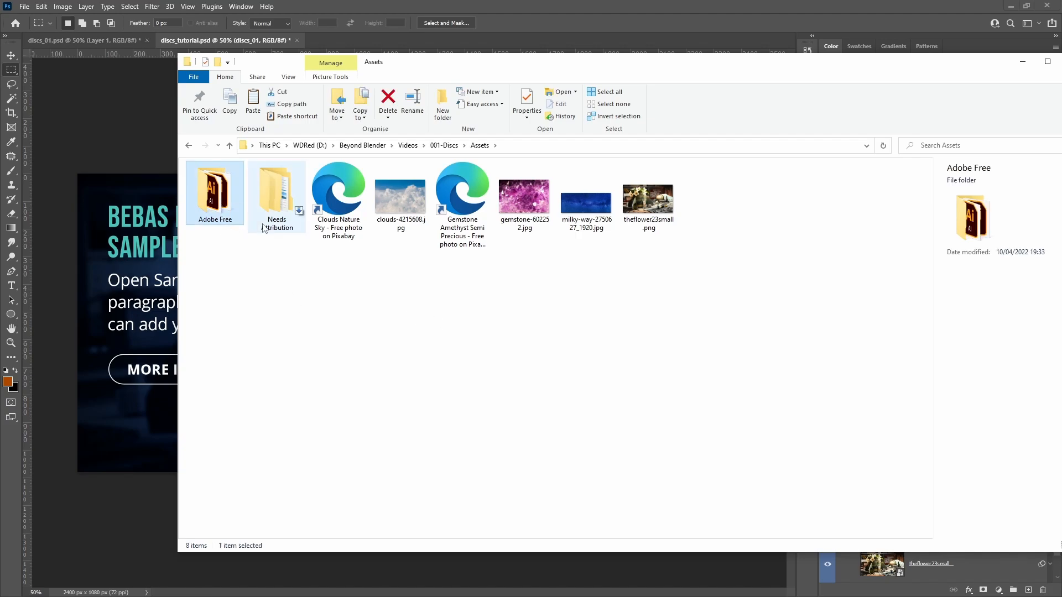
pyautogui.doubleClick(217, 188)
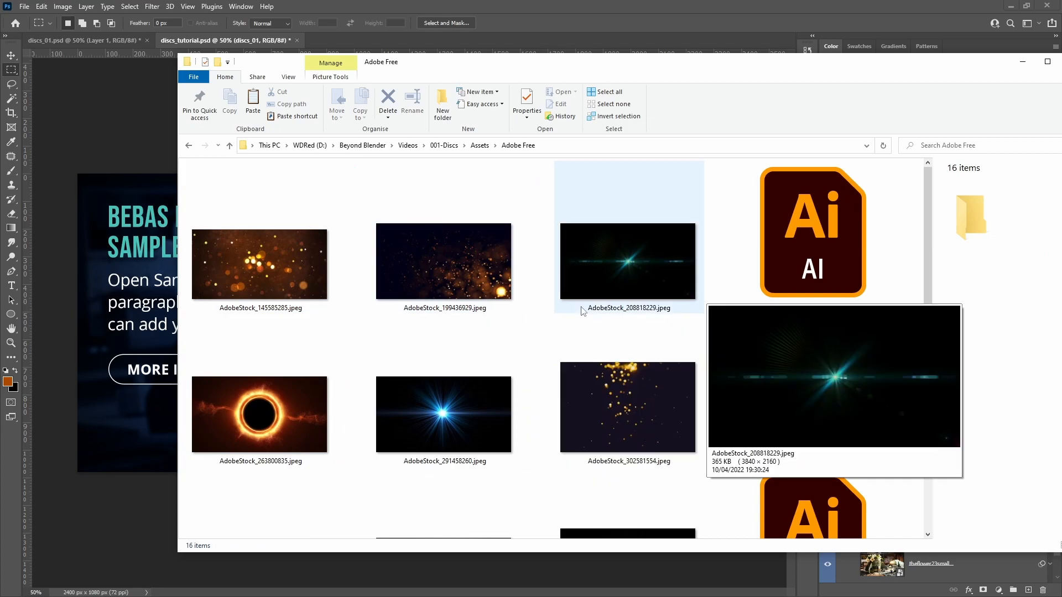
pyautogui.moveTo(927, 290); pyautogui.dragTo(929, 444)
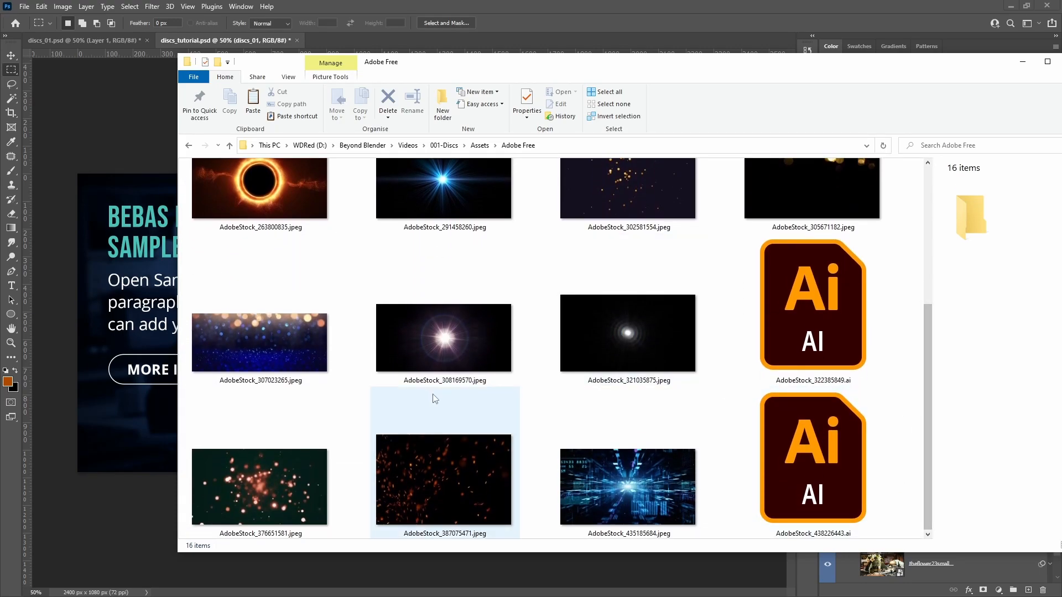
pyautogui.moveTo(701, 301)
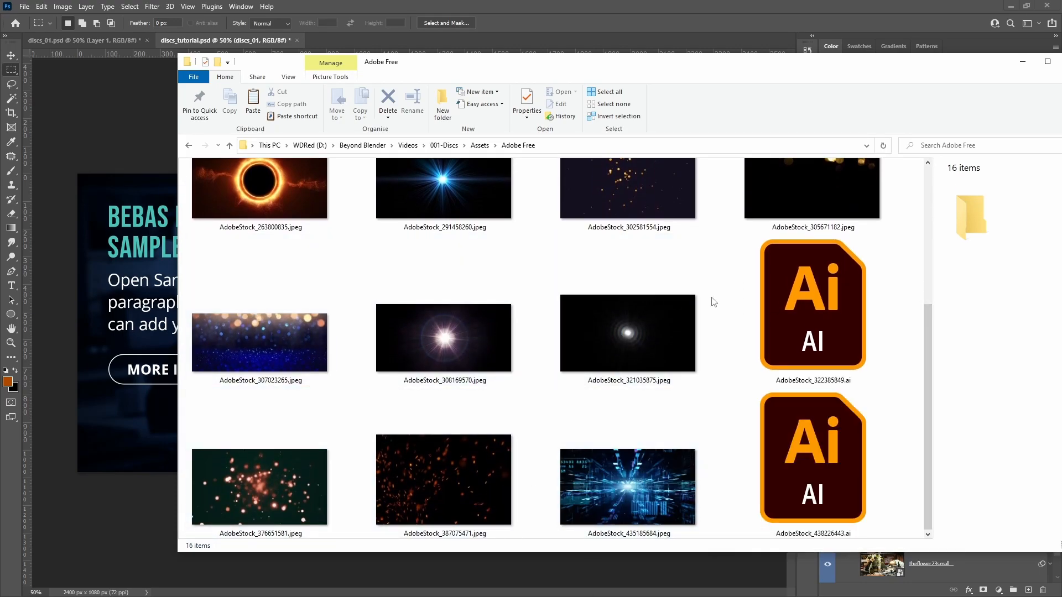
pyautogui.scroll(3, 929, 373)
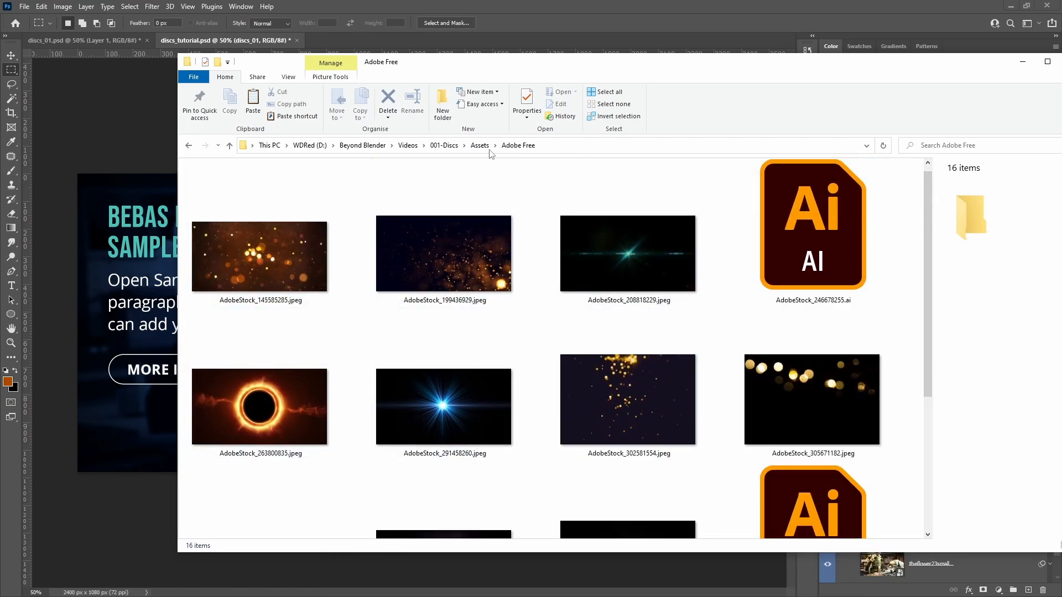
# - Open folder 1 in Needs Attribution, show its files as large thumbnails, and select the abstract blue lens flare JPG
pyautogui.click(479, 145)
pyautogui.doubleClick(253, 220)
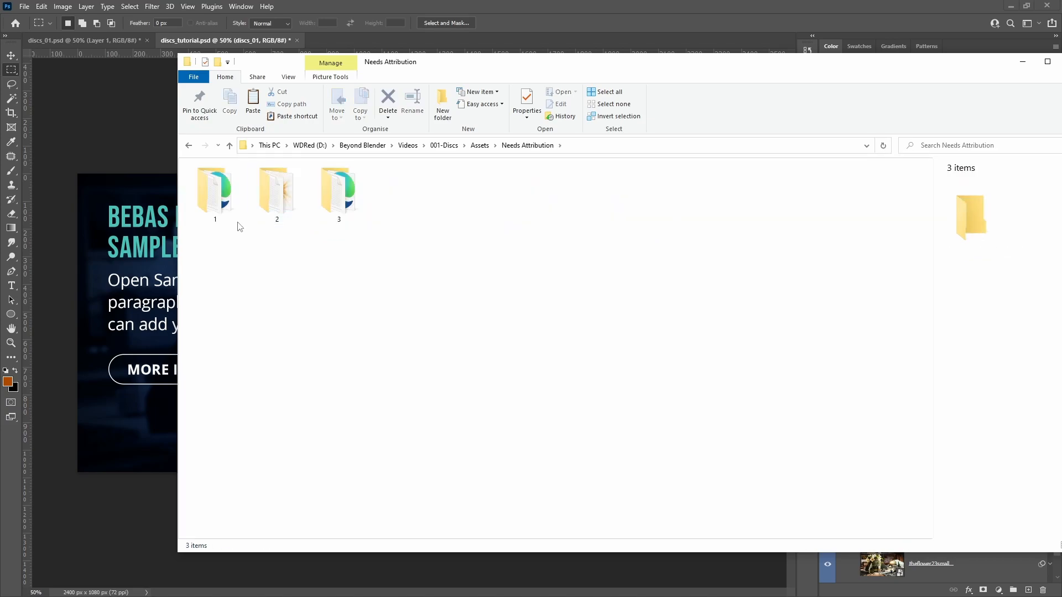
pyautogui.doubleClick(204, 207)
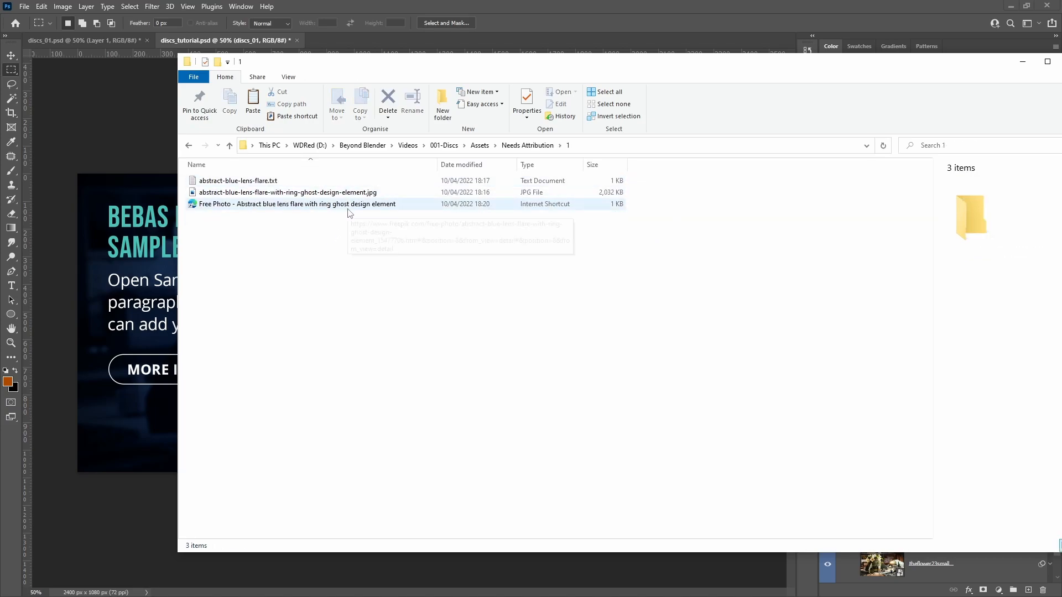
pyautogui.moveTo(349, 213)
pyautogui.moveTo(301, 208)
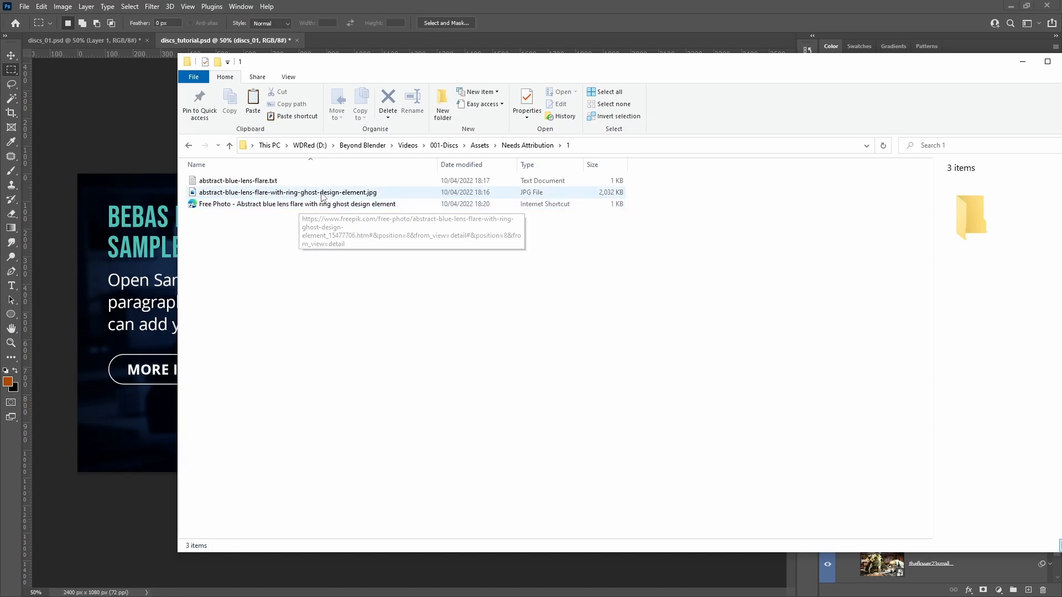
pyautogui.rightClick(323, 223)
pyautogui.moveTo(343, 233)
pyautogui.click(482, 235)
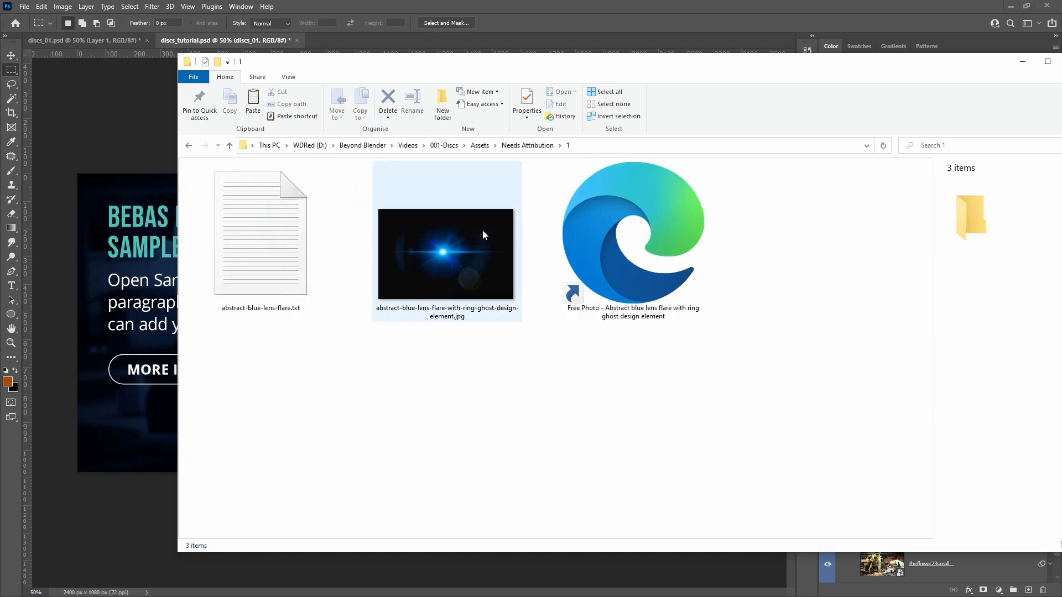
pyautogui.click(481, 248)
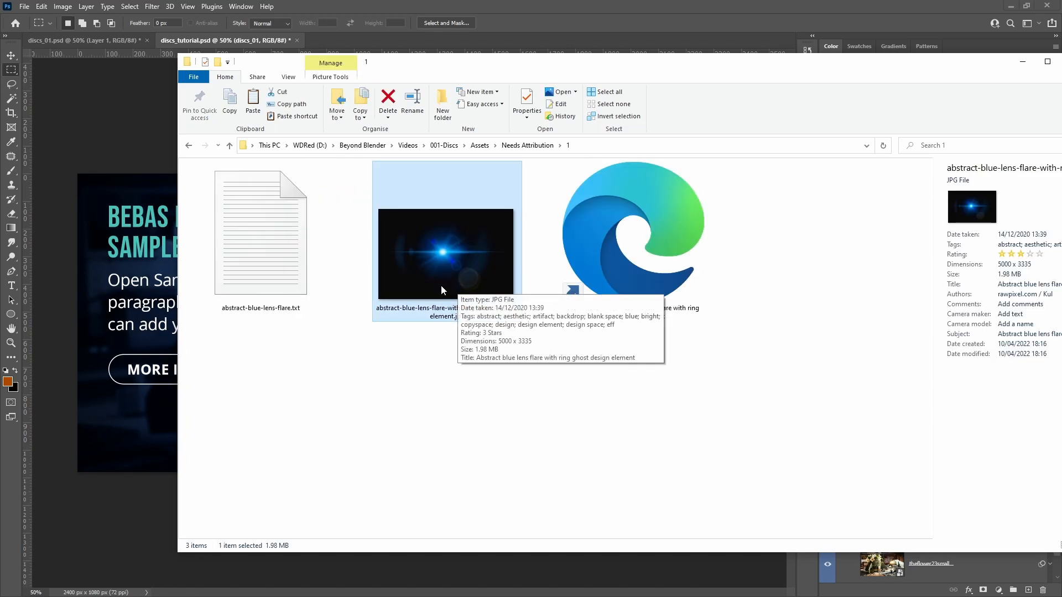
# - Open folder 3 in Needs Attribution and show its files as thumbnail icons
pyautogui.click(528, 145)
pyautogui.doubleClick(333, 188)
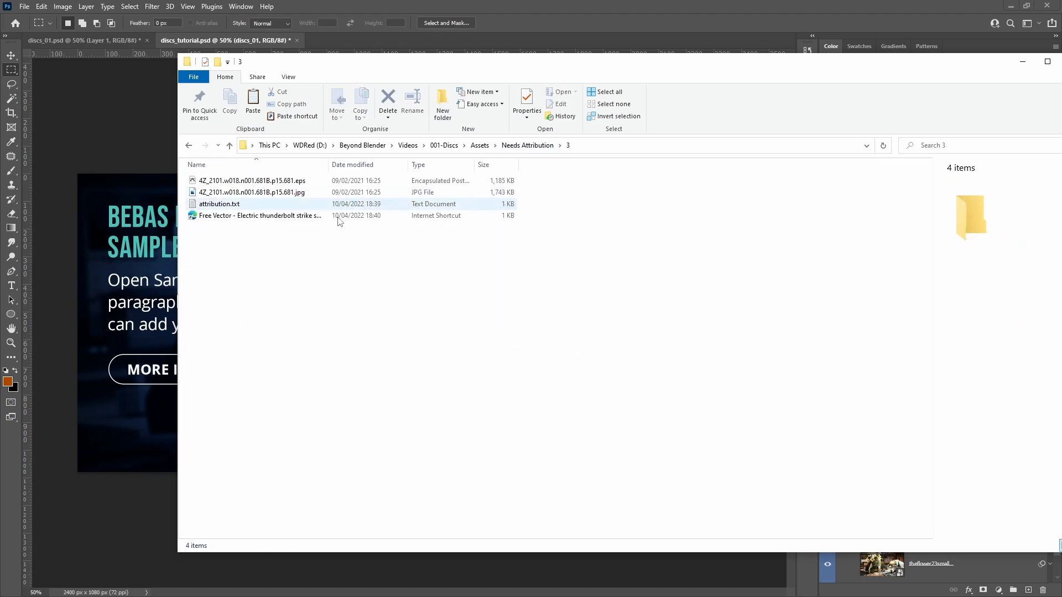
pyautogui.rightClick(350, 275)
pyautogui.moveTo(350, 276)
pyautogui.click(481, 288)
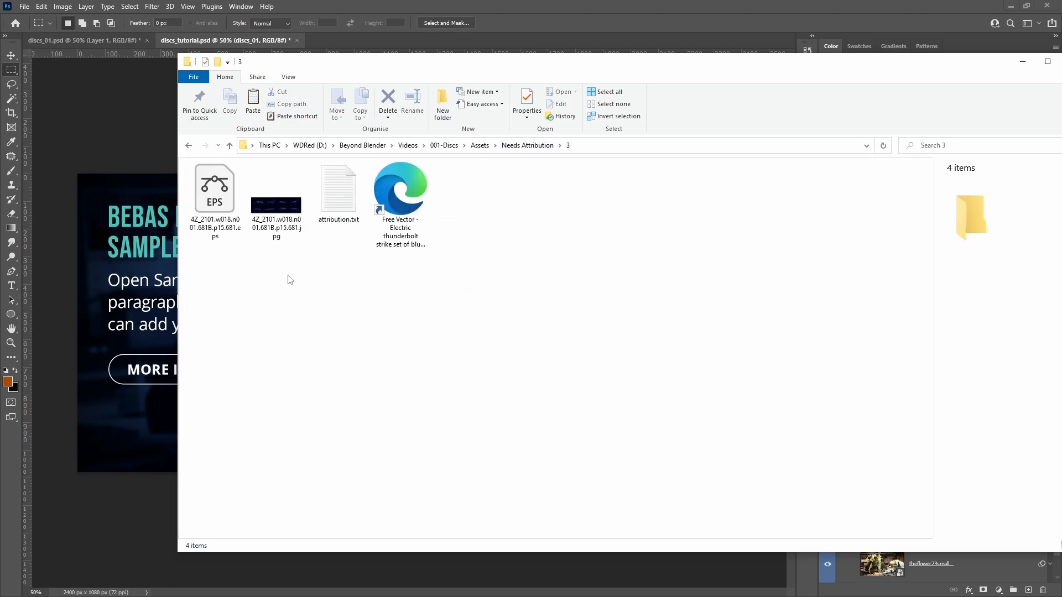
# - Examine the lightning artwork in 4Z_2101.w018.n001.681B.p15.681.jpg in Photos, close the preview, and return to discs_tutorial.psd
pyautogui.click(274, 216)
pyautogui.doubleClick(273, 216)
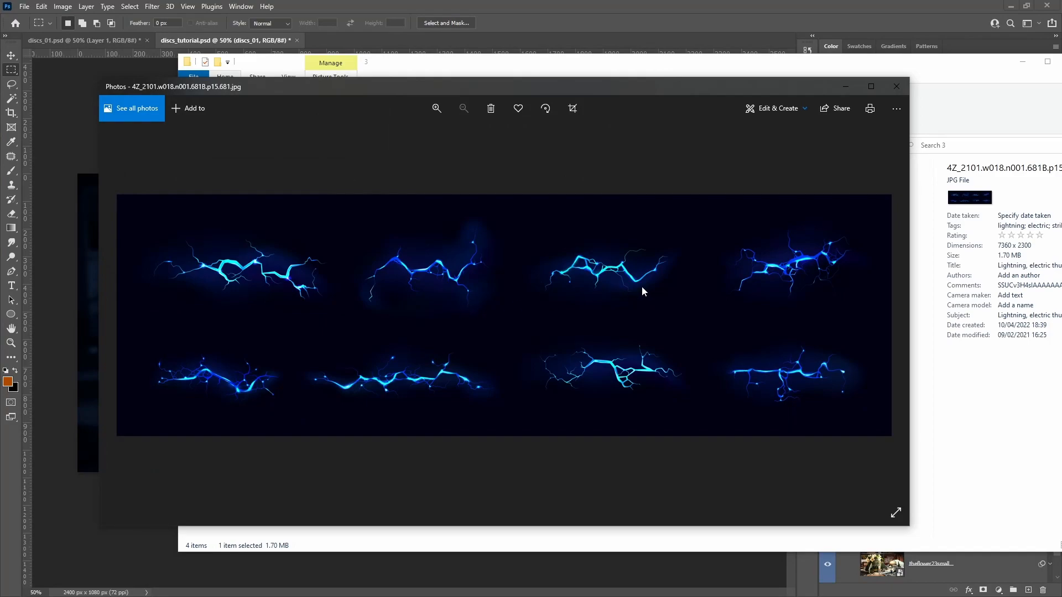
pyautogui.moveTo(608, 90); pyautogui.dragTo(638, 88)
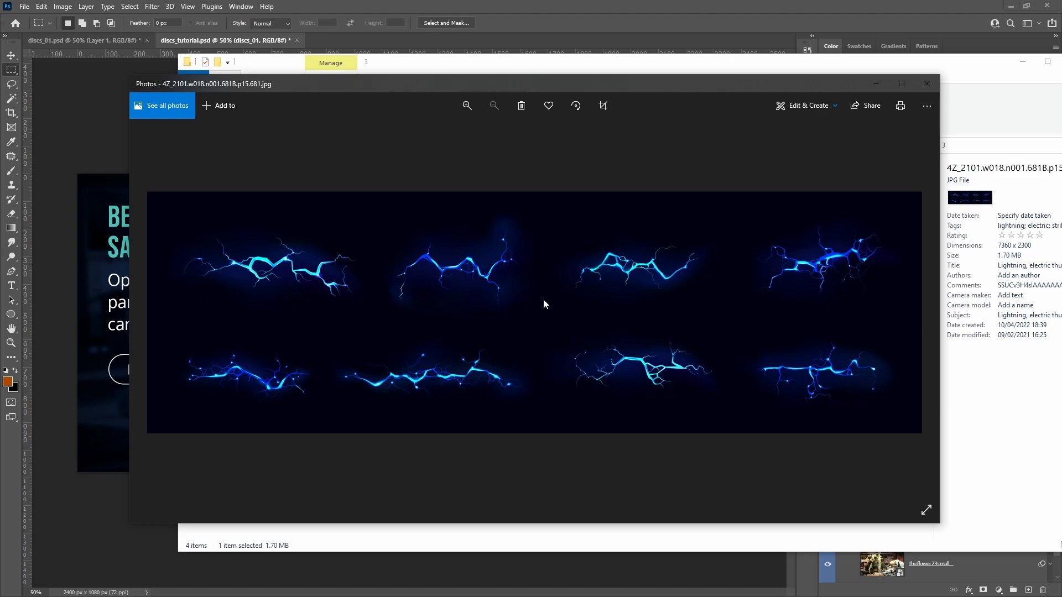
pyautogui.moveTo(601, 90); pyautogui.dragTo(582, 107)
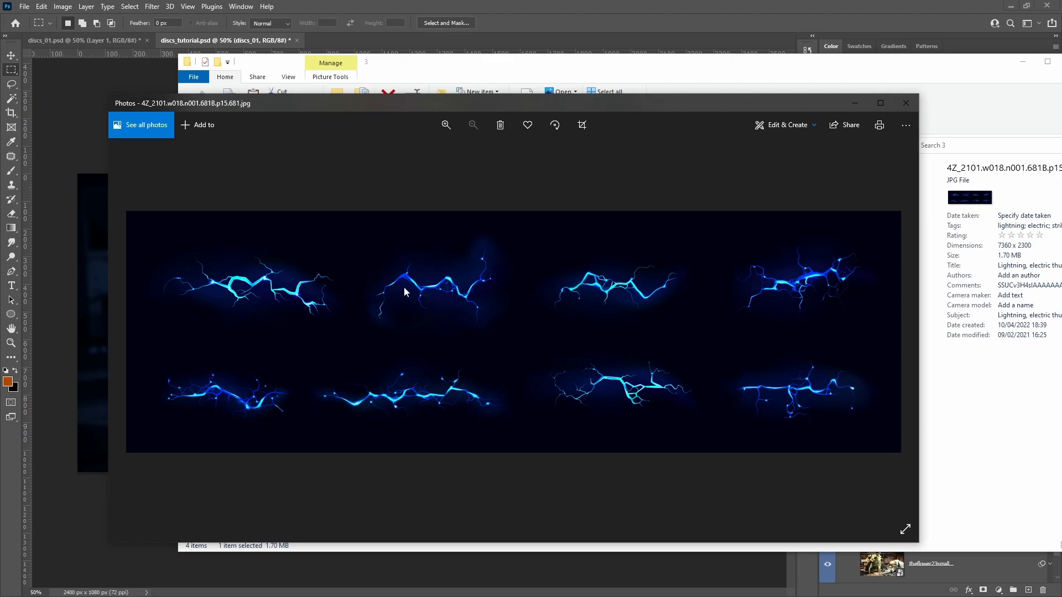
pyautogui.click(906, 103)
pyautogui.click(160, 285)
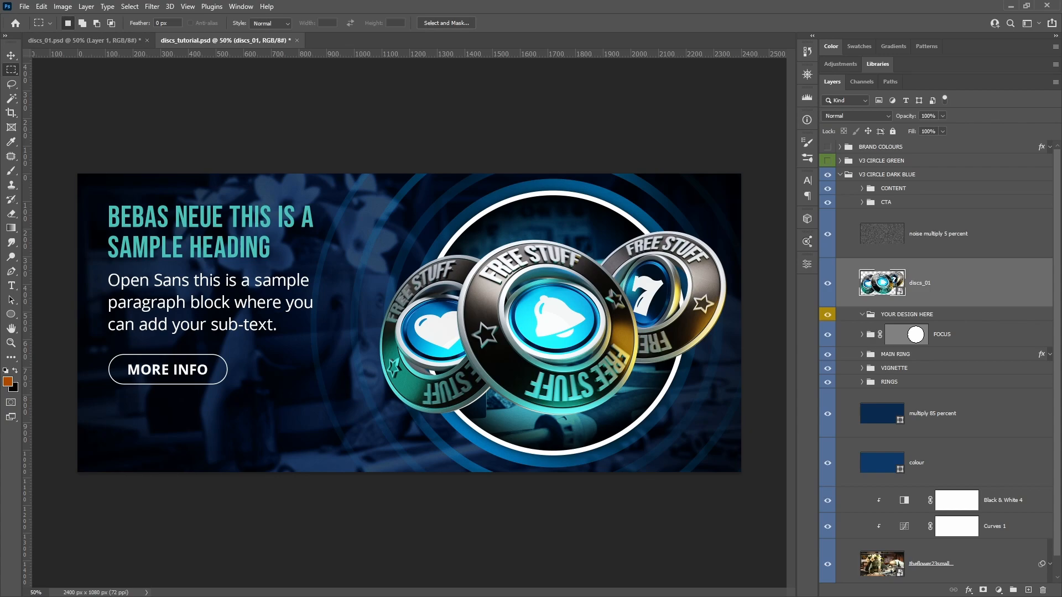
# - Bring the Assets folder back up, select clouds-4215608.jpg, and open milky-way-2750627_1920.jpg in Photos
pyautogui.hotkey('alt', 'Tab')
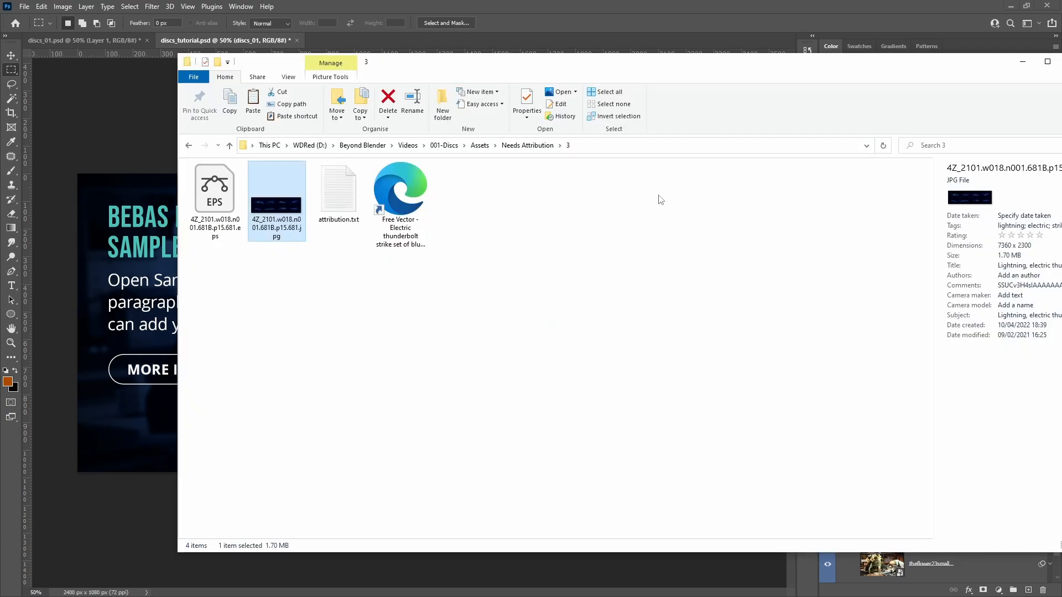
pyautogui.click(479, 145)
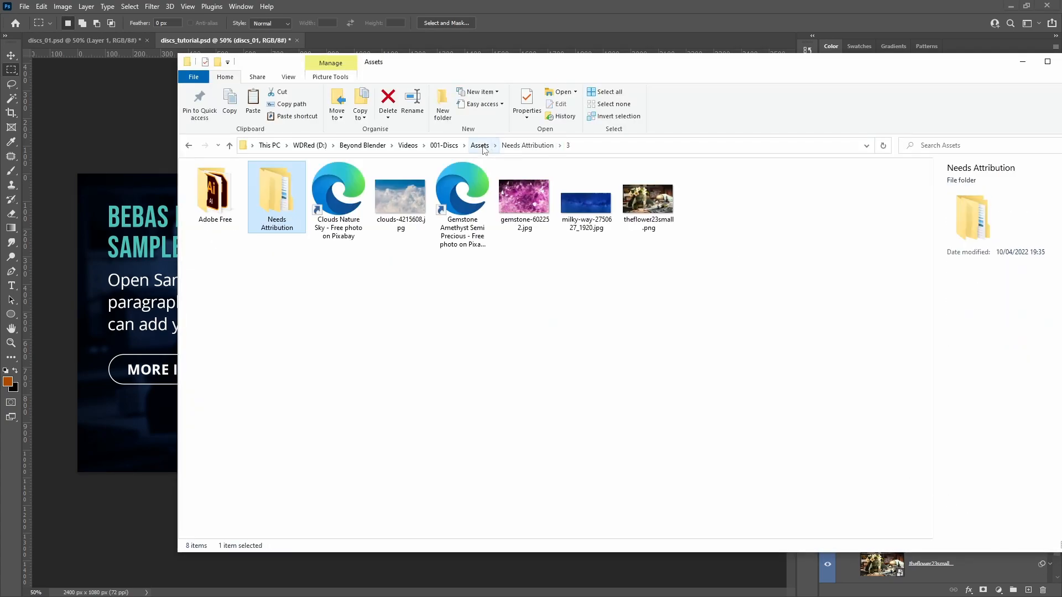
pyautogui.click(403, 203)
pyautogui.moveTo(336, 198)
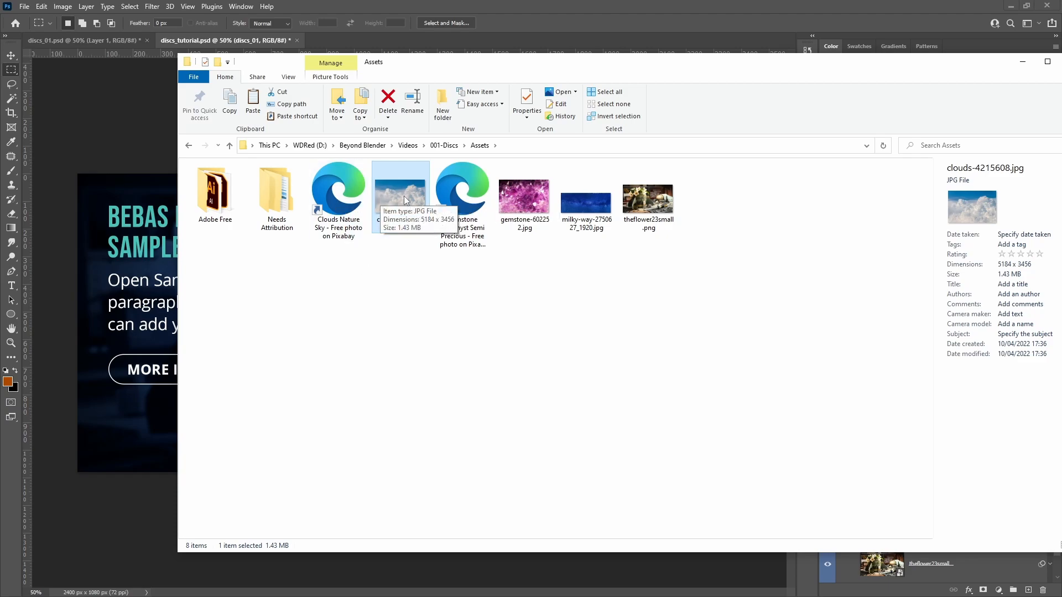
pyautogui.moveTo(406, 198); pyautogui.dragTo(411, 274)
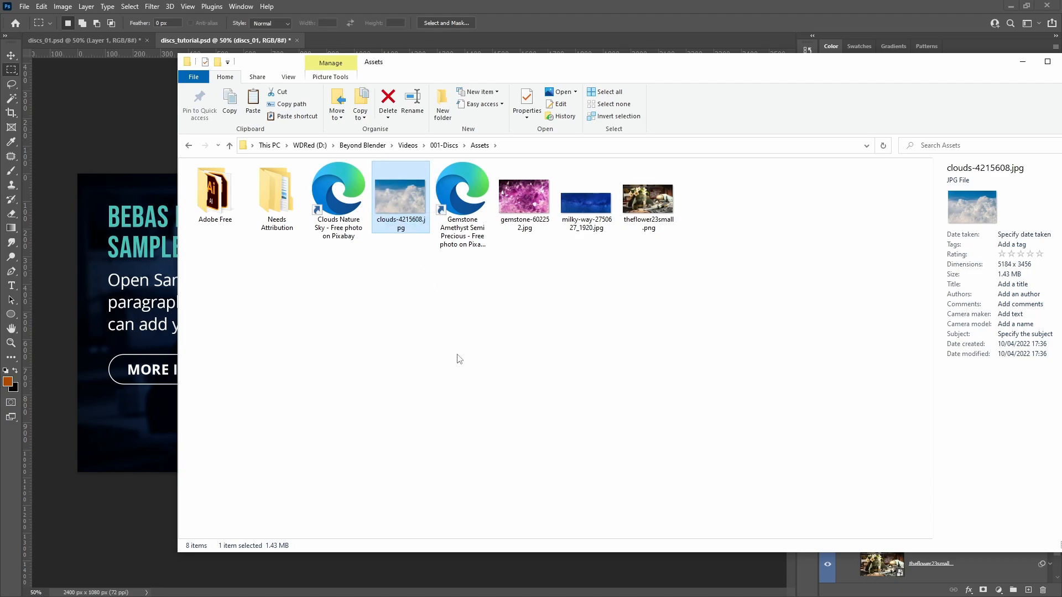
pyautogui.doubleClick(586, 205)
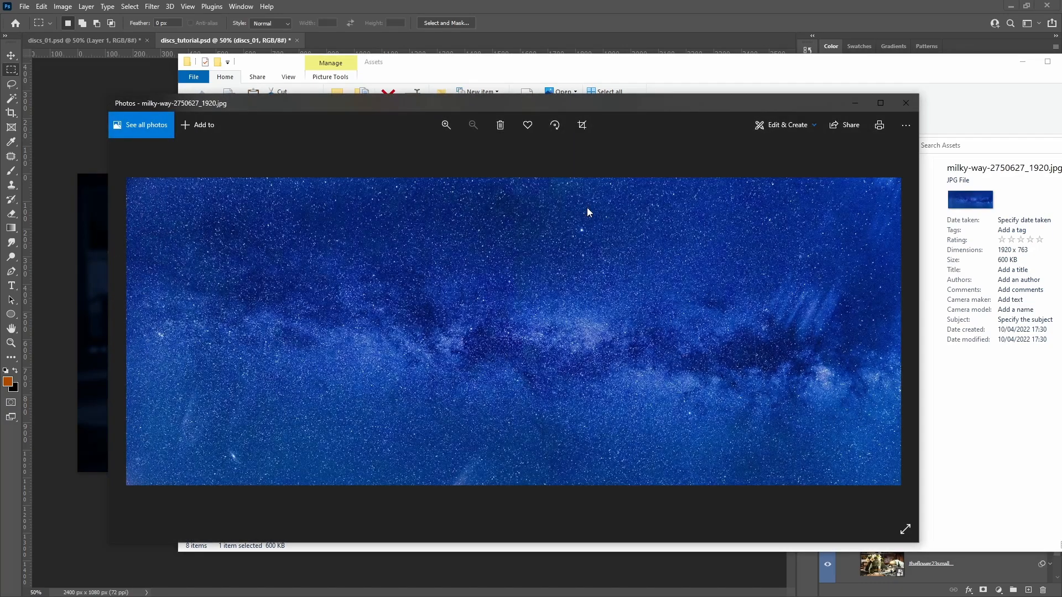
pyautogui.moveTo(618, 97); pyautogui.dragTo(620, 28)
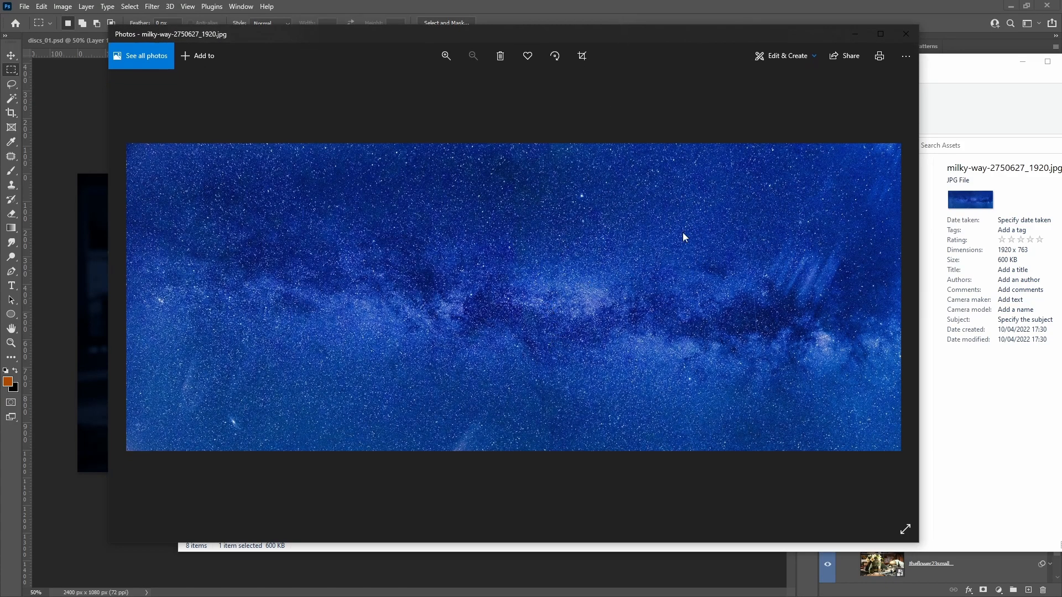
# - Close the milky way preview, examine gemstone-602252.jpg in Photos, and close that preview
pyautogui.moveTo(709, 40); pyautogui.dragTo(703, 79)
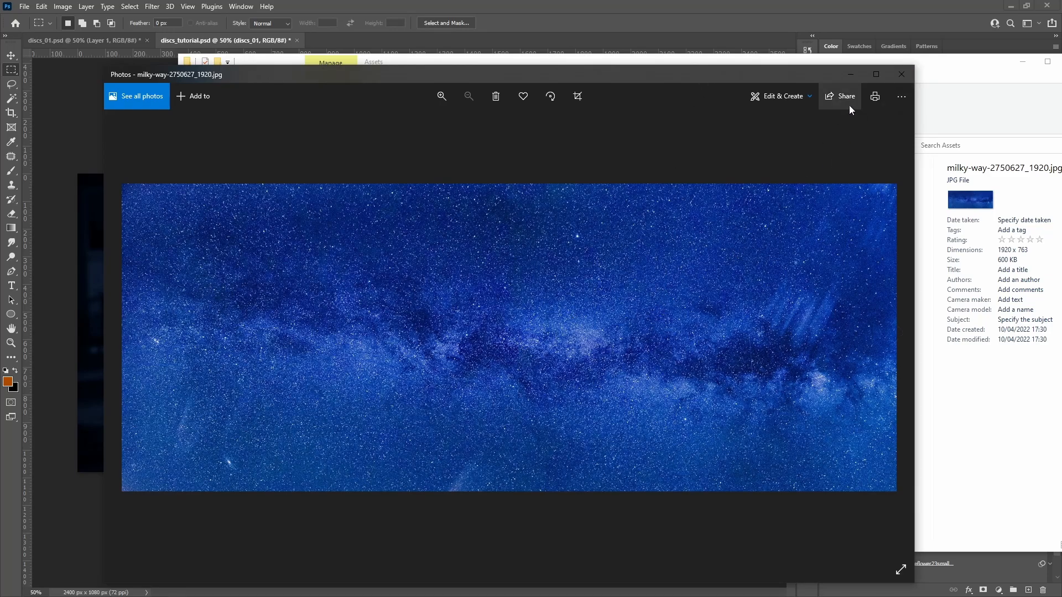
pyautogui.click(900, 78)
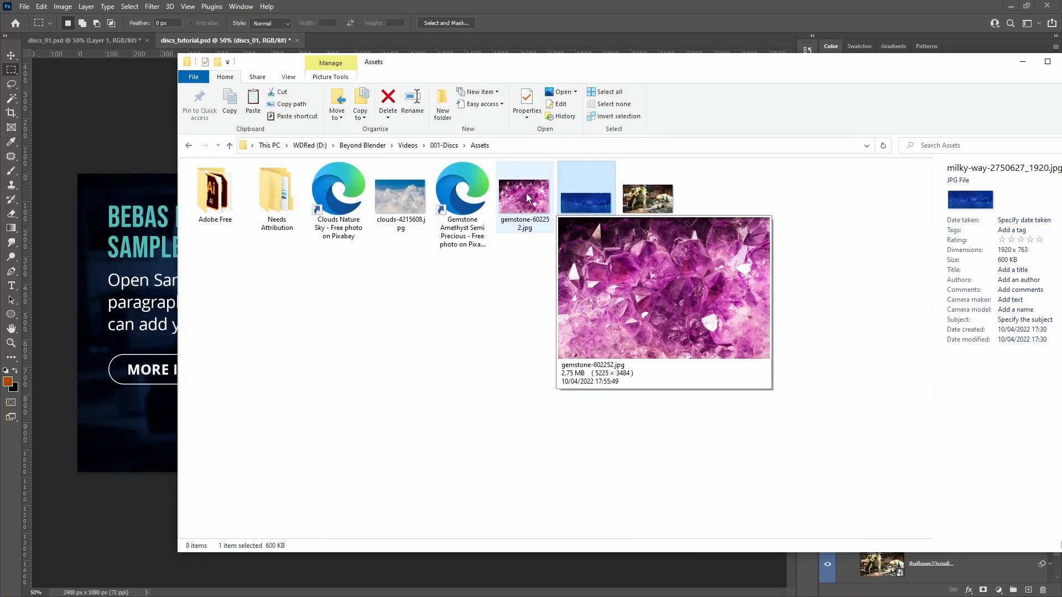
pyautogui.doubleClick(526, 194)
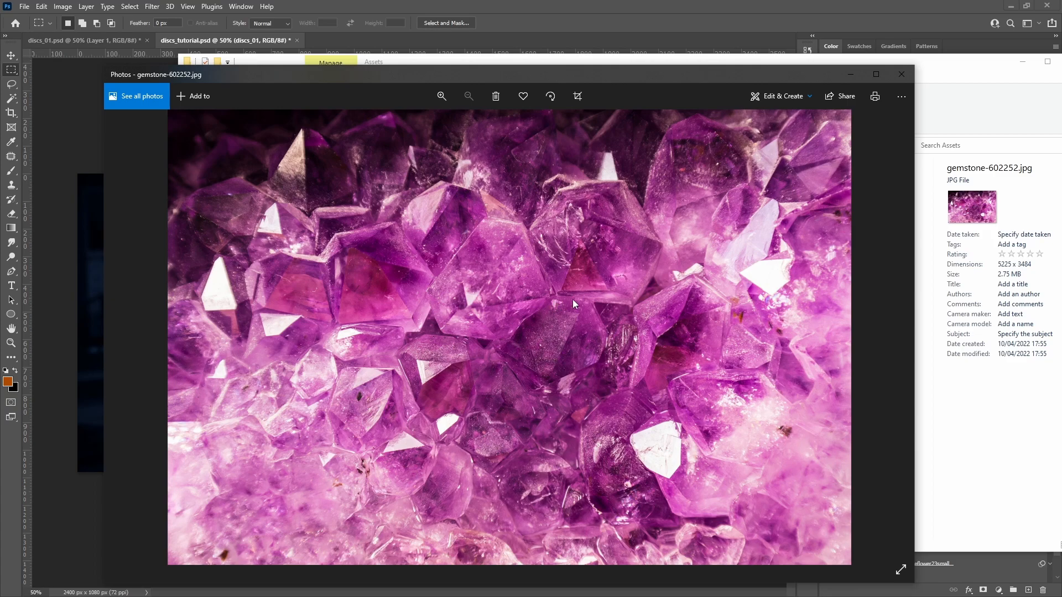
pyautogui.moveTo(787, 77); pyautogui.dragTo(719, 51)
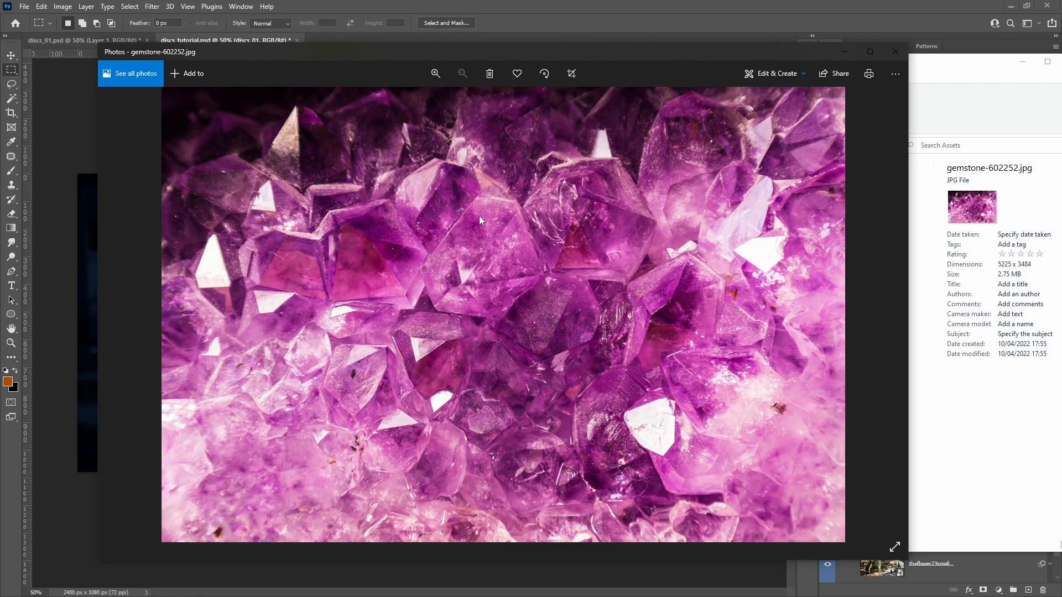
pyautogui.moveTo(704, 48); pyautogui.dragTo(675, 73)
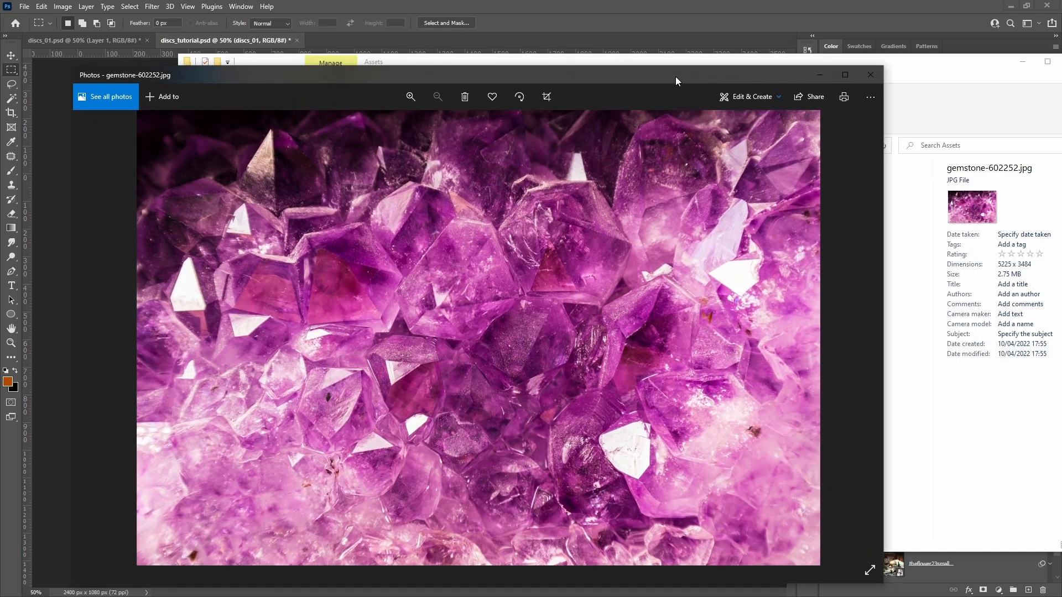
pyautogui.click(869, 74)
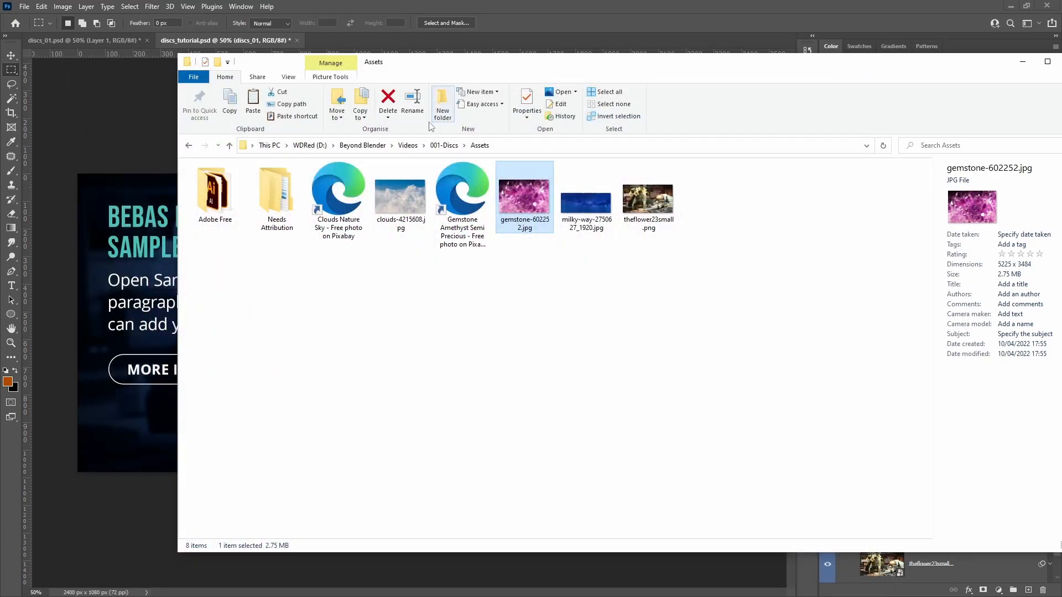
# - Compare the finished design in discs_01.psd with both discs_01 layers hidden and shown, and return to discs_tutorial.psd
pyautogui.click(84, 41)
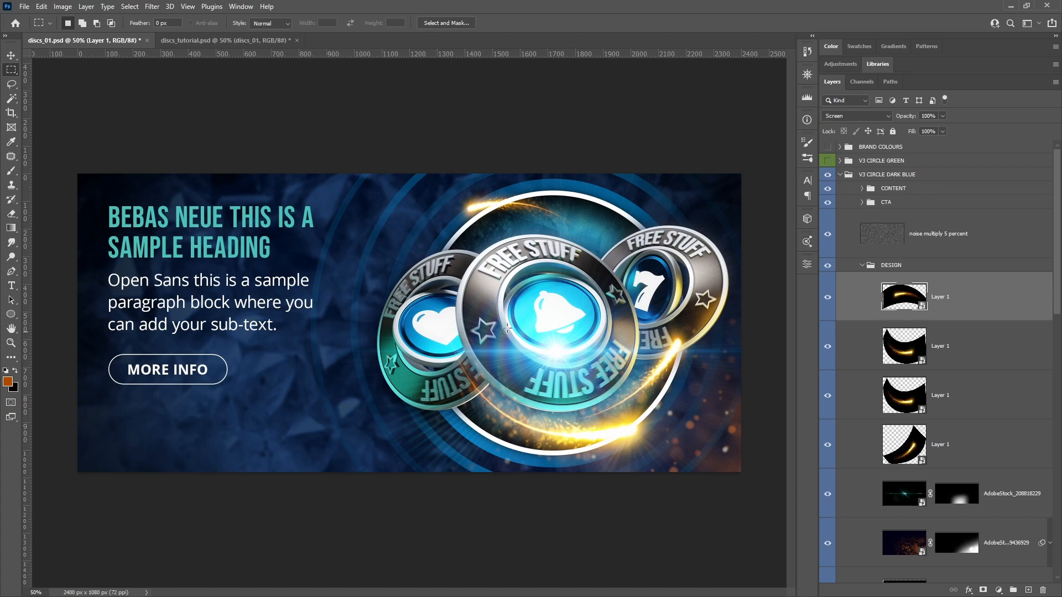
pyautogui.scroll(-10, 921, 348)
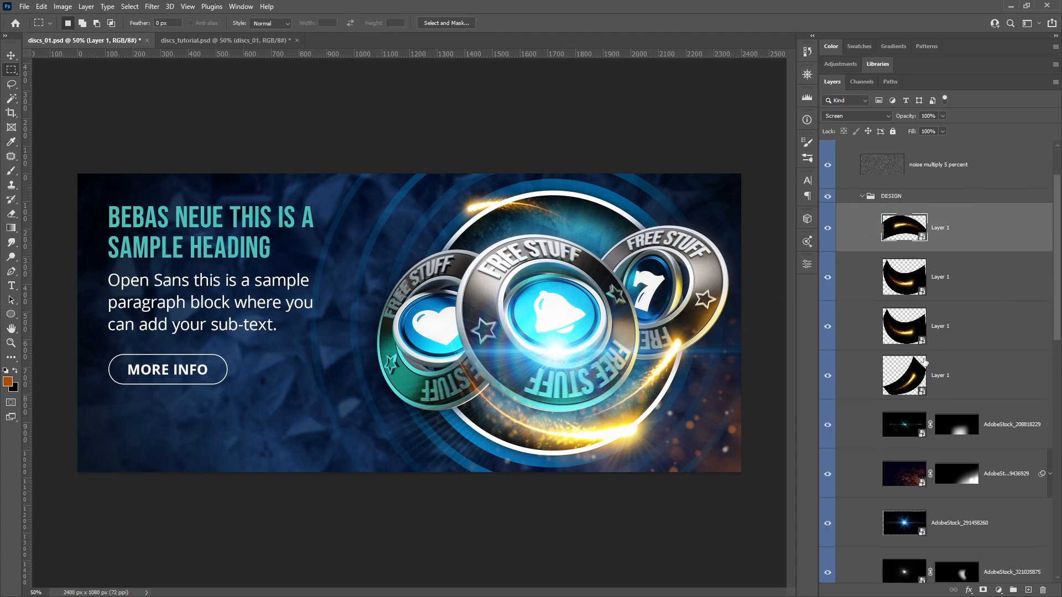
pyautogui.scroll(-3, 925, 427)
pyautogui.click(827, 378)
pyautogui.click(828, 463)
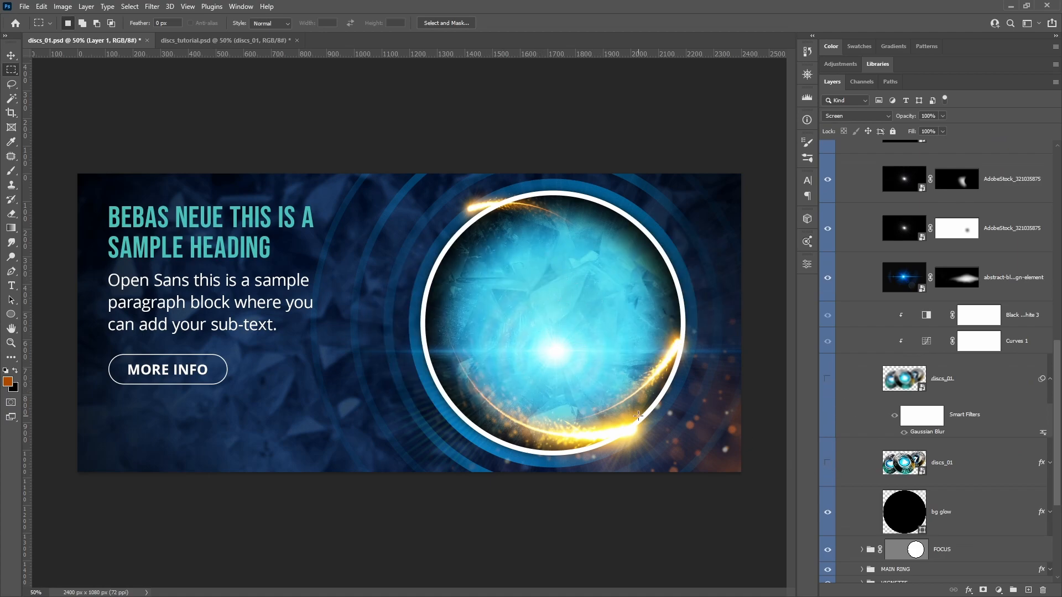
pyautogui.click(827, 463)
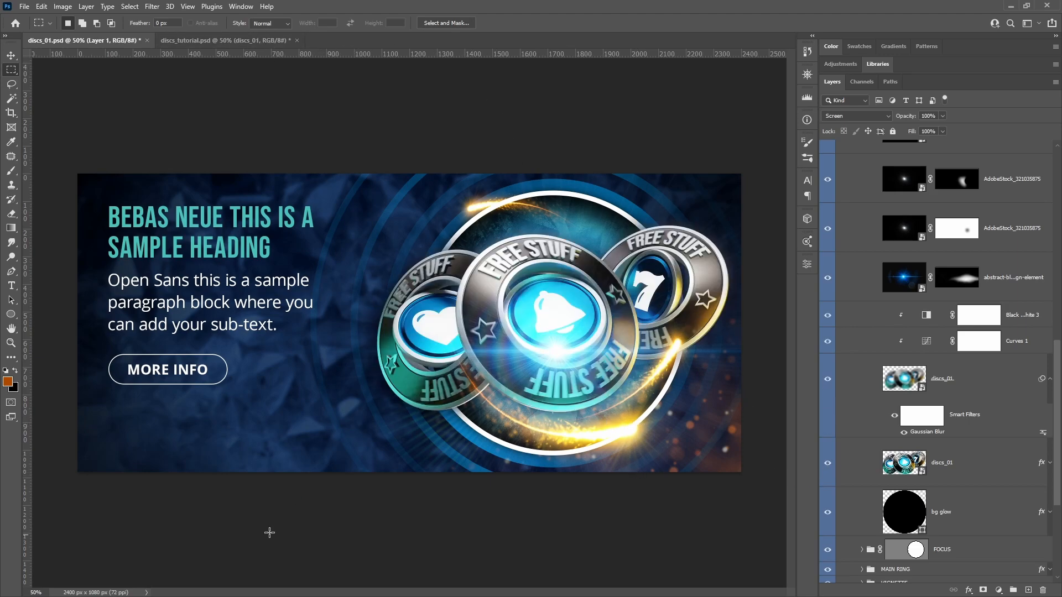
pyautogui.hotkey('ctrl', 'Tab')
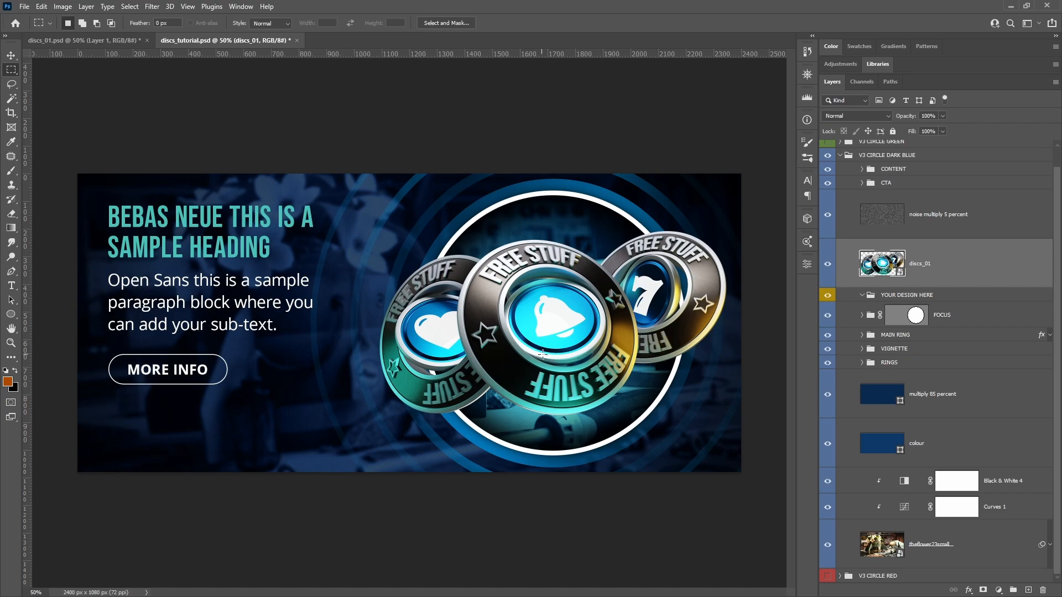
pyautogui.moveTo(521, 342)
pyautogui.mouseDown()
pyautogui.moveTo(601, 375)
pyautogui.moveTo(585, 377)
pyautogui.moveTo(562, 352)
pyautogui.moveTo(550, 361)
pyautogui.mouseUp()
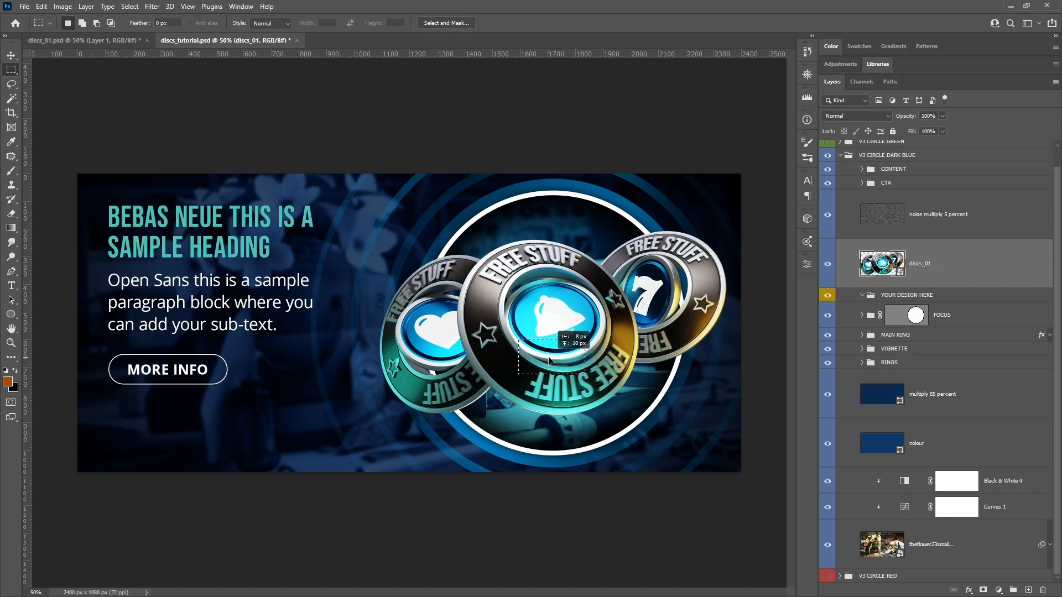
pyautogui.click(539, 361)
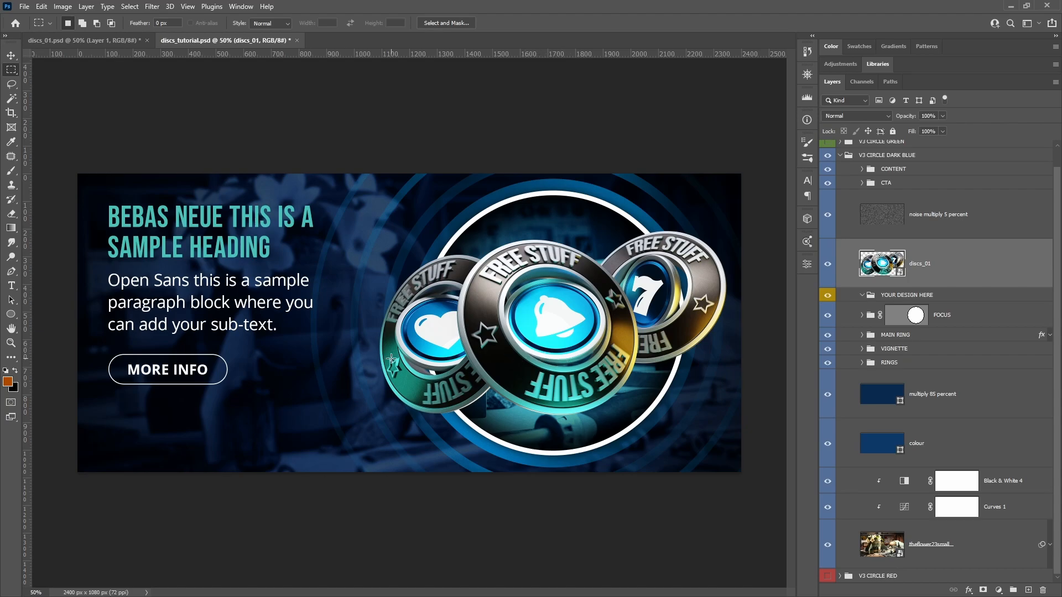
# - Place AdobeStock_291458260.jpeg from the Adobe Free assets folder into discs_tutorial.psd as a smart object and view its contents
pyautogui.hotkey('alt', 'Tab')
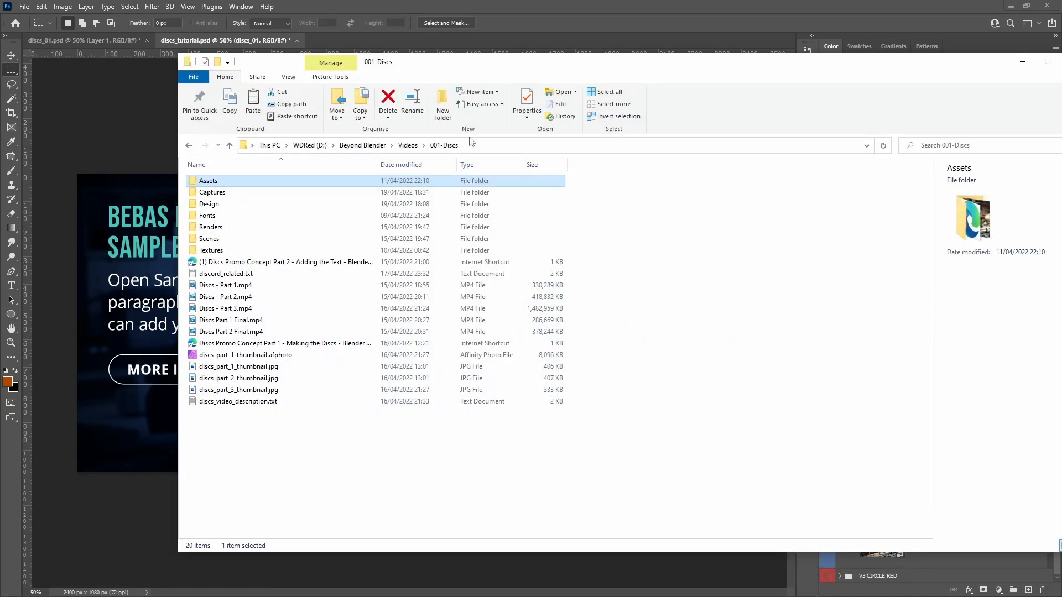
pyautogui.doubleClick(225, 184)
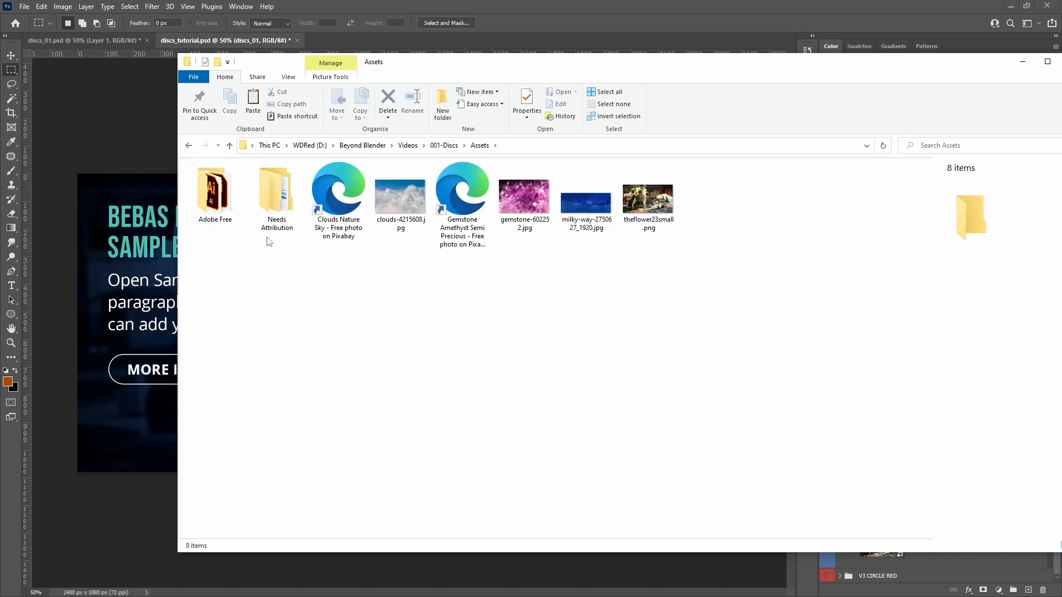
pyautogui.doubleClick(220, 206)
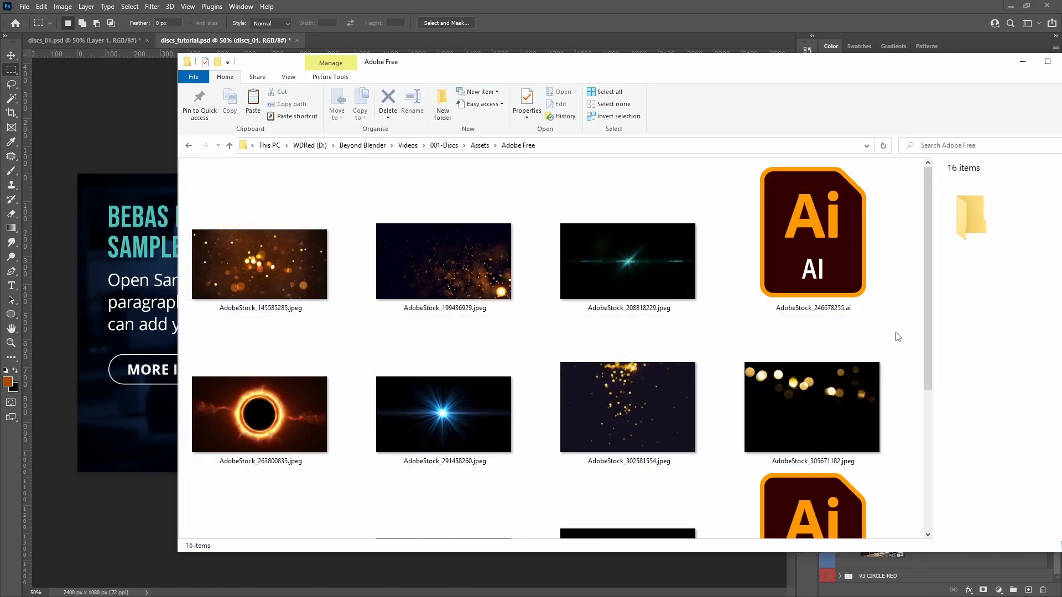
pyautogui.moveTo(442, 414); pyautogui.dragTo(105, 354)
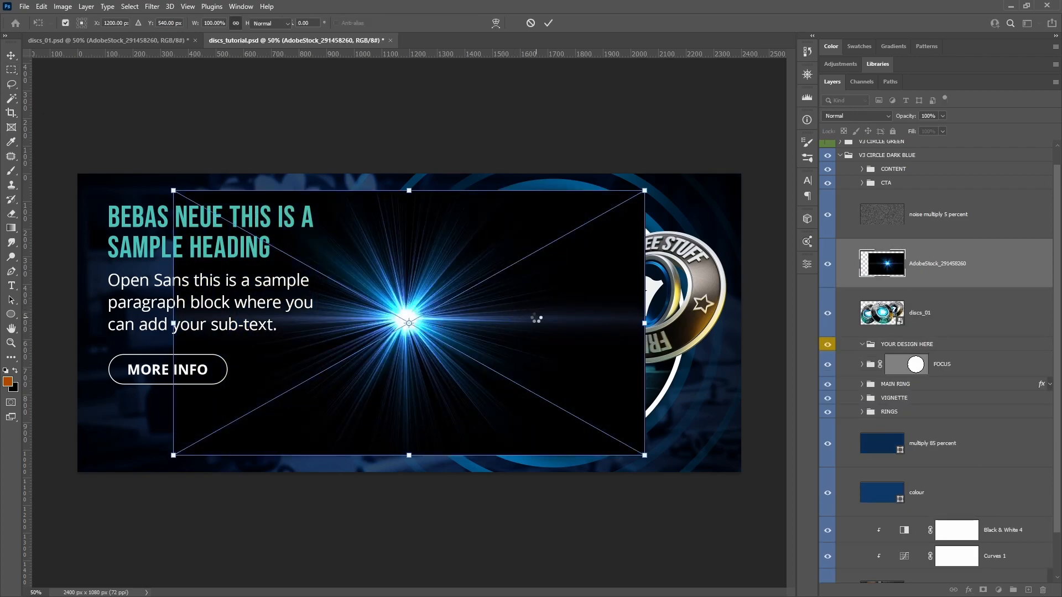
pyautogui.press('Return')
pyautogui.press('m')
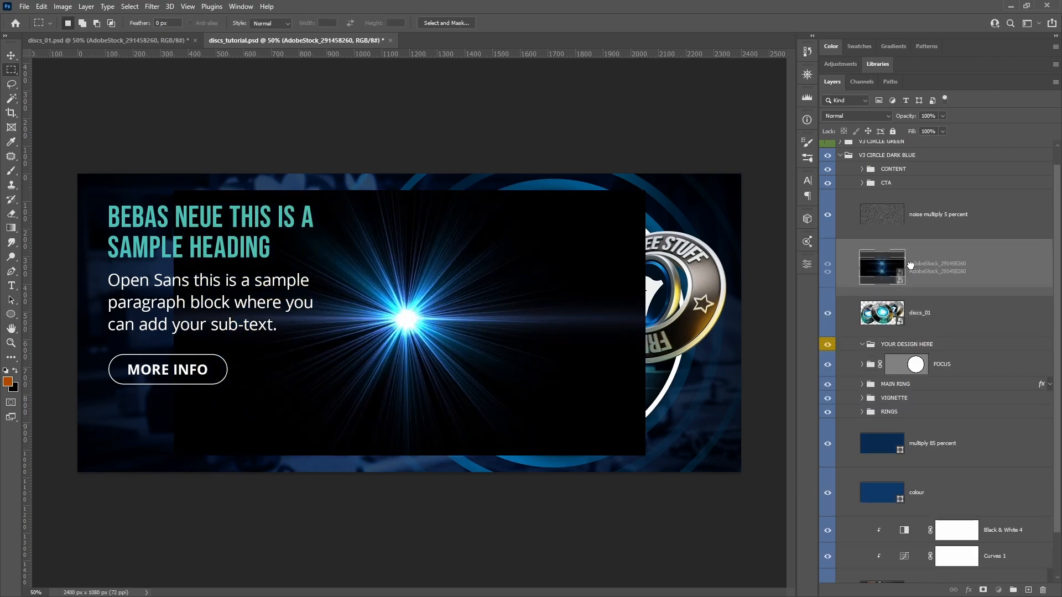
pyautogui.doubleClick(881, 263)
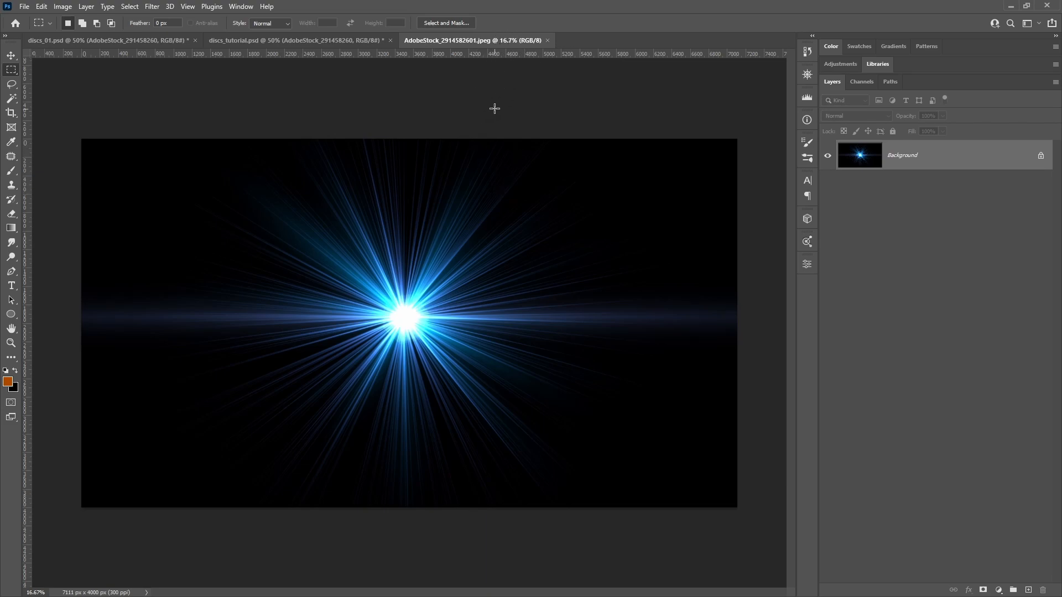
pyautogui.click(548, 41)
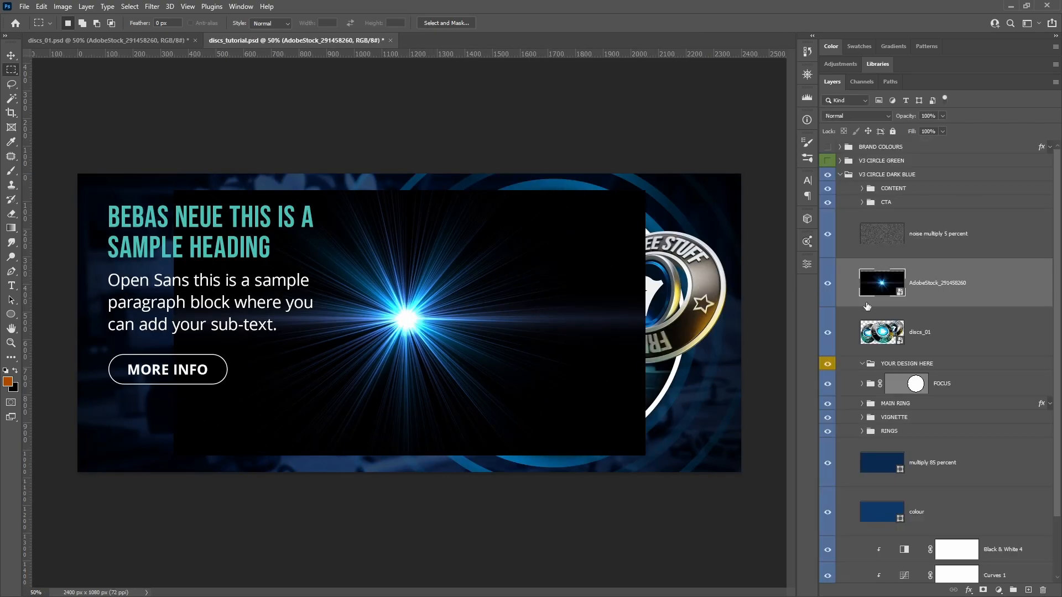
# - Move the AdobeStock_291458260 and discs_01 layers into the YOUR DESIGN HERE group, leaving only the flare layer selected
pyautogui.keyDown('shift'); pyautogui.click(968, 325); pyautogui.keyUp('shift')
pyautogui.moveTo(968, 325); pyautogui.dragTo(932, 367)
pyautogui.click(829, 268)
pyautogui.click(828, 268)
pyautogui.click(918, 269)
pyautogui.click(981, 300)
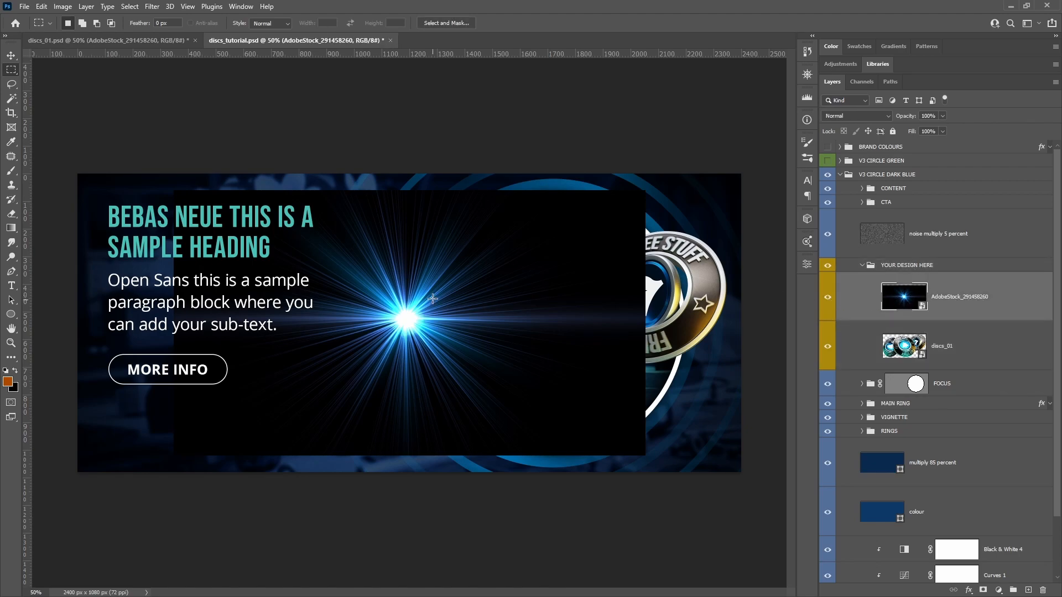
# - Set the AdobeStock_291458260 layer's blend mode to Screen and centre the flare over the middle disc's bell
pyautogui.click(11, 56)
pyautogui.moveTo(437, 277); pyautogui.dragTo(555, 273)
pyautogui.click(867, 118)
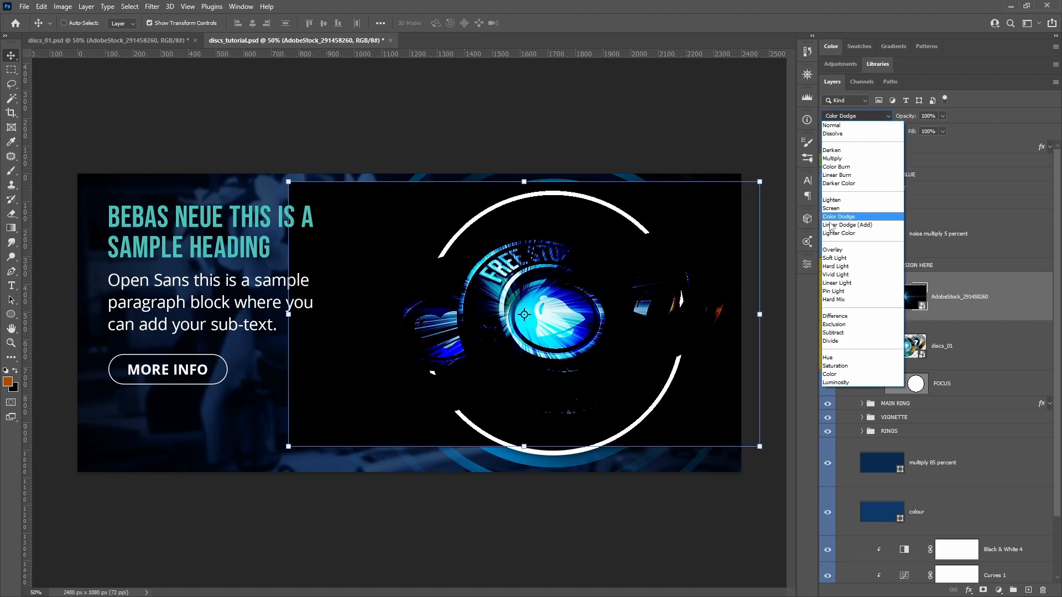
pyautogui.click(833, 212)
pyautogui.moveTo(543, 285); pyautogui.dragTo(571, 285)
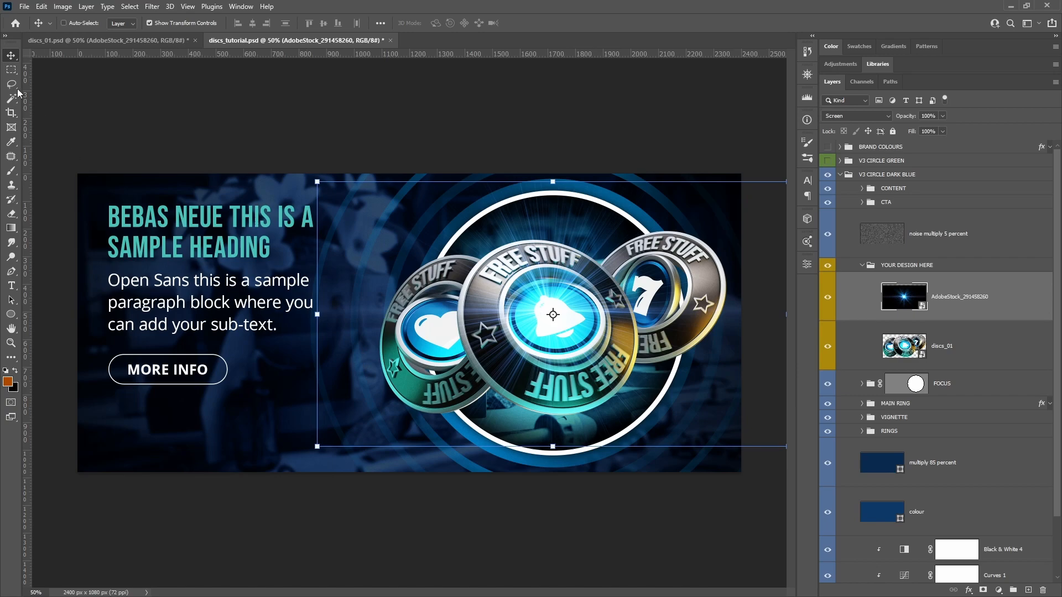
pyautogui.click(11, 70)
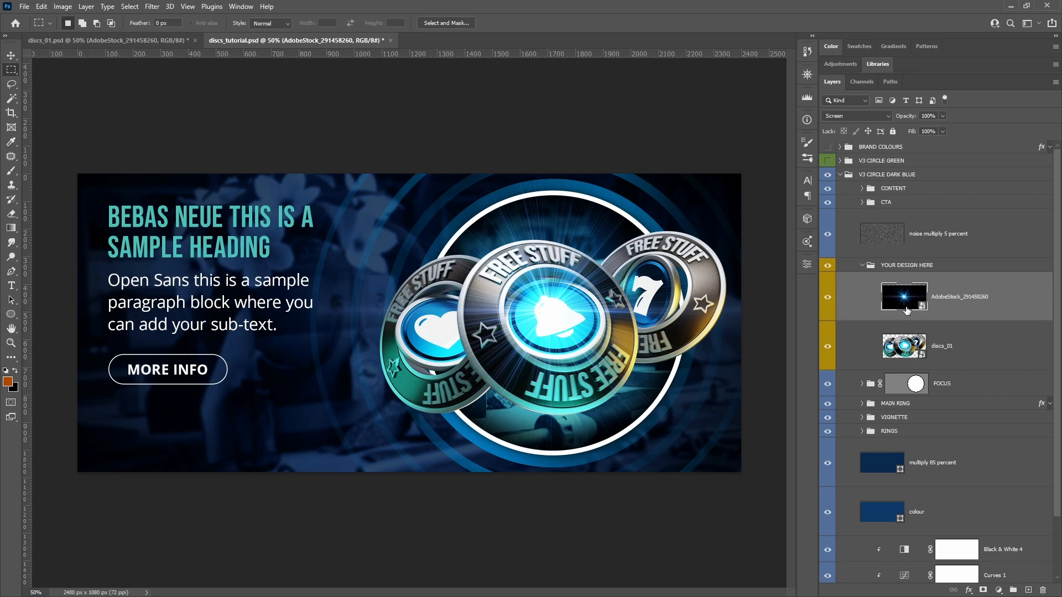
# - Try a different position for the flare around the middle disc's bell
pyautogui.press('v')
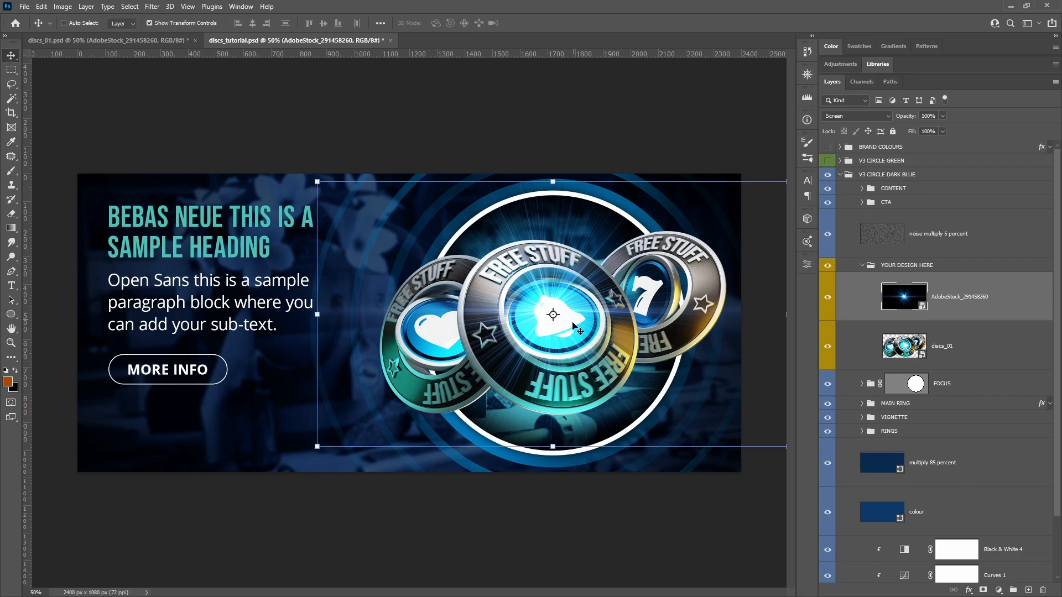
pyautogui.moveTo(501, 357)
pyautogui.mouseDown()
pyautogui.moveTo(533, 373)
pyautogui.moveTo(508, 375)
pyautogui.mouseUp()
pyautogui.click(11, 70)
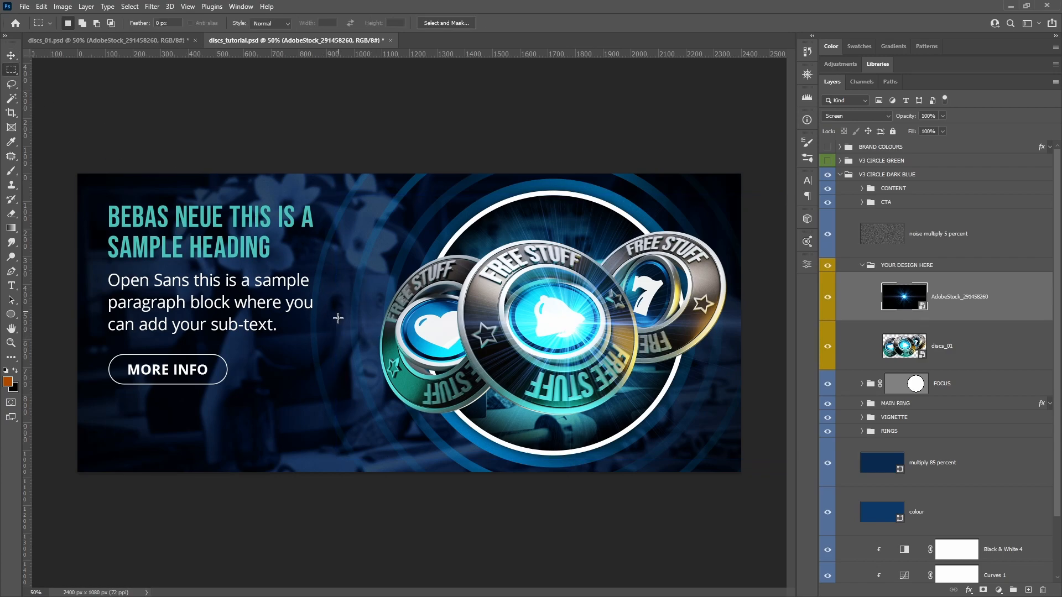
# - Inspect the outer edges of the flare image in its smart object and close it without changes
pyautogui.doubleClick(892, 300)
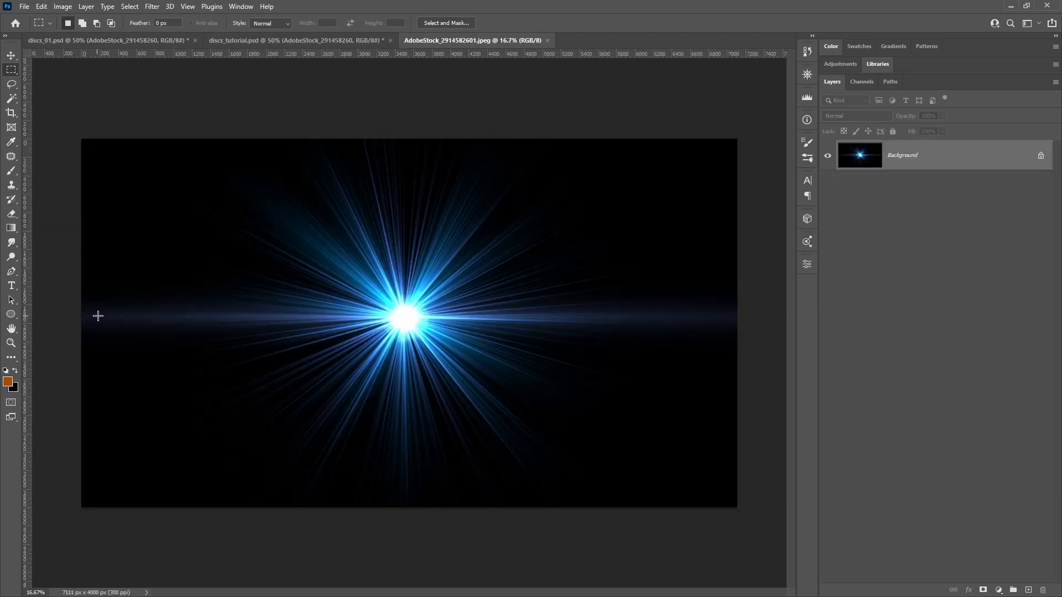
pyautogui.moveTo(74, 270); pyautogui.dragTo(106, 391)
pyautogui.moveTo(751, 276); pyautogui.dragTo(732, 354)
pyautogui.moveTo(231, 119); pyautogui.dragTo(580, 143)
pyautogui.moveTo(574, 531)
pyautogui.mouseDown()
pyautogui.moveTo(356, 501)
pyautogui.moveTo(295, 481)
pyautogui.mouseUp()
pyautogui.hotkey('ctrl', 'd')
pyautogui.click(547, 40)
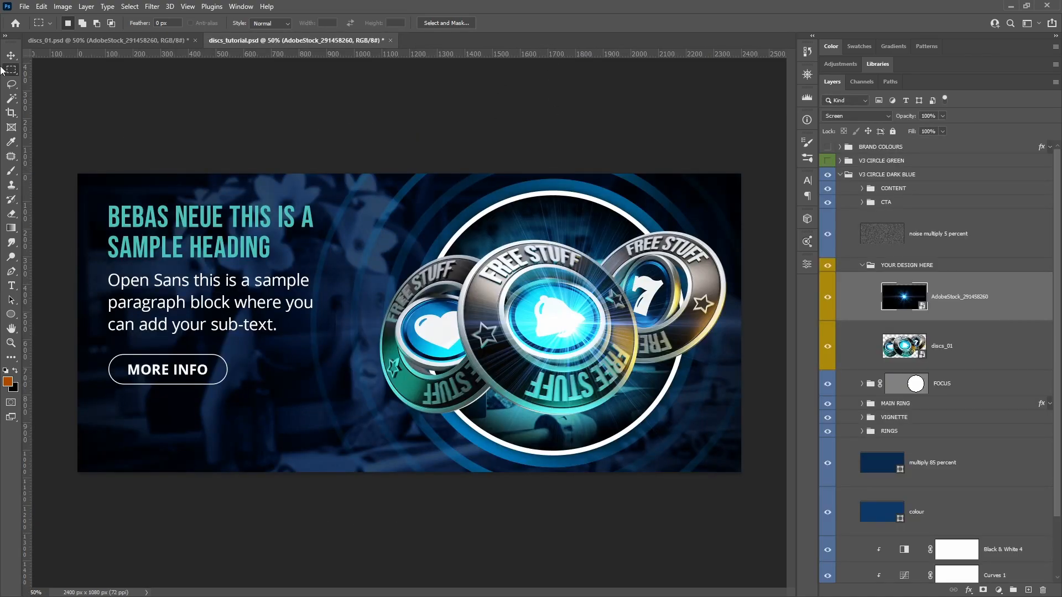
# - Move the flare to the lower rim of the middle disc's blue centre and scale it down proportionally
pyautogui.press('v')
pyautogui.moveTo(600, 302); pyautogui.dragTo(624, 357)
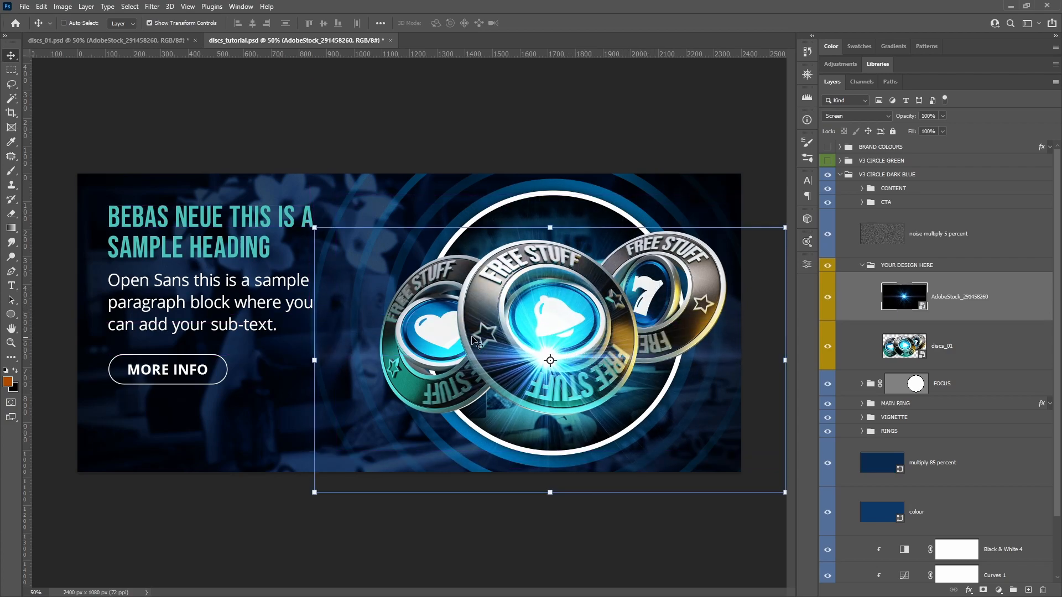
pyautogui.moveTo(315, 227); pyautogui.dragTo(373, 262)
pyautogui.press('Return')
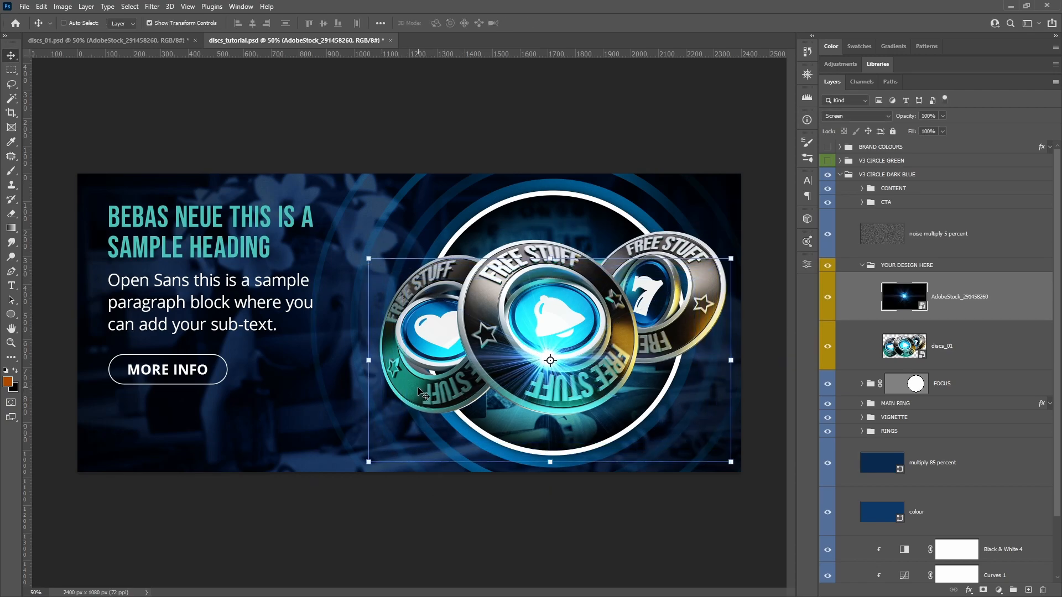
pyautogui.press('m')
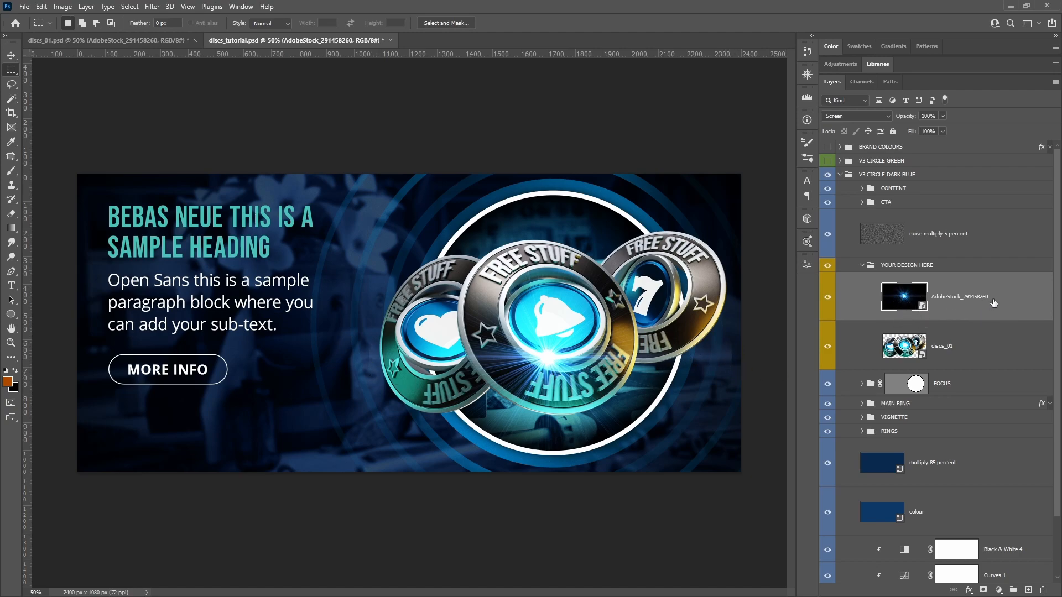
# - Add a layer mask to the AdobeStock_291458260 flare layer and choose the Soft Round brush with 0% hardness
pyautogui.click(982, 591)
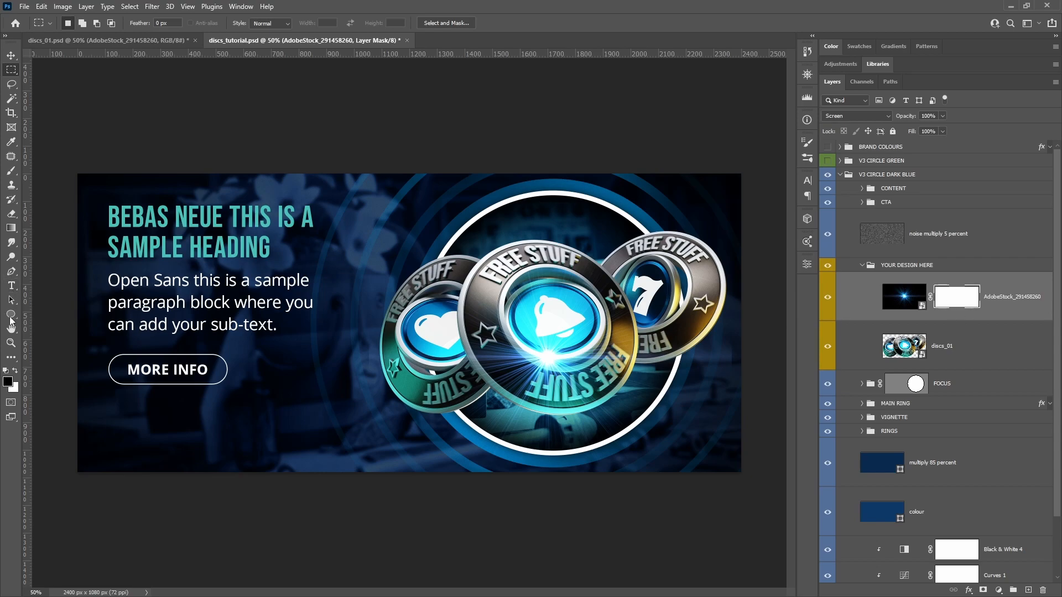
pyautogui.click(12, 171)
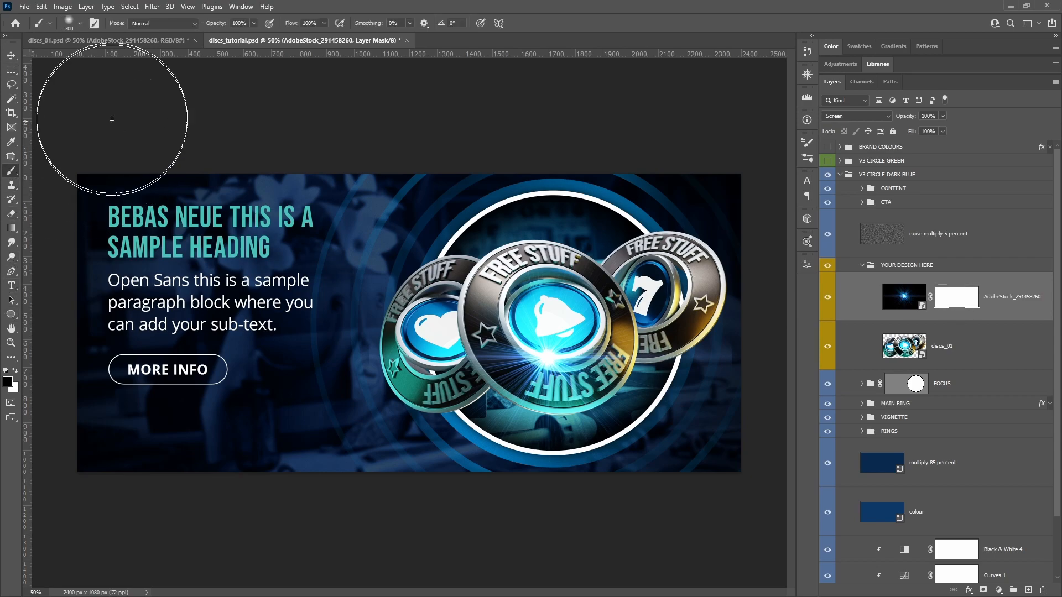
pyautogui.click(81, 23)
pyautogui.click(62, 176)
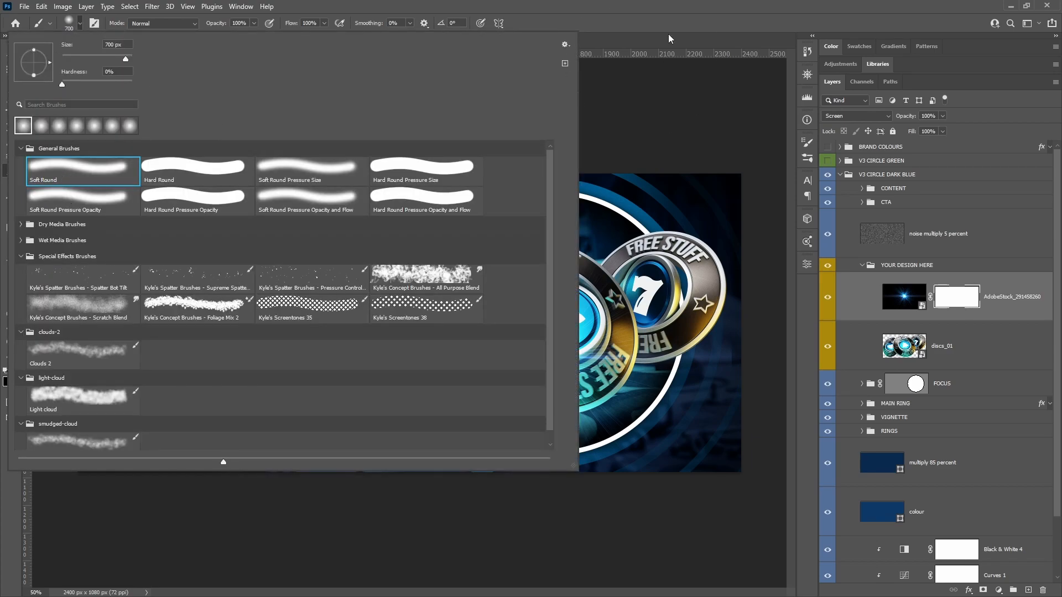
pyautogui.click(636, 7)
# - Paint black on the flare's mask with the 700 px soft brush to hide the image edges around the discs
pyautogui.press('[')
pyautogui.press('[')
pyautogui.press('[')
pyautogui.press('[')
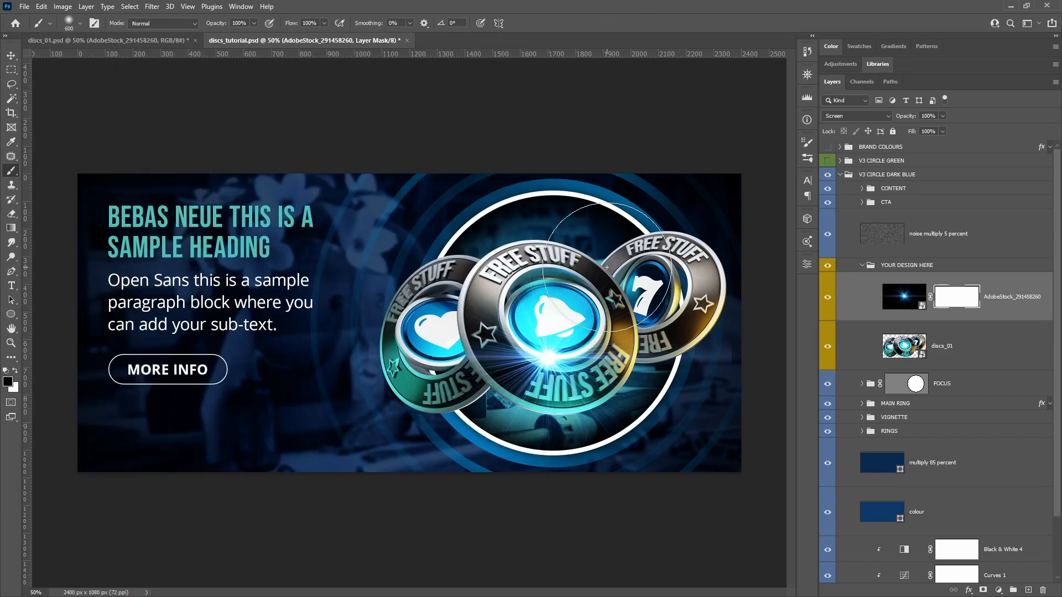
pyautogui.press(']')
pyautogui.press(']')
pyautogui.press(']')
pyautogui.click(8, 382)
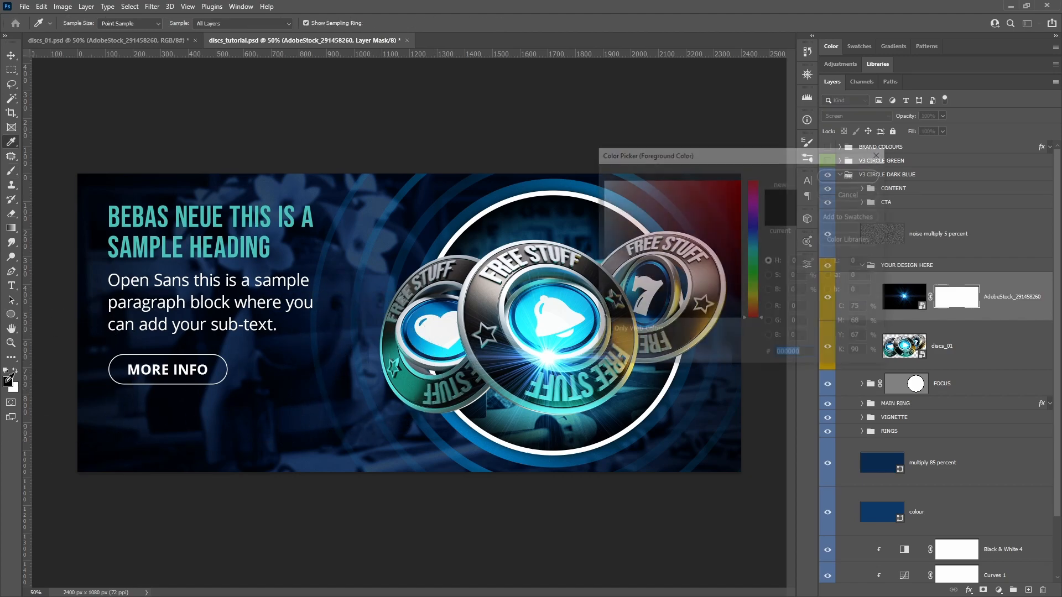
pyautogui.click(851, 174)
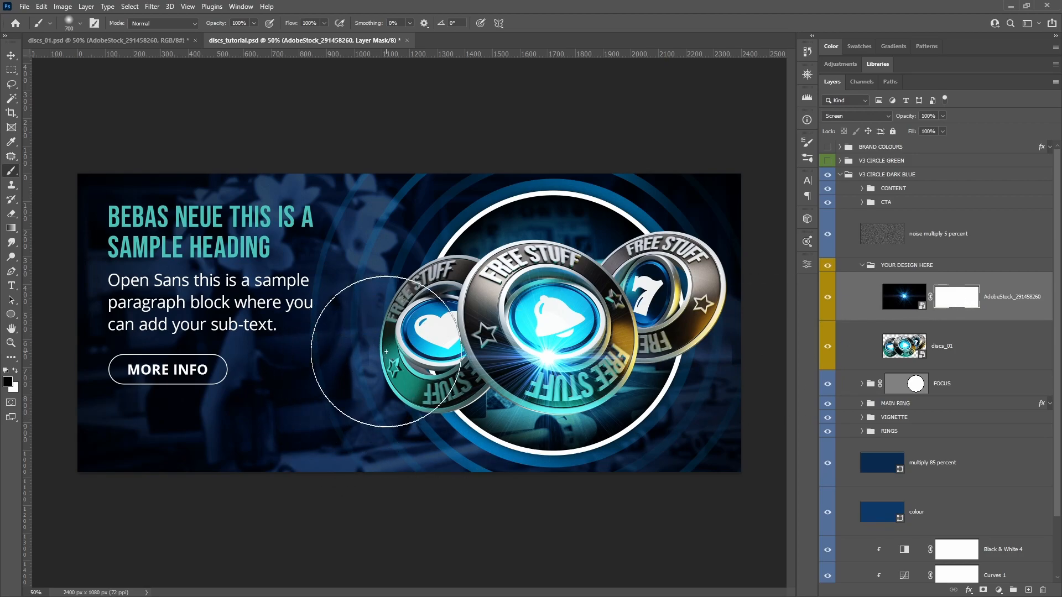
pyautogui.moveTo(357, 373)
pyautogui.mouseDown()
pyautogui.moveTo(374, 234)
pyautogui.moveTo(440, 244)
pyautogui.moveTo(362, 230)
pyautogui.moveTo(432, 205)
pyautogui.moveTo(391, 221)
pyautogui.moveTo(642, 228)
pyautogui.moveTo(739, 309)
pyautogui.moveTo(741, 239)
pyautogui.moveTo(736, 357)
pyautogui.moveTo(716, 447)
pyautogui.moveTo(695, 472)
pyautogui.moveTo(664, 485)
pyautogui.moveTo(551, 491)
pyautogui.moveTo(365, 470)
pyautogui.mouseUp()
pyautogui.moveTo(367, 234)
pyautogui.mouseDown()
pyautogui.moveTo(442, 242)
pyautogui.moveTo(592, 225)
pyautogui.moveTo(682, 246)
pyautogui.moveTo(710, 268)
pyautogui.mouseUp()
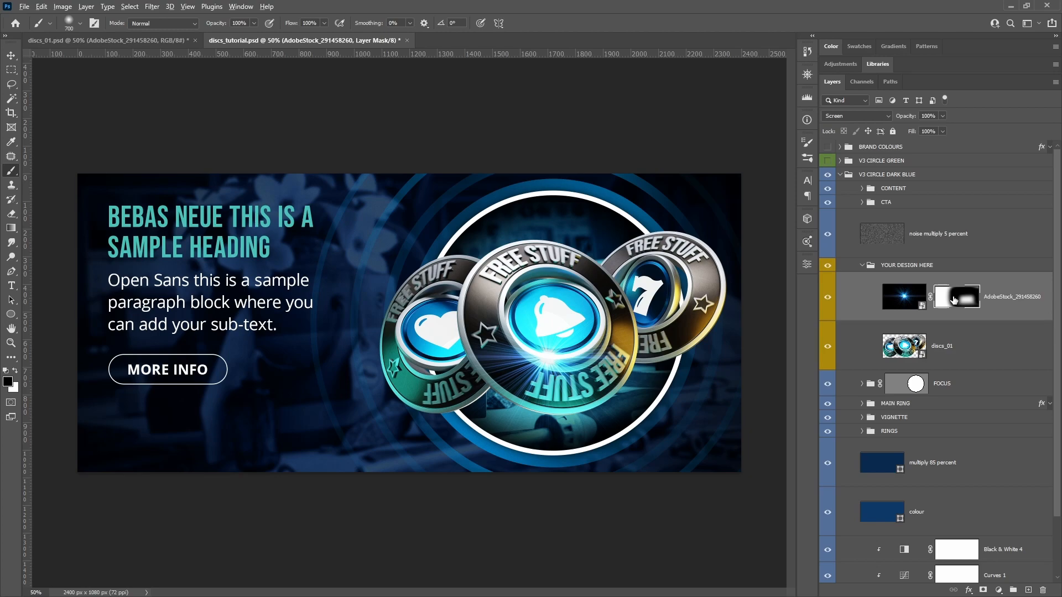
# - View the flare's mask on its own, paint the remaining grey areas around the central glow black, and return to the banner image
pyautogui.keyDown('alt'); pyautogui.click(953, 300); pyautogui.keyUp('alt')
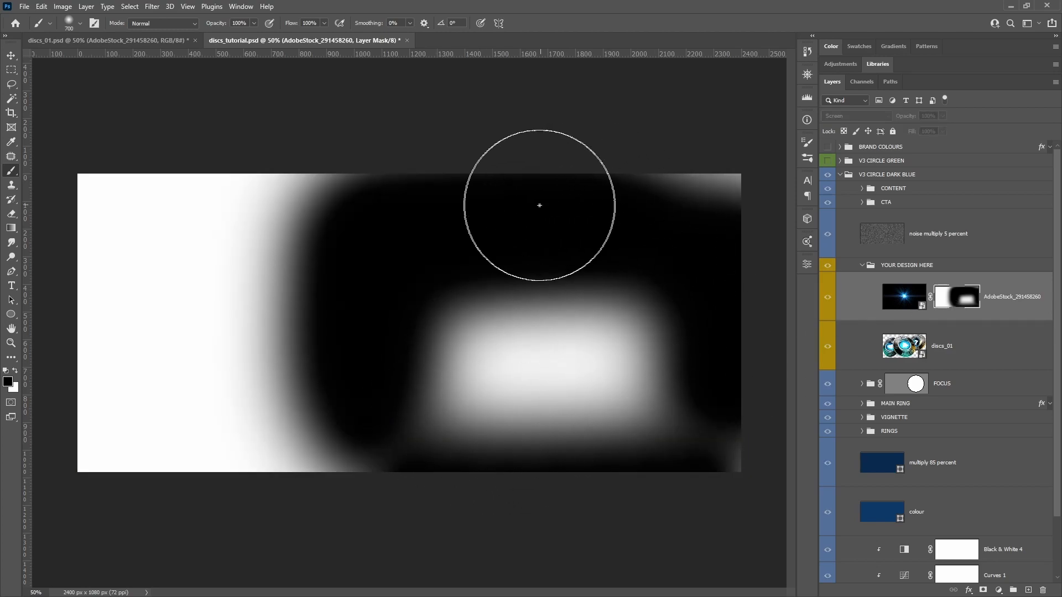
pyautogui.moveTo(343, 409)
pyautogui.mouseDown()
pyautogui.moveTo(332, 373)
pyautogui.moveTo(344, 443)
pyautogui.moveTo(375, 487)
pyautogui.moveTo(327, 451)
pyautogui.moveTo(326, 159)
pyautogui.moveTo(315, 207)
pyautogui.moveTo(576, 170)
pyautogui.moveTo(798, 183)
pyautogui.moveTo(741, 192)
pyautogui.moveTo(768, 352)
pyautogui.moveTo(760, 470)
pyautogui.moveTo(711, 474)
pyautogui.mouseUp()
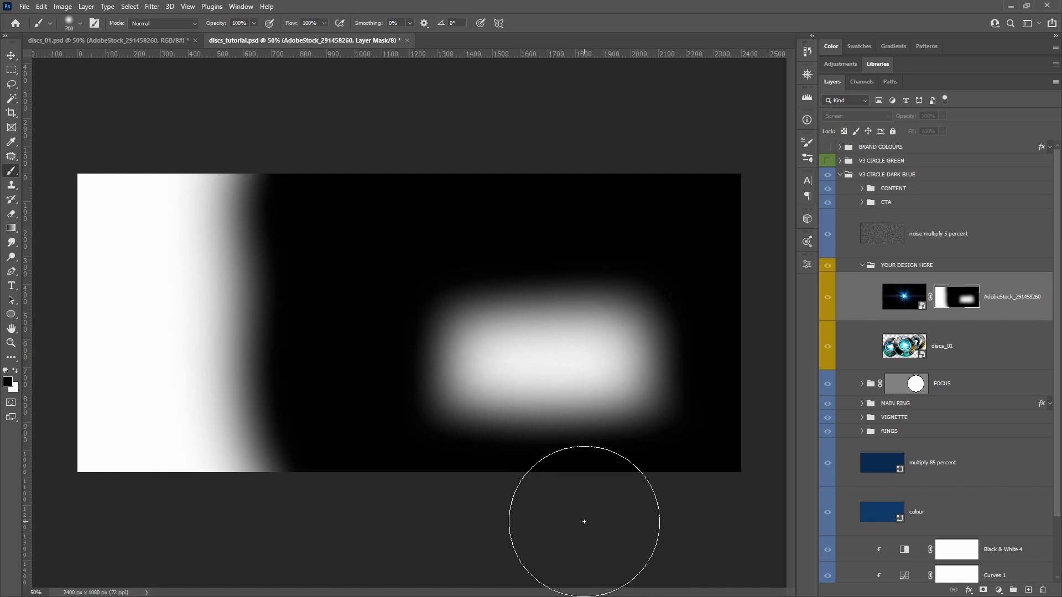
pyautogui.press('[')
pyautogui.press('[')
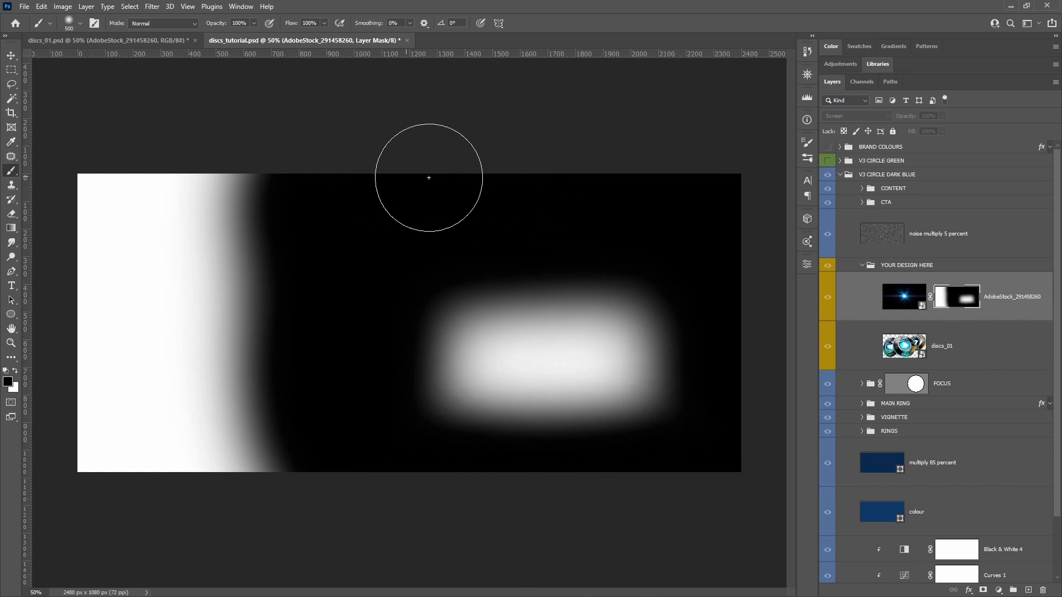
pyautogui.click(13, 383)
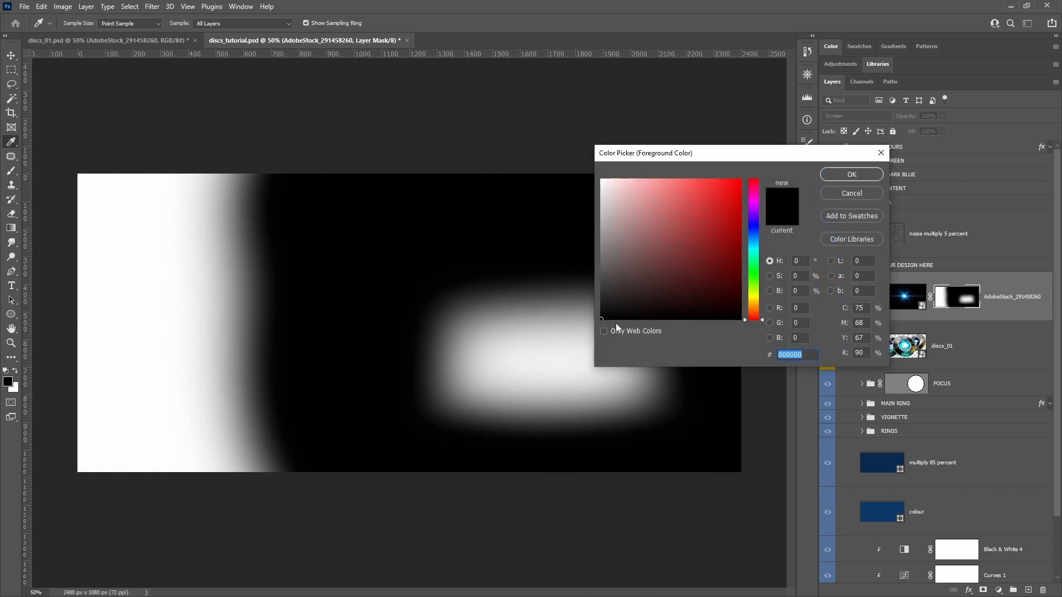
pyautogui.click(846, 192)
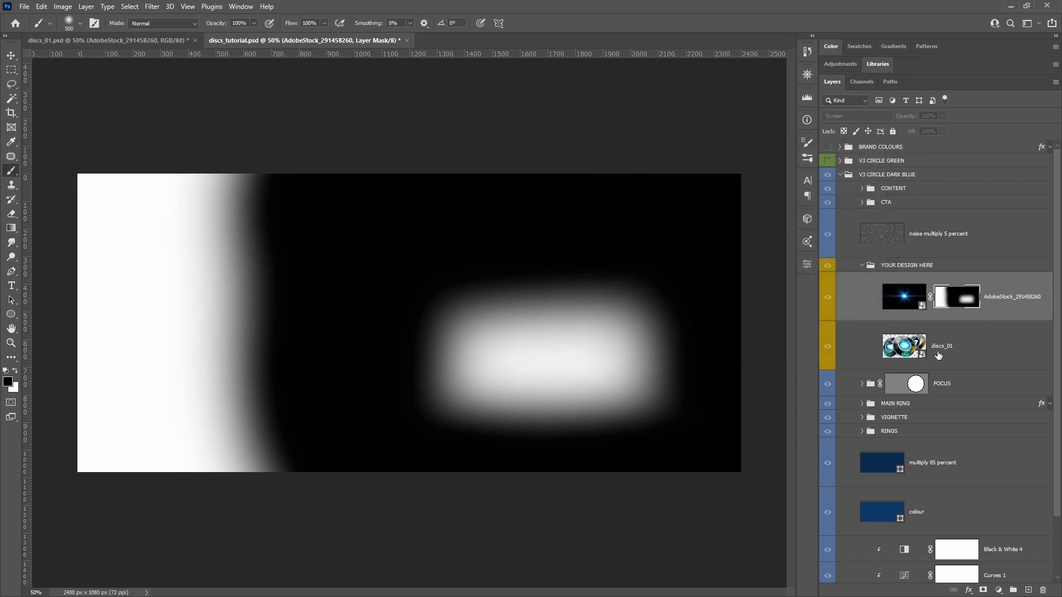
pyautogui.click(906, 299)
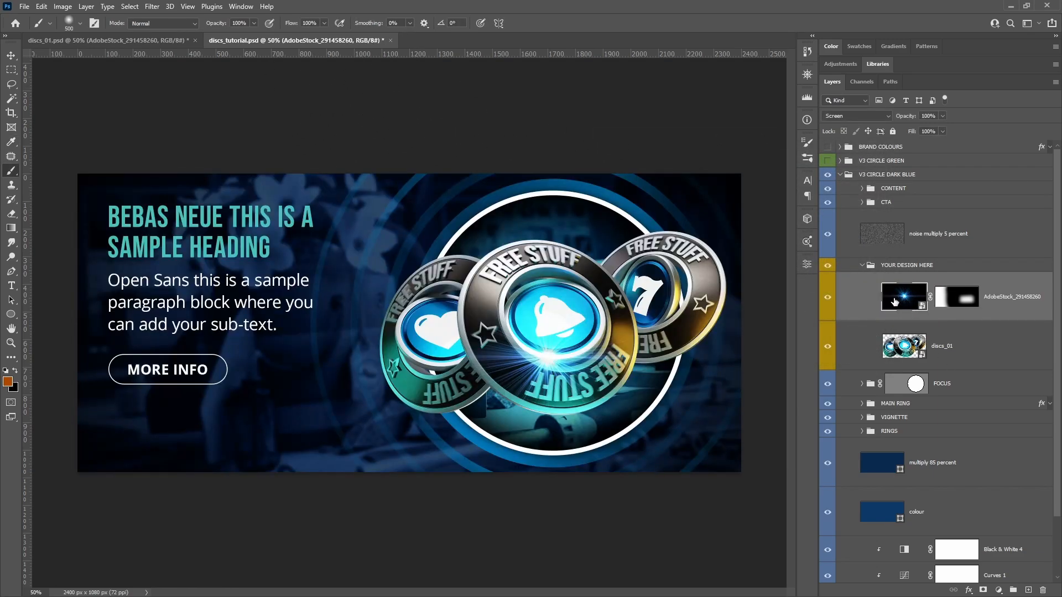
# - Nudge the masked flare slightly up and to the right on the lower rim of the middle disc's blue centre
pyautogui.press('v')
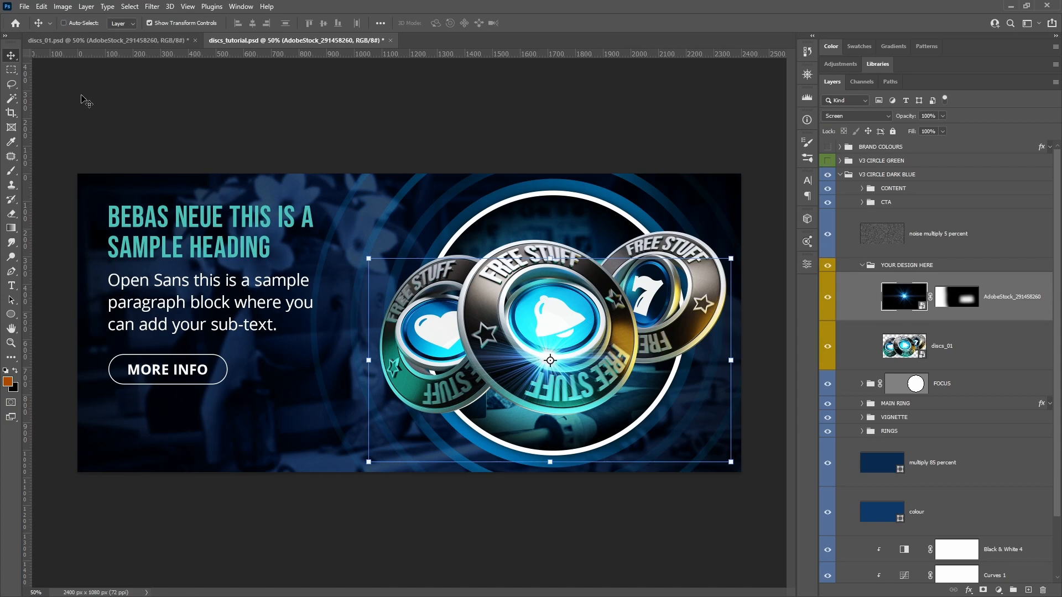
pyautogui.moveTo(614, 342)
pyautogui.mouseDown()
pyautogui.moveTo(614, 317)
pyautogui.moveTo(606, 334)
pyautogui.mouseUp()
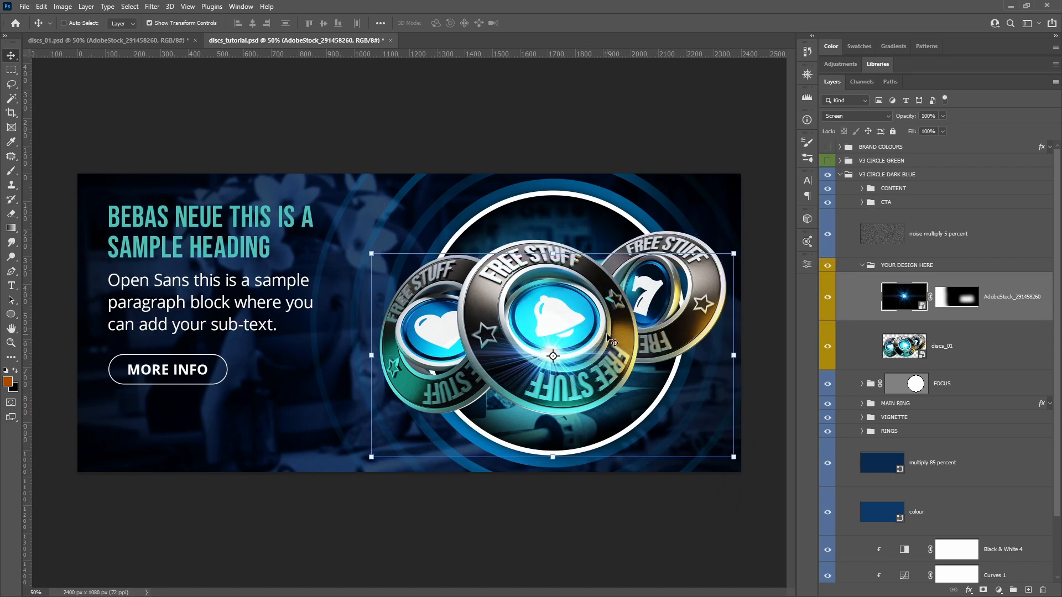
pyautogui.press('m')
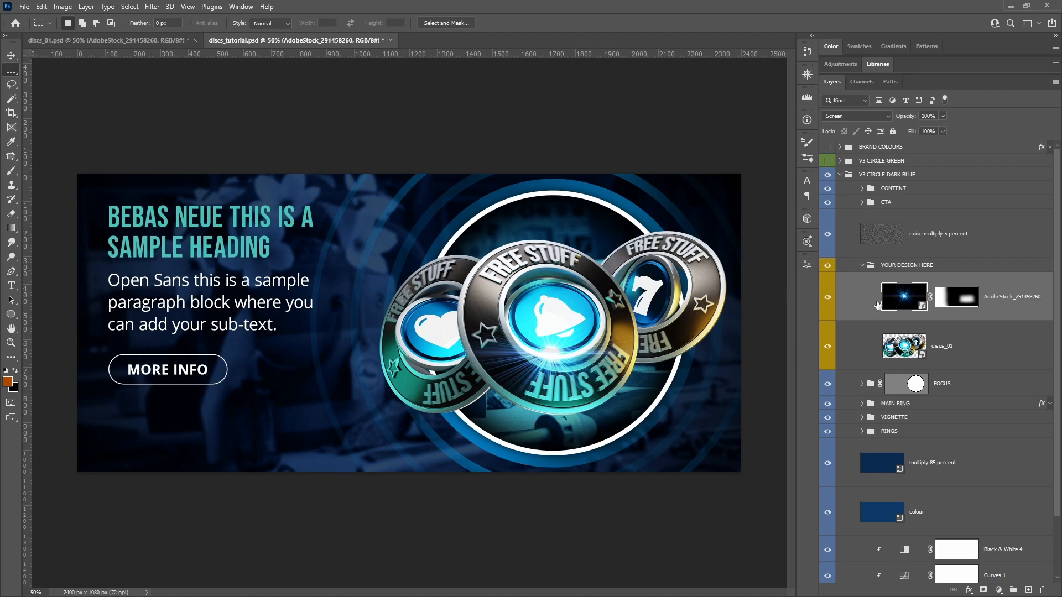
# - Enlarge the flare proportionally and reposition it on the lower rim of the middle disc's blue centre
pyautogui.press('v')
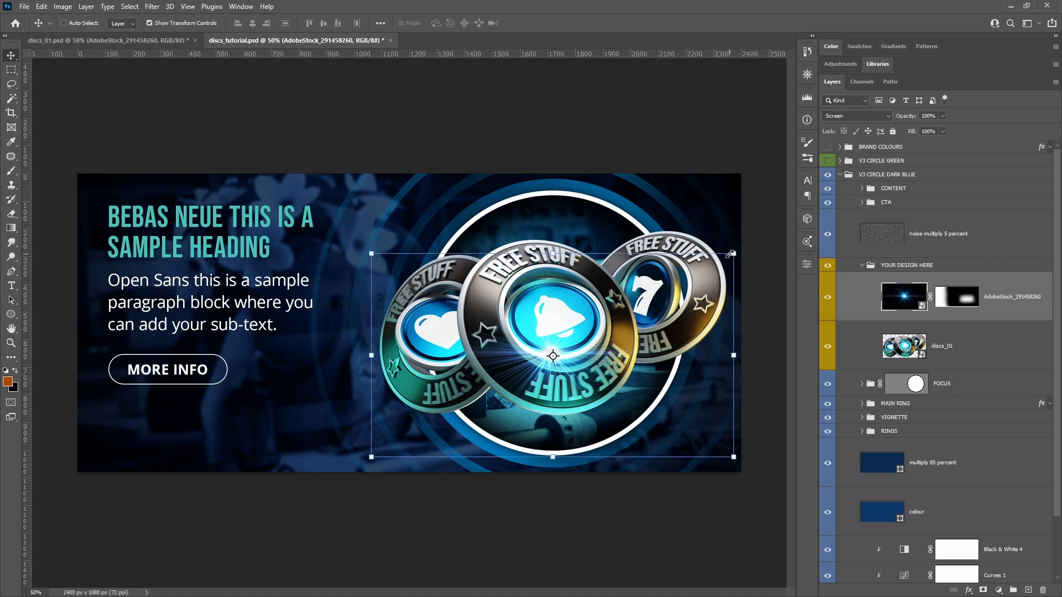
pyautogui.moveTo(731, 254); pyautogui.dragTo(818, 224)
pyautogui.press('Return')
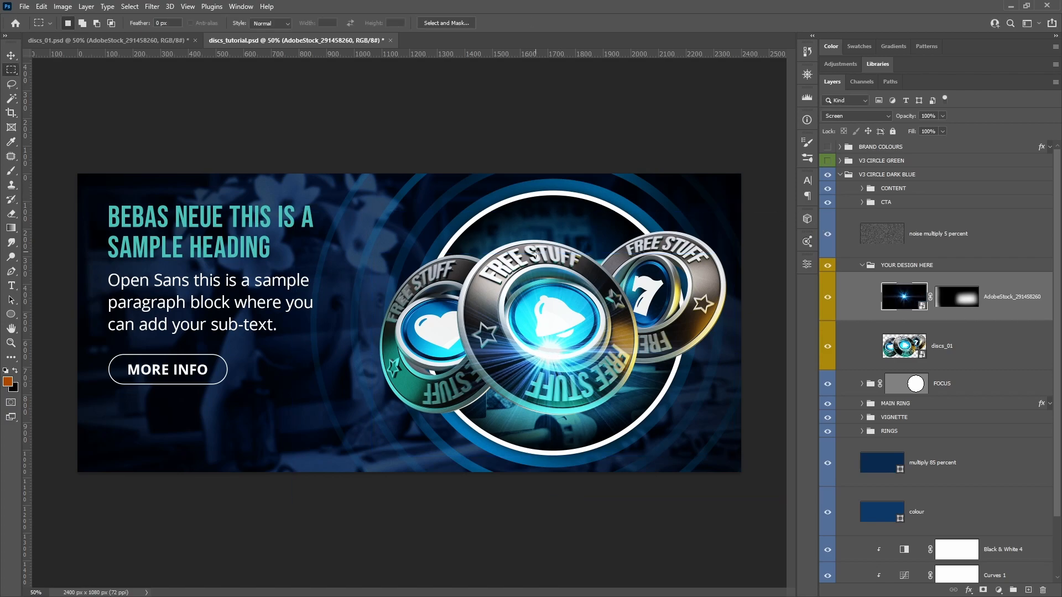
pyautogui.press('v')
pyautogui.moveTo(590, 254); pyautogui.dragTo(597, 264)
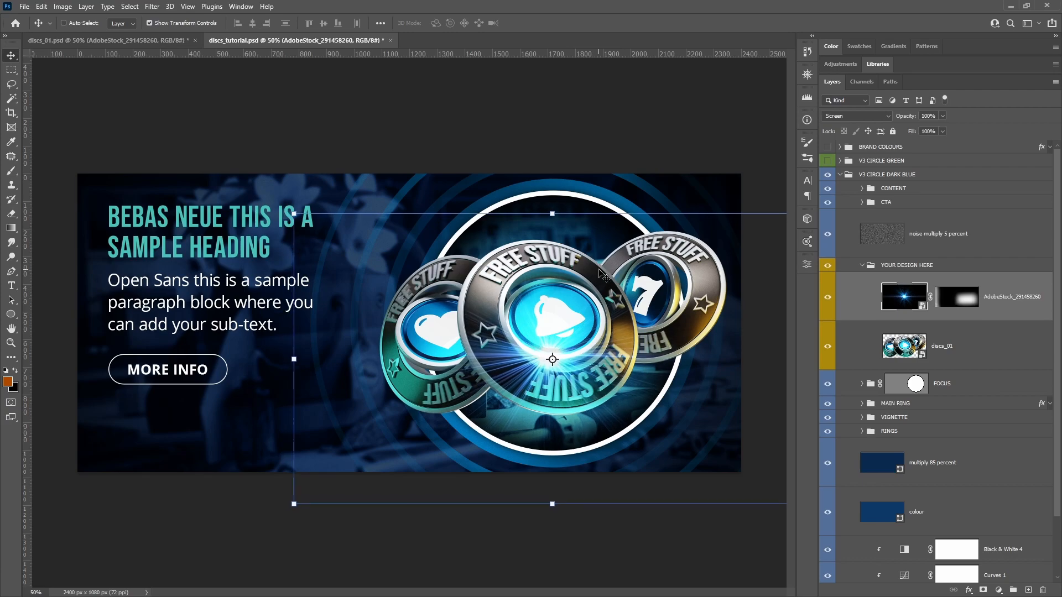
pyautogui.press('m')
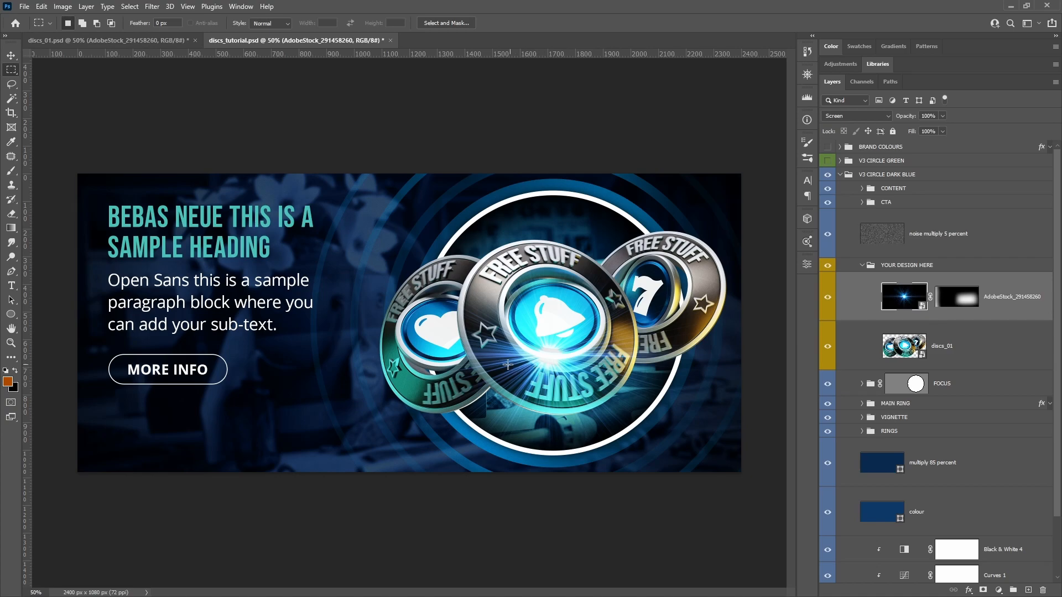
# - In discs_01.psd, examine what the AdobeStock_199436929 sparks layer adds to the finished banner, including its full source image
pyautogui.click(152, 43)
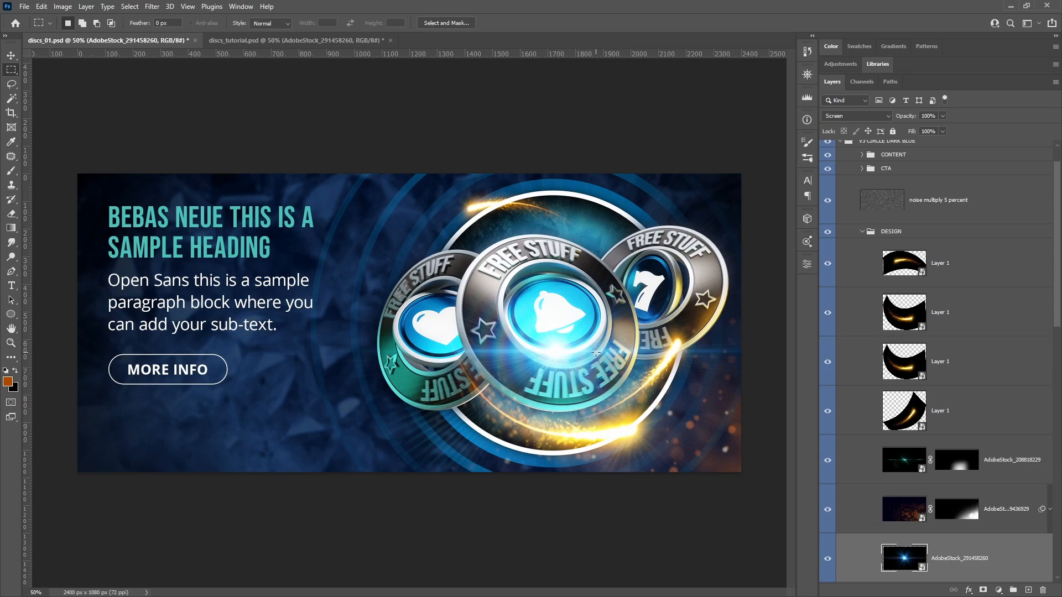
pyautogui.scroll(-1, 1006, 424)
pyautogui.scroll(-1, 860, 504)
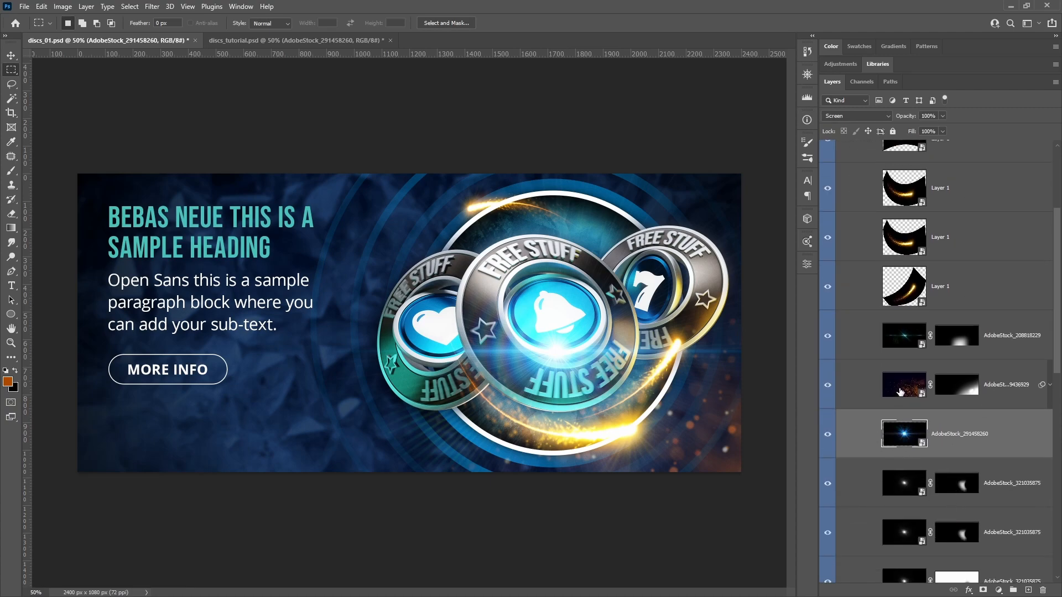
pyautogui.click(900, 392)
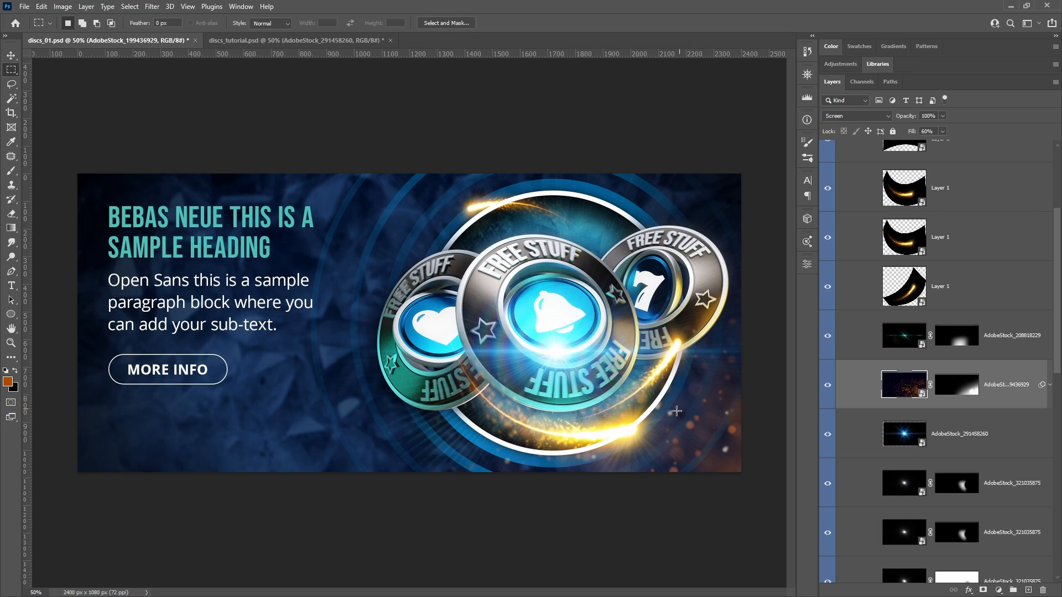
pyautogui.click(828, 389)
pyautogui.click(827, 389)
pyautogui.click(828, 388)
pyautogui.click(828, 388)
pyautogui.doubleClick(892, 389)
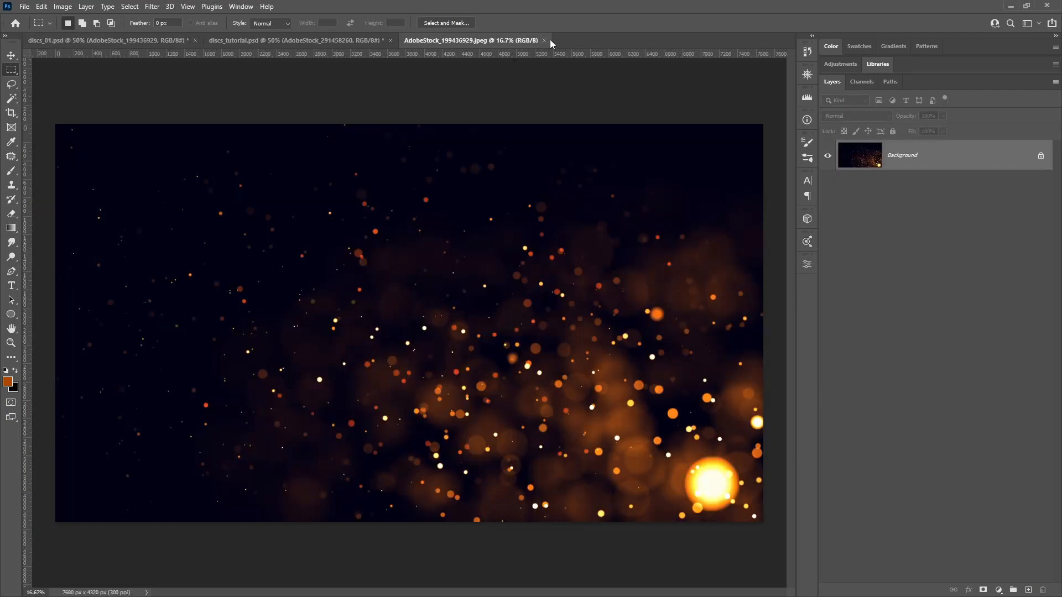
pyautogui.click(543, 42)
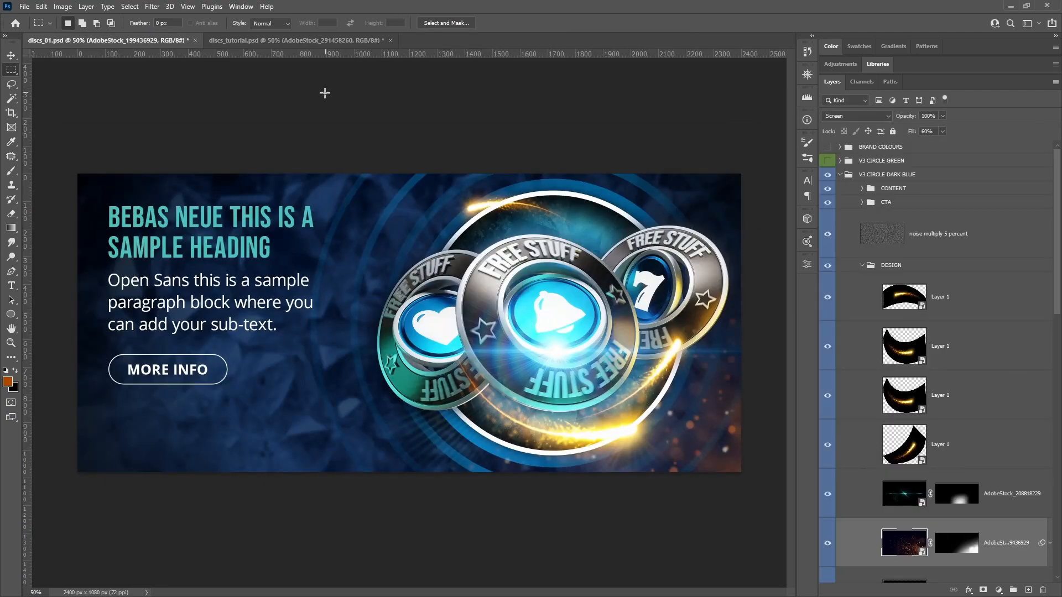
# - Place AdobeStock_199436929.jpeg from the Adobe Free folder in File Explorer into discs_tutorial.psd
pyautogui.click(302, 40)
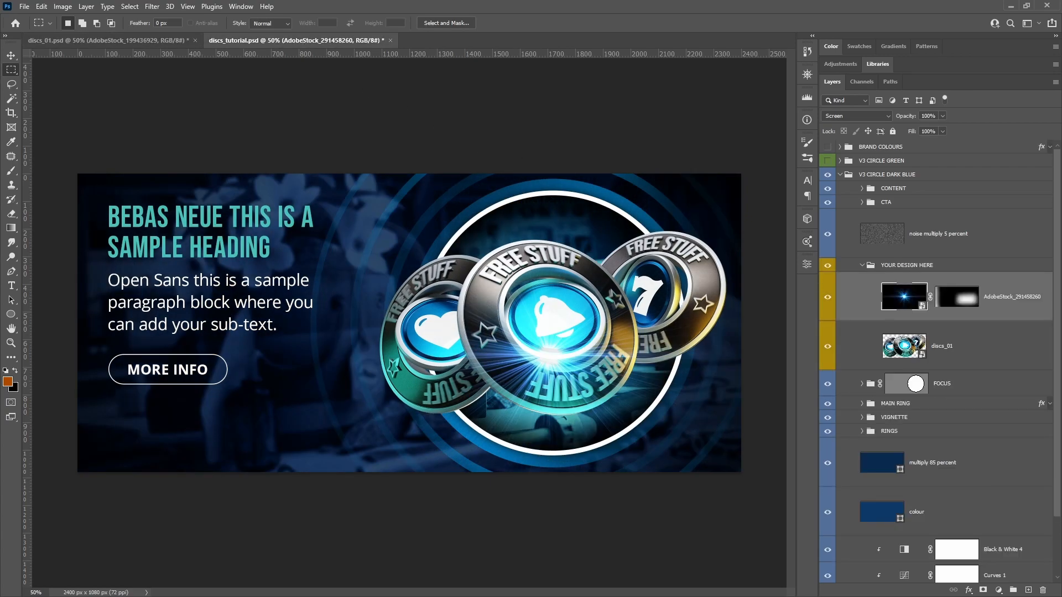
pyautogui.hotkey('alt', 'Tab')
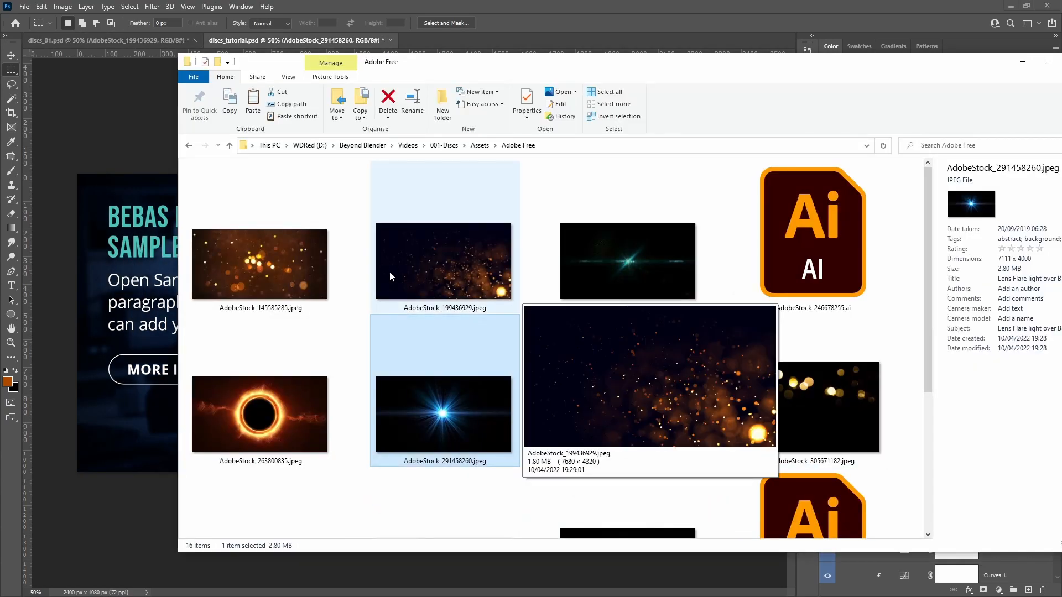
pyautogui.moveTo(262, 270)
pyautogui.moveTo(457, 275)
pyautogui.moveTo(455, 269); pyautogui.dragTo(127, 244)
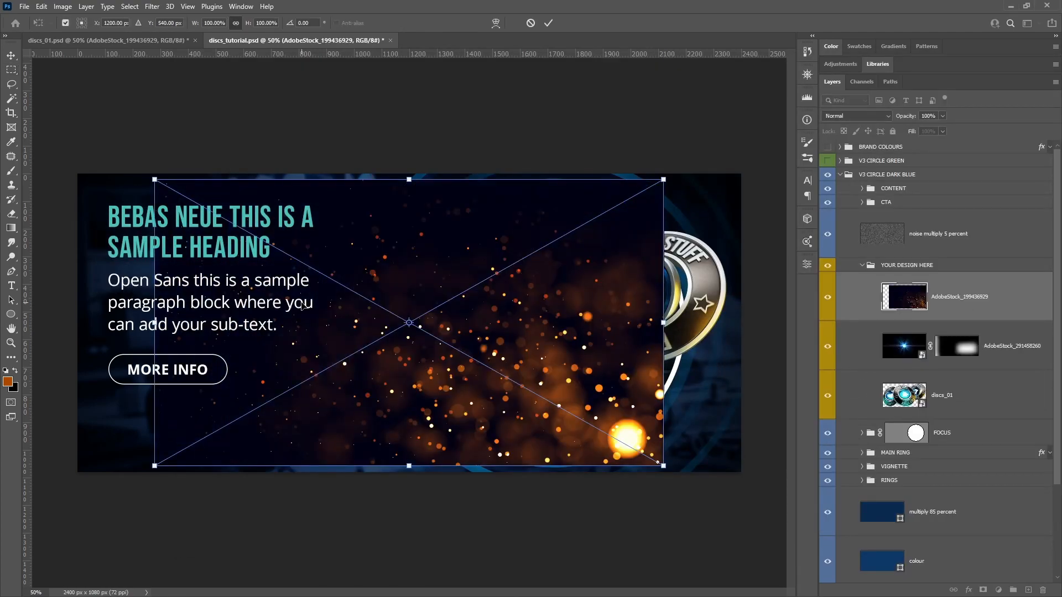
pyautogui.press('Return')
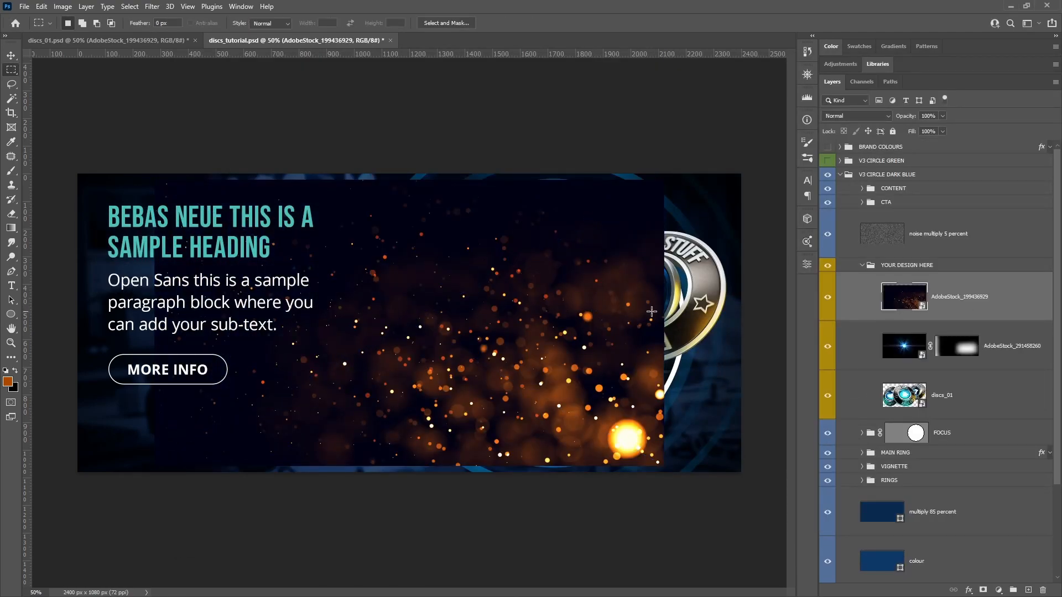
# - Move the AdobeStock_199436929 layer between the flare and discs_01 layers and set its blend mode to Screen
pyautogui.moveTo(994, 296); pyautogui.dragTo(982, 385)
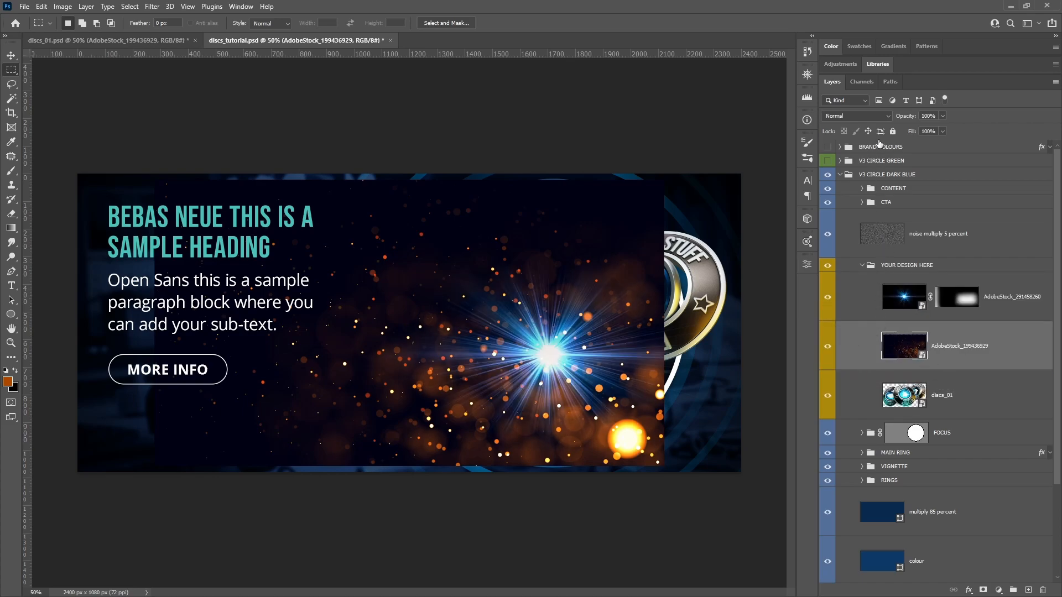
pyautogui.click(856, 115)
pyautogui.click(844, 212)
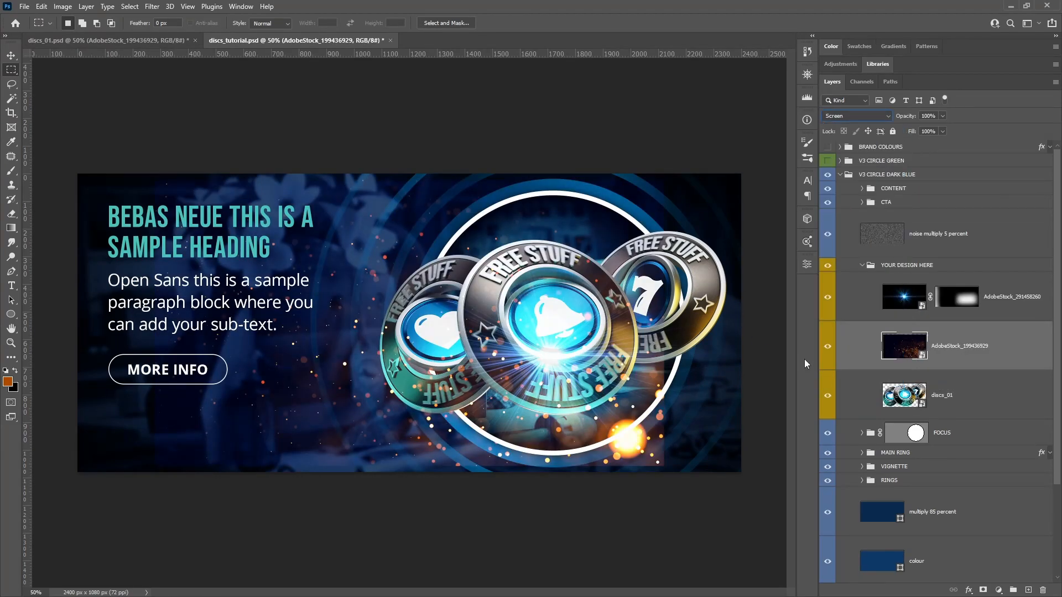
# - Scale the sparks image to 127.96% and position it over the banner's lower-right area with its bright orb outside the canvas
pyautogui.click(11, 56)
pyautogui.moveTo(478, 320); pyautogui.dragTo(587, 345)
pyautogui.moveTo(277, 206); pyautogui.dragTo(137, 113)
pyautogui.moveTo(527, 282); pyautogui.dragTo(612, 339)
pyautogui.moveTo(651, 383); pyautogui.dragTo(668, 379)
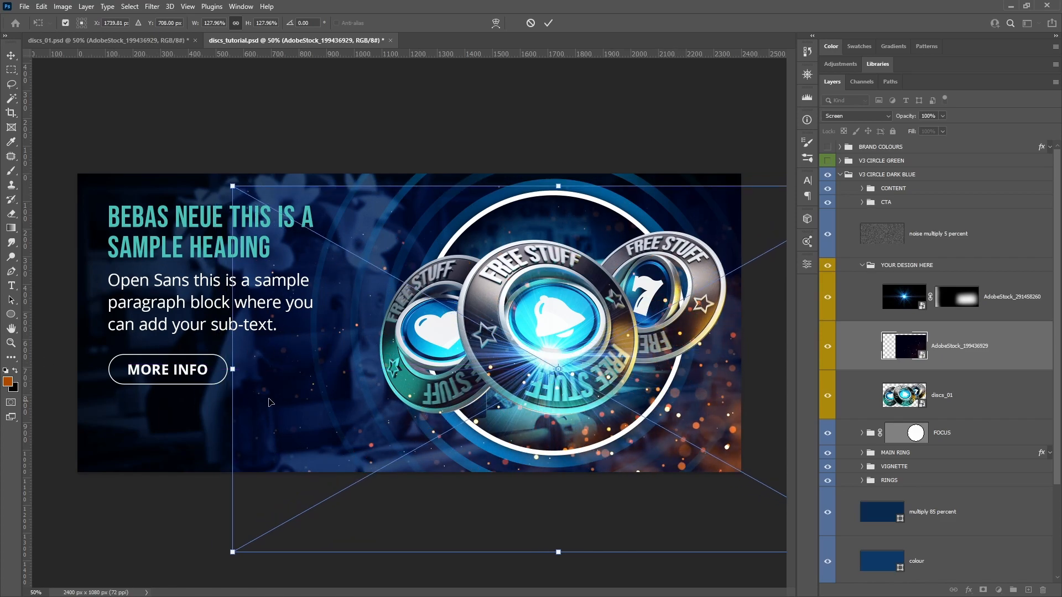
pyautogui.press('Return')
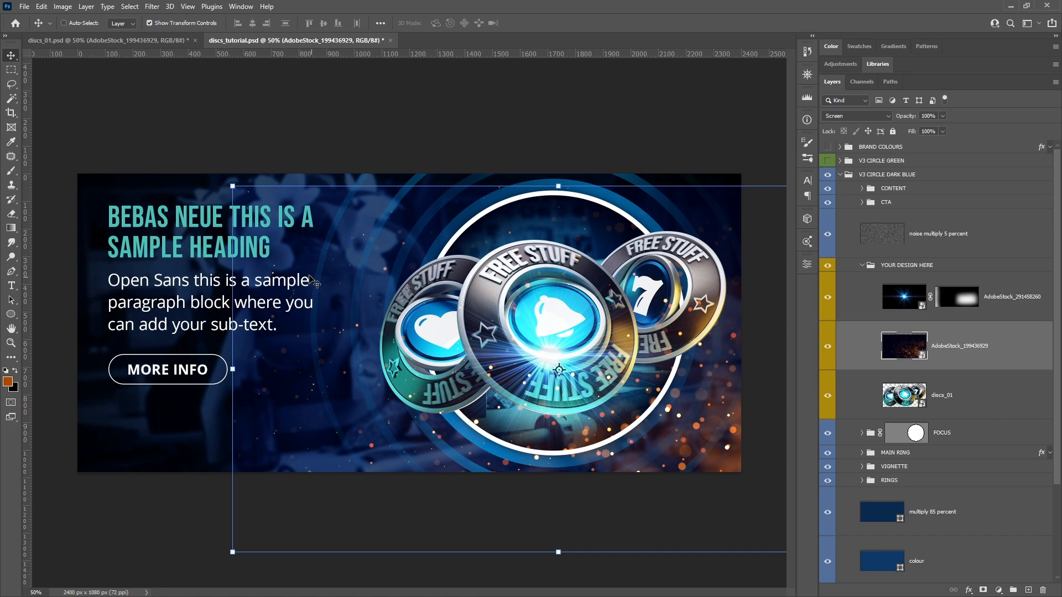
pyautogui.click(11, 69)
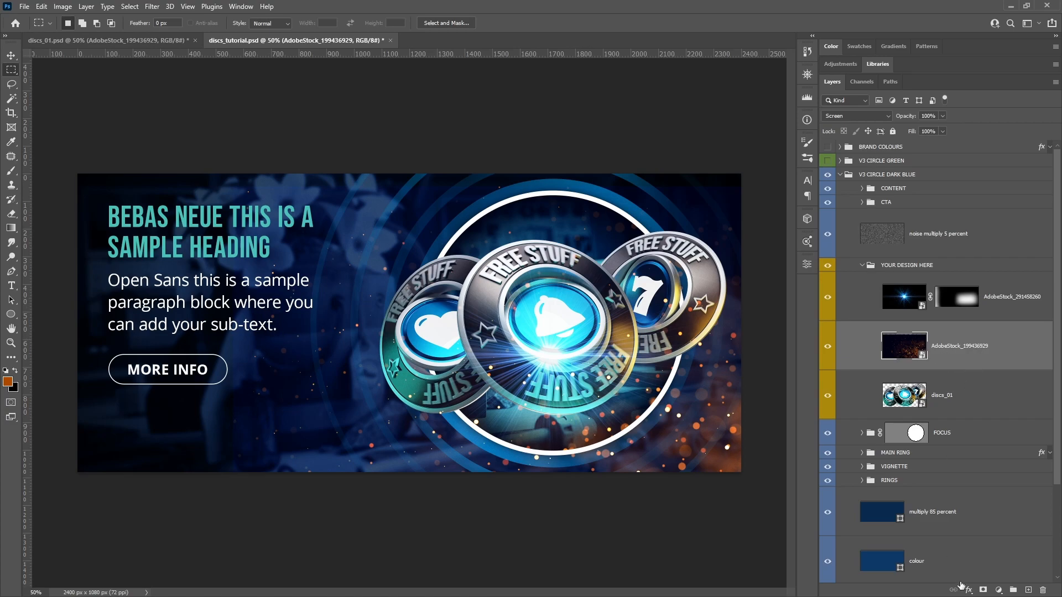
# - Add a mask to the AdobeStock_199436929 layer and paint out the sparks around the text and upper canvas with a soft black 1100 px brush
pyautogui.click(983, 590)
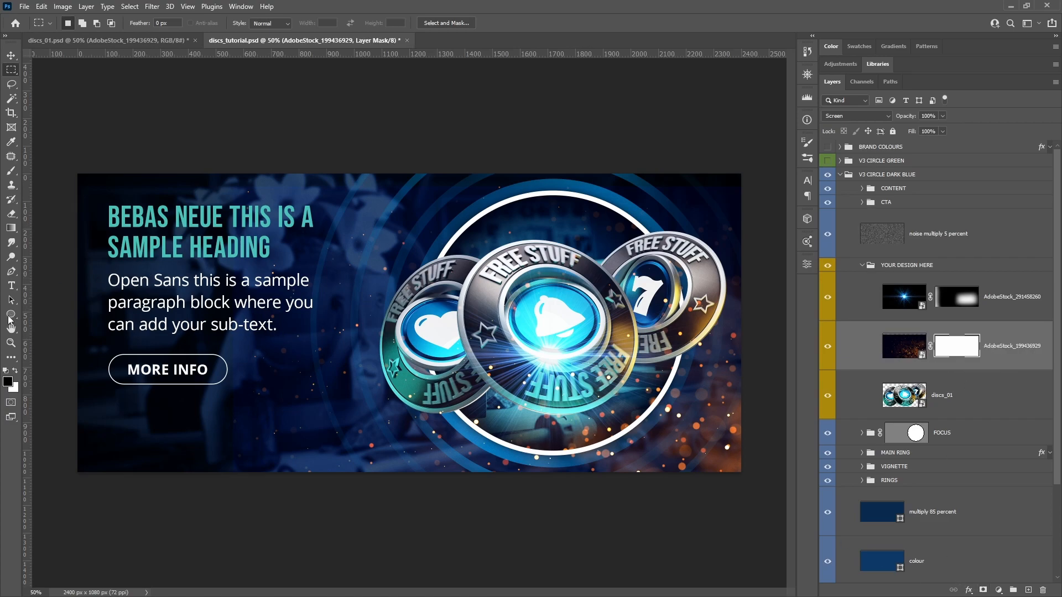
pyautogui.click(11, 170)
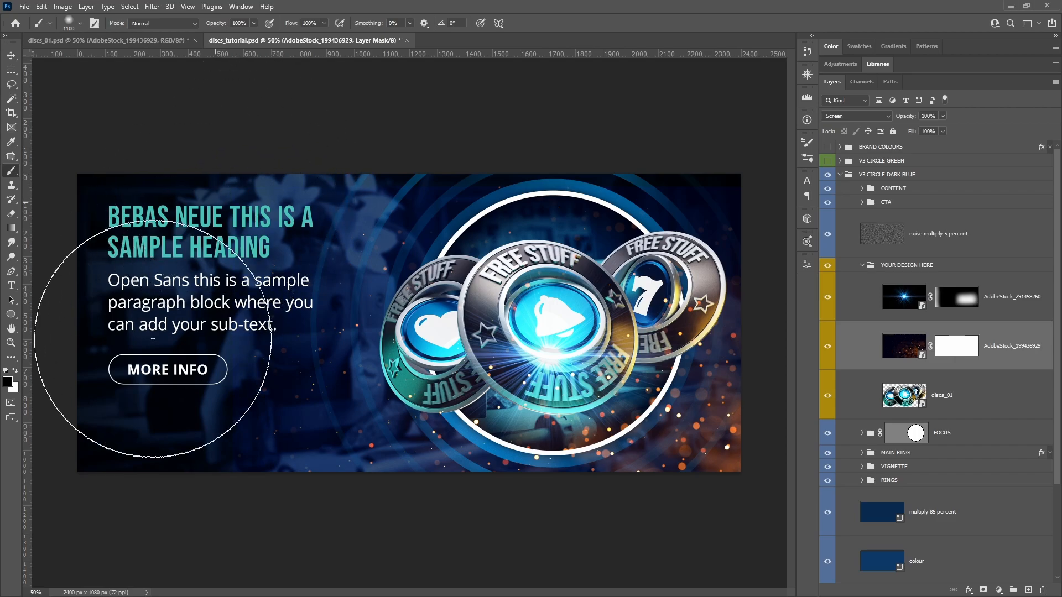
pyautogui.moveTo(231, 427)
pyautogui.mouseDown()
pyautogui.moveTo(178, 225)
pyautogui.moveTo(277, 213)
pyautogui.moveTo(443, 169)
pyautogui.mouseUp()
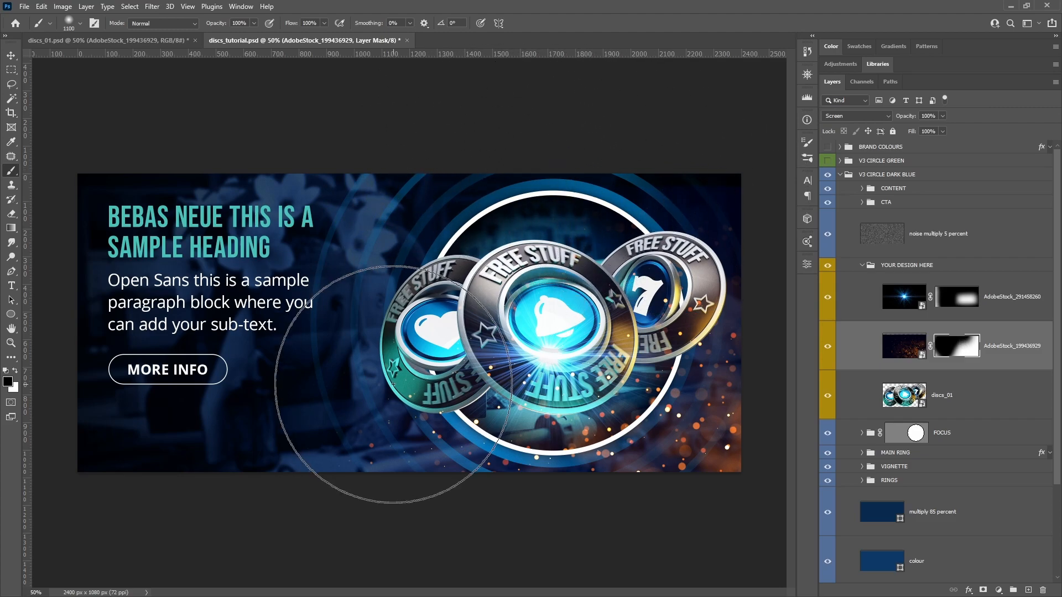
# - Enlarge the brush to 2100 px and soften the sparks mask further, keeping the sparks only near the banner's lower-right corner
pyautogui.press(']')
pyautogui.press(']')
pyautogui.press(']')
pyautogui.press(']')
pyautogui.press(']')
pyautogui.press(']')
pyautogui.press(']')
pyautogui.press(']')
pyautogui.press(']')
pyautogui.press(']')
pyautogui.press(']')
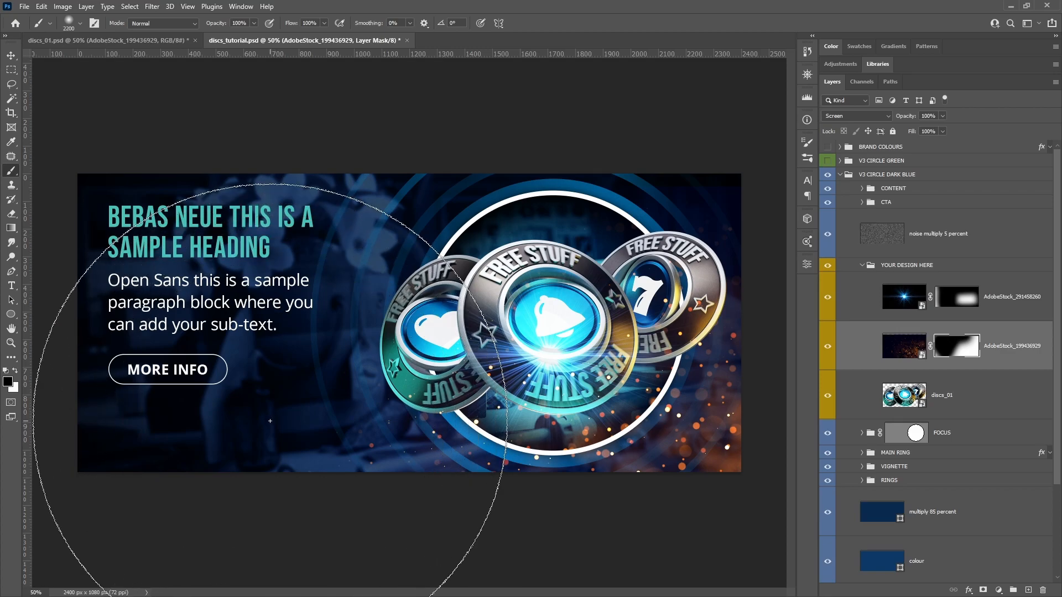
pyautogui.press('[')
pyautogui.click(308, 212)
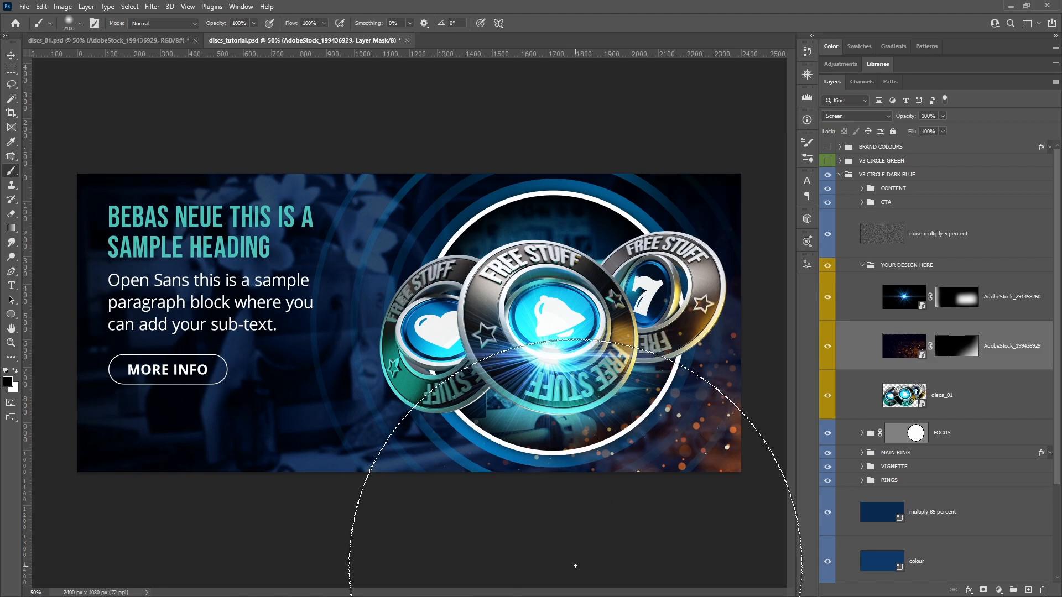
pyautogui.press('m')
# - Set the AdobeStock_199436929 layer's fill to 70%
pyautogui.click(910, 352)
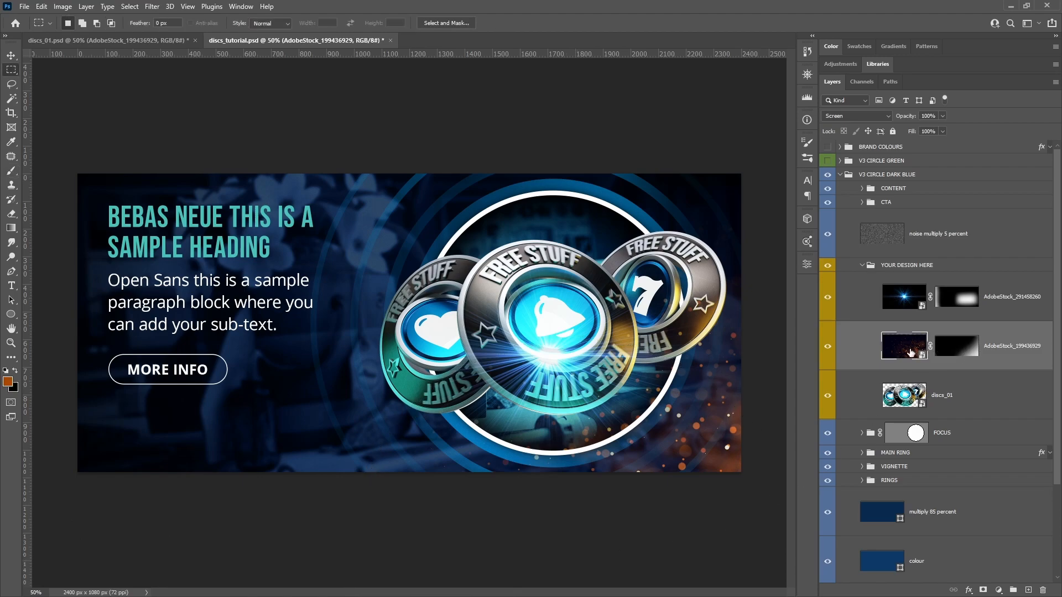
pyautogui.click(943, 131)
pyautogui.moveTo(944, 150); pyautogui.dragTo(921, 144)
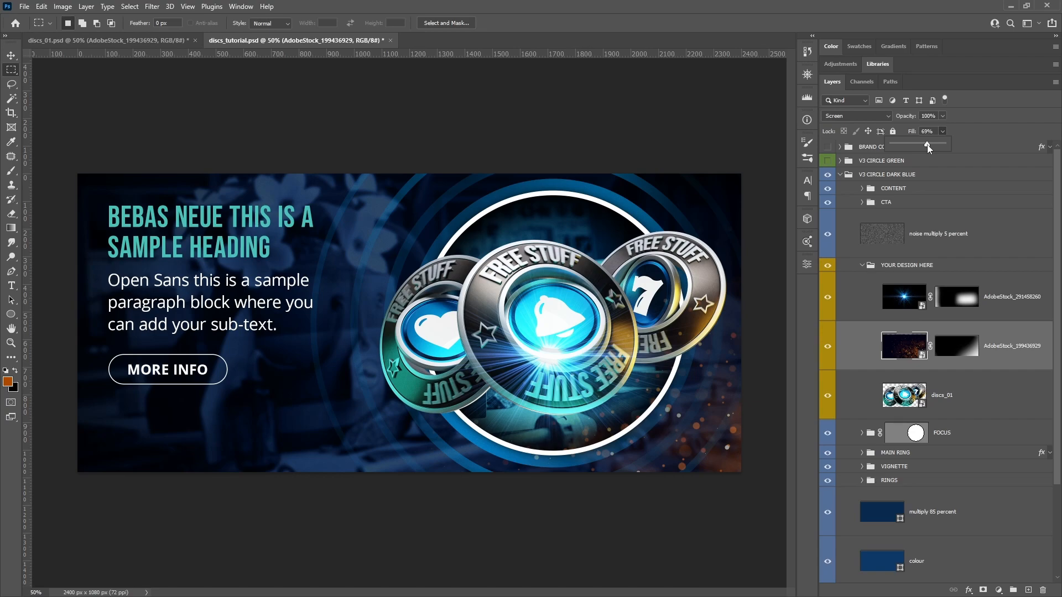
pyautogui.press('Return')
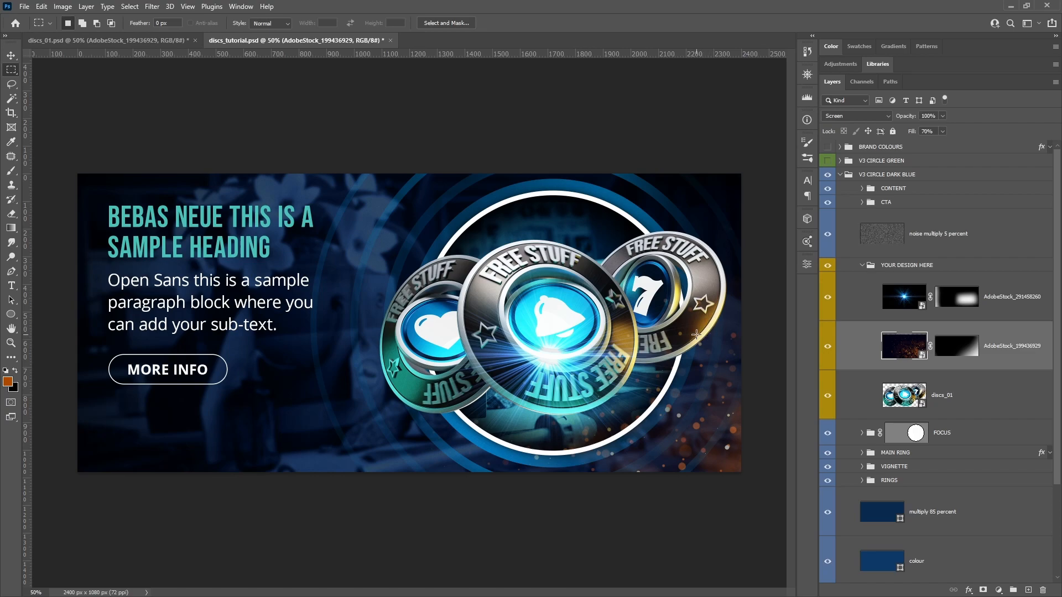
# - Compare the banner with and without the AdobeStock_199436929 sparks layer
pyautogui.click(827, 347)
pyautogui.click(826, 347)
pyautogui.click(827, 348)
pyautogui.click(828, 348)
pyautogui.click(828, 348)
pyautogui.click(828, 348)
# - Add a Hue/Saturation adjustment above the AdobeStock_199436929 sparks layer and clip it to that layer
pyautogui.click(999, 590)
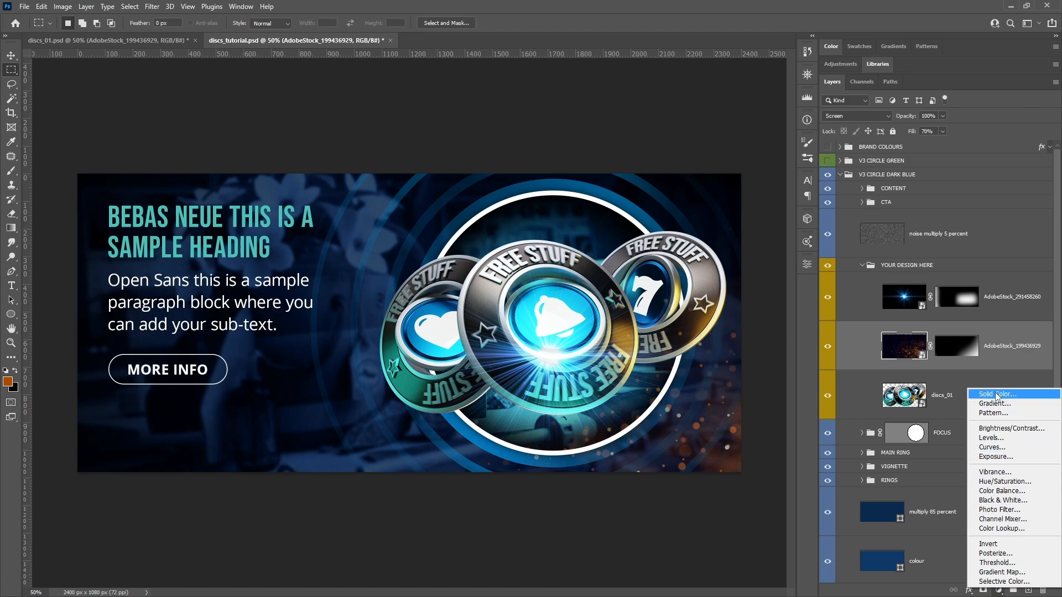
pyautogui.click(998, 482)
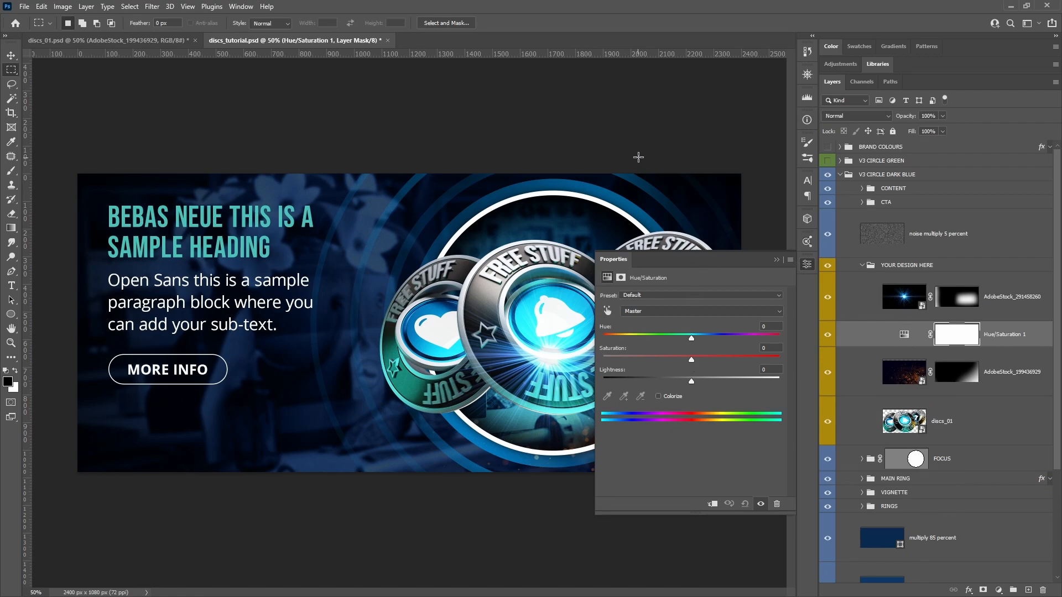
pyautogui.click(802, 265)
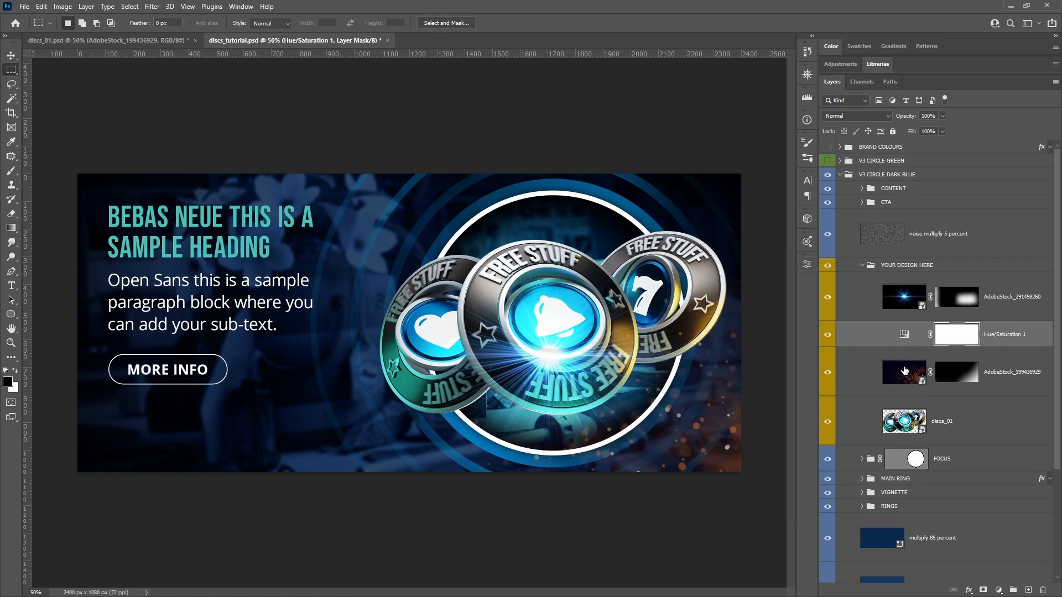
pyautogui.click(871, 364)
pyautogui.click(871, 344)
pyautogui.click(864, 343)
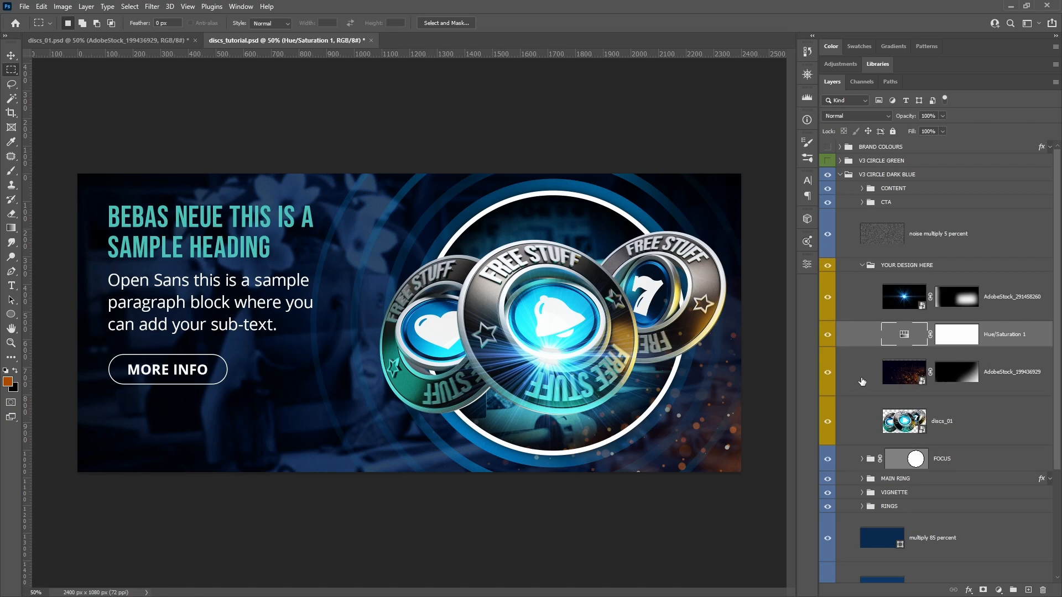
pyautogui.keyDown('alt'); pyautogui.click(854, 345); pyautogui.keyUp('alt')
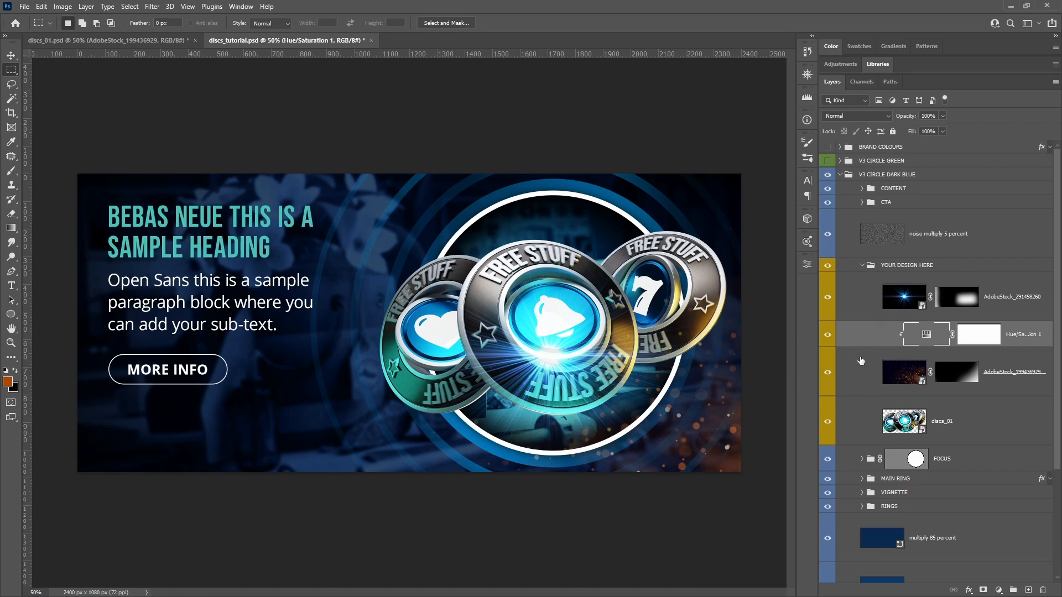
# - Try desaturating the sparks by setting the clipped Hue/Saturation adjustment's saturation to -100
pyautogui.click(827, 336)
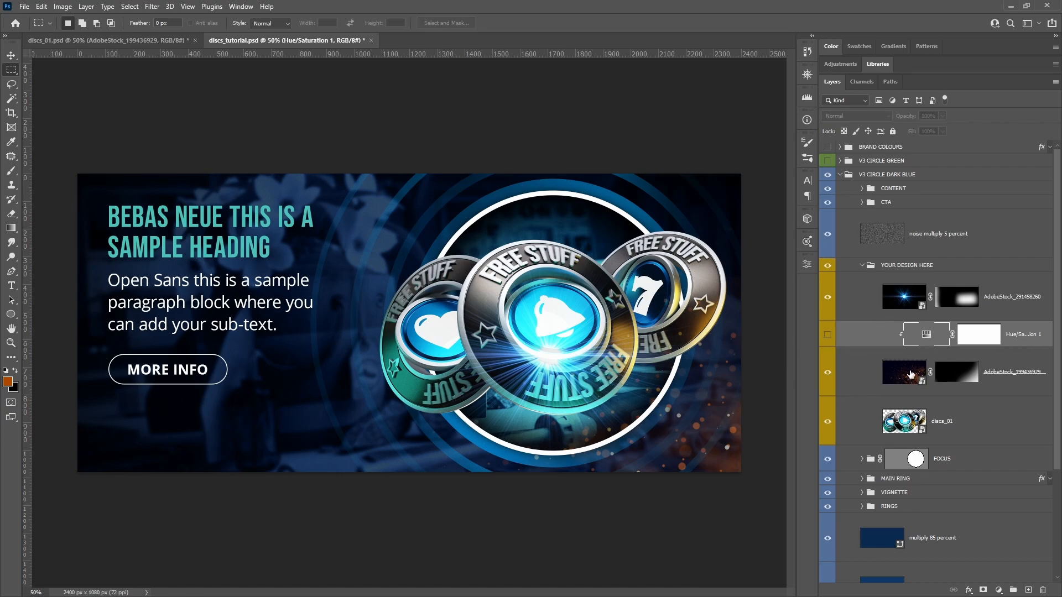
pyautogui.click(827, 335)
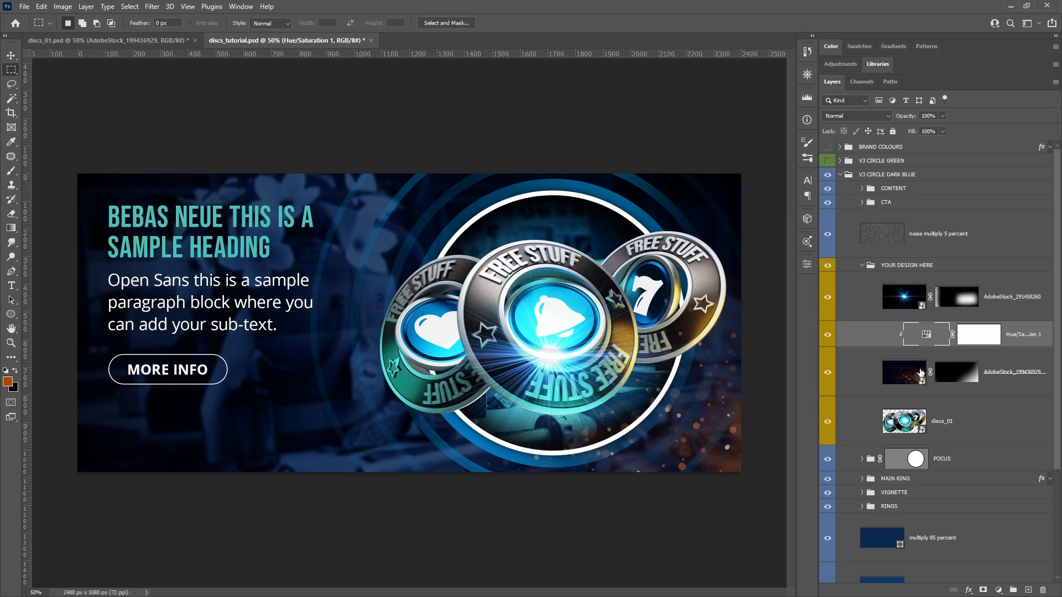
pyautogui.doubleClick(926, 335)
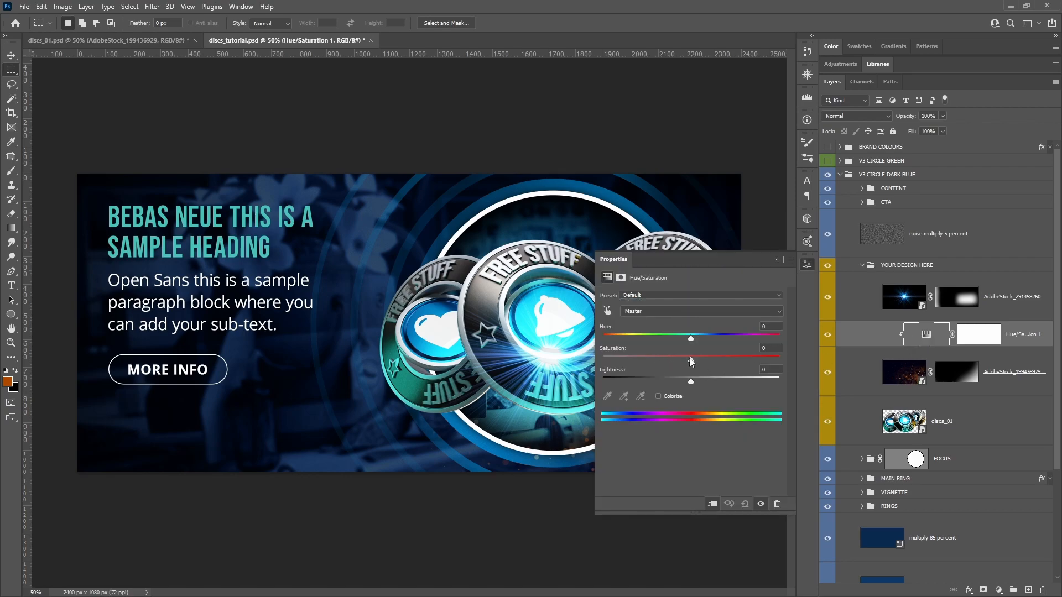
pyautogui.click(857, 368)
pyautogui.click(807, 263)
pyautogui.click(851, 339)
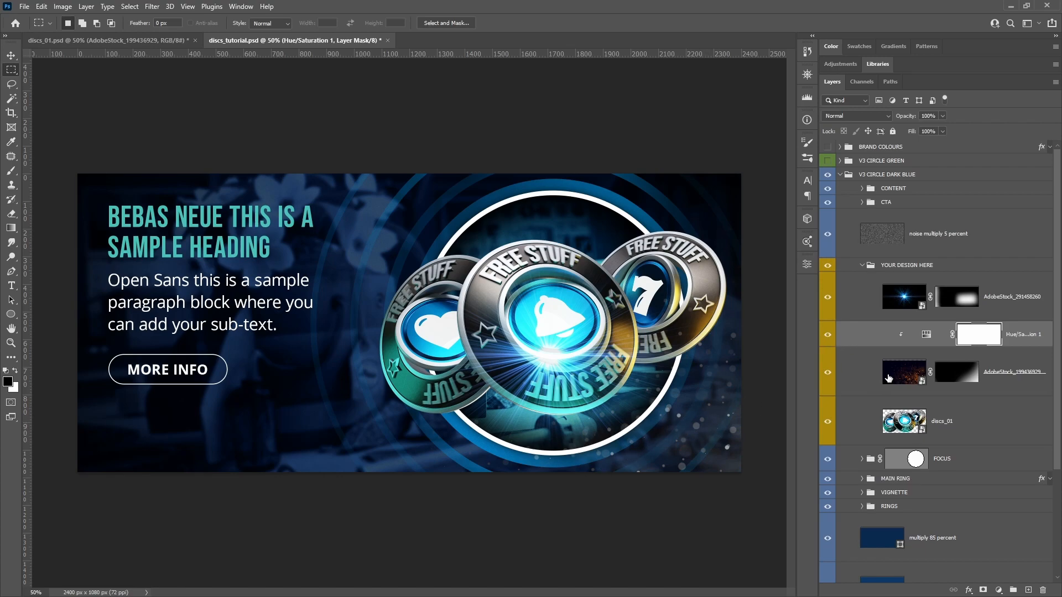
# - Return the clipped adjustment's saturation to 0 and try raising its lightness to +35
pyautogui.doubleClick(925, 335)
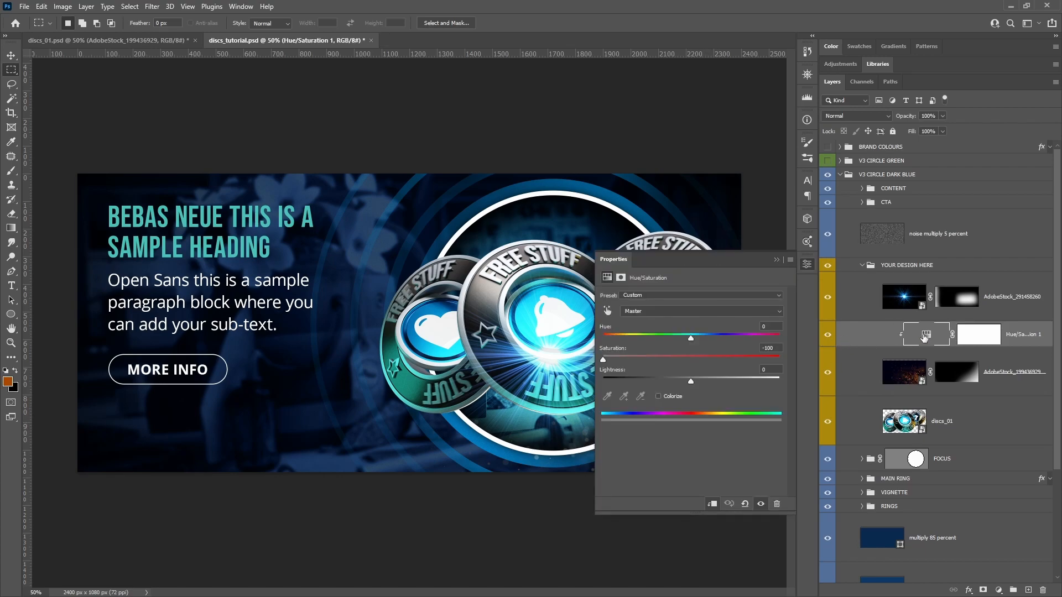
pyautogui.moveTo(603, 360); pyautogui.dragTo(691, 363)
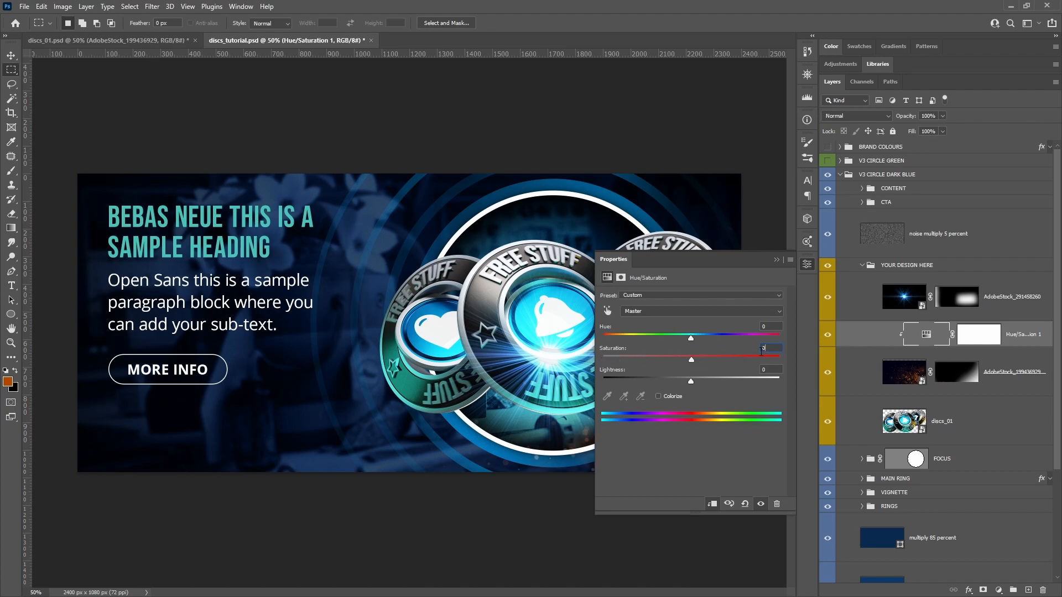
pyautogui.moveTo(690, 381); pyautogui.dragTo(722, 380)
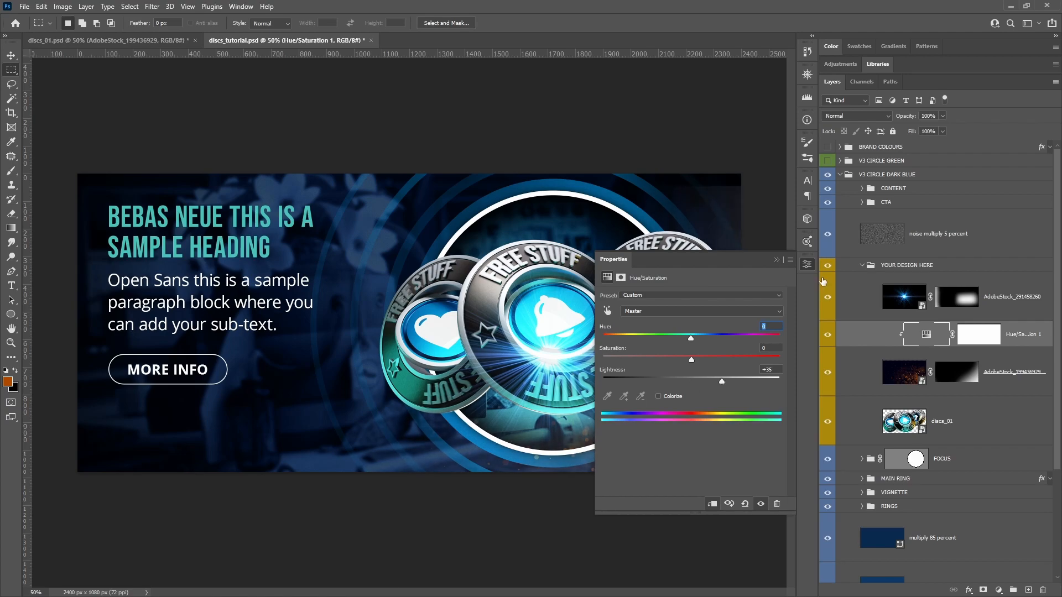
pyautogui.click(807, 265)
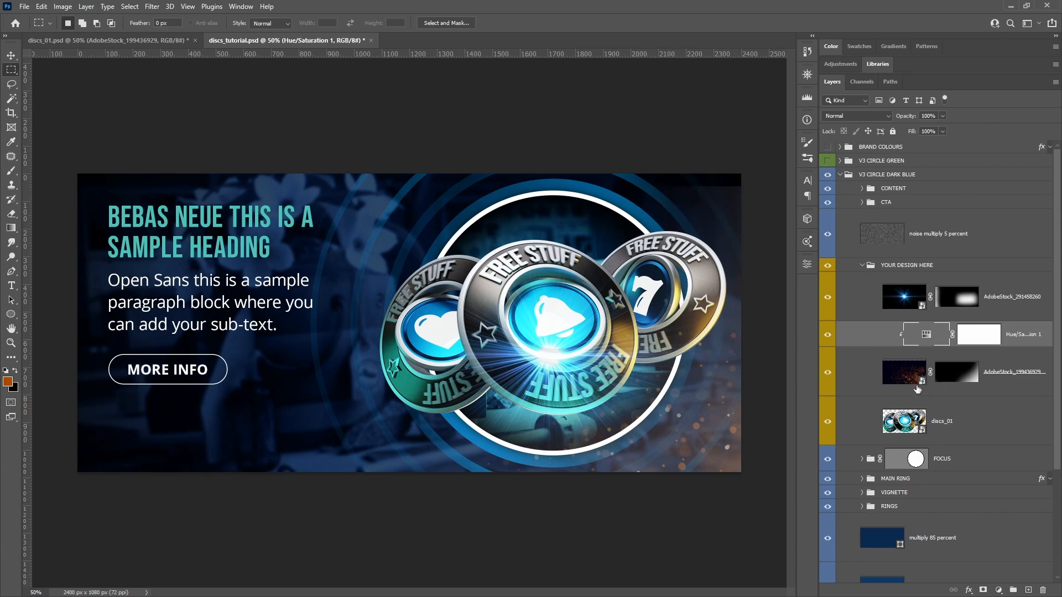
# - Delete the clipped Hue/Saturation adjustment layer and save discs_tutorial.psd
pyautogui.moveTo(868, 340); pyautogui.dragTo(994, 554)
pyautogui.hotkey('ctrl', 's')
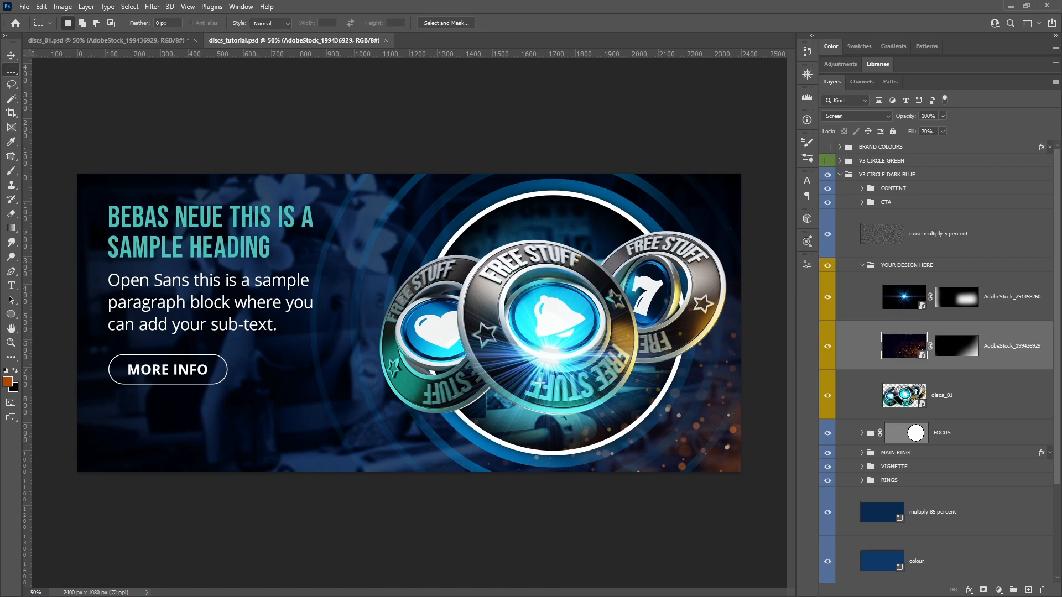
# - After checking discs_01.psd, place AdobeStock_321035875.jpeg from the Adobe Free folder in File Explorer into discs_tutorial.psd
pyautogui.click(158, 41)
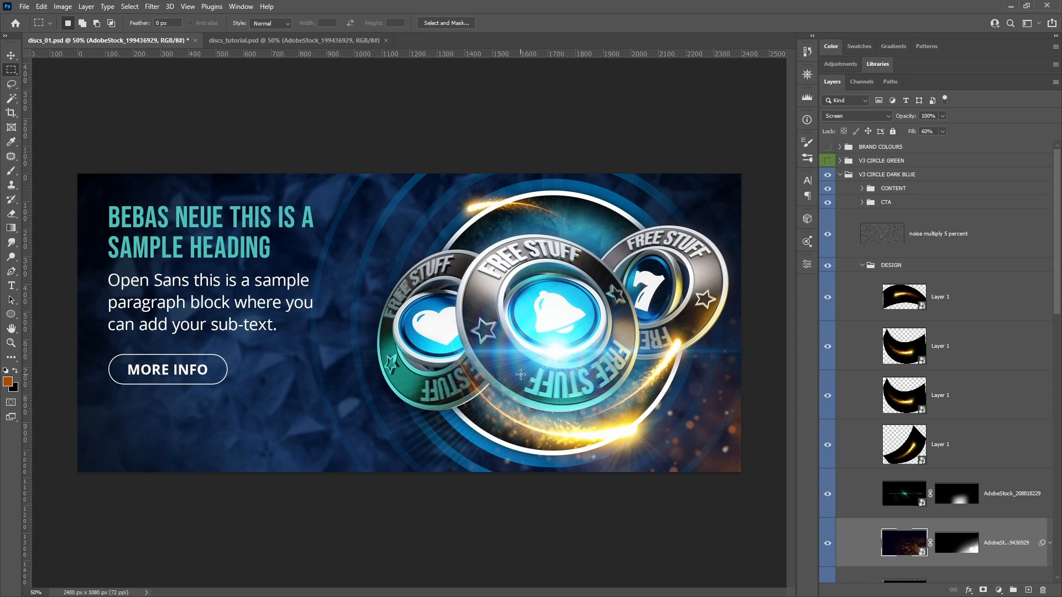
pyautogui.click(269, 43)
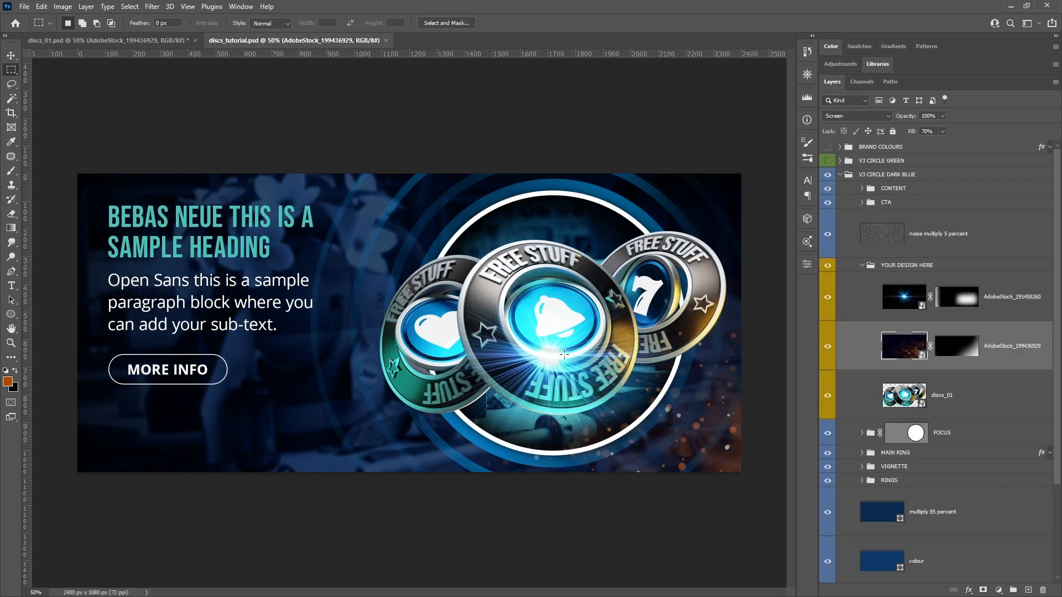
pyautogui.hotkey('alt', 'Tab')
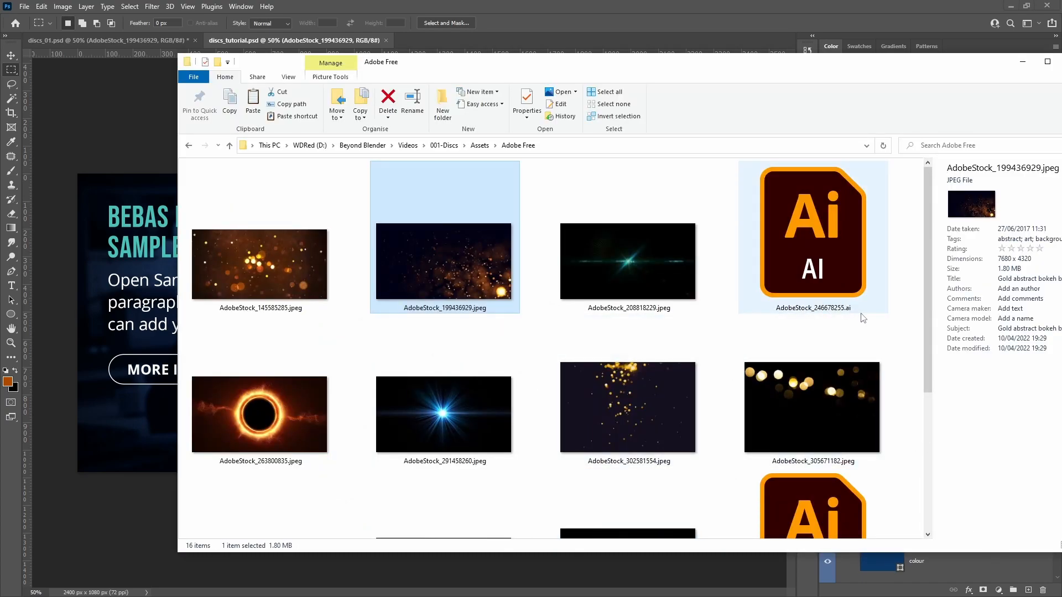
pyautogui.moveTo(927, 294); pyautogui.dragTo(925, 348)
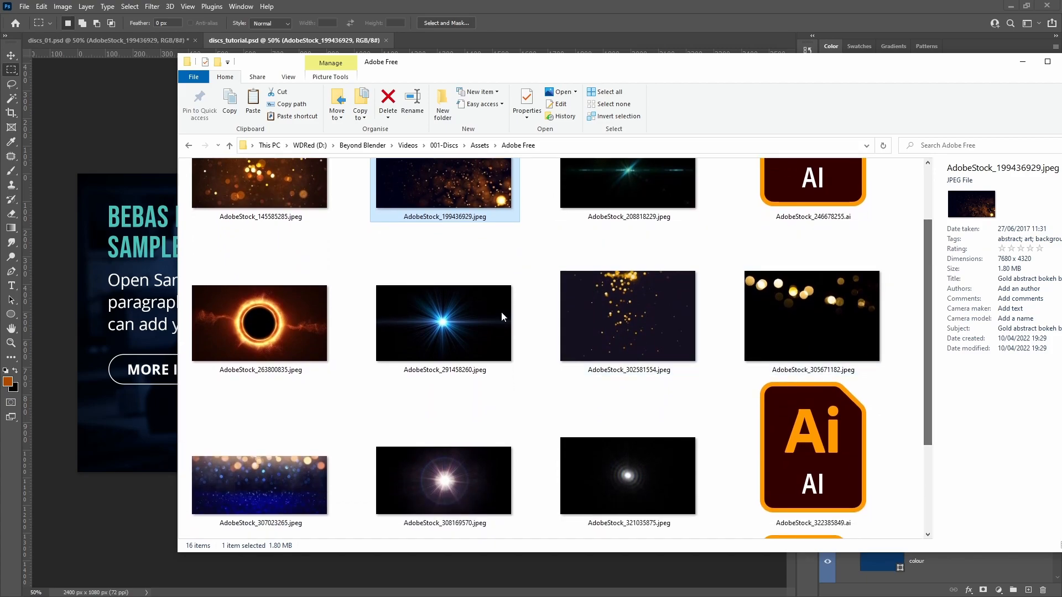
pyautogui.moveTo(926, 410); pyautogui.dragTo(925, 496)
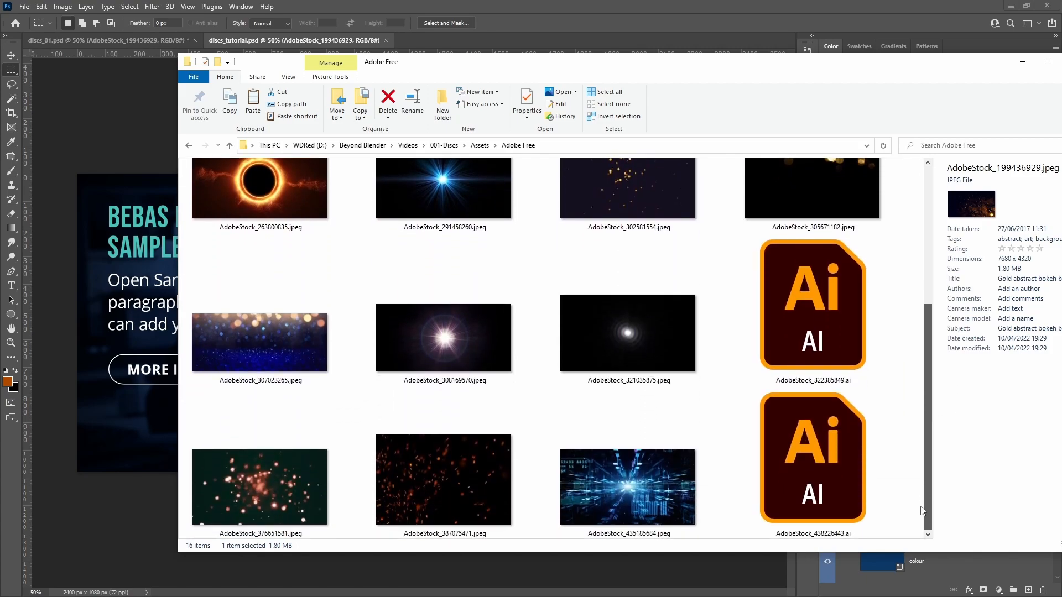
pyautogui.click(626, 344)
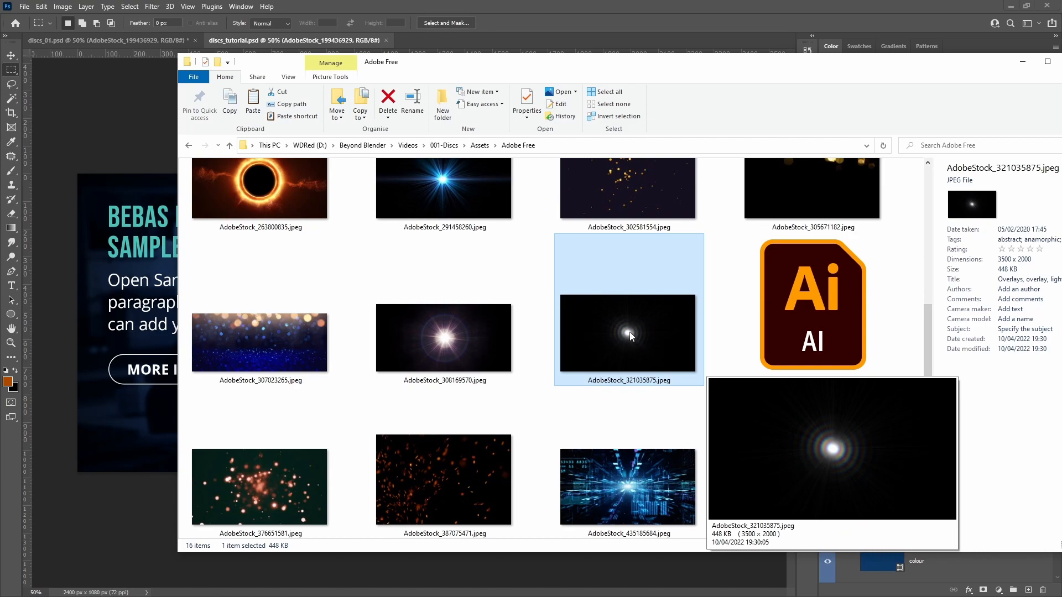
pyautogui.doubleClick(630, 335)
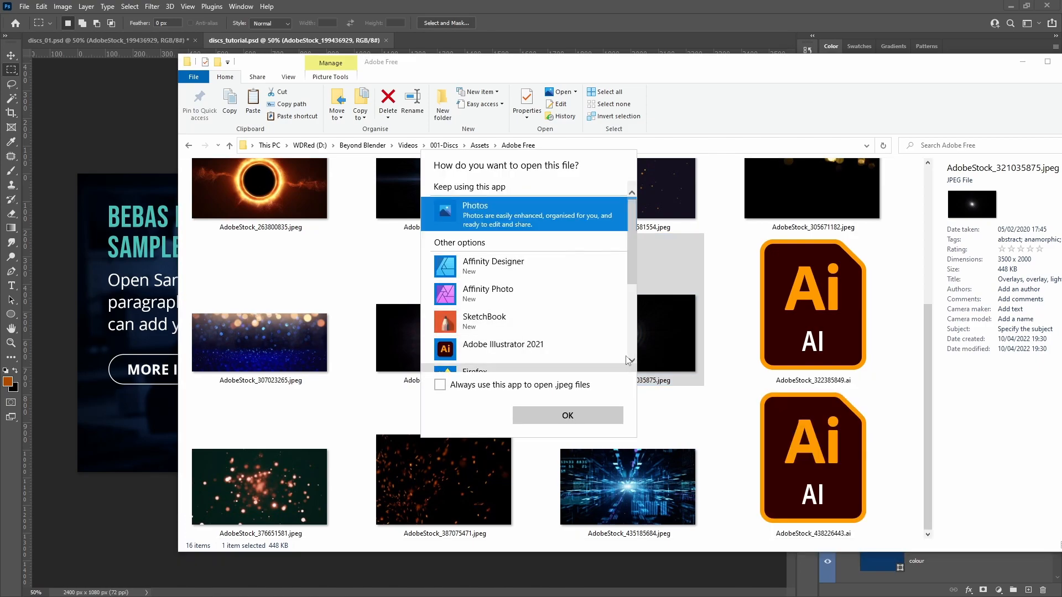
pyautogui.click(725, 371)
pyautogui.moveTo(683, 360); pyautogui.dragTo(141, 331)
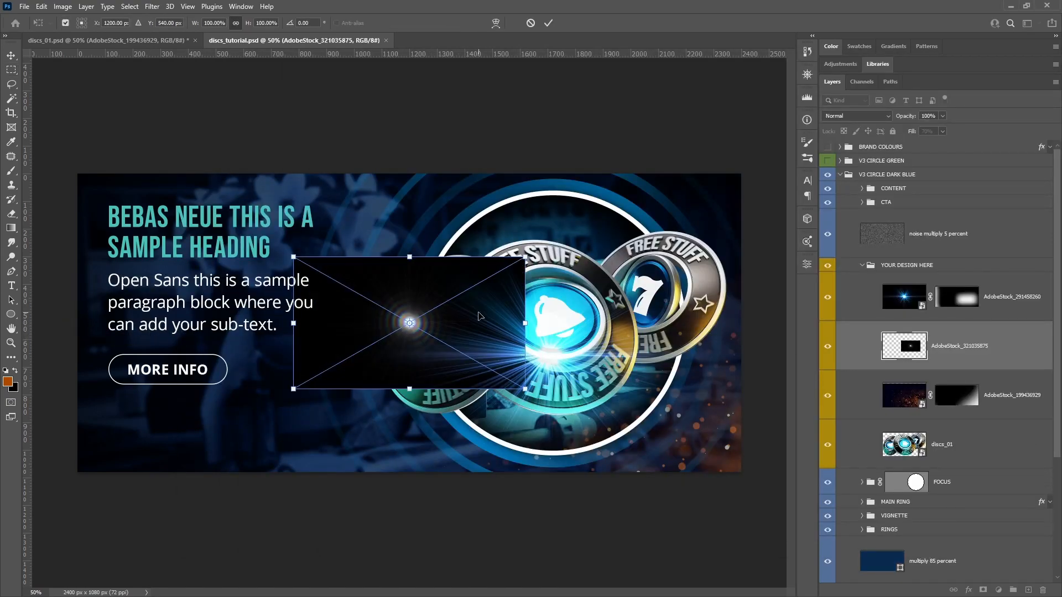
pyautogui.press('Return')
# - Scale the placed AdobeStock_321035875 flare image to 260.72%
pyautogui.press('v')
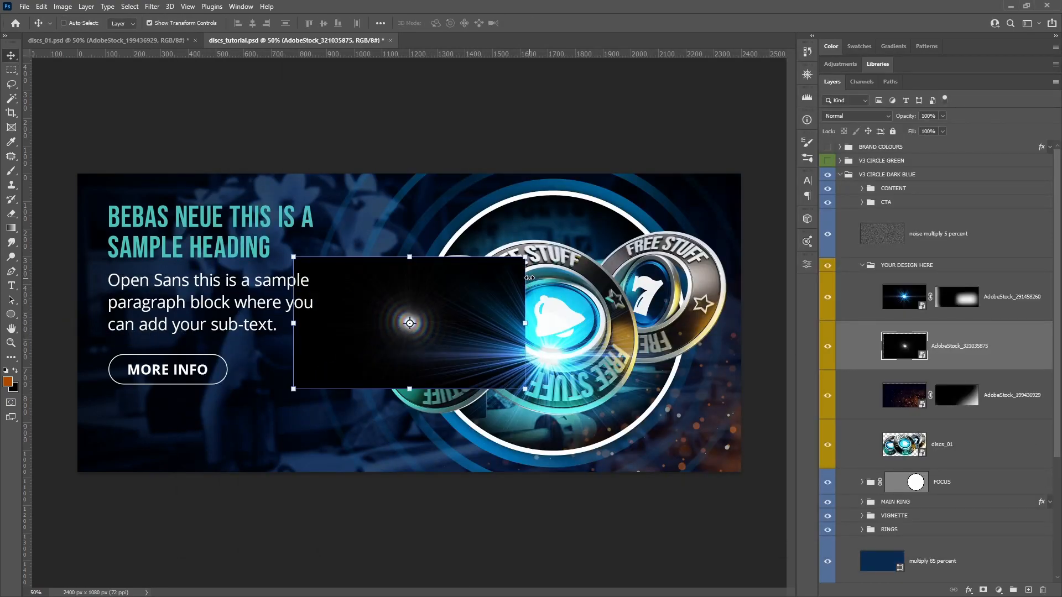
pyautogui.moveTo(524, 257); pyautogui.dragTo(719, 162)
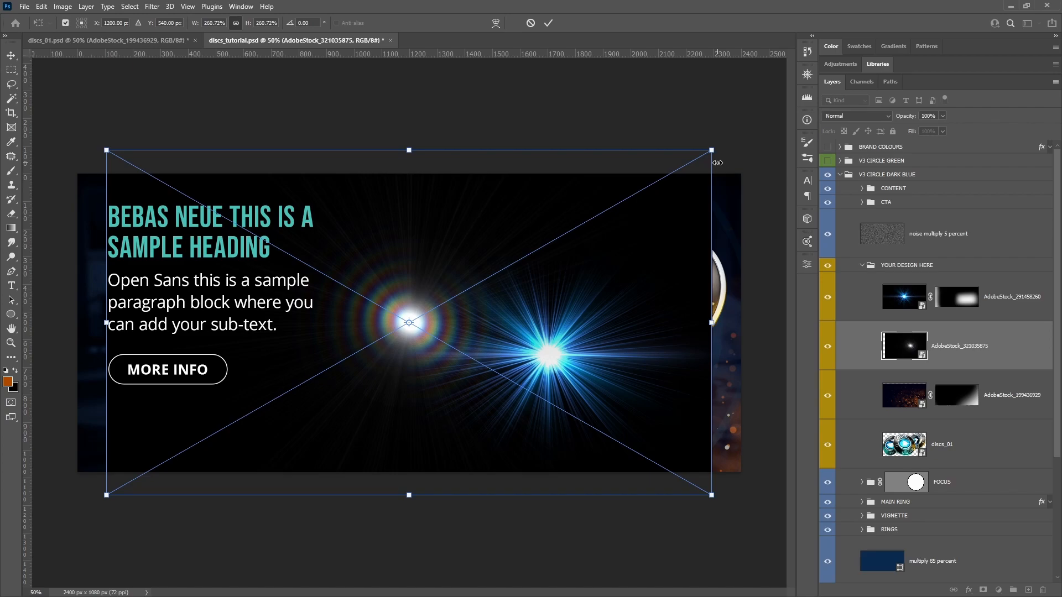
pyautogui.press('Return')
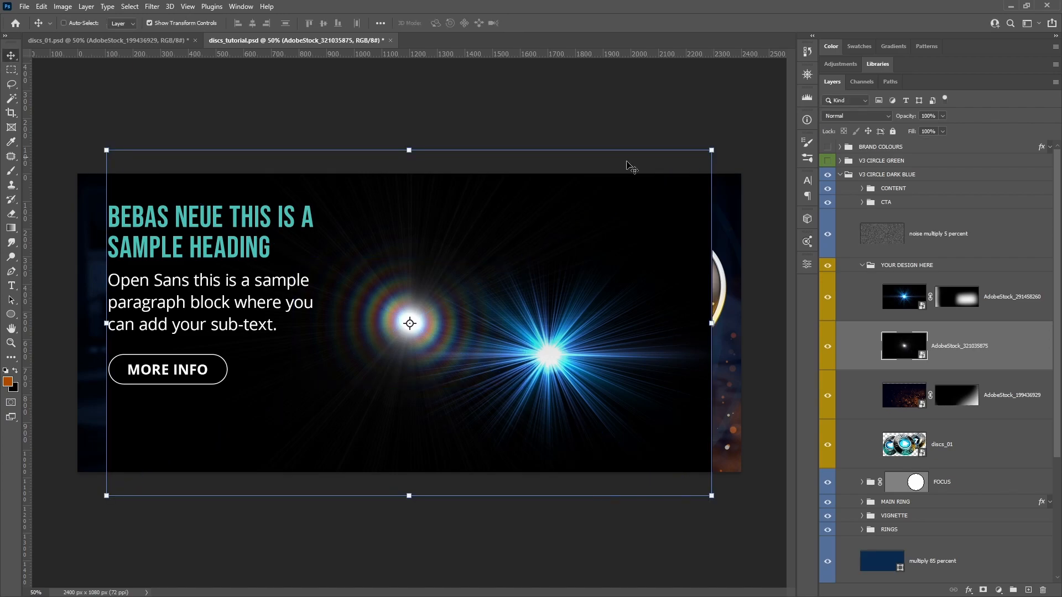
# - Centre the AdobeStock_321035875 flare over the blue flare on the front disc and set its blend mode to Screen
pyautogui.moveTo(446, 299); pyautogui.dragTo(580, 327)
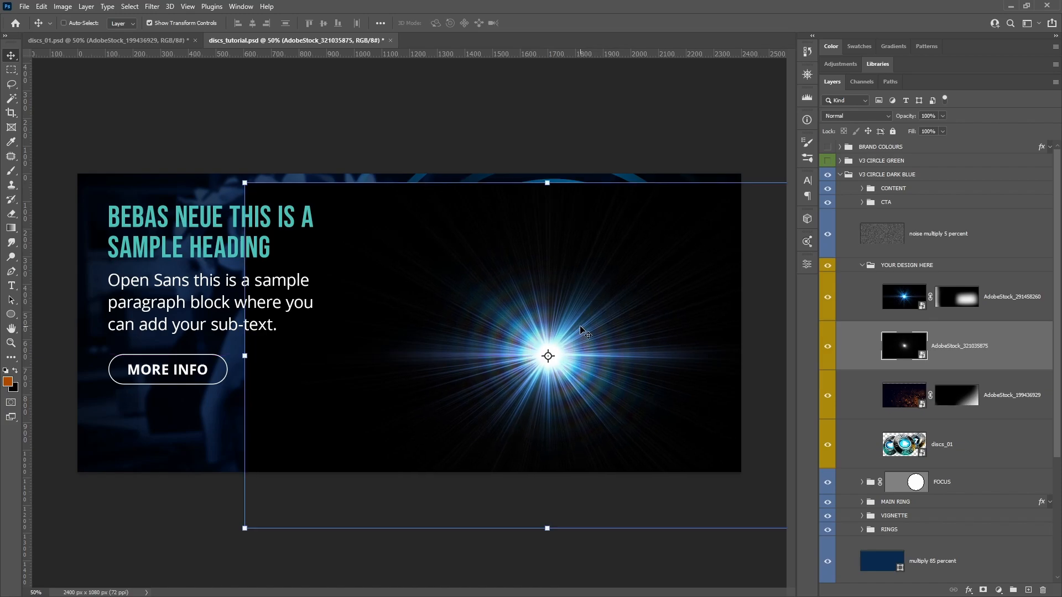
pyautogui.click(873, 116)
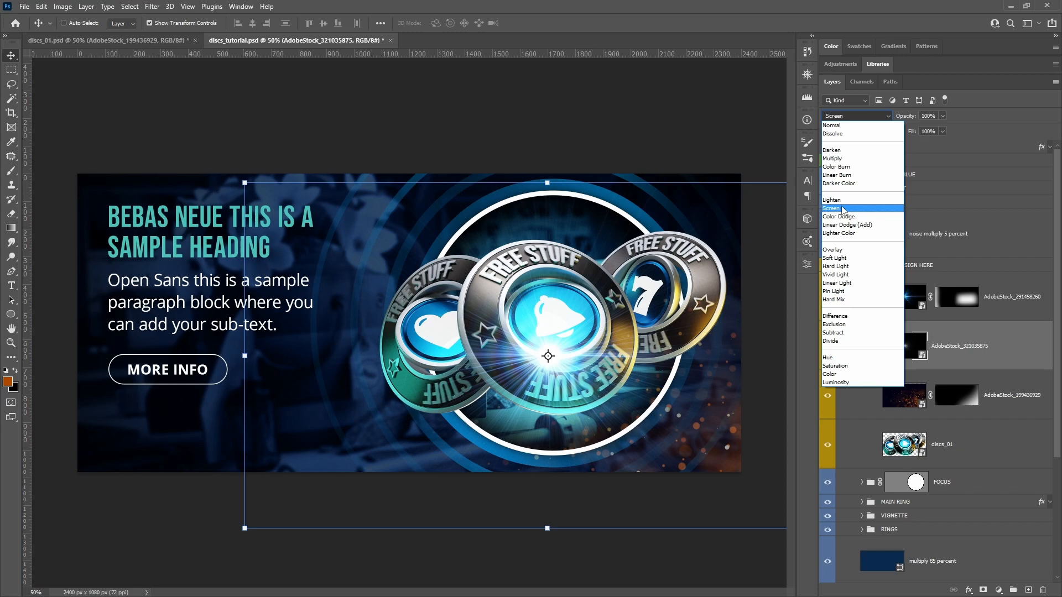
pyautogui.click(843, 210)
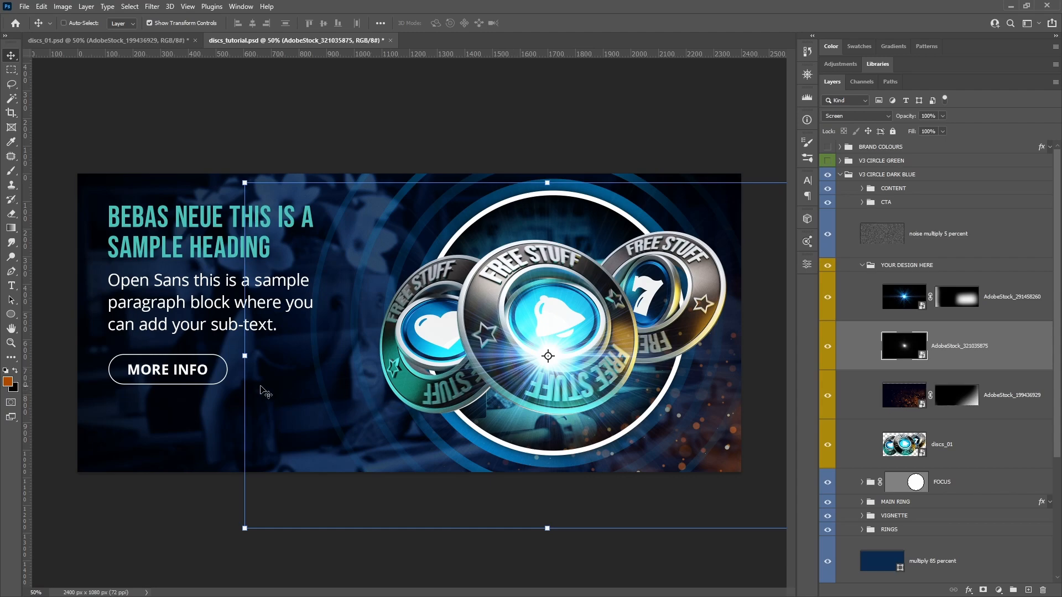
pyautogui.press('m')
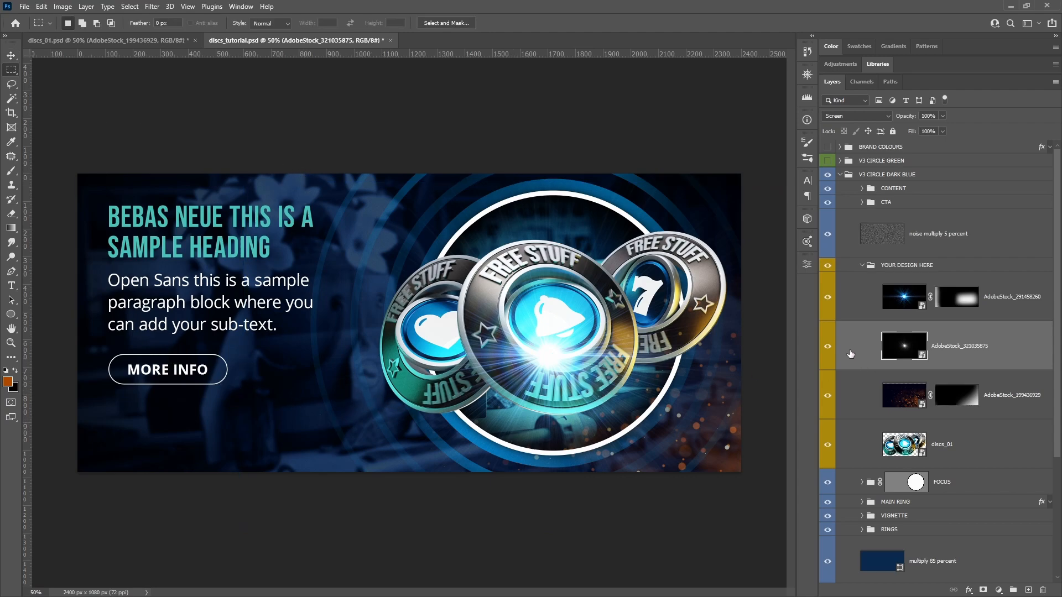
# - Compare the banner with and without the AdobeStock_321035875 flare layer to examine its effect on the front disc
pyautogui.click(827, 346)
pyautogui.click(827, 347)
pyautogui.click(827, 346)
pyautogui.click(827, 347)
pyautogui.click(828, 349)
pyautogui.click(828, 349)
pyautogui.click(827, 348)
pyautogui.click(828, 349)
pyautogui.click(828, 348)
pyautogui.click(828, 349)
pyautogui.click(828, 348)
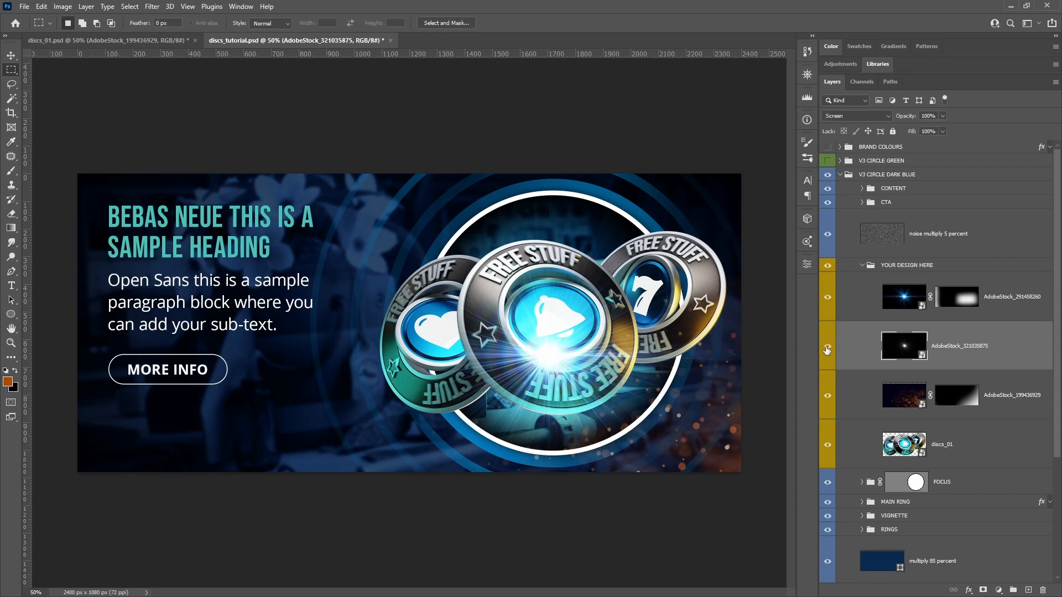
# - Duplicate the AdobeStock_321035875 flare layer within discs_tutorial.psd, keeping the same layer name
pyautogui.rightClick(1010, 348)
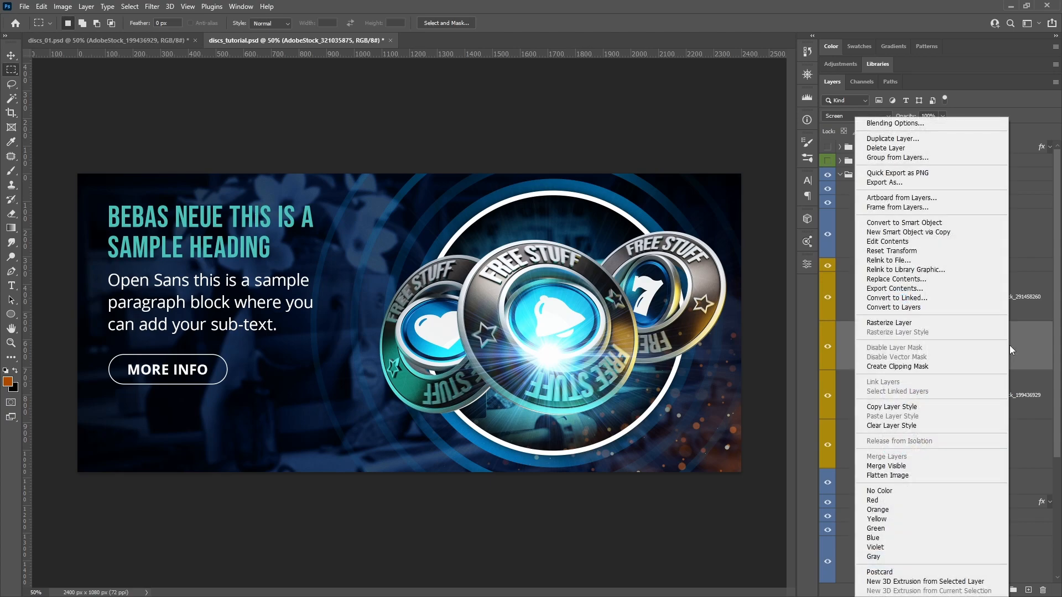
pyautogui.click(875, 144)
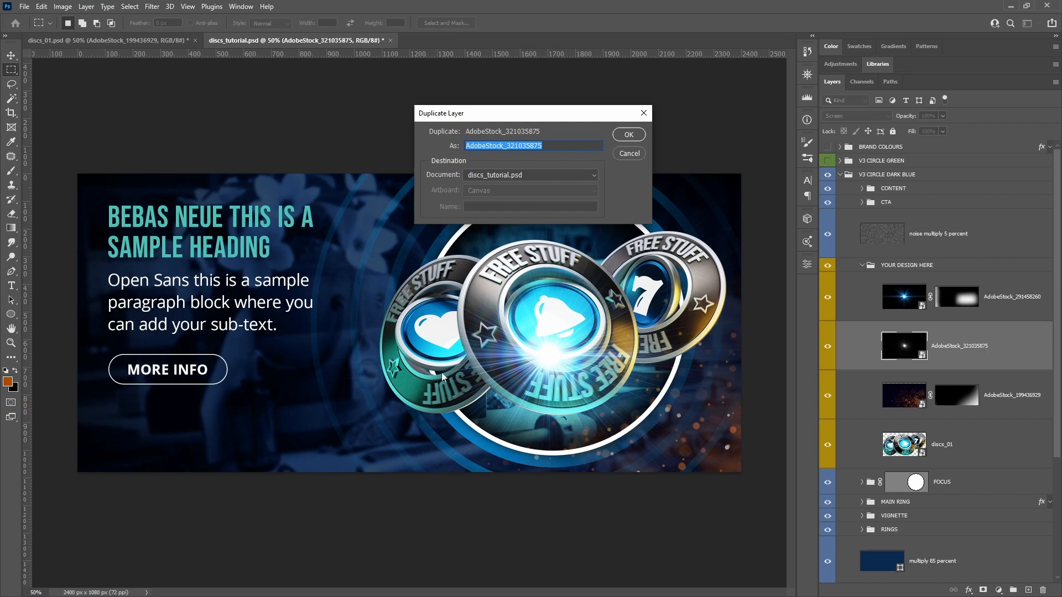
pyautogui.click(628, 135)
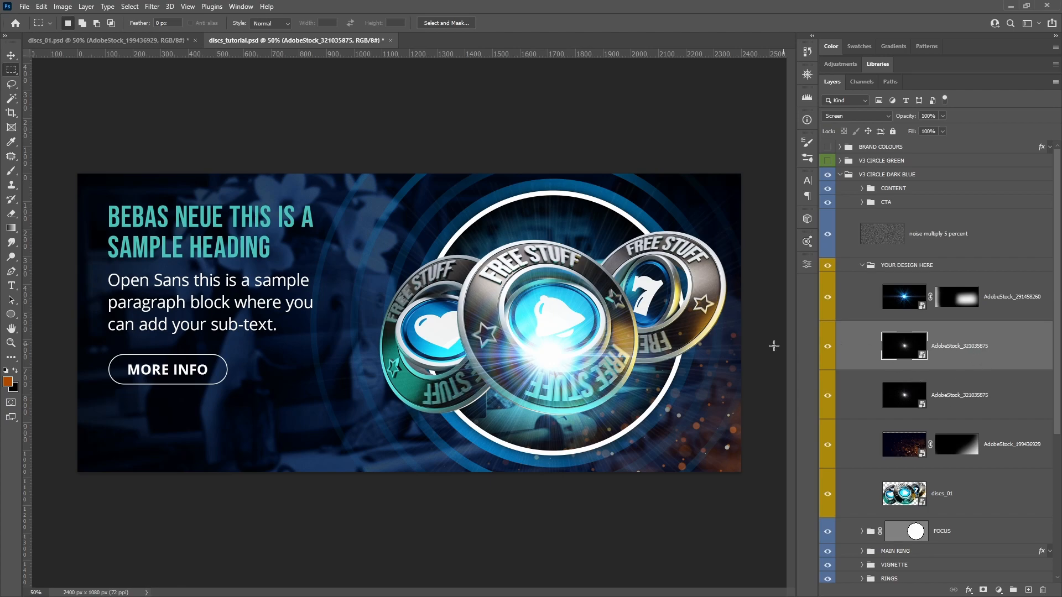
# - Try a third copy of the AdobeStock_321035875 flare layer and a lower Fill for the flare
pyautogui.moveTo(1002, 352); pyautogui.dragTo(1002, 331)
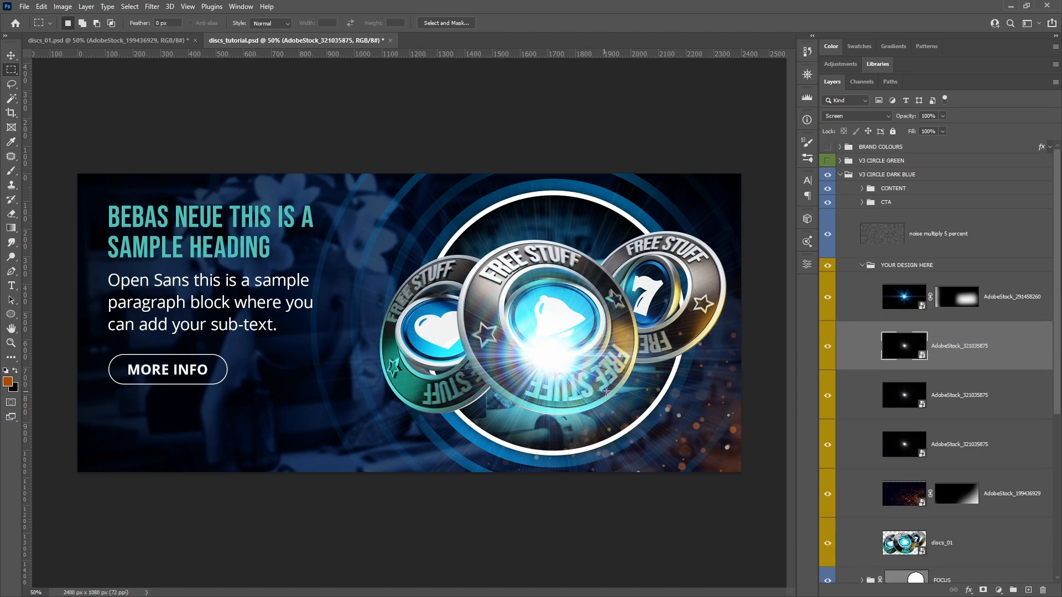
pyautogui.moveTo(516, 324)
pyautogui.mouseDown()
pyautogui.moveTo(577, 379)
pyautogui.moveTo(557, 354)
pyautogui.mouseUp()
pyautogui.hotkey('ctrl', 'd')
pyautogui.click(827, 348)
pyautogui.click(827, 349)
pyautogui.click(942, 131)
pyautogui.moveTo(943, 143); pyautogui.dragTo(905, 146)
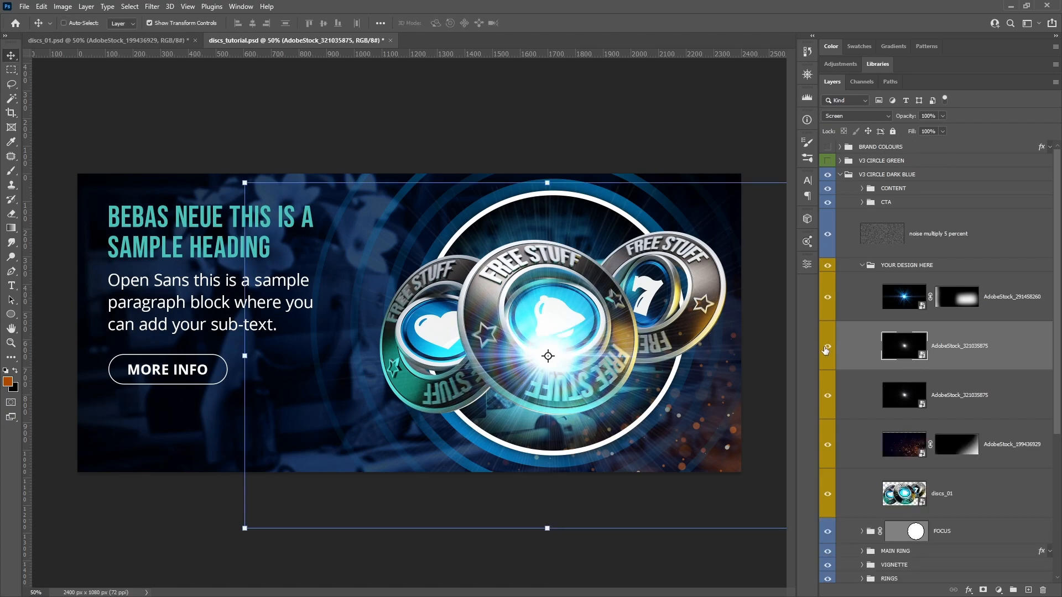
# - Compare the upper AdobeStock_321035875 copy on and off, and add a white layer mask to it
pyautogui.click(827, 349)
pyautogui.click(827, 349)
pyautogui.click(828, 348)
pyautogui.click(827, 349)
pyautogui.click(981, 590)
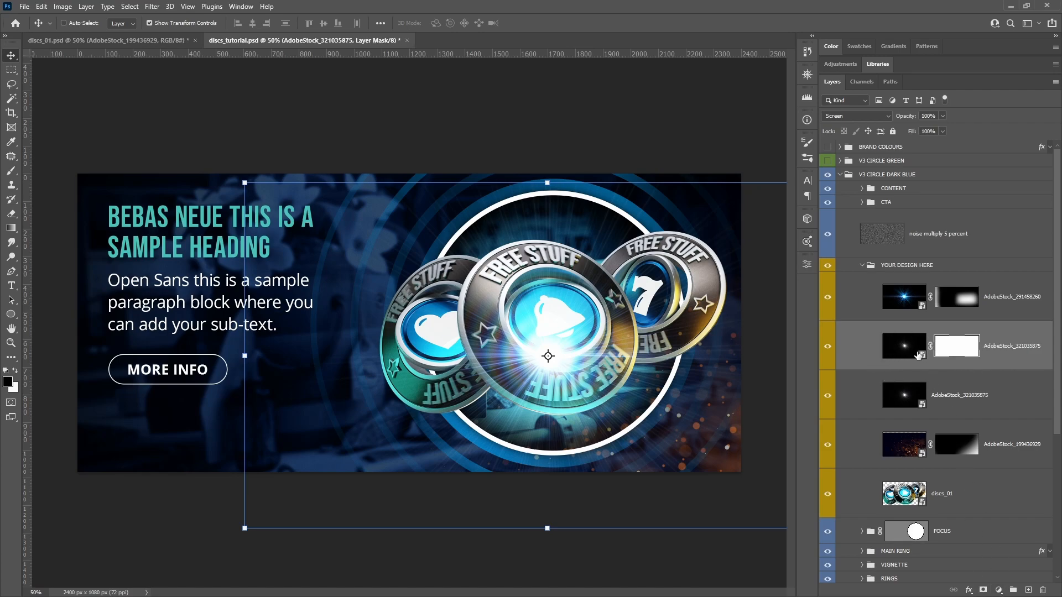
# - Switch to the Brush tool and reduce its size to 250 px for masking the flare's bright centre
pyautogui.press('b')
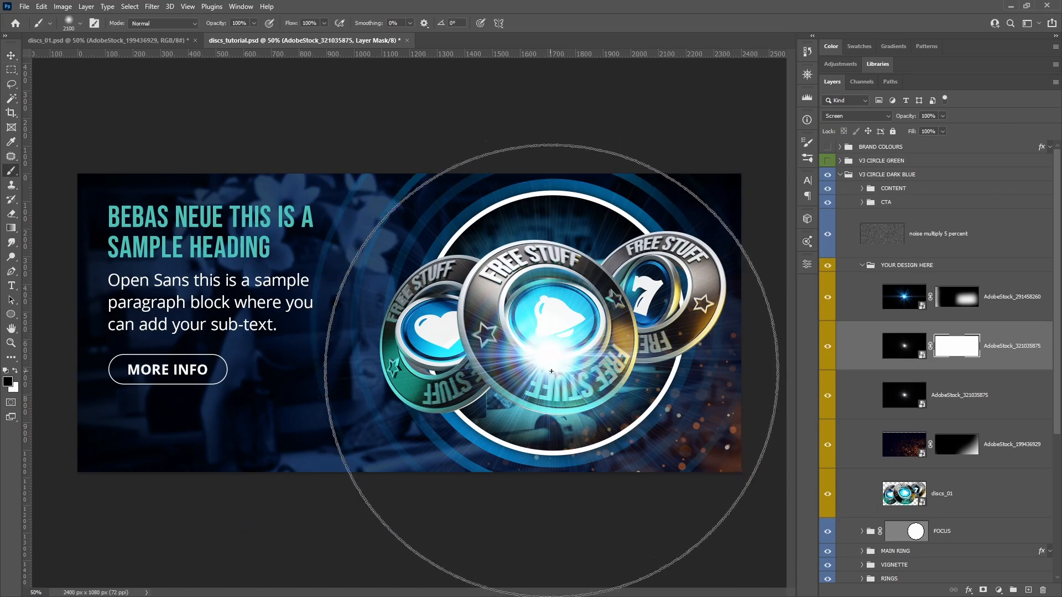
pyautogui.press('[')
pyautogui.press('[')
pyautogui.press('[')
pyautogui.press('[')
pyautogui.press('[')
pyautogui.press('[')
pyautogui.press('[')
pyautogui.press('[')
pyautogui.press('[')
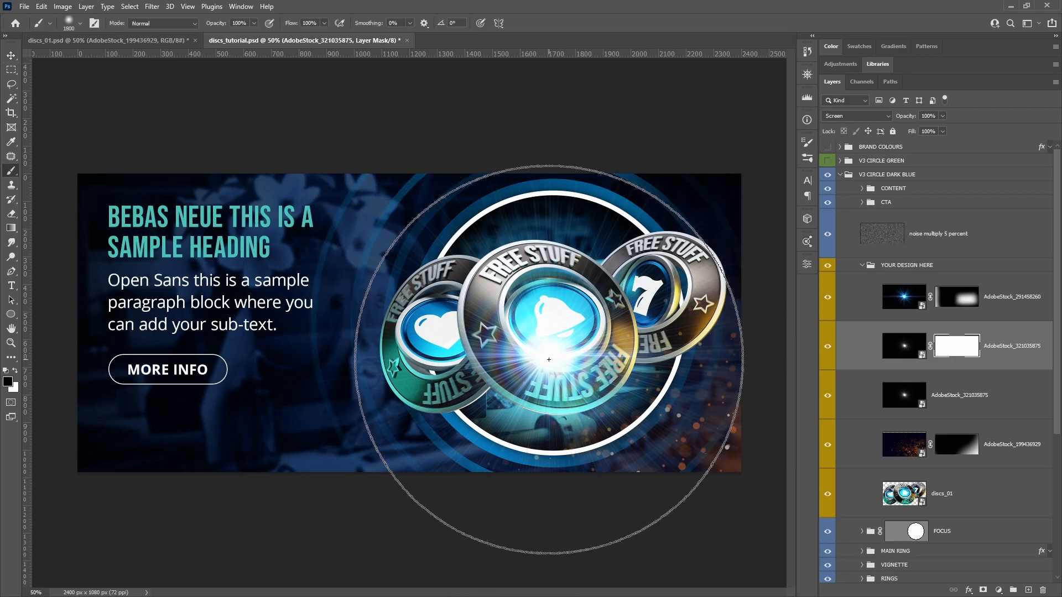
pyautogui.press('[')
pyautogui.press('[')
pyautogui.press('[')
pyautogui.press('[')
pyautogui.press('[')
pyautogui.press('[')
pyautogui.press('[')
pyautogui.press('[')
pyautogui.press('[')
pyautogui.press('[')
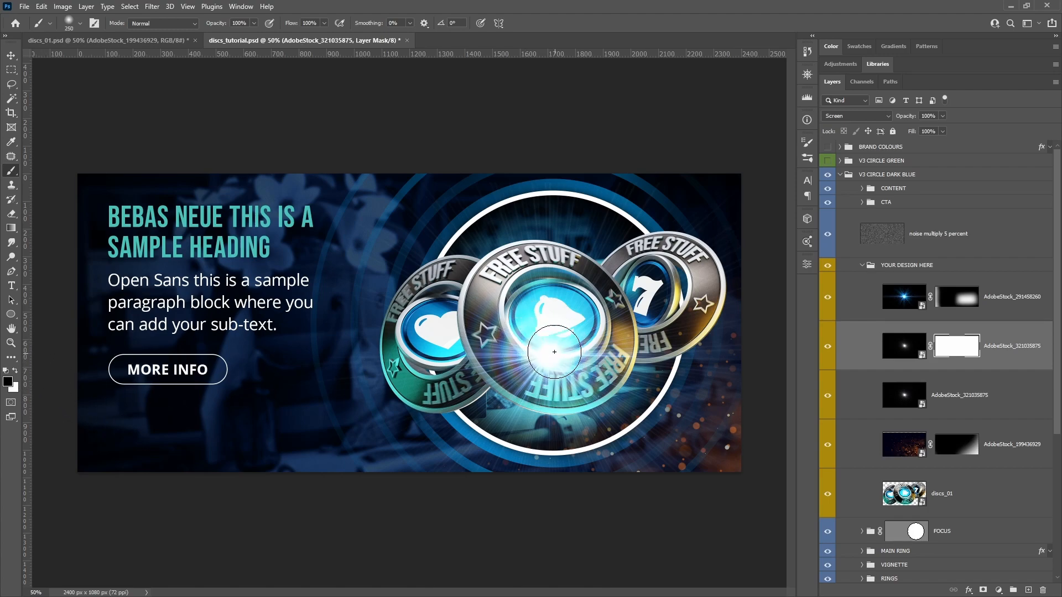
# - Paint black over the flare's bright centre on the upper AdobeStock_321035875 layer's mask with a 250 px brush, and duplicate the layer
pyautogui.moveTo(550, 353)
pyautogui.mouseDown()
pyautogui.moveTo(553, 343)
pyautogui.moveTo(549, 358)
pyautogui.moveTo(561, 362)
pyautogui.mouseUp()
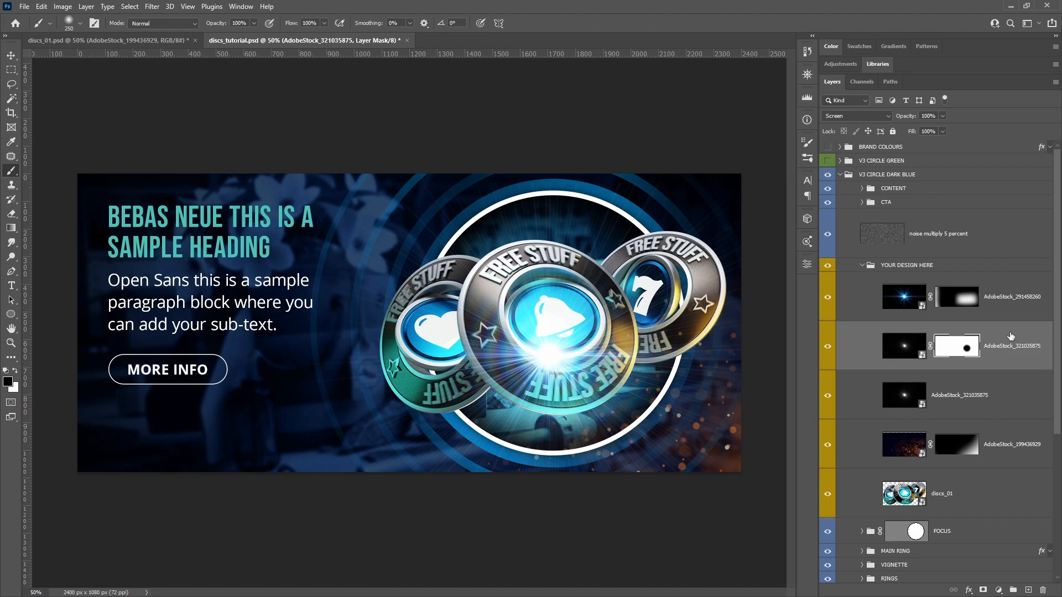
pyautogui.hotkey('ctrl', 'j')
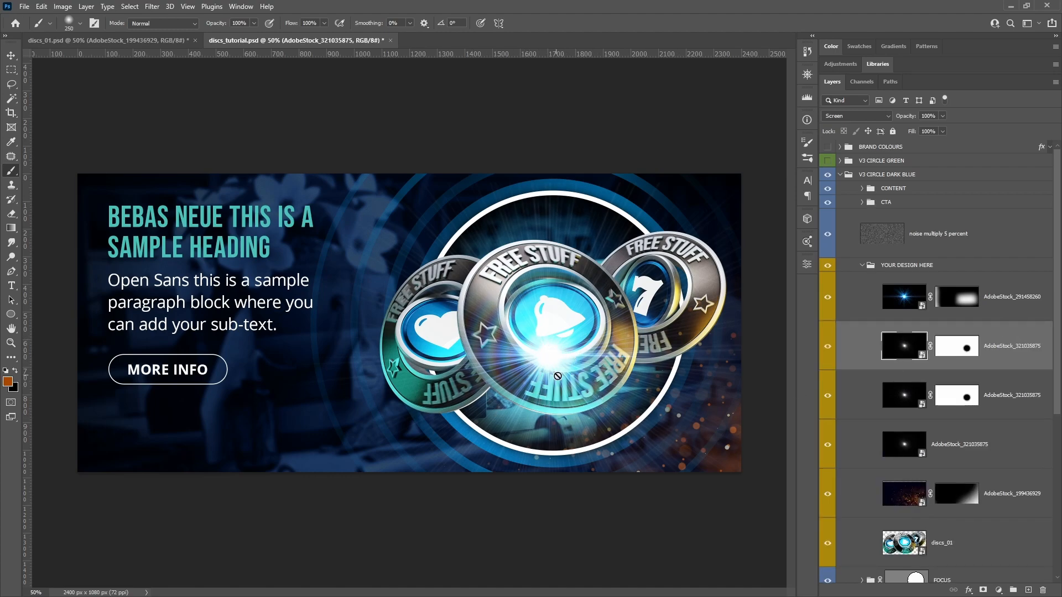
pyautogui.press('m')
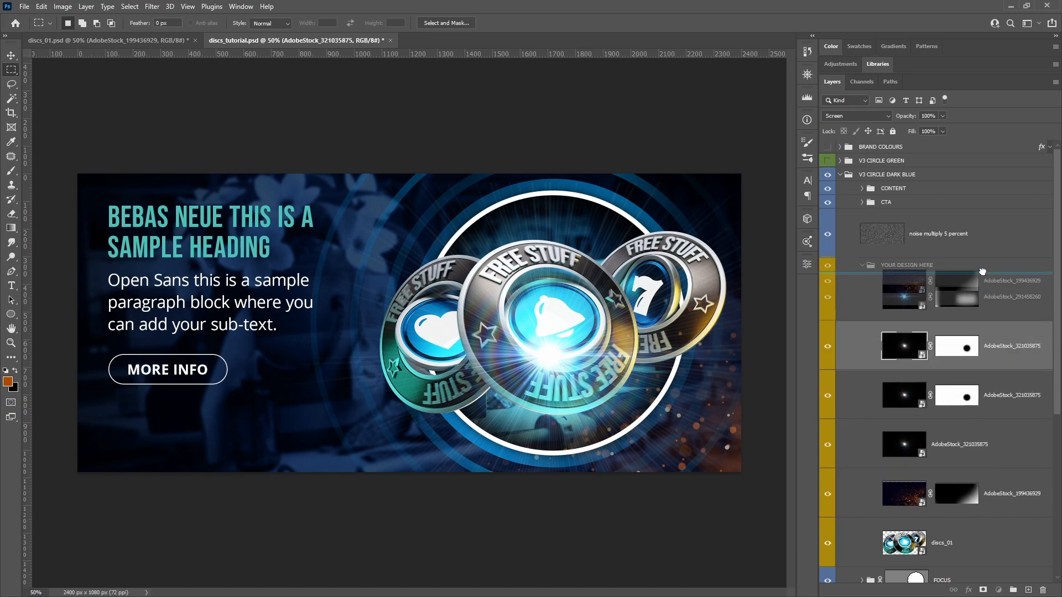
# - Try moving the AdobeStock_199436929 and AdobeStock_291458260 layers within the design group's stacking order, and undo the move
pyautogui.moveTo(982, 275); pyautogui.dragTo(1003, 512)
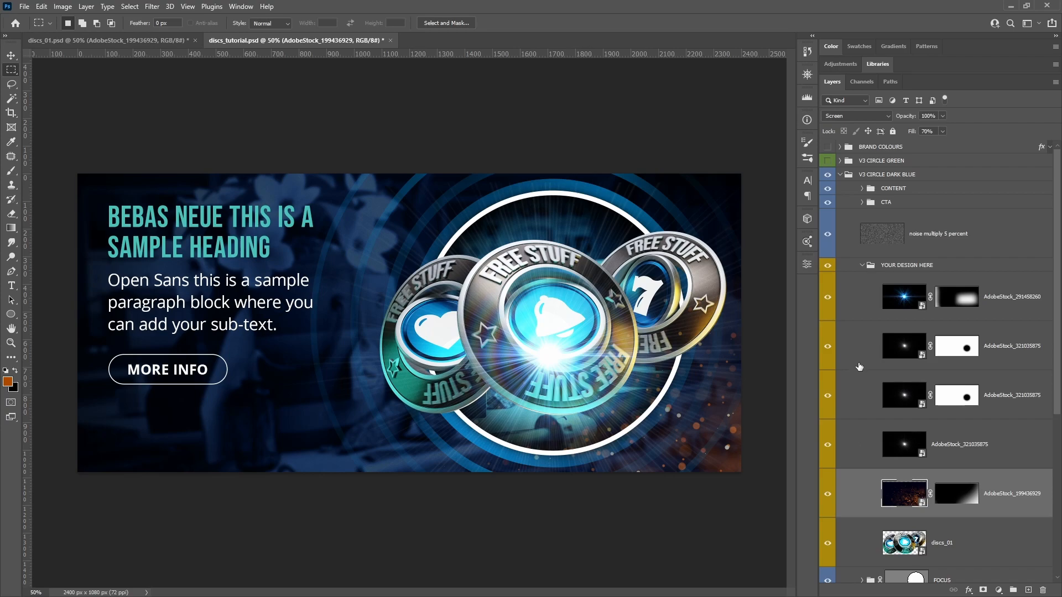
pyautogui.click(863, 304)
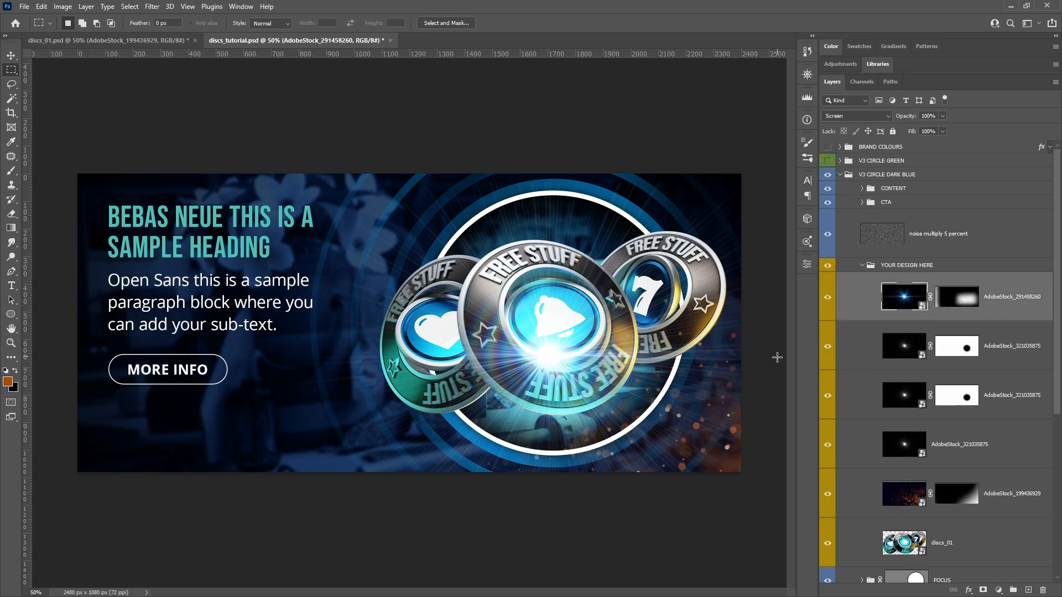
pyautogui.moveTo(863, 303); pyautogui.dragTo(854, 479)
pyautogui.hotkey('ctrl', 'z')
# - Switch to discs_01.psd and examine the layer masks on its AdobeStock_321035875 flare layers
pyautogui.hotkey('ctrl', 'Tab')
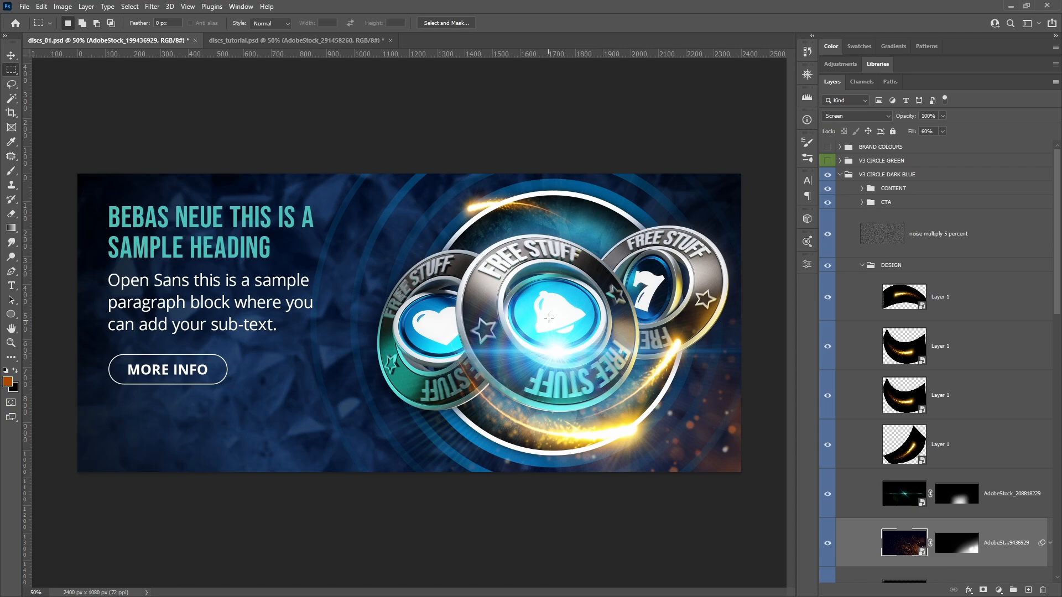
pyautogui.scroll(-5, 961, 489)
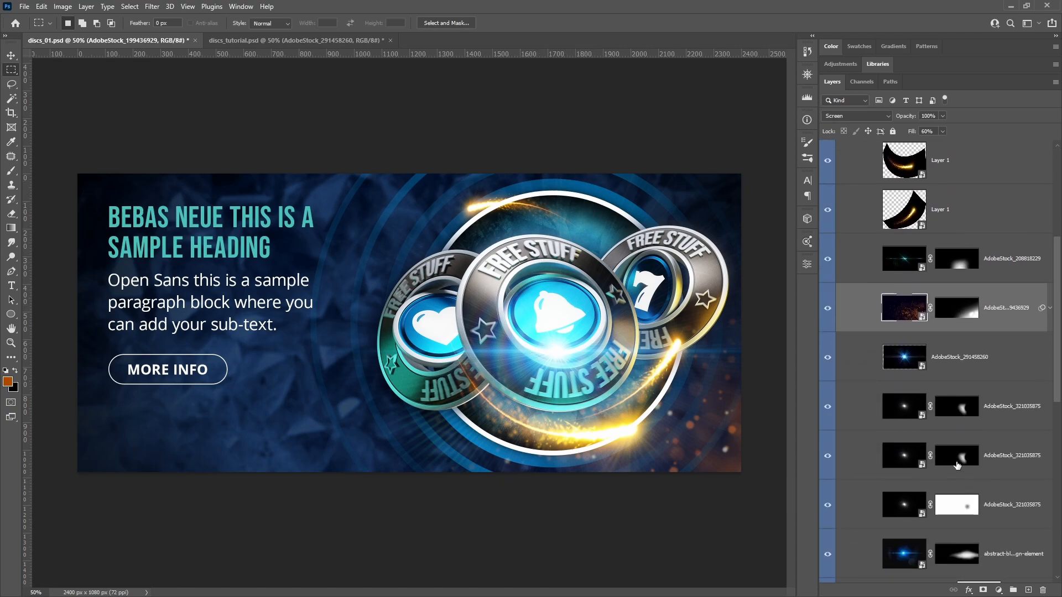
pyautogui.click(957, 409)
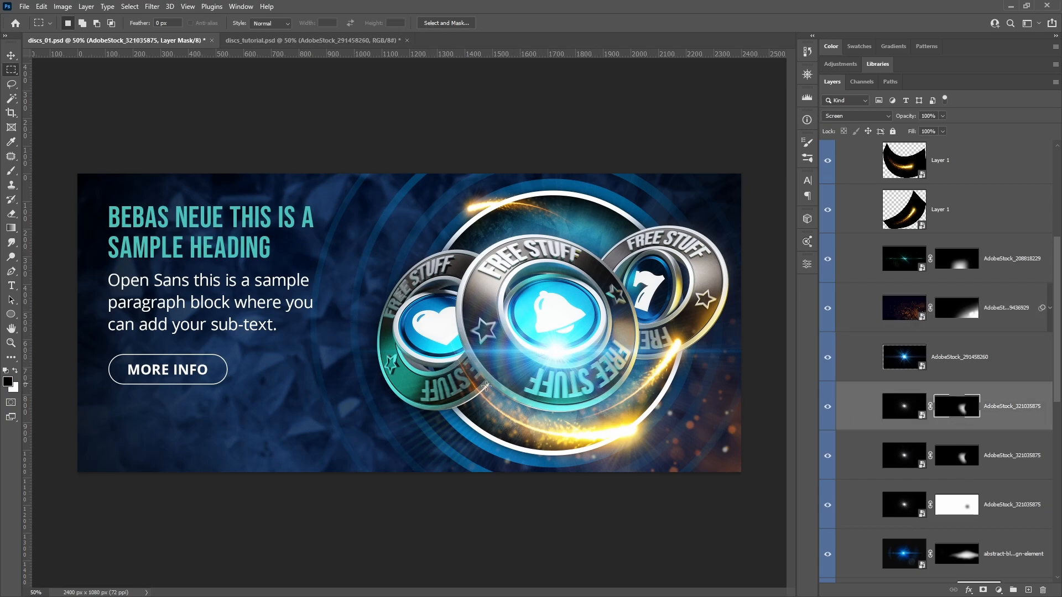
# - Return to discs_tutorial.psd and toggle the visibility of the topmost AdobeStock_321035875 layer to judge its effect
pyautogui.click(350, 41)
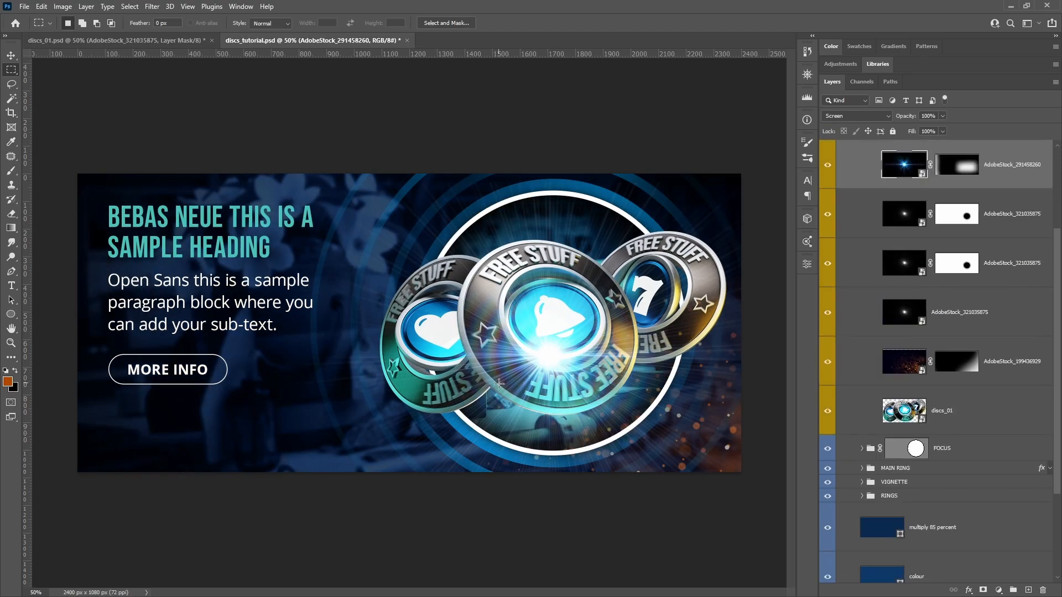
pyautogui.scroll(3, 1001, 359)
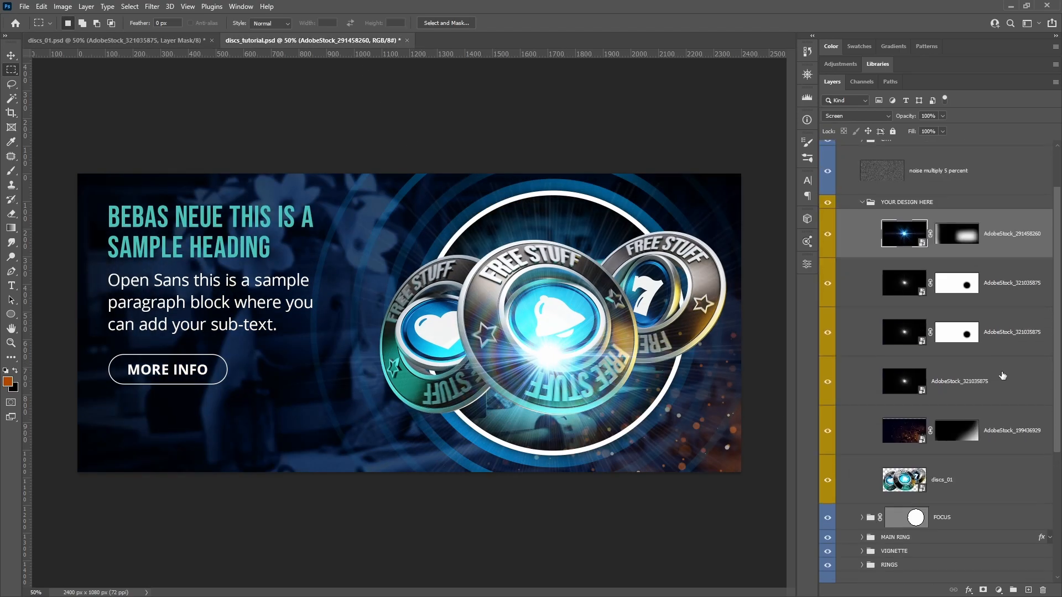
pyautogui.click(975, 352)
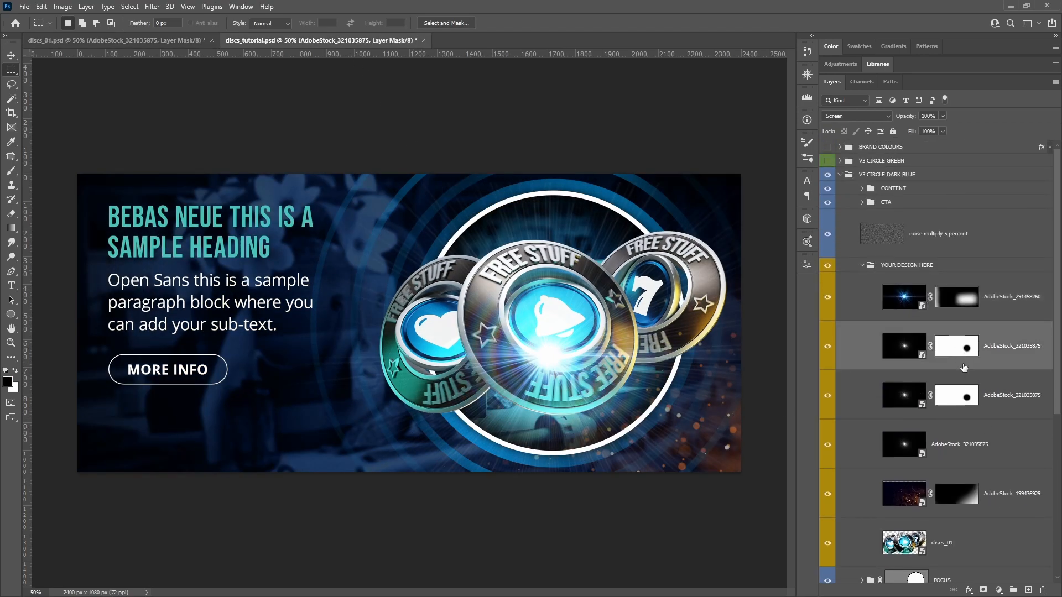
pyautogui.click(904, 347)
pyautogui.click(827, 347)
pyautogui.click(827, 346)
# - Paint black with a 1200 px brush on the topmost AdobeStock_321035875 layer's mask to fade the flare rays across the banner's upper area
pyautogui.click(957, 346)
pyautogui.click(11, 171)
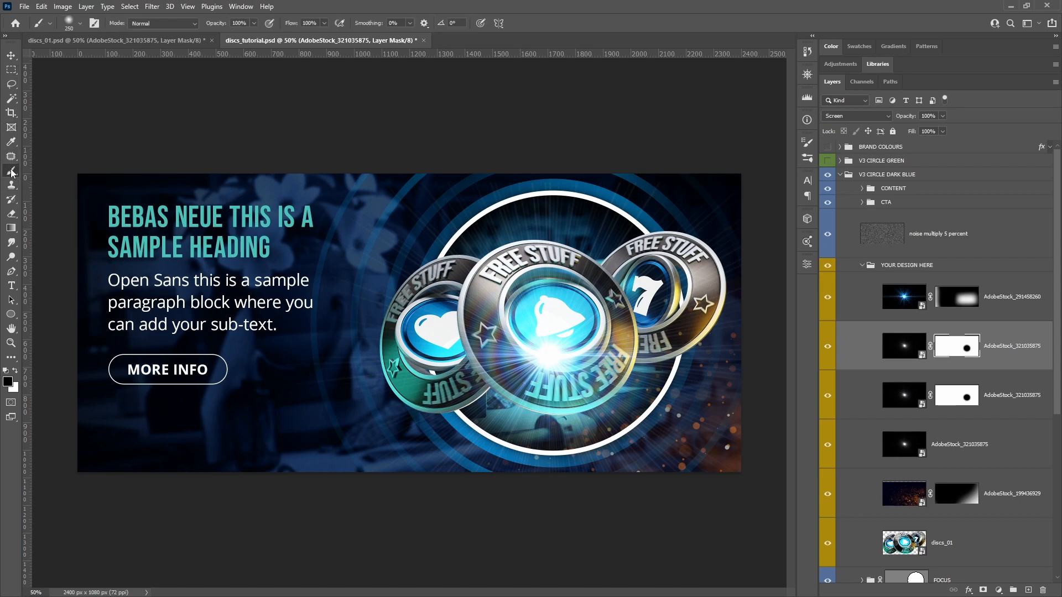
pyautogui.press(']')
pyautogui.press(']')
pyautogui.press(']')
pyautogui.press(']')
pyautogui.press(']')
pyautogui.press(']')
pyautogui.press(']')
pyautogui.press(']')
pyautogui.press(']')
pyautogui.press(']')
pyautogui.press(']')
pyautogui.press(']')
pyautogui.press(']')
pyautogui.press(']')
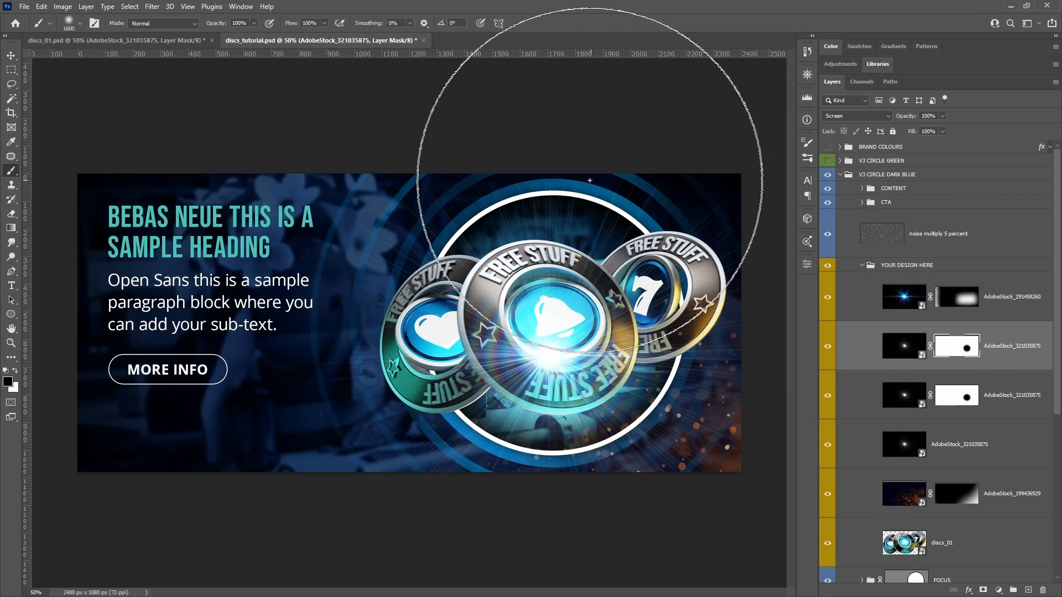
pyautogui.press('z')
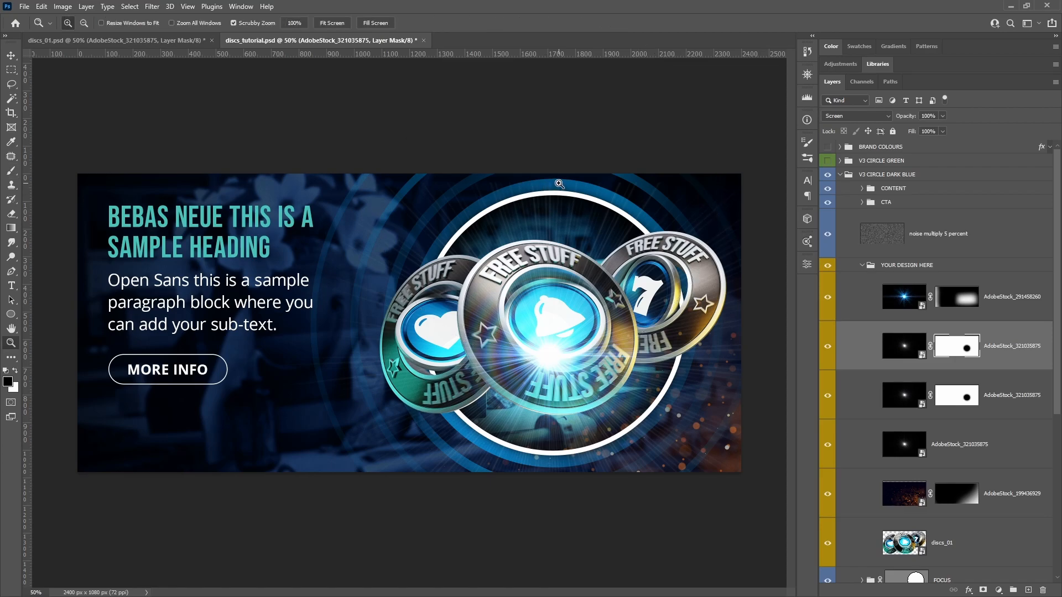
pyautogui.click(547, 171)
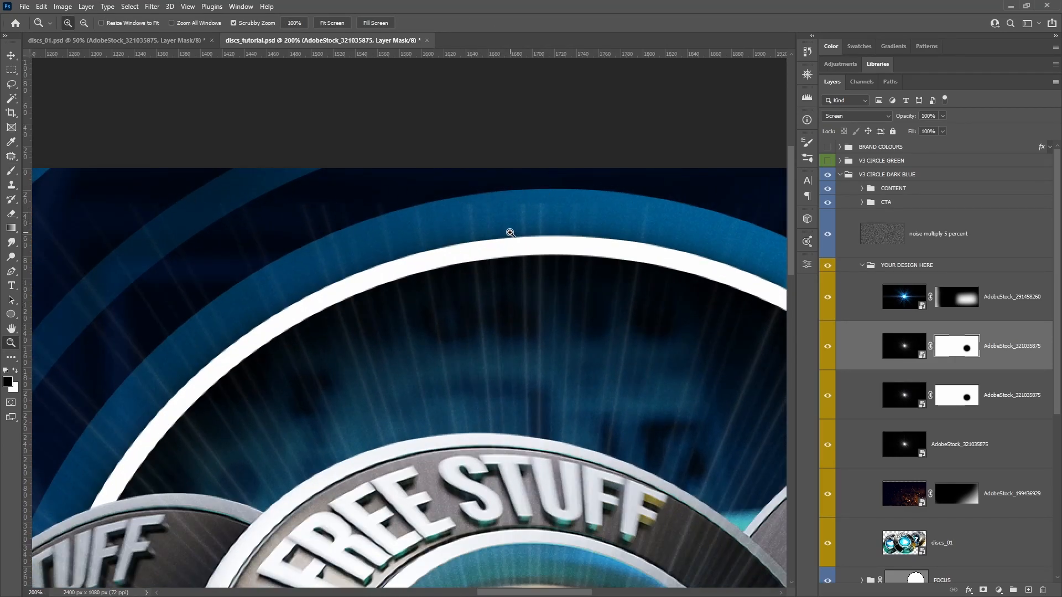
pyautogui.keyDown('alt'); pyautogui.click(524, 245); pyautogui.keyUp('alt')
pyautogui.press('b')
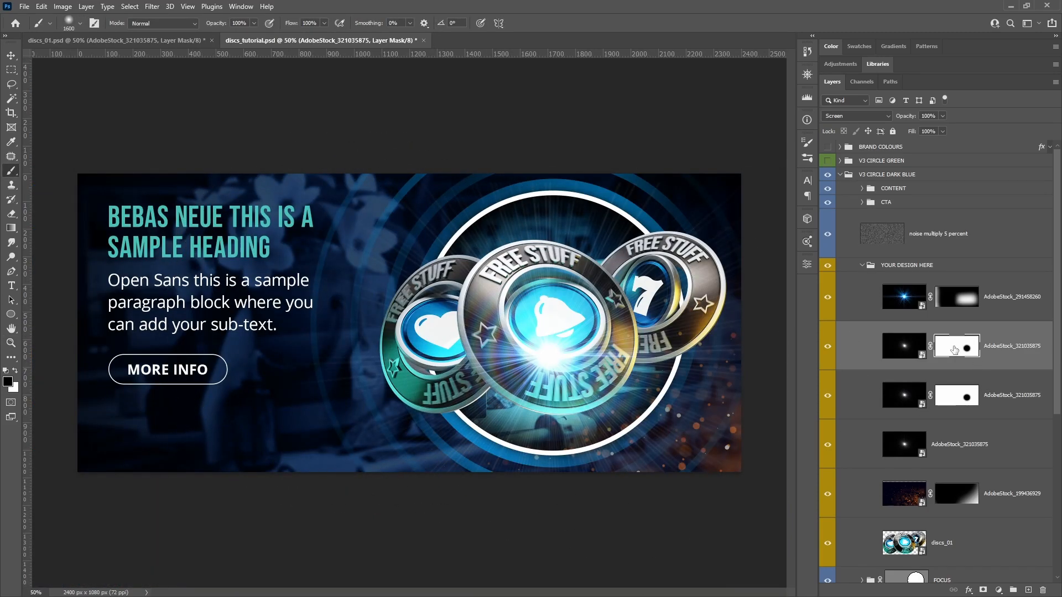
pyautogui.press('[')
pyautogui.press('[')
pyautogui.press('[')
pyautogui.press('[')
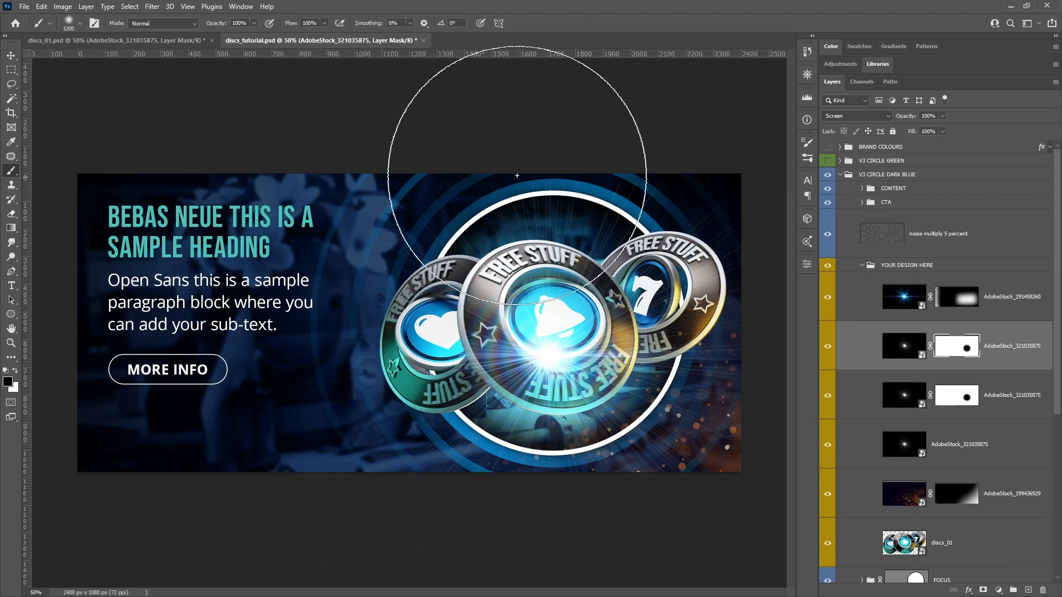
pyautogui.moveTo(729, 213)
pyautogui.mouseDown()
pyautogui.moveTo(438, 159)
pyautogui.moveTo(450, 142)
pyautogui.moveTo(528, 135)
pyautogui.moveTo(584, 195)
pyautogui.mouseUp()
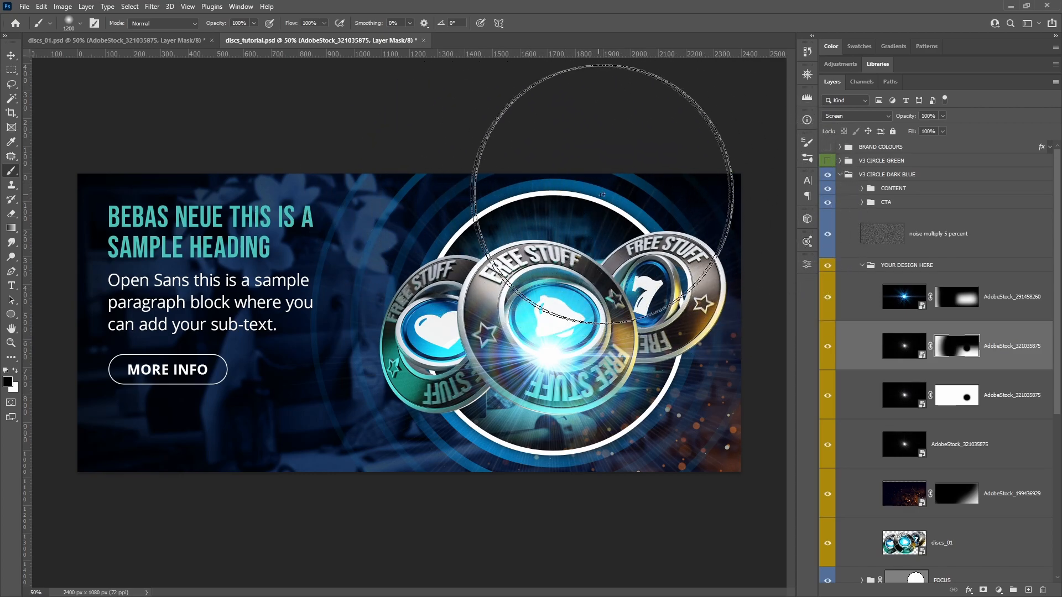
# - With the topmost flare copy temporarily hidden, paint black on the middle copy's mask to fade rays along the banner's upper and left areas
pyautogui.click(959, 400)
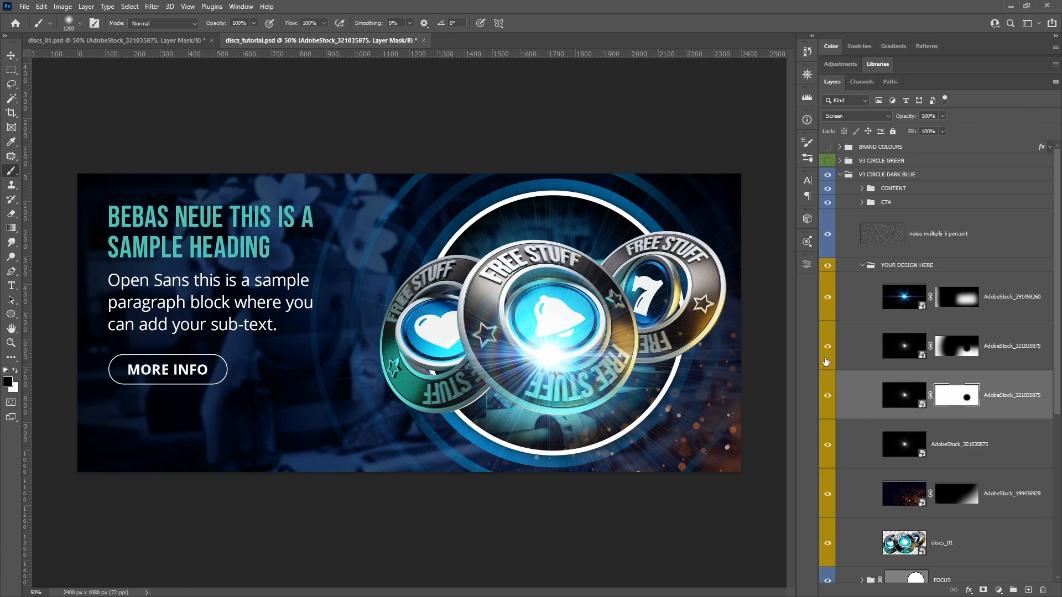
pyautogui.click(828, 347)
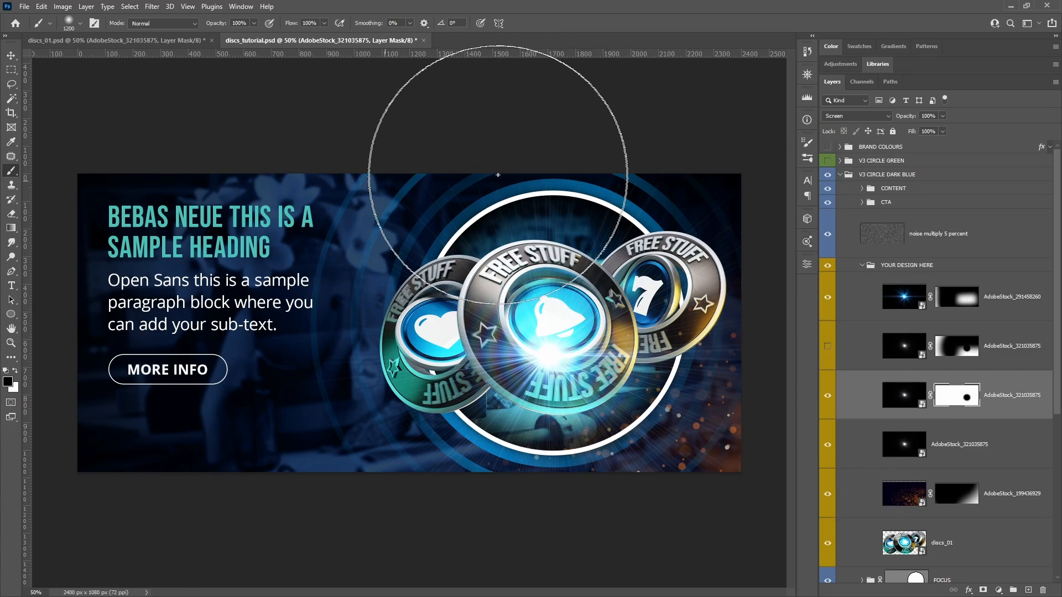
pyautogui.moveTo(593, 169)
pyautogui.mouseDown()
pyautogui.moveTo(690, 176)
pyautogui.moveTo(761, 239)
pyautogui.mouseUp()
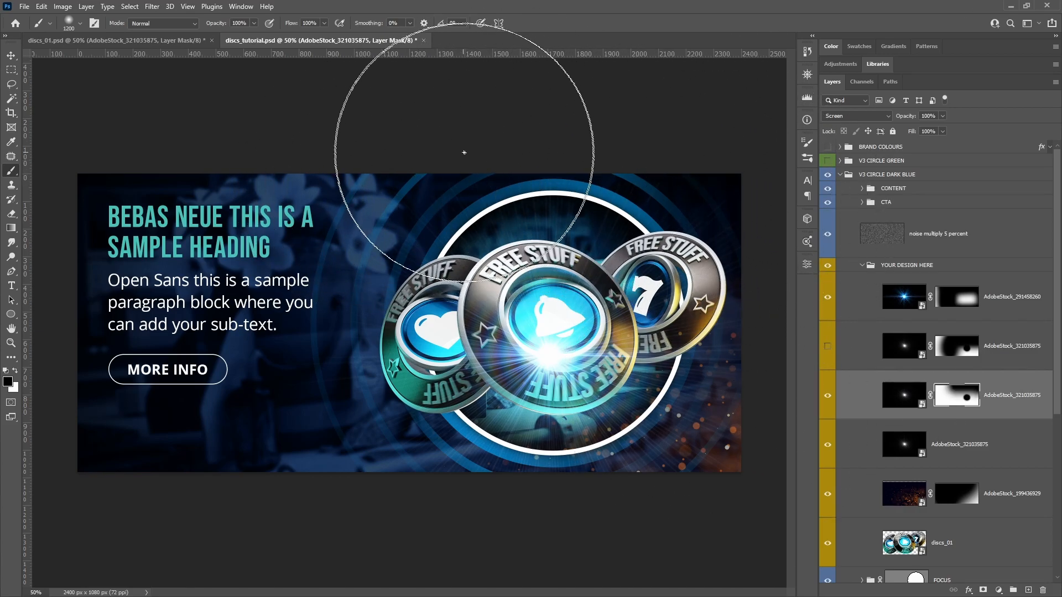
pyautogui.moveTo(355, 172)
pyautogui.mouseDown()
pyautogui.moveTo(314, 228)
pyautogui.moveTo(278, 380)
pyautogui.moveTo(276, 430)
pyautogui.moveTo(332, 514)
pyautogui.mouseUp()
pyautogui.press(']')
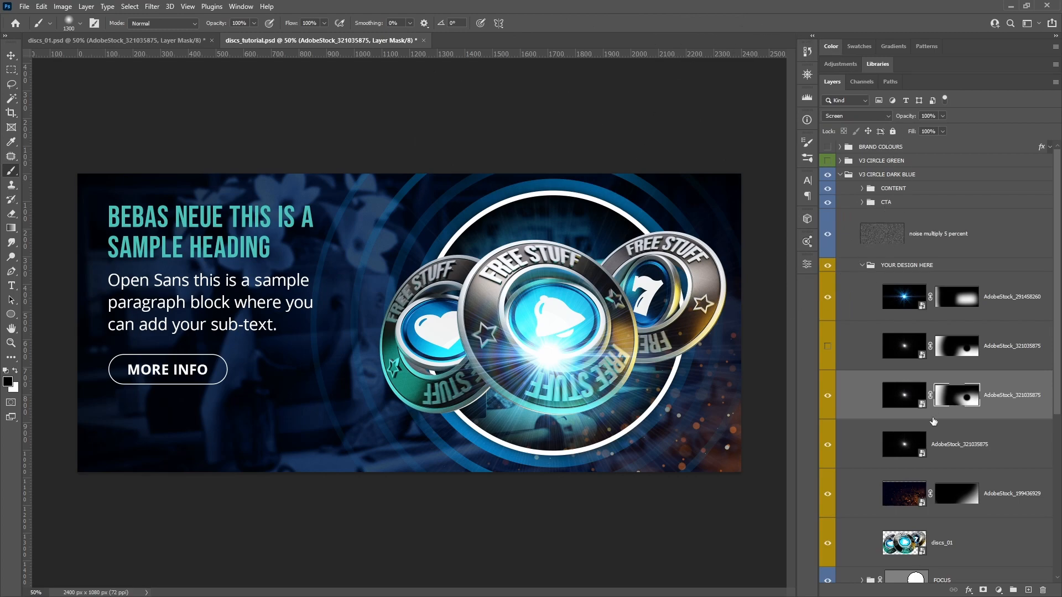
pyautogui.click(828, 347)
pyautogui.click(967, 343)
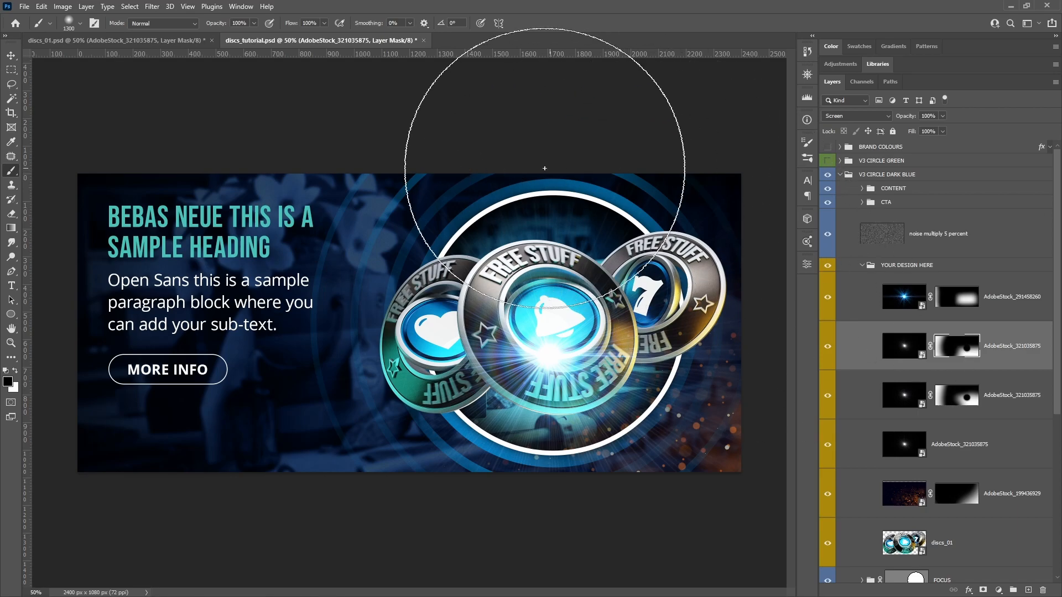
# - Target the middle flare copy's layer mask and reduce the brush size to 900 px
pyautogui.click(950, 416)
pyautogui.press('[')
pyautogui.press('[')
pyautogui.press('[')
pyautogui.press('[')
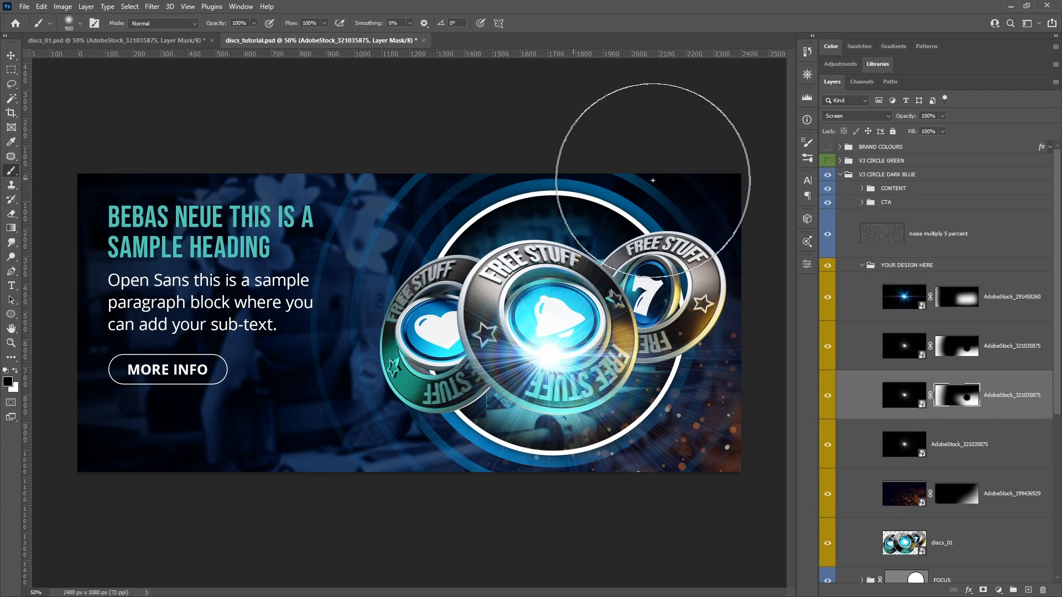
# - Add a layer mask to the lowest AdobeStock_321035875 layer and paint black with an 800 px brush to fade its outer rays
pyautogui.click(827, 446)
pyautogui.click(827, 448)
pyautogui.click(994, 458)
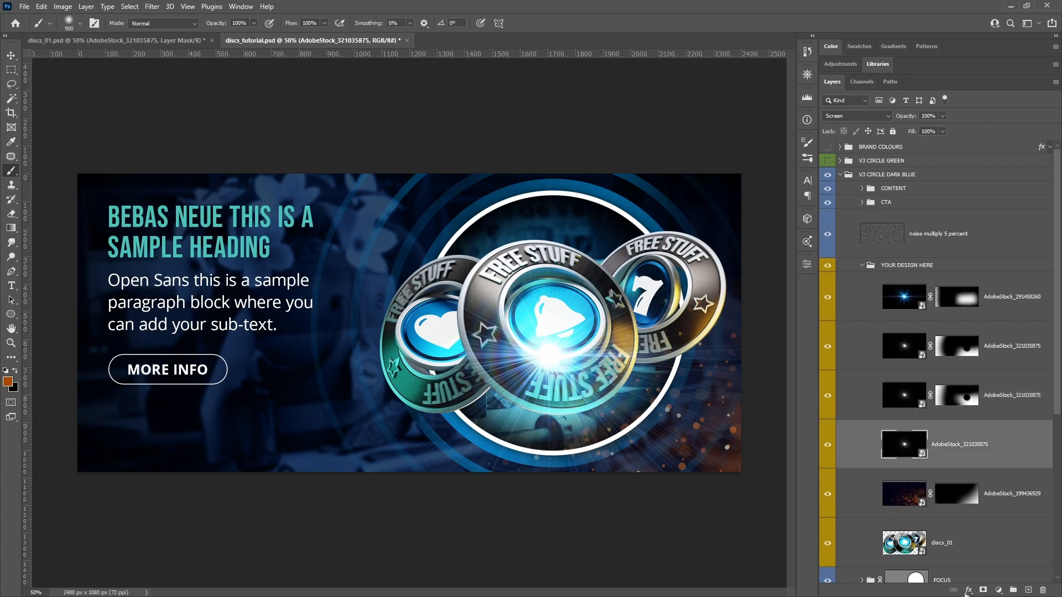
pyautogui.click(983, 590)
pyautogui.press('[')
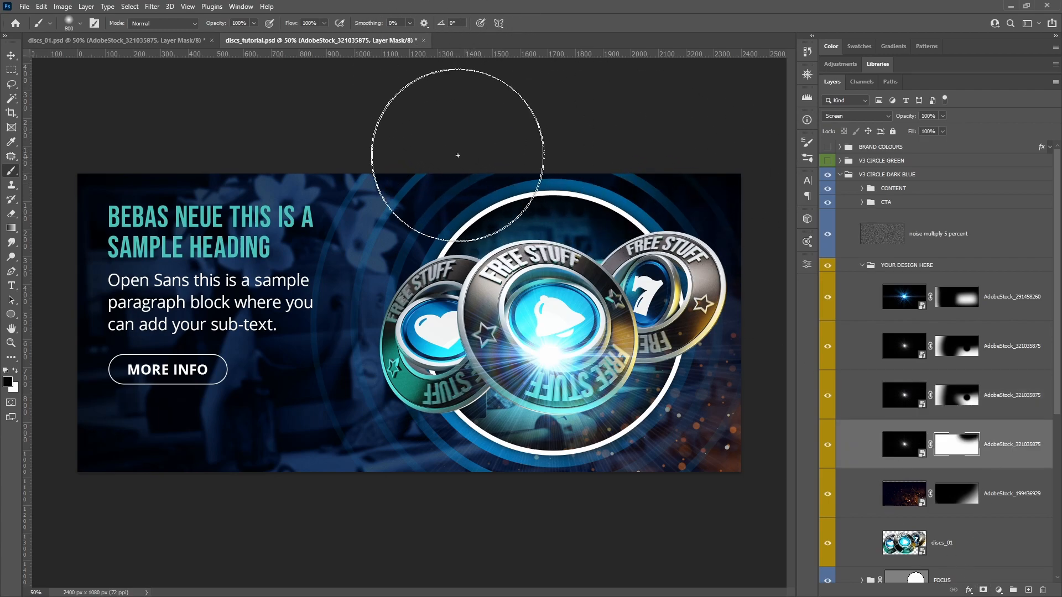
pyautogui.moveTo(313, 280); pyautogui.dragTo(294, 375)
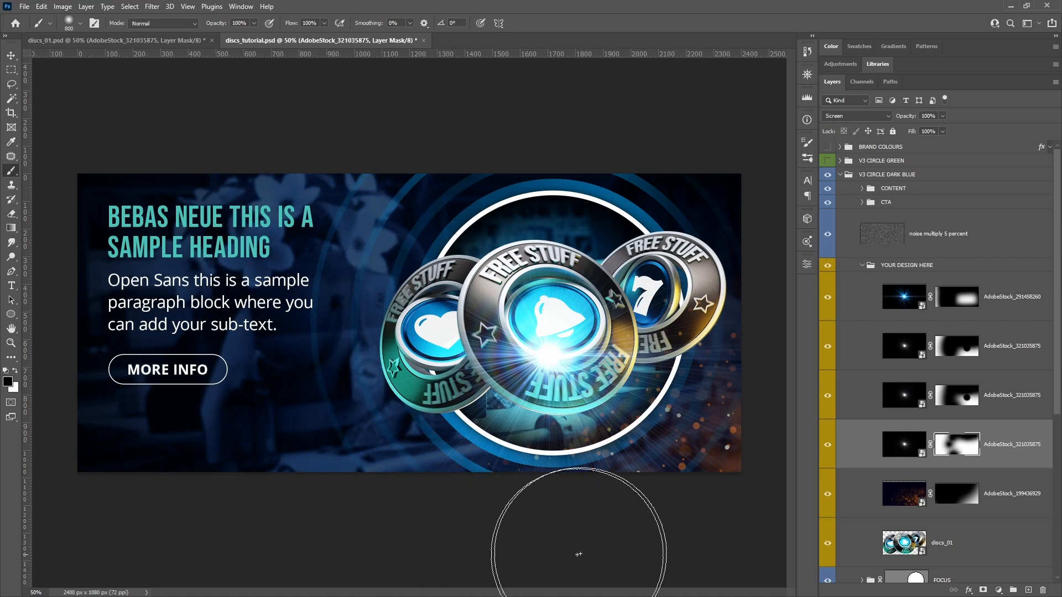
# - Compare the design with discs_01.psd, and save discs_tutorial.psd
pyautogui.click(979, 303)
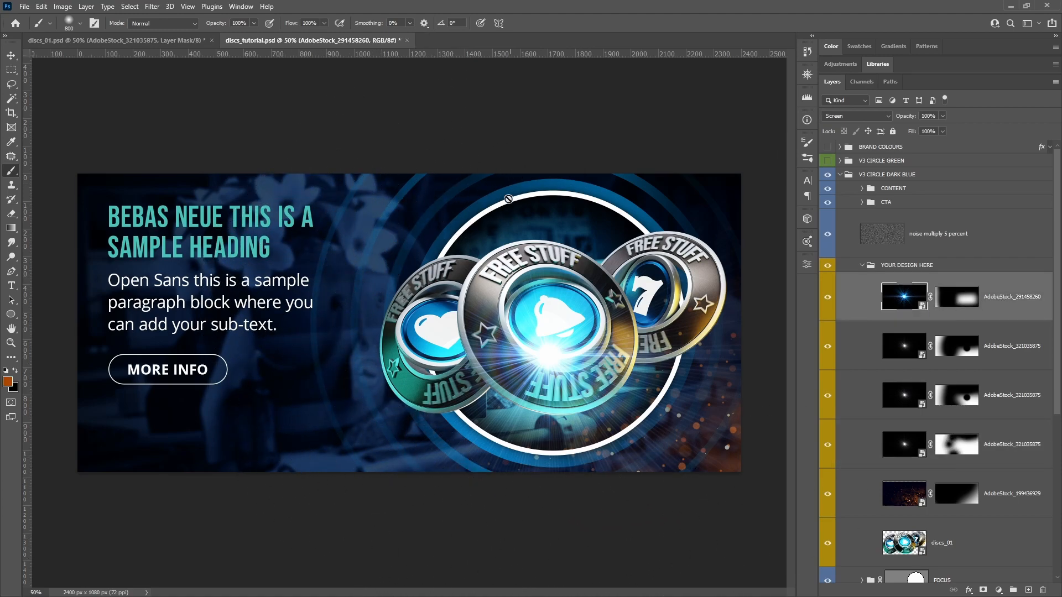
pyautogui.click(121, 41)
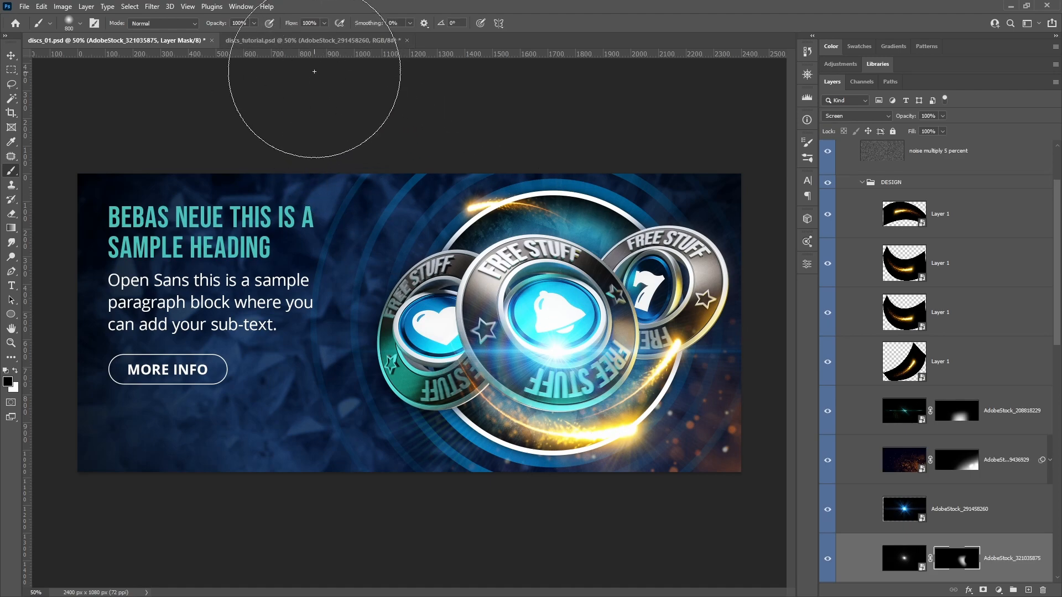
pyautogui.click(302, 41)
pyautogui.click(26, 6)
pyautogui.click(47, 130)
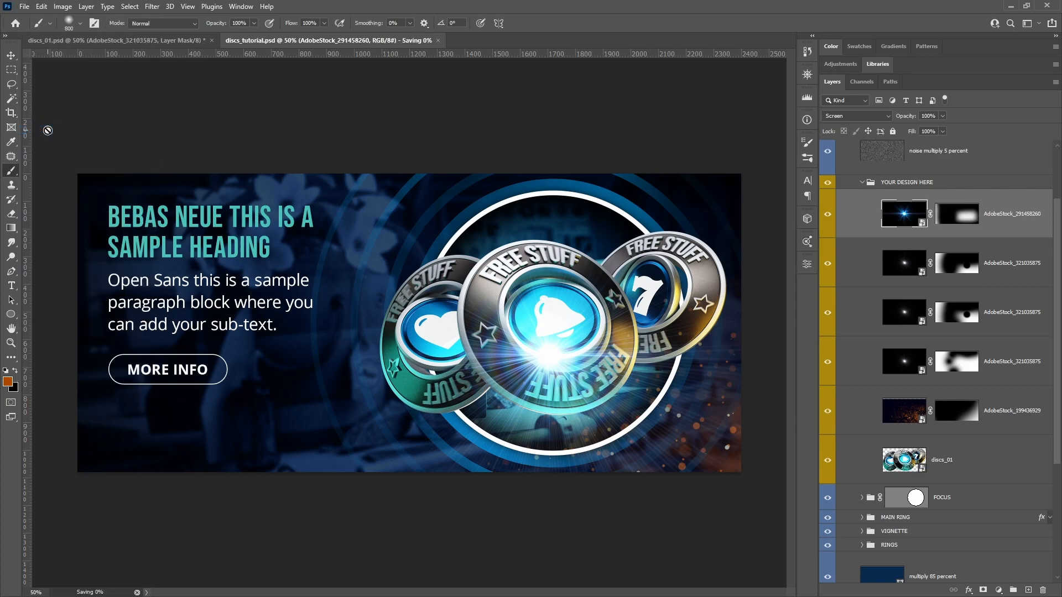
pyautogui.click(11, 69)
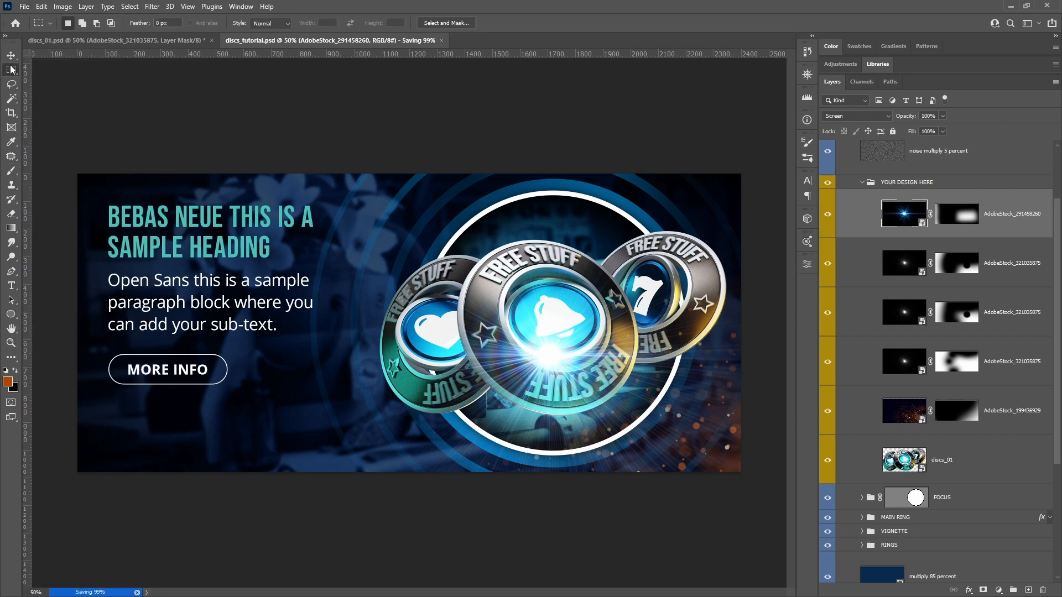
# - Examine the glowing energy streaks around the discs in discs_01.psd, marking the area with temporary rectangular selections
pyautogui.click(150, 42)
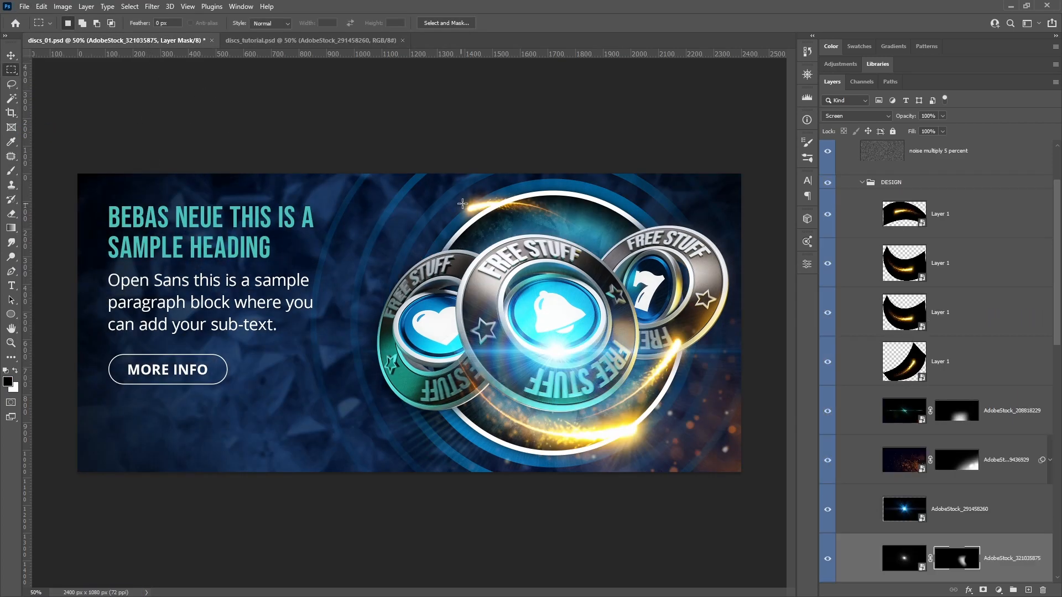
pyautogui.moveTo(404, 271); pyautogui.dragTo(744, 476)
pyautogui.hotkey('ctrl', 'd')
pyautogui.moveTo(322, 125); pyautogui.dragTo(764, 487)
pyautogui.hotkey('ctrl', 'd')
pyautogui.moveTo(330, 154); pyautogui.dragTo(721, 490)
pyautogui.hotkey('ctrl', 'd')
pyautogui.moveTo(683, 484); pyautogui.dragTo(402, 341)
pyautogui.click(698, 393)
pyautogui.click(250, 40)
pyautogui.click(143, 42)
# - Switch to File Explorer and open energy_bolt.psd from the Design folder of the 001-Discs project
pyautogui.hotkey('alt', 'Tab')
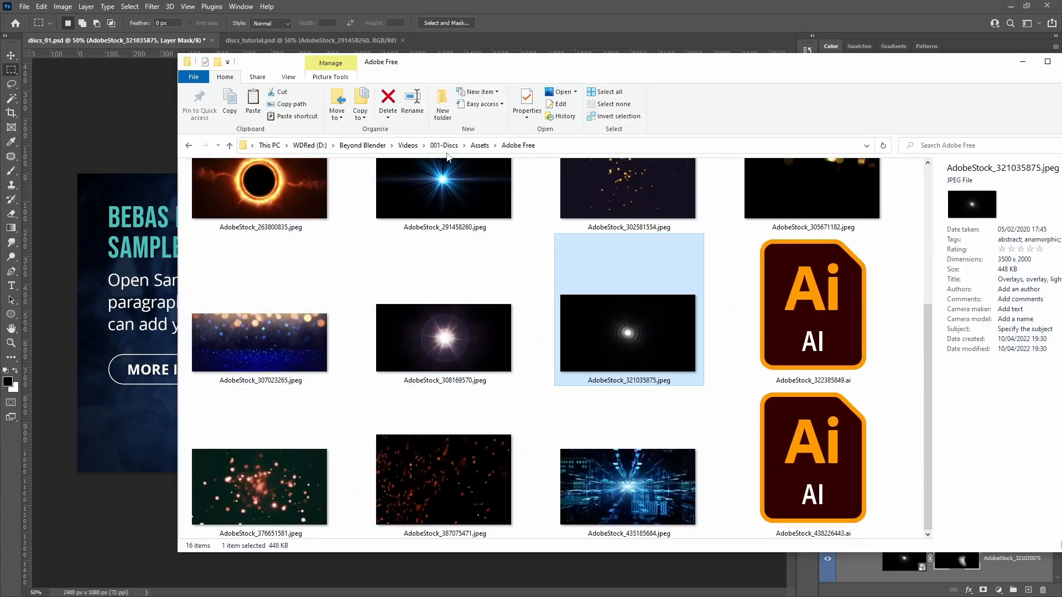
pyautogui.click(479, 145)
pyautogui.click(444, 145)
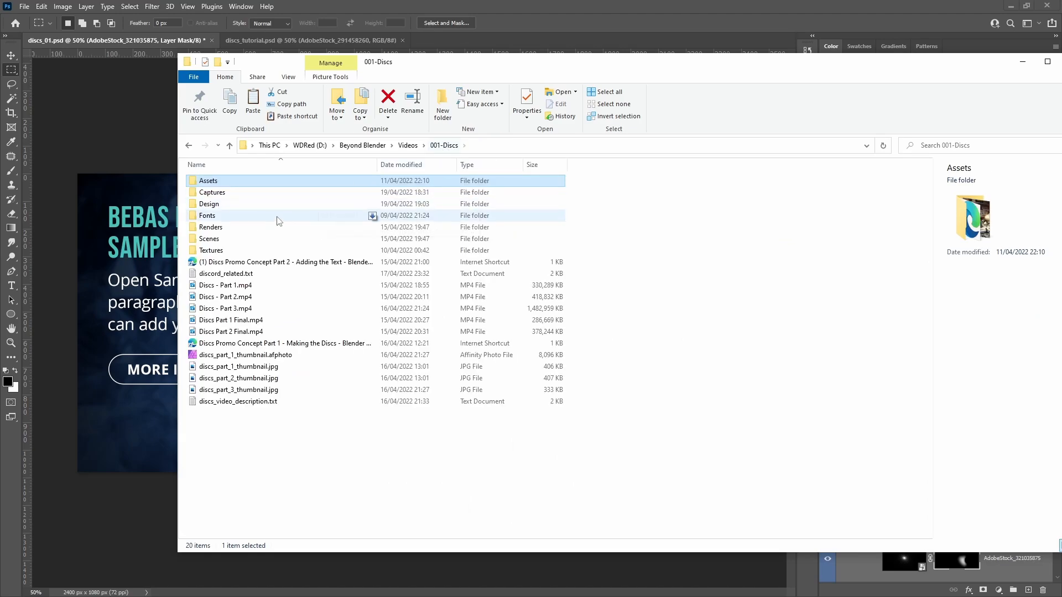
pyautogui.doubleClick(350, 203)
pyautogui.doubleClick(409, 205)
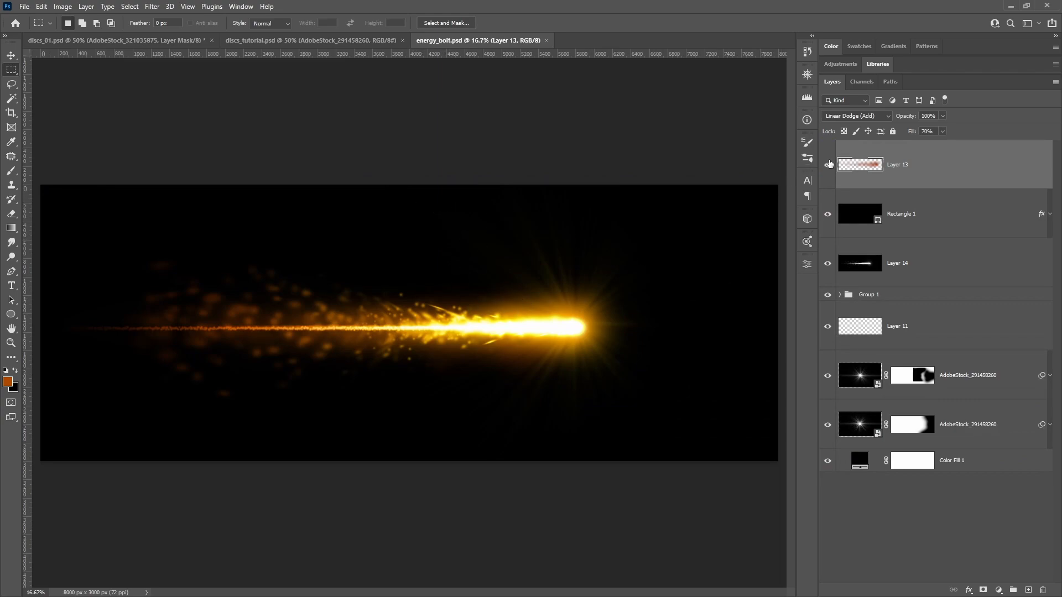
# - Isolate the white streak in energy_bolt.psd by hiding the color and flare layers, and expand Group 1 to examine its layers
pyautogui.moveTo(827, 167); pyautogui.dragTo(827, 330)
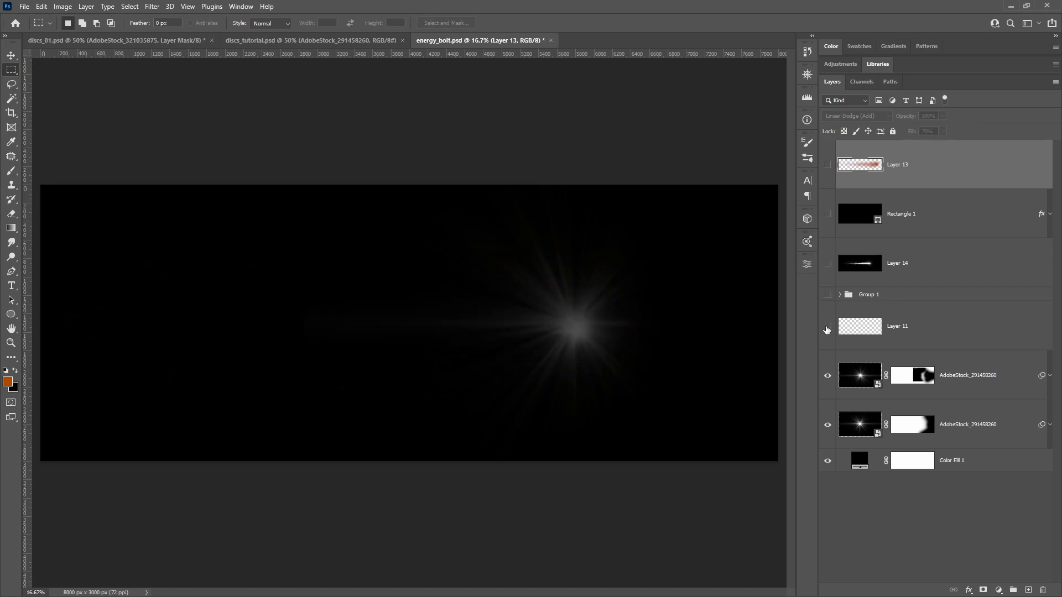
pyautogui.click(828, 378)
pyautogui.click(827, 425)
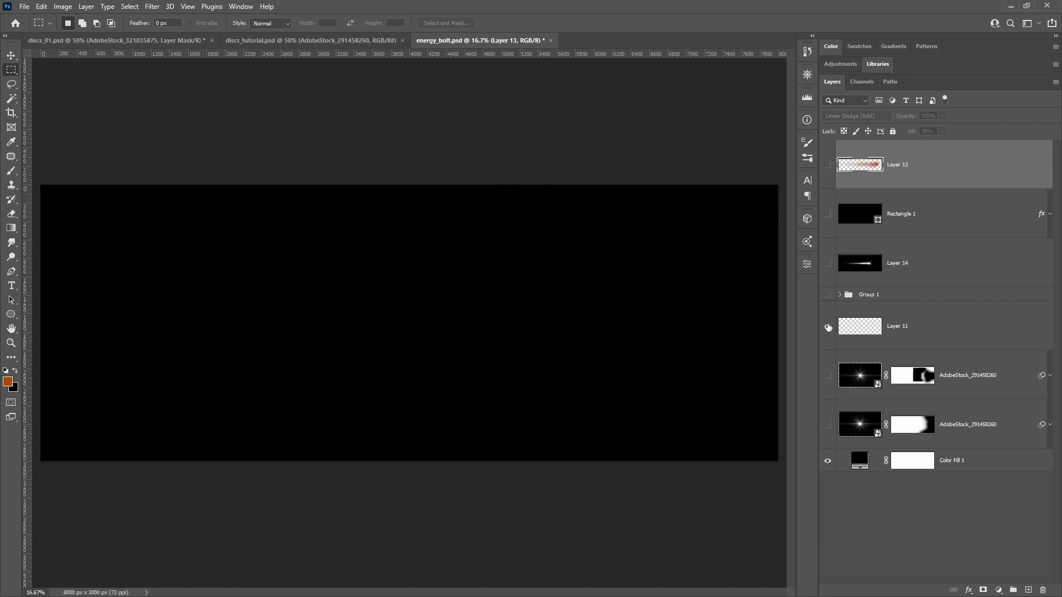
pyautogui.click(829, 297)
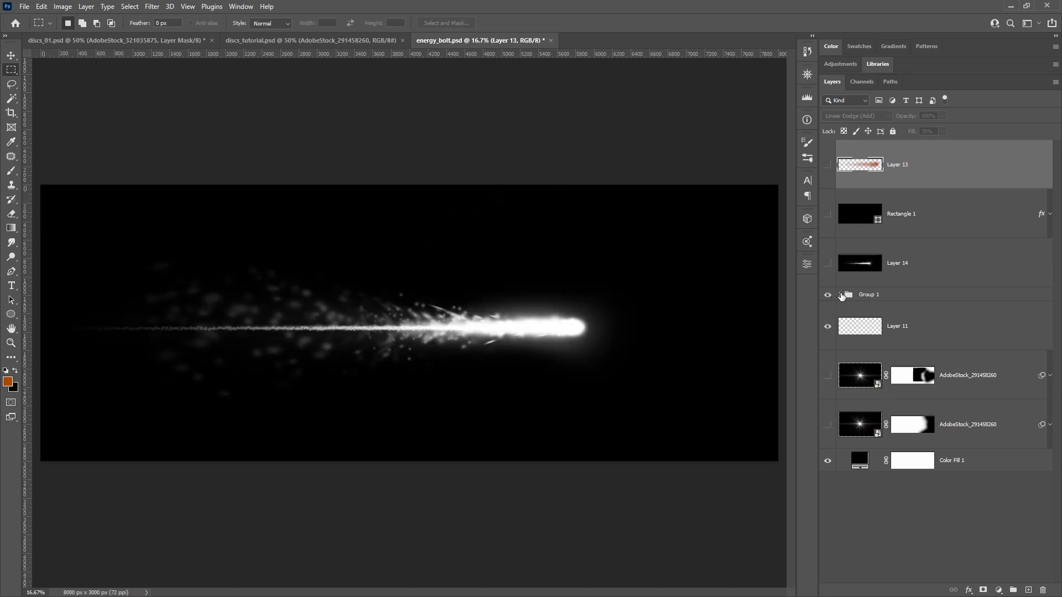
pyautogui.click(841, 294)
pyautogui.scroll(-5, 896, 339)
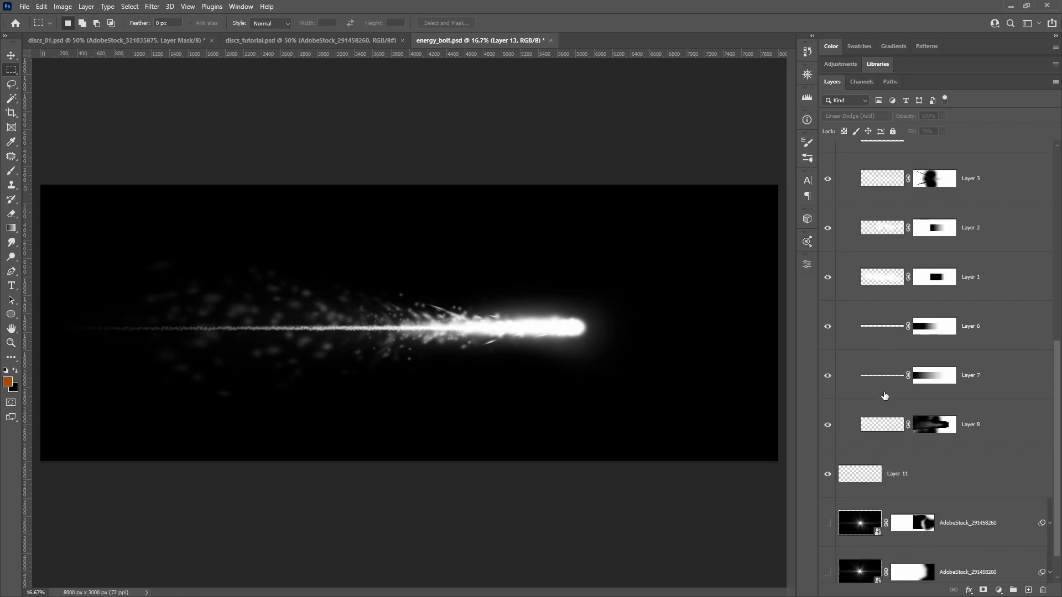
# - Examine what Layer 8, Layer 7, Layer 6 and Layer 1 in Group 1 contribute to the streak by toggling their visibility
pyautogui.click(828, 425)
pyautogui.click(827, 426)
pyautogui.click(828, 426)
pyautogui.click(828, 426)
pyautogui.click(827, 426)
pyautogui.click(827, 426)
pyautogui.click(828, 376)
pyautogui.click(828, 376)
pyautogui.click(829, 377)
pyautogui.click(828, 376)
pyautogui.click(828, 377)
pyautogui.click(828, 377)
pyautogui.click(828, 377)
pyautogui.click(828, 328)
pyautogui.click(828, 327)
pyautogui.click(827, 327)
pyautogui.click(828, 327)
pyautogui.click(828, 377)
pyautogui.click(828, 281)
pyautogui.click(932, 279)
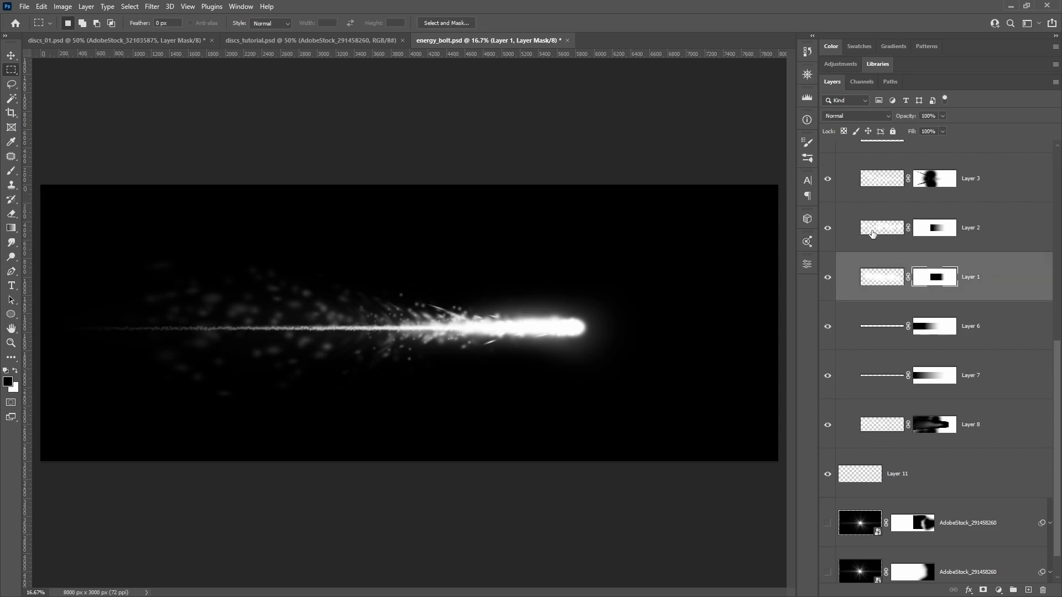
# - Collapse Group 1 and show both AdobeStock_291458260 flare layers again to examine their rays around the bolt's head
pyautogui.scroll(4, 866, 169)
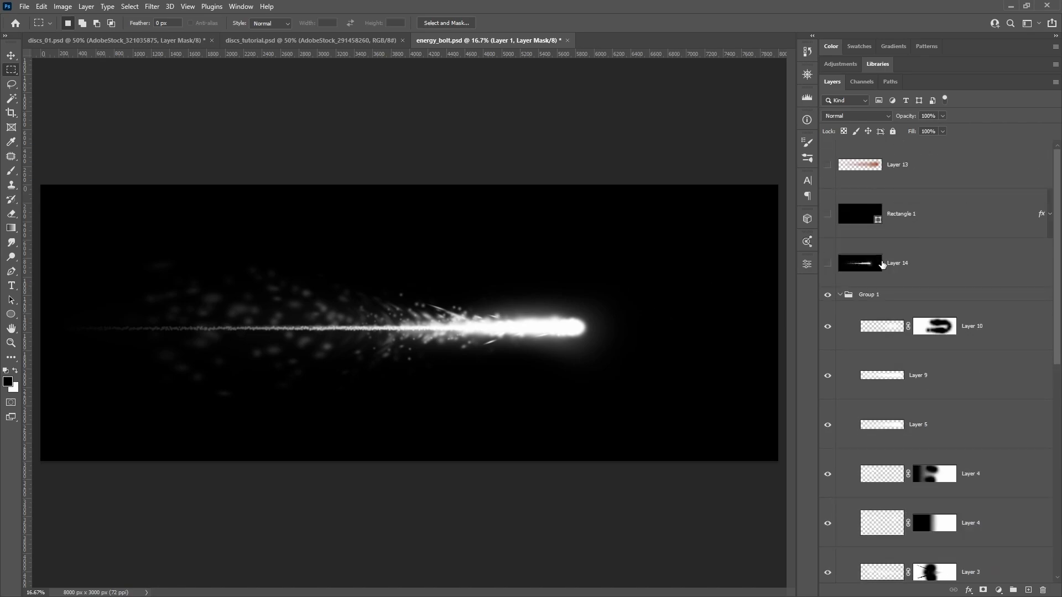
pyautogui.click(840, 296)
pyautogui.click(827, 375)
pyautogui.click(828, 424)
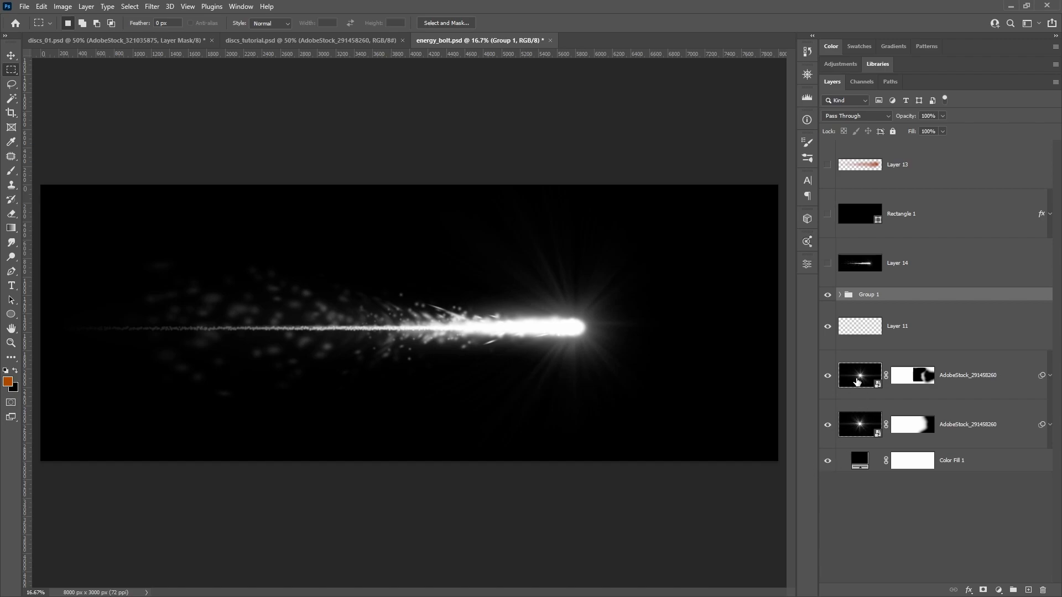
pyautogui.click(857, 382)
pyautogui.click(860, 424)
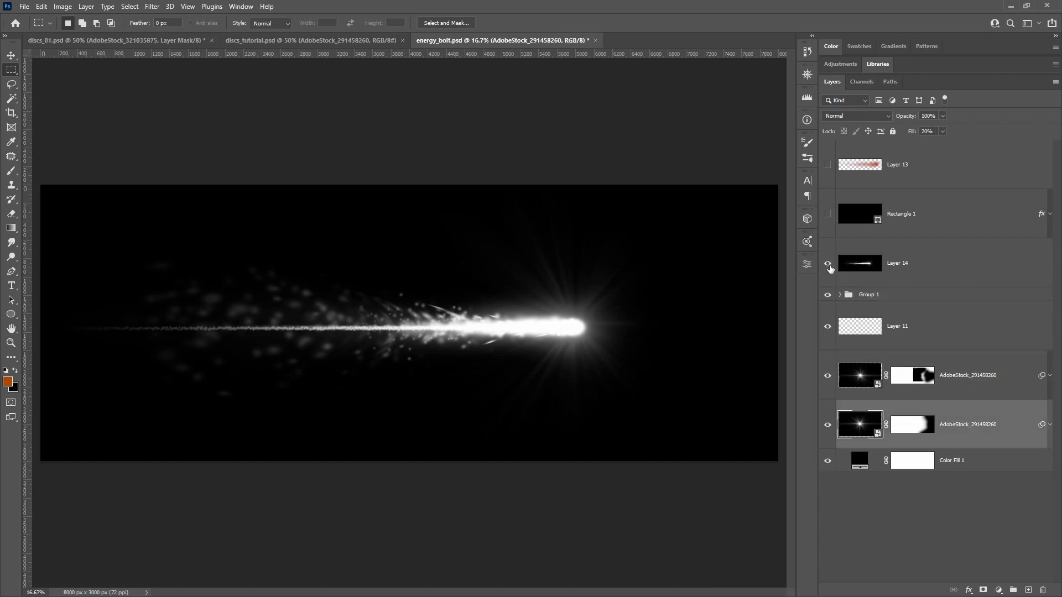
# - Show the coloring layers above Group 1 again, close energy_bolt.psd and switch to discs_tutorial.psd
pyautogui.click(828, 165)
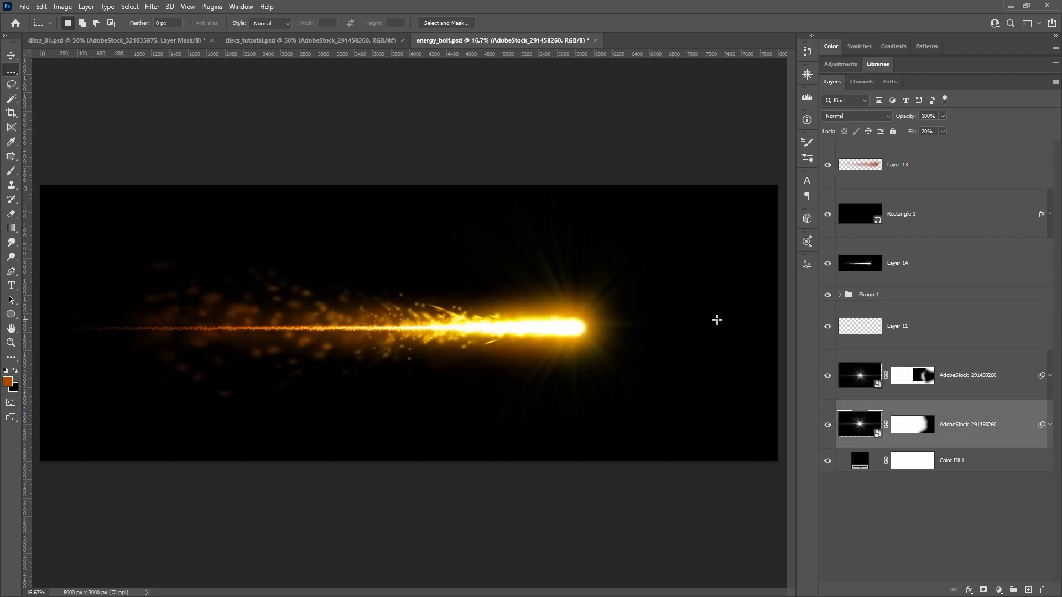
pyautogui.hotkey('ctrl', 'w')
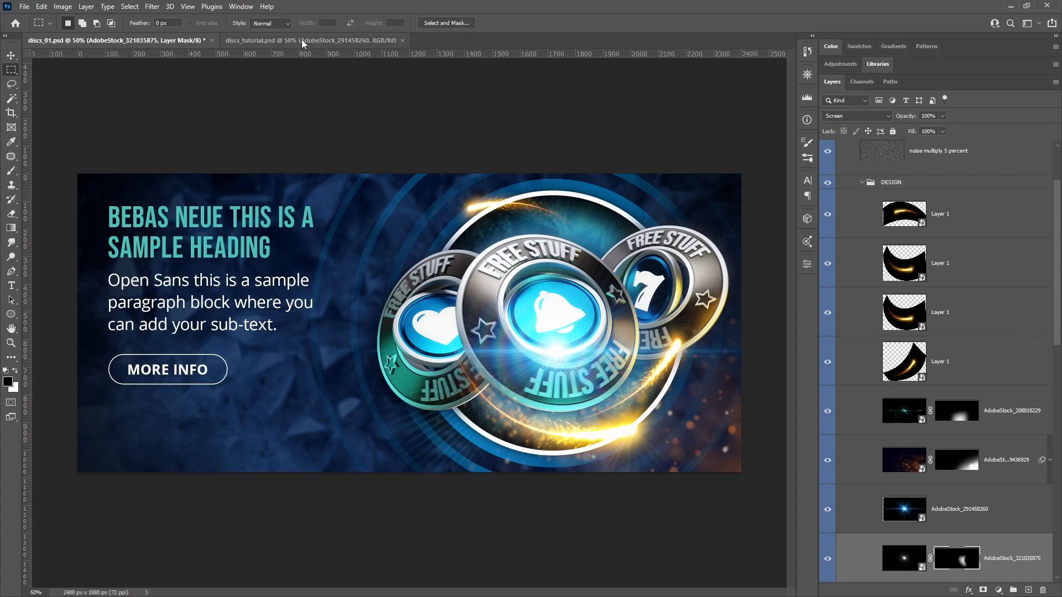
pyautogui.click(334, 40)
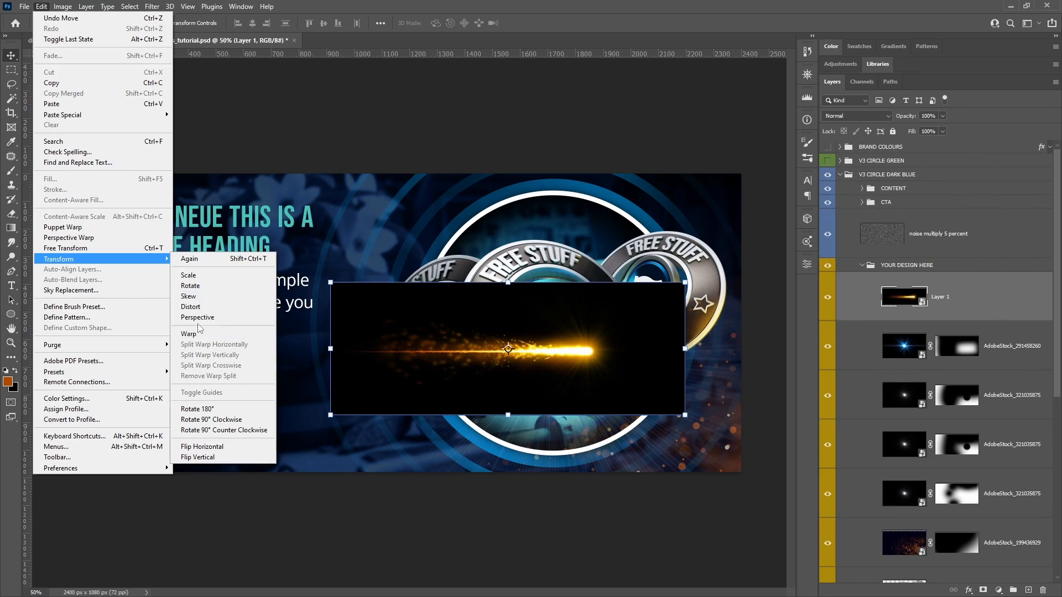
# - Warp the energy bolt image on Layer 1 into a shallow arc that sags in the middle and rises at the glowing head
pyautogui.click(197, 333)
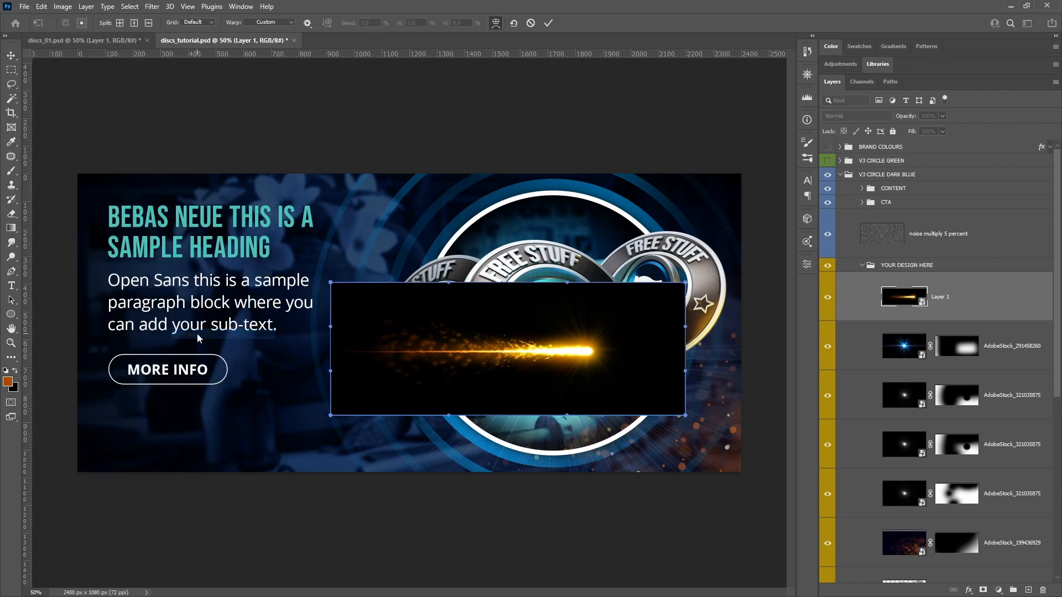
pyautogui.moveTo(511, 347); pyautogui.dragTo(509, 382)
pyautogui.moveTo(331, 282); pyautogui.dragTo(368, 226)
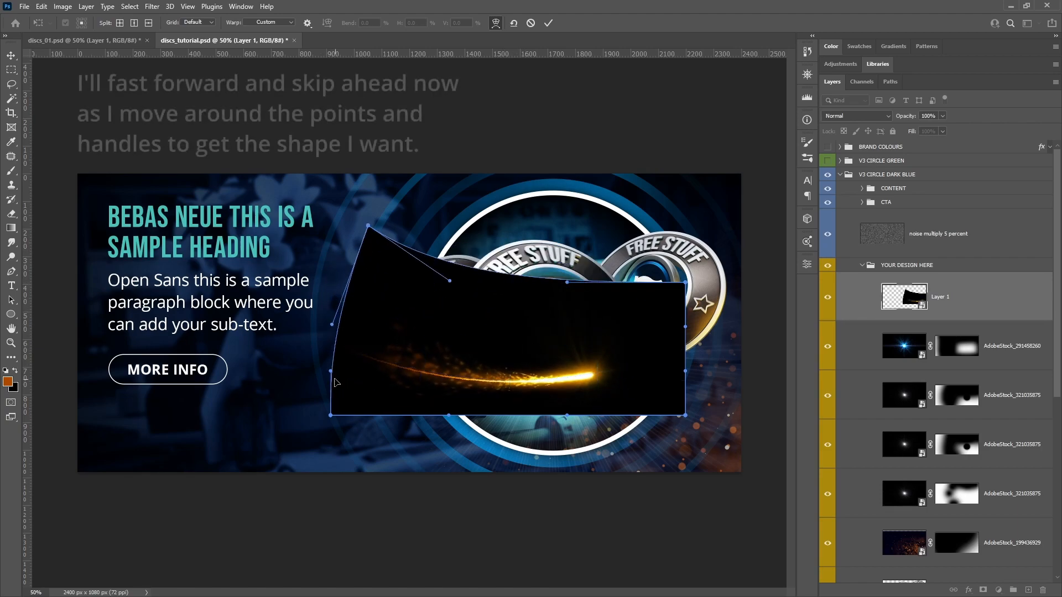
pyautogui.moveTo(331, 415); pyautogui.dragTo(332, 371)
pyautogui.moveTo(387, 350)
pyautogui.mouseDown()
pyautogui.moveTo(389, 329)
pyautogui.moveTo(426, 302)
pyautogui.mouseUp()
pyautogui.moveTo(552, 358)
pyautogui.mouseDown()
pyautogui.moveTo(552, 347)
pyautogui.moveTo(504, 349)
pyautogui.mouseUp()
pyautogui.moveTo(368, 226); pyautogui.dragTo(357, 240)
pyautogui.moveTo(337, 275); pyautogui.dragTo(335, 284)
pyautogui.moveTo(331, 309); pyautogui.dragTo(330, 326)
pyautogui.moveTo(332, 371); pyautogui.dragTo(331, 364)
pyautogui.moveTo(685, 415); pyautogui.dragTo(683, 382)
pyautogui.moveTo(685, 283); pyautogui.dragTo(668, 217)
pyautogui.moveTo(685, 326); pyautogui.dragTo(674, 277)
pyautogui.moveTo(568, 275); pyautogui.dragTo(550, 287)
pyautogui.moveTo(682, 382); pyautogui.dragTo(683, 355)
pyautogui.moveTo(569, 420); pyautogui.dragTo(569, 443)
pyautogui.moveTo(449, 414); pyautogui.dragTo(416, 446)
pyautogui.press('Return')
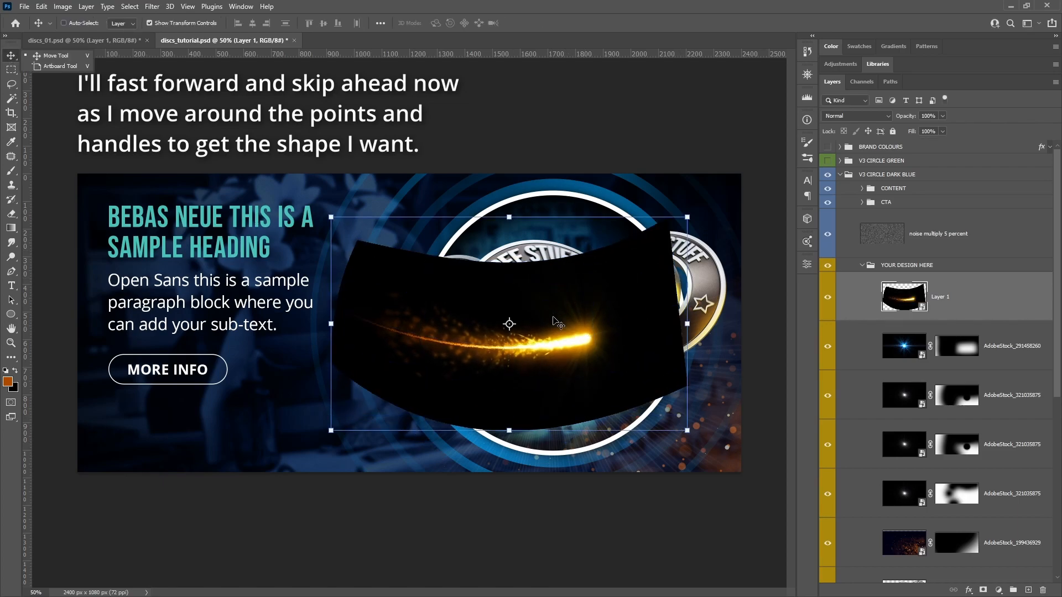
# - Move the warped bolt below the front disc and set its layer's blend mode to Screen
pyautogui.moveTo(548, 311); pyautogui.dragTo(597, 391)
pyautogui.click(856, 116)
pyautogui.click(838, 199)
pyautogui.moveTo(615, 430)
pyautogui.mouseDown()
pyautogui.moveTo(656, 377)
pyautogui.moveTo(625, 435)
pyautogui.mouseUp()
# - Refine the bolt's warp and reposition it along the lower edge of the white ring
pyautogui.click(42, 7)
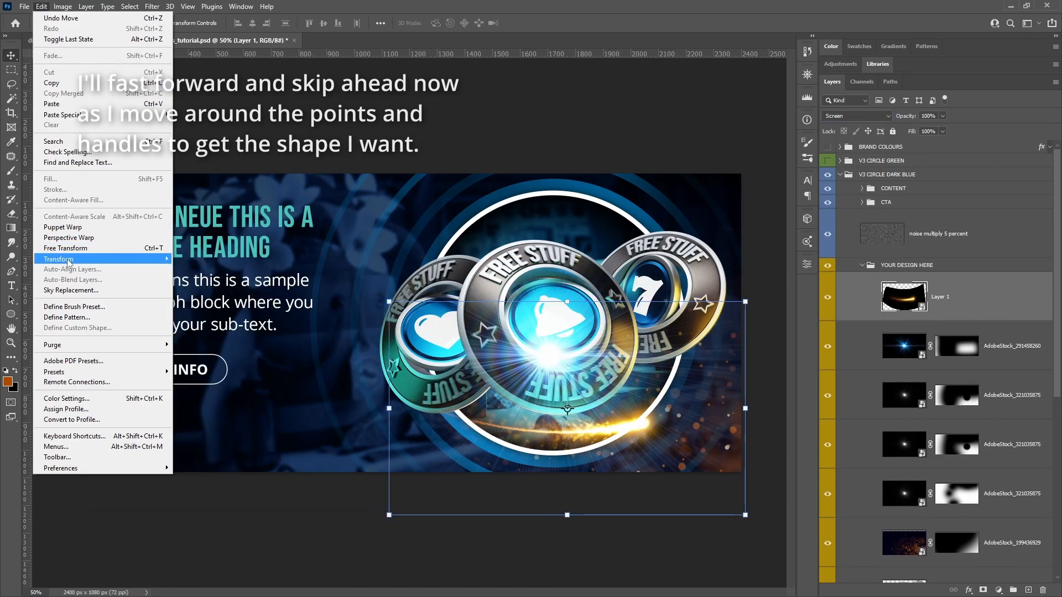
pyautogui.moveTo(70, 263)
pyautogui.click(190, 328)
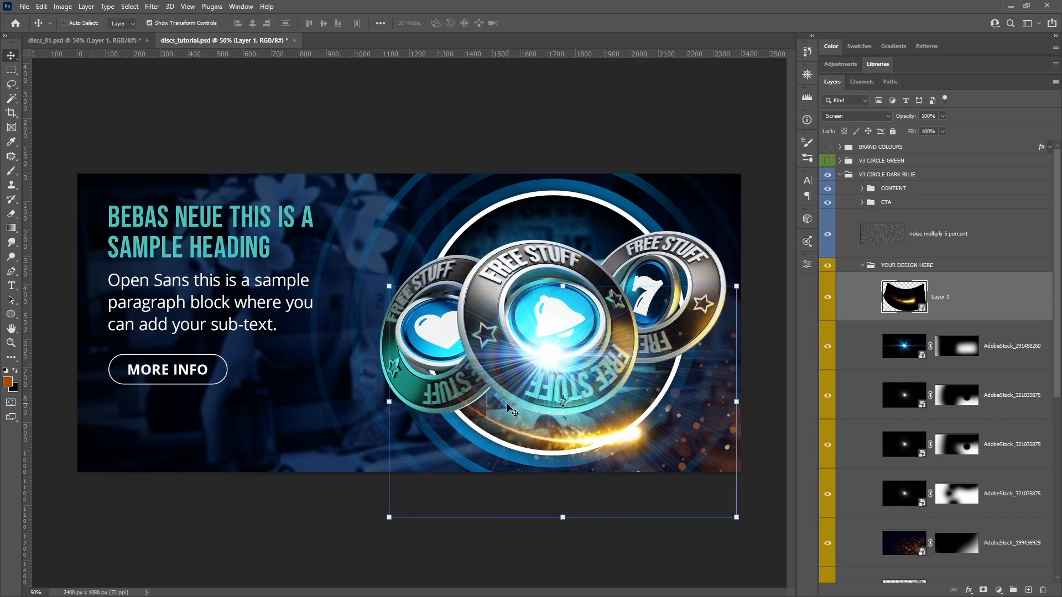
pyautogui.moveTo(550, 423); pyautogui.dragTo(555, 422)
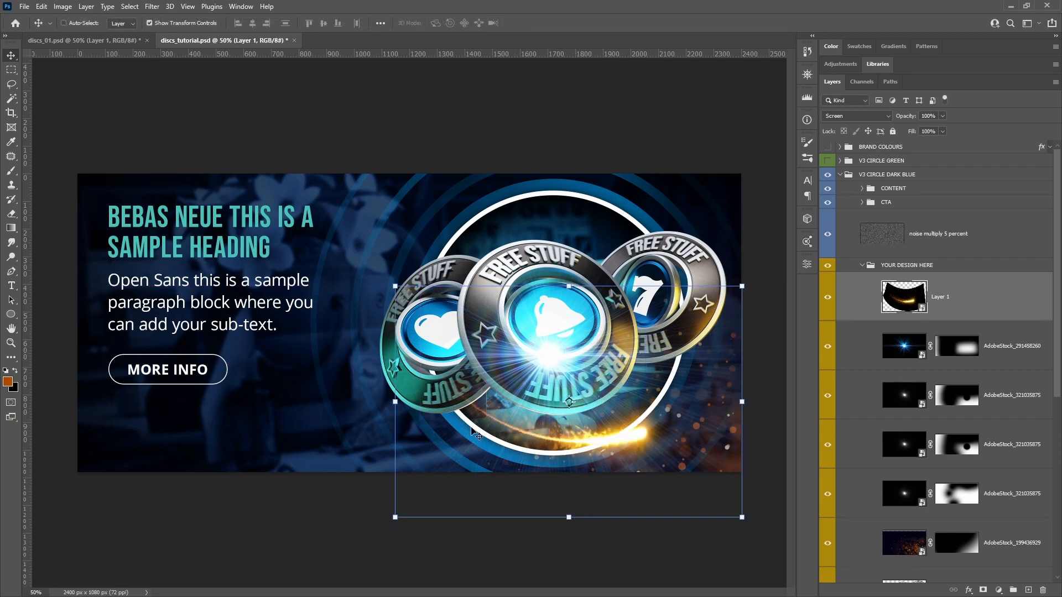
# - Transform the bolt to 17.29% scale and 12.59° rotation, with its head over the ring's lower edge
pyautogui.moveTo(741, 517); pyautogui.dragTo(714, 503)
pyautogui.moveTo(656, 450); pyautogui.dragTo(668, 450)
pyautogui.moveTo(725, 541); pyautogui.dragTo(705, 566)
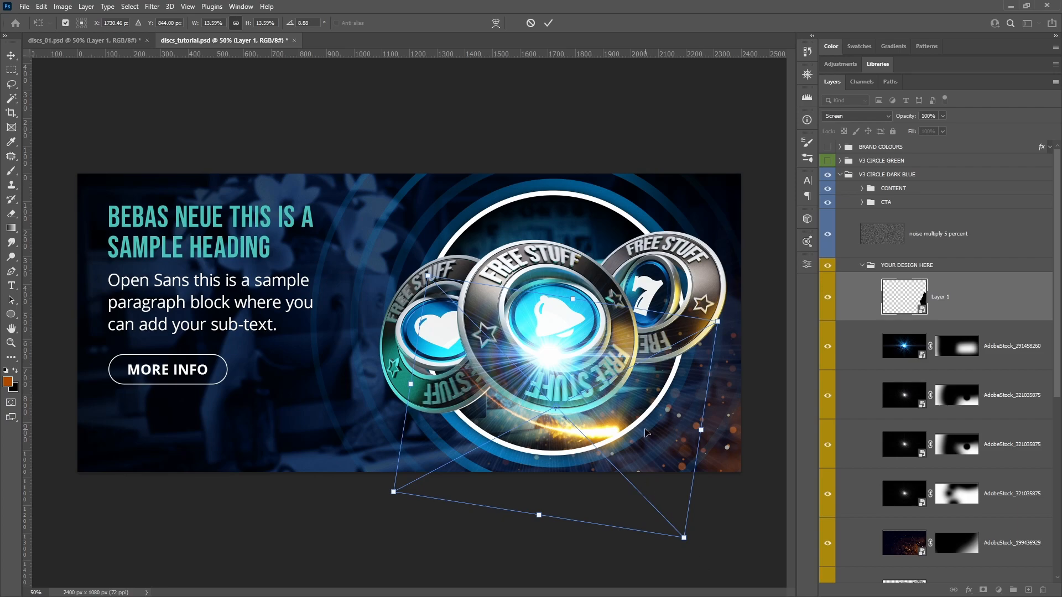
pyautogui.moveTo(644, 429); pyautogui.dragTo(628, 439)
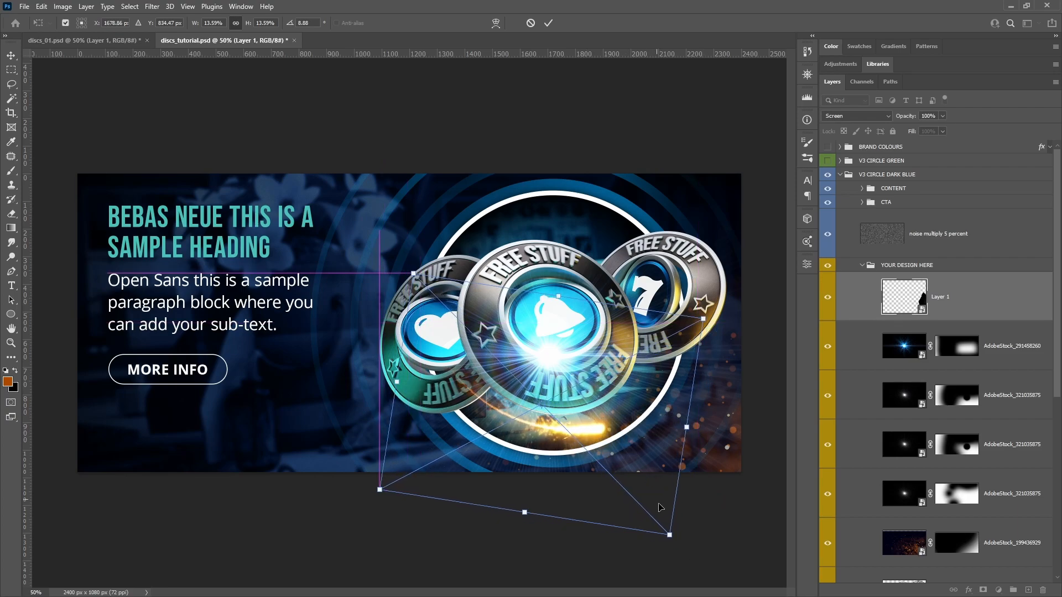
pyautogui.moveTo(675, 542)
pyautogui.mouseDown()
pyautogui.moveTo(670, 562)
pyautogui.moveTo(672, 544)
pyautogui.mouseUp()
pyautogui.moveTo(630, 450); pyautogui.dragTo(647, 460)
pyautogui.moveTo(727, 339); pyautogui.dragTo(772, 311)
pyautogui.moveTo(716, 386); pyautogui.dragTo(716, 392)
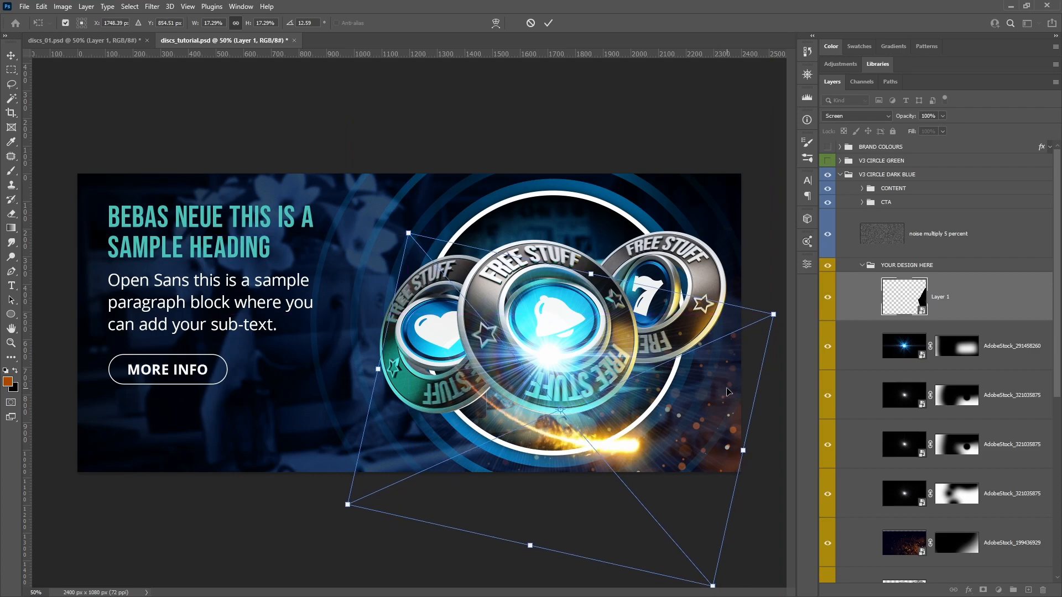
pyautogui.press('Return')
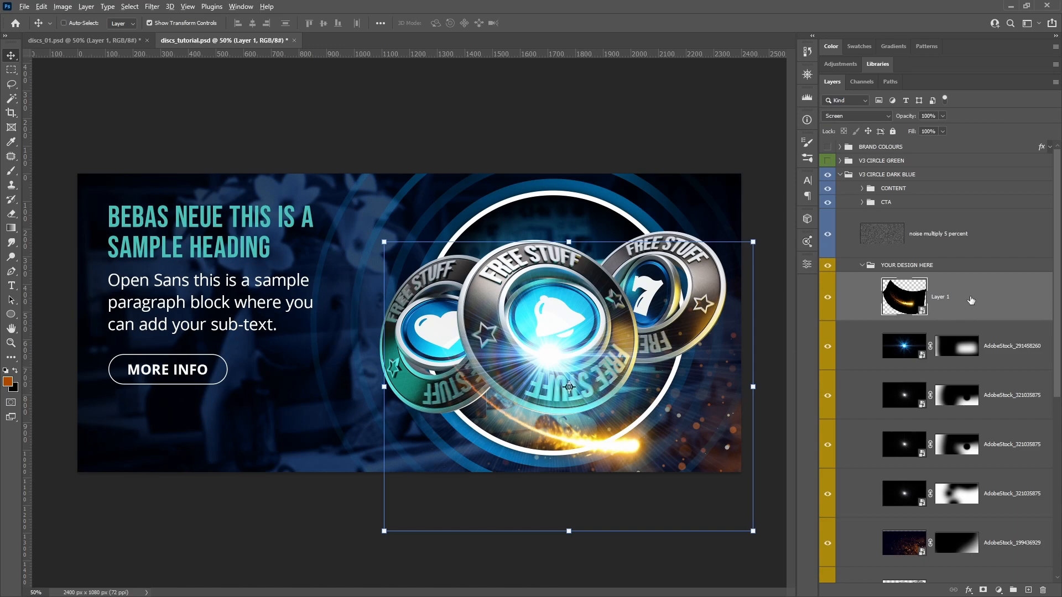
# - Duplicate the bolt layer in place and compare the glow with the top copy hidden and shown
pyautogui.hotkey('ctrl', 'j')
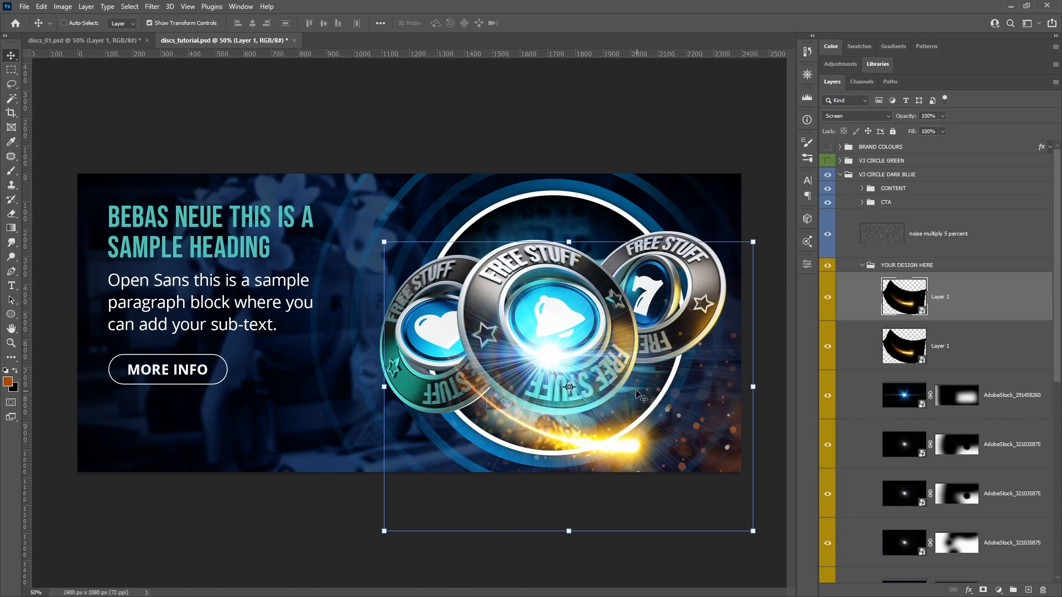
pyautogui.click(952, 355)
pyautogui.click(969, 302)
pyautogui.click(958, 349)
pyautogui.click(966, 304)
pyautogui.click(960, 346)
pyautogui.click(828, 297)
pyautogui.click(828, 298)
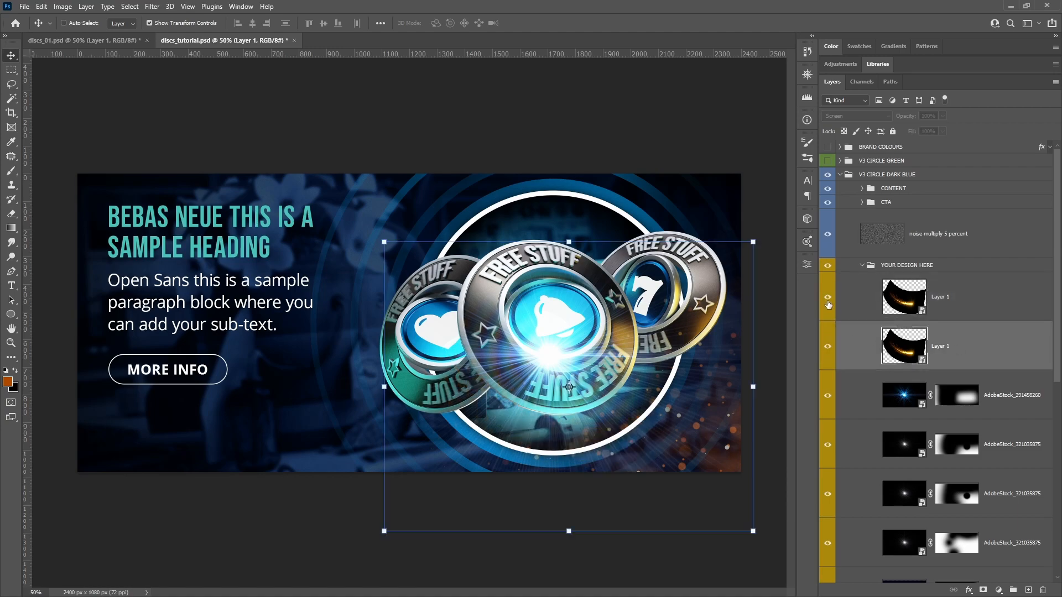
pyautogui.click(828, 297)
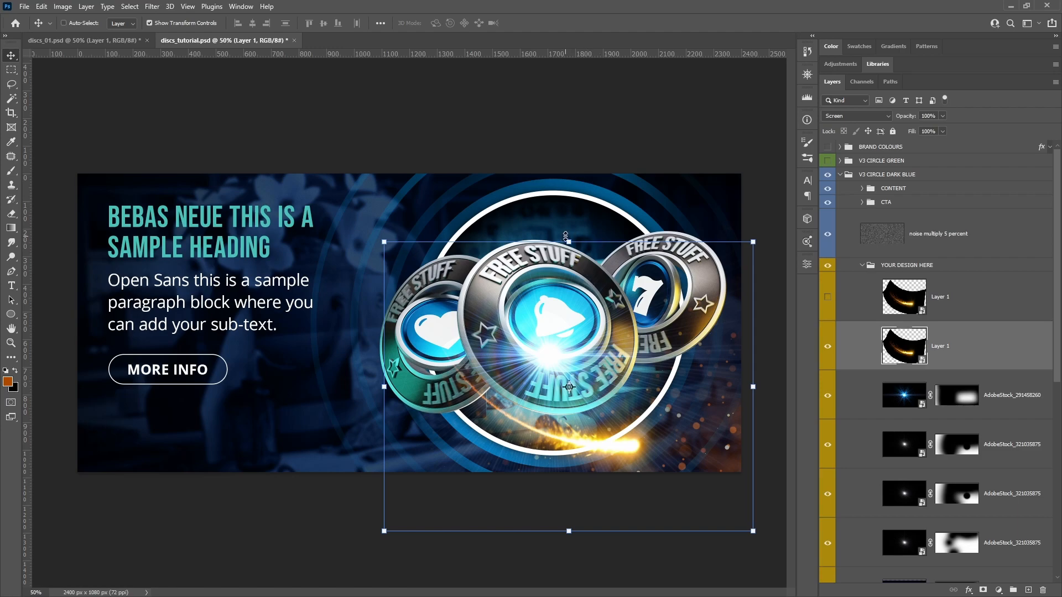
pyautogui.click(961, 309)
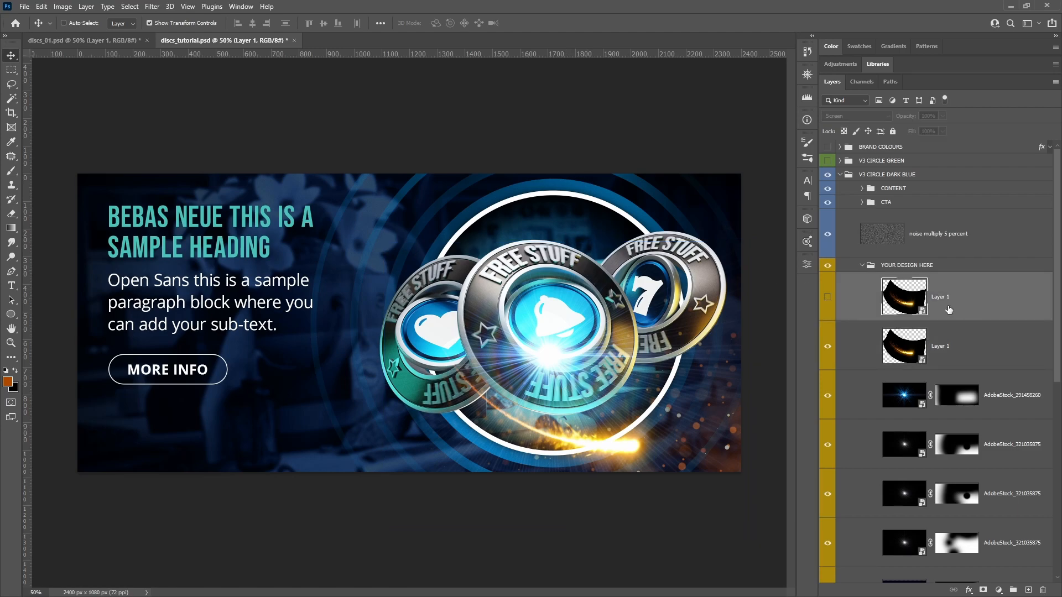
pyautogui.click(828, 299)
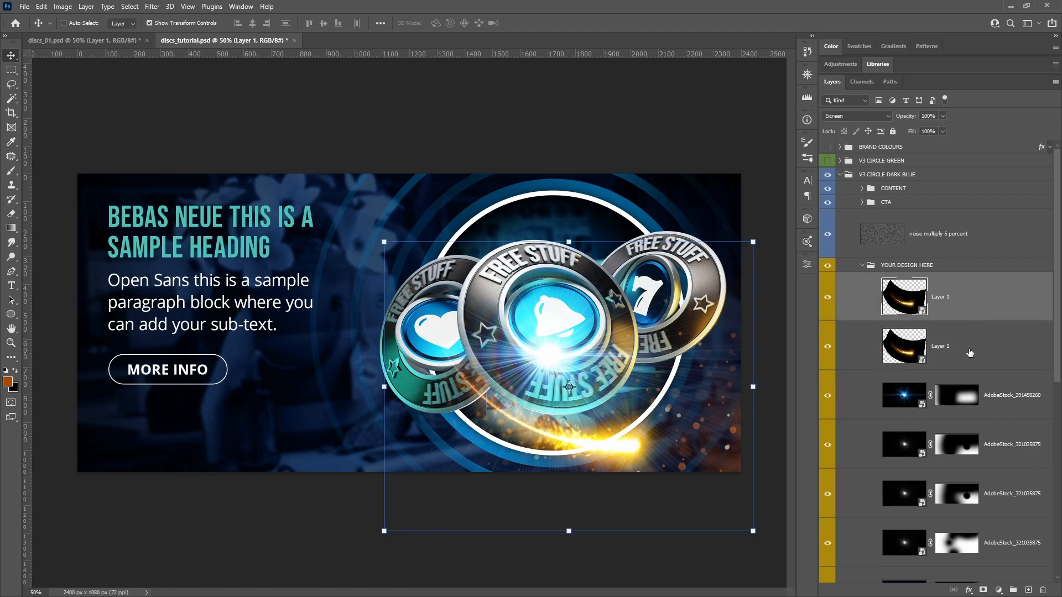
# - Lower the top bolt copy's Fill to 40%
pyautogui.click(942, 132)
pyautogui.moveTo(943, 145); pyautogui.dragTo(917, 146)
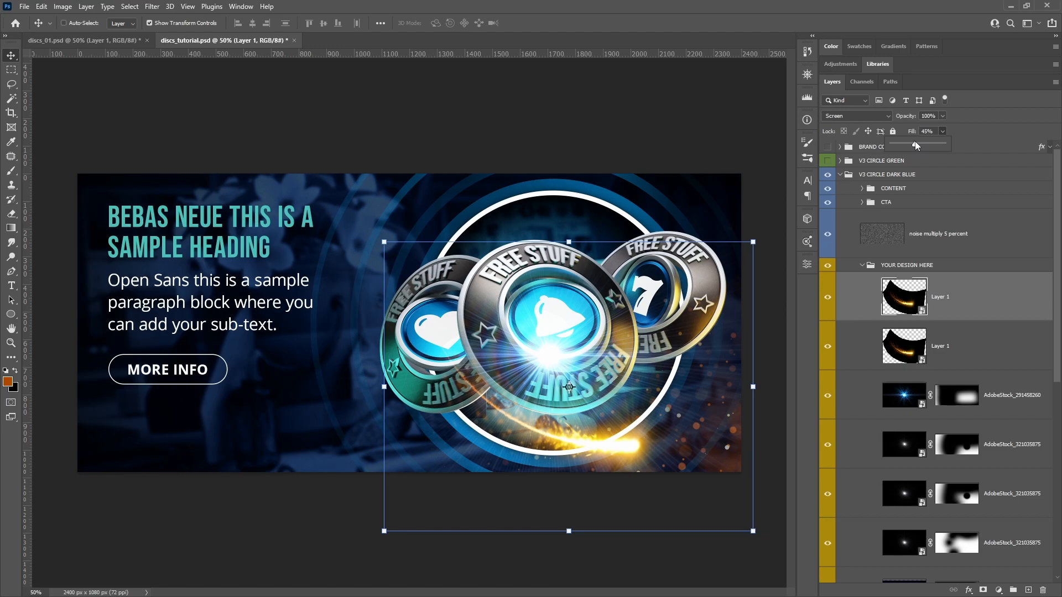
pyautogui.click(956, 357)
pyautogui.click(969, 303)
# - Copy the lower, full-strength bolt layer to the top of the YOUR DESIGN HERE group and move the copy slightly above the original streak
pyautogui.keyDown('alt'); pyautogui.click(961, 355); pyautogui.keyUp('alt')
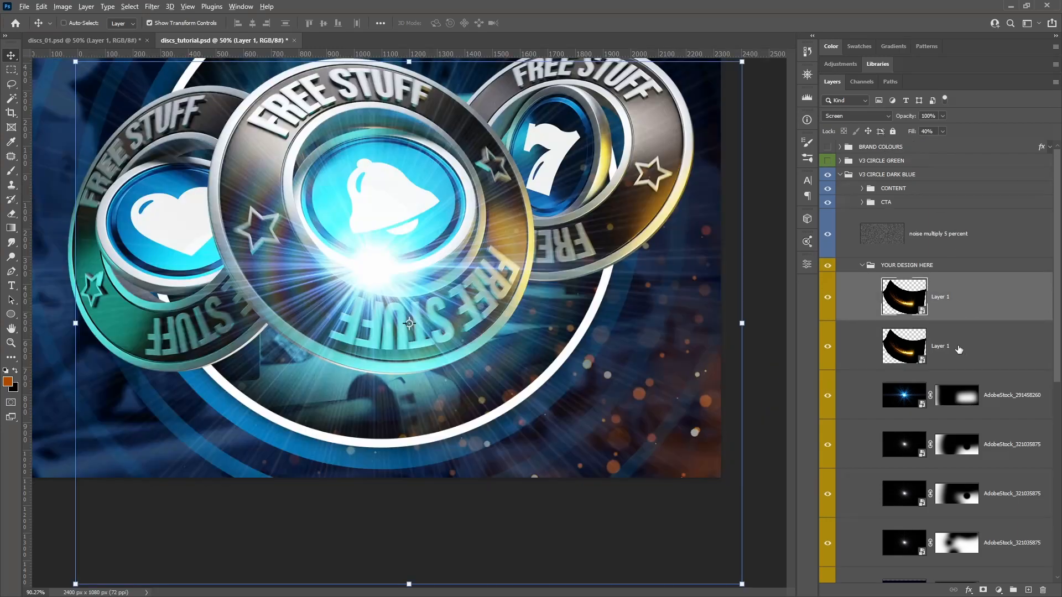
pyautogui.hotkey('ctrl', '-')
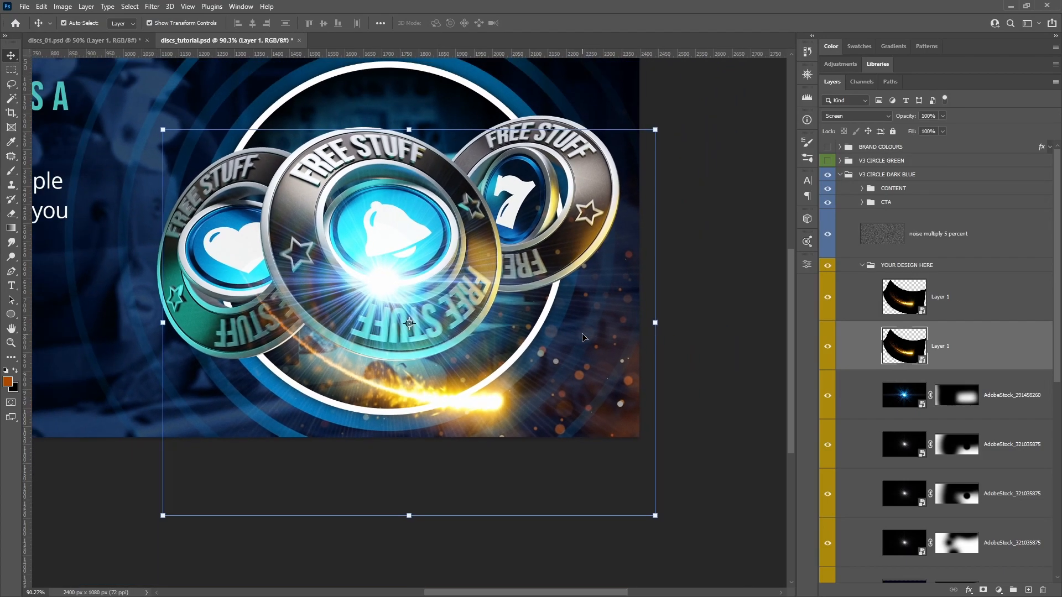
pyautogui.hotkey('ctrl', '0')
pyautogui.hotkey('ctrl', '-')
pyautogui.moveTo(969, 351); pyautogui.dragTo(963, 274)
pyautogui.moveTo(611, 373); pyautogui.dragTo(620, 347)
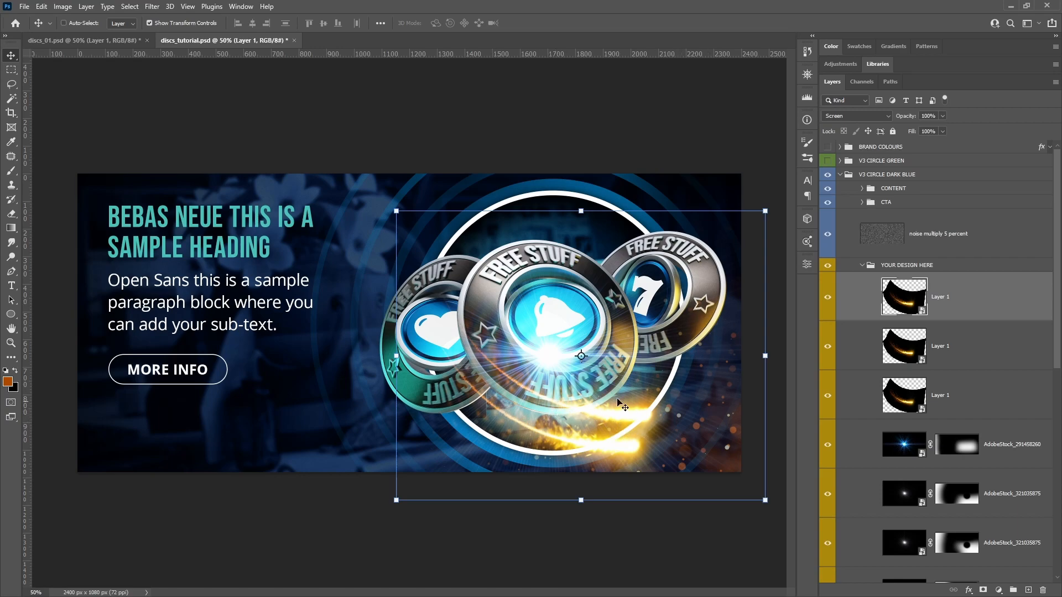
# - Transform the new bolt copy to 10.58% scale and -27.13° rotation, with its tail curving under the front disc
pyautogui.moveTo(768, 201); pyautogui.dragTo(709, 138)
pyautogui.moveTo(646, 368); pyautogui.dragTo(691, 367)
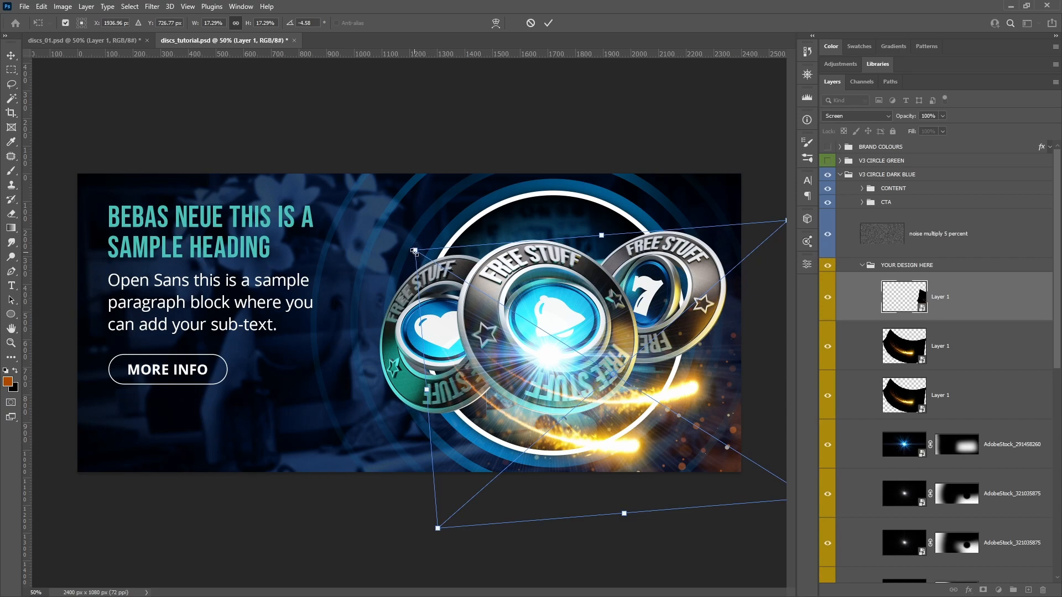
pyautogui.moveTo(414, 251); pyautogui.dragTo(482, 292)
pyautogui.moveTo(757, 245); pyautogui.dragTo(684, 224)
pyautogui.moveTo(671, 320); pyautogui.dragTo(656, 342)
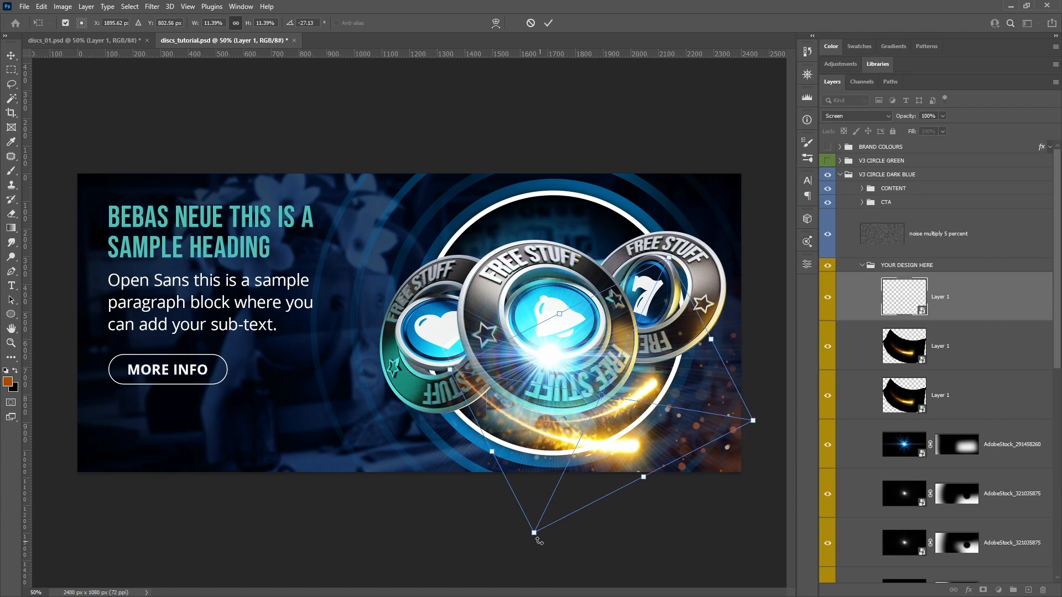
pyautogui.moveTo(534, 534); pyautogui.dragTo(541, 522)
pyautogui.moveTo(598, 442); pyautogui.dragTo(604, 446)
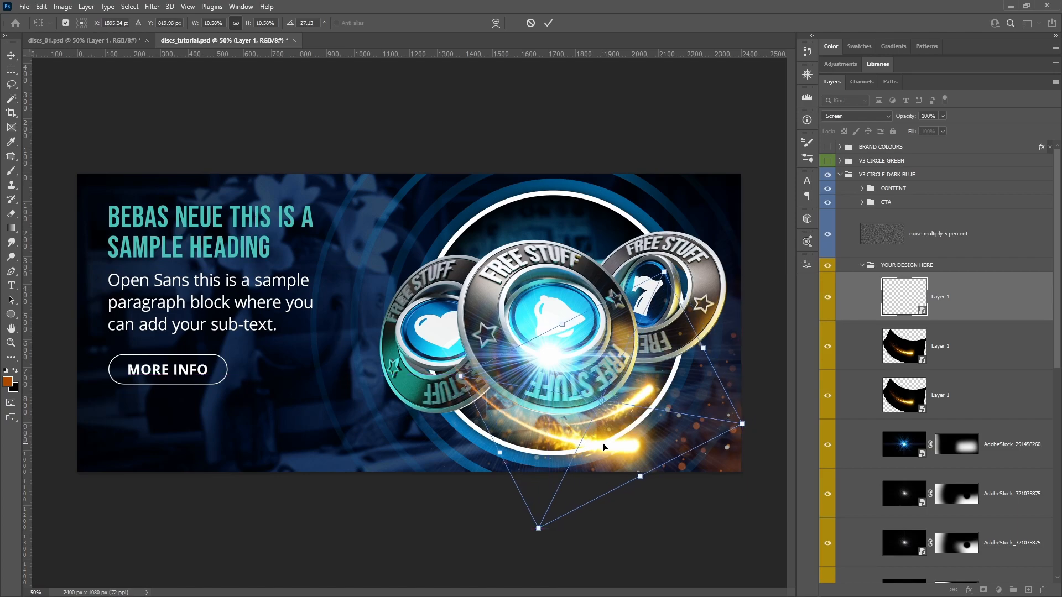
pyautogui.press('Return')
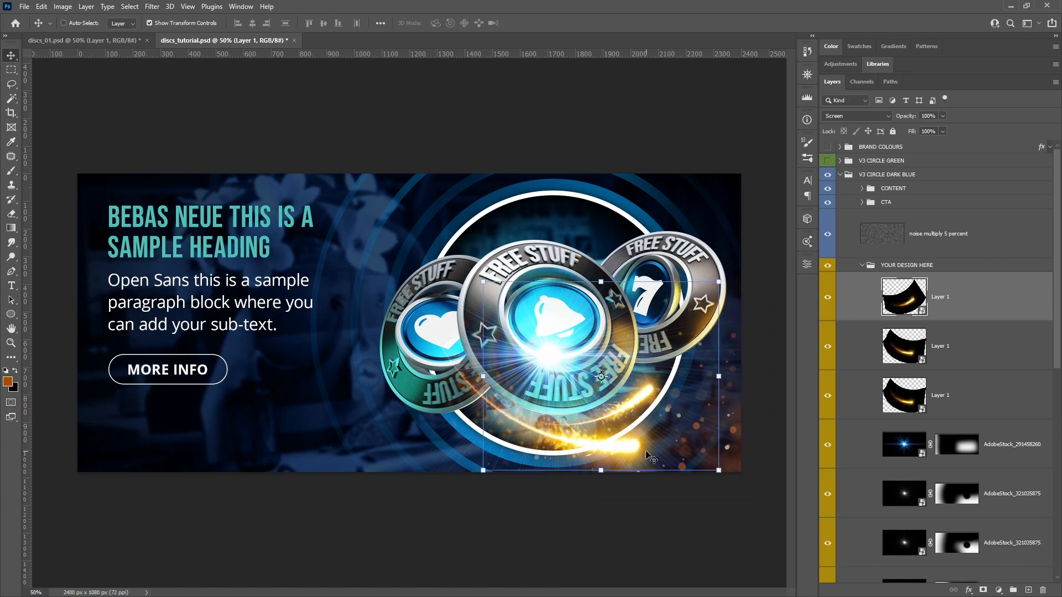
pyautogui.press('m')
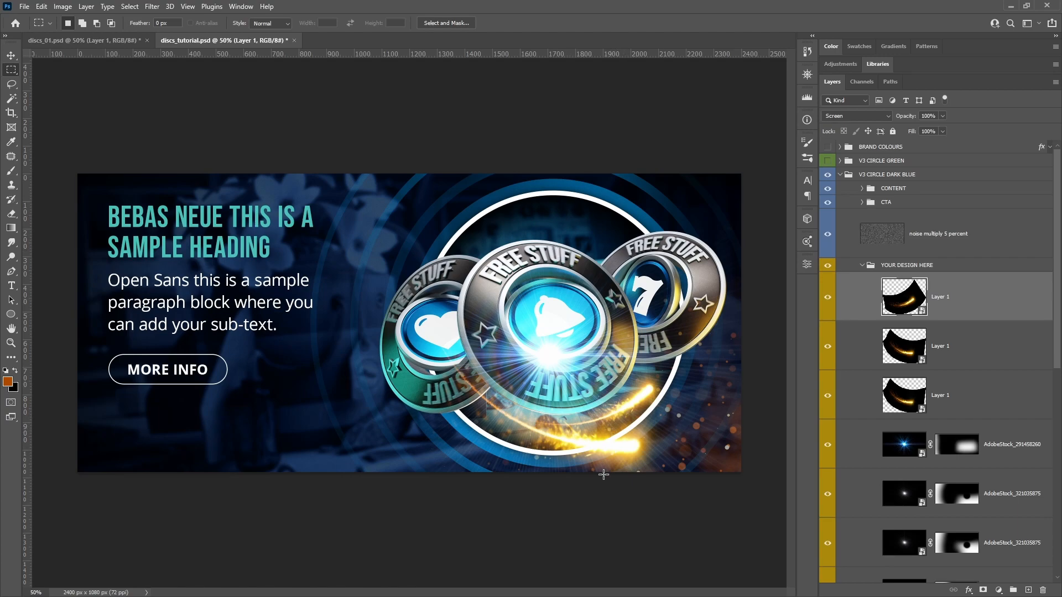
# - Examine the whole banner at 5% zoom to judge the composition's balance, and return to 33.3%
pyautogui.hotkey('ctrl', '-')
pyautogui.hotkey('ctrl', '-')
pyautogui.hotkey('ctrl', '-')
pyautogui.hotkey('ctrl', '-')
pyautogui.hotkey('ctrl', '-')
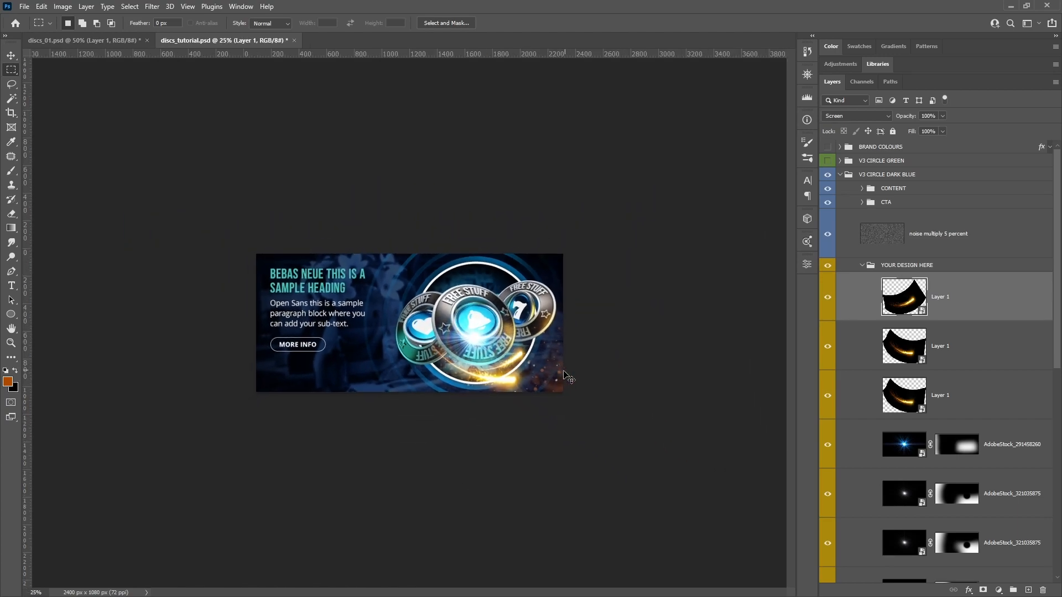
pyautogui.hotkey('ctrl', '-')
pyautogui.hotkey('ctrl', '-')
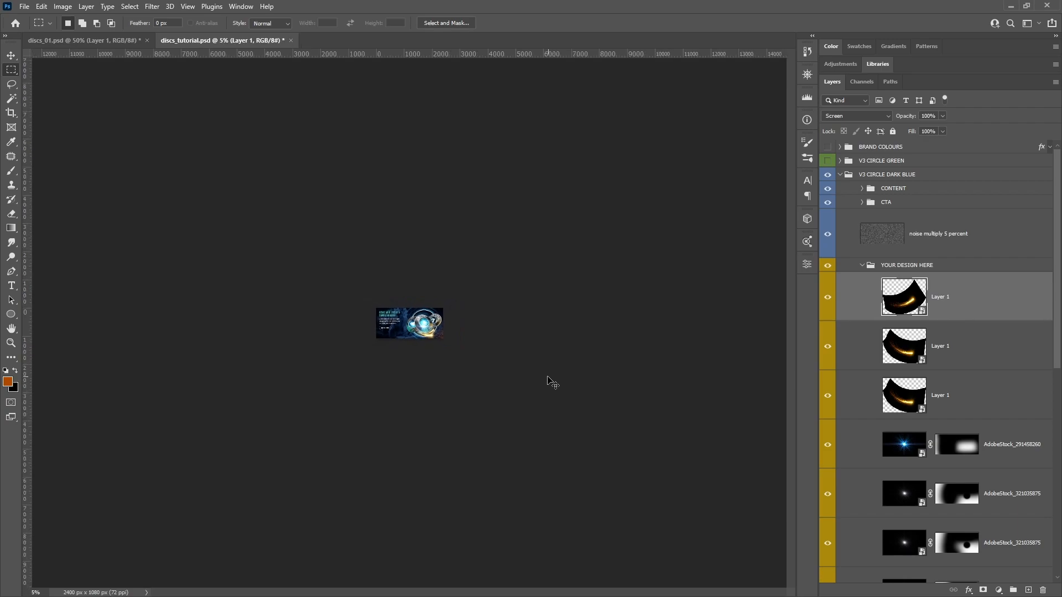
pyautogui.moveTo(411, 323); pyautogui.dragTo(440, 339)
pyautogui.hotkey('ctrl', 'd')
pyautogui.hotkey('ctrl', '+')
pyautogui.hotkey('ctrl', '+')
pyautogui.hotkey('ctrl', '+')
pyautogui.hotkey('ctrl', '+')
pyautogui.hotkey('ctrl', '+')
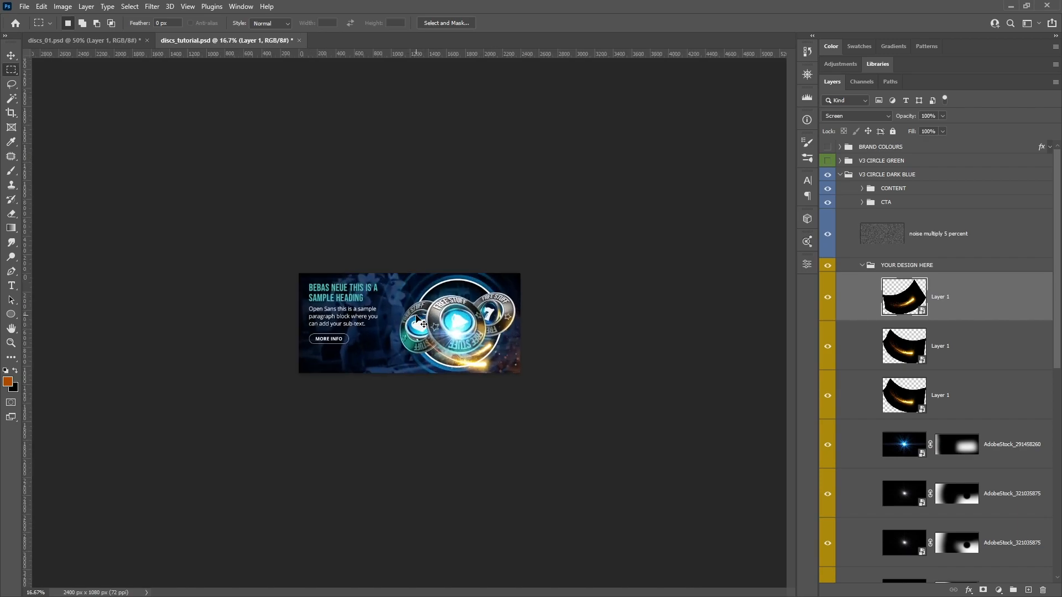
pyautogui.hotkey('ctrl', '+')
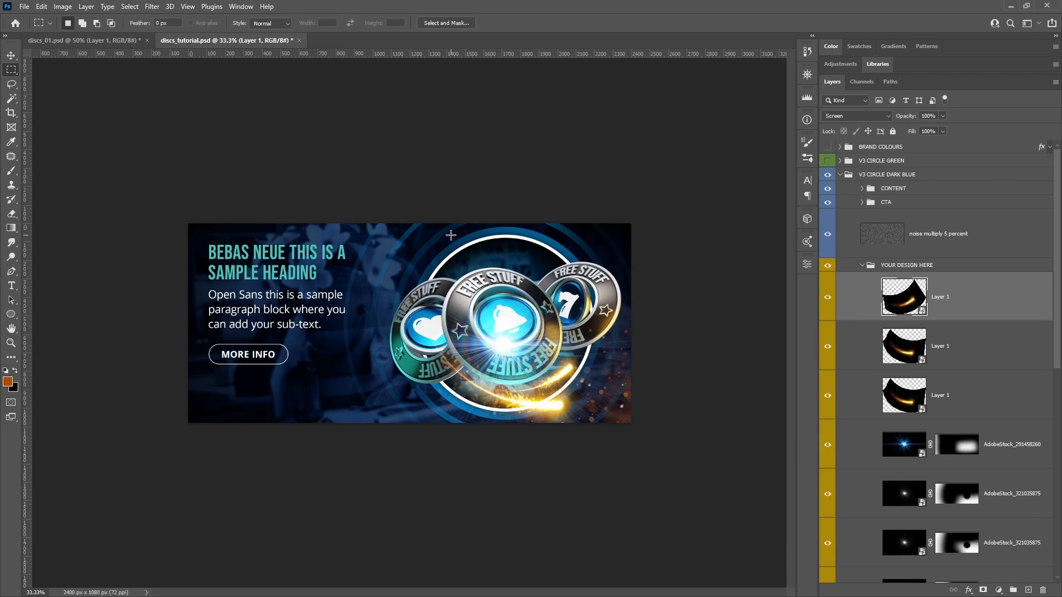
# - Paint two crossing diagonal orange guide strokes through the front disc on a new layer, using a soft 125 px brush
pyautogui.click(11, 170)
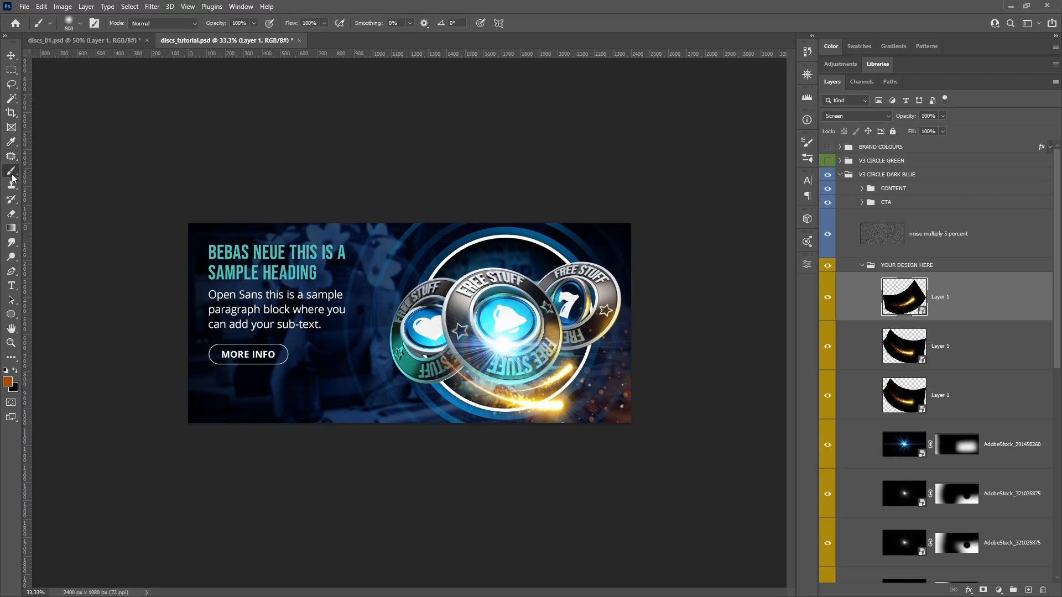
pyautogui.click(1028, 590)
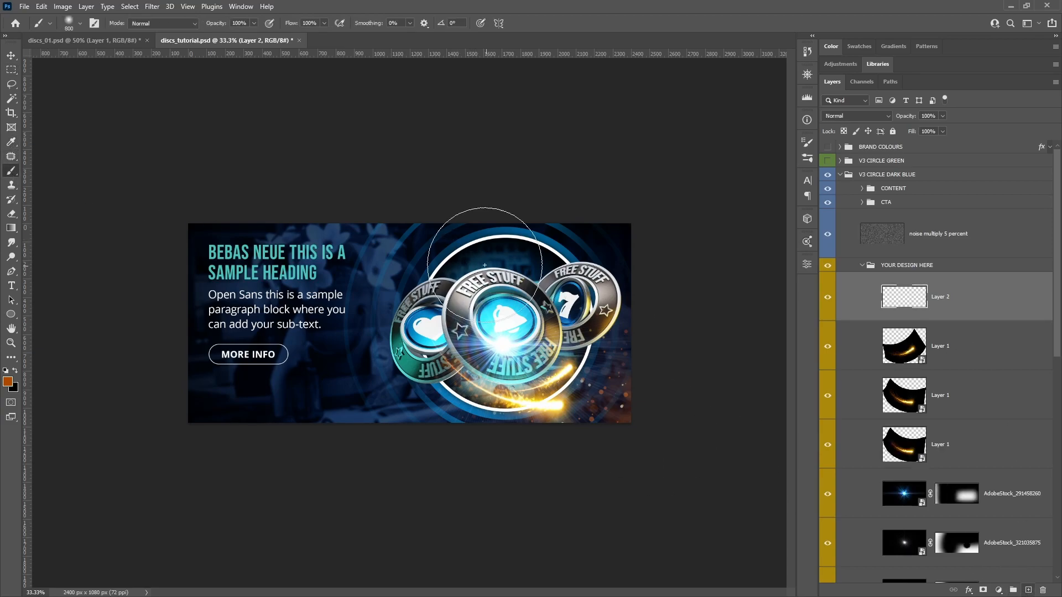
pyautogui.moveTo(498, 277); pyautogui.dragTo(561, 400)
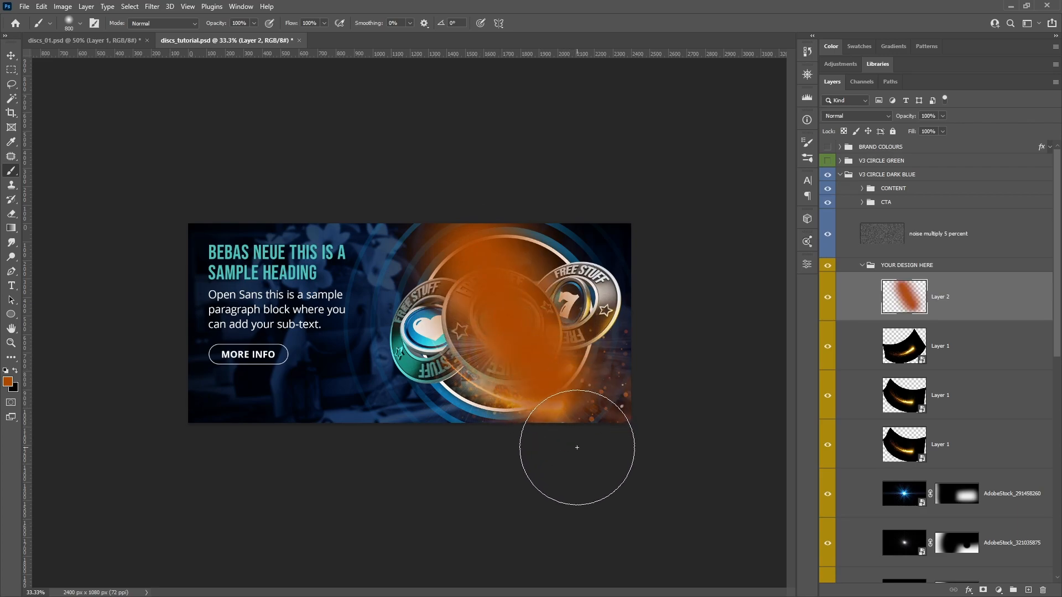
pyautogui.hotkey('ctrl', 'z')
pyautogui.press('[')
pyautogui.press('[')
pyautogui.press('[')
pyautogui.press('[')
pyautogui.press('[')
pyautogui.press('[')
pyautogui.press('[')
pyautogui.press('[')
pyautogui.press('[')
pyautogui.press('[')
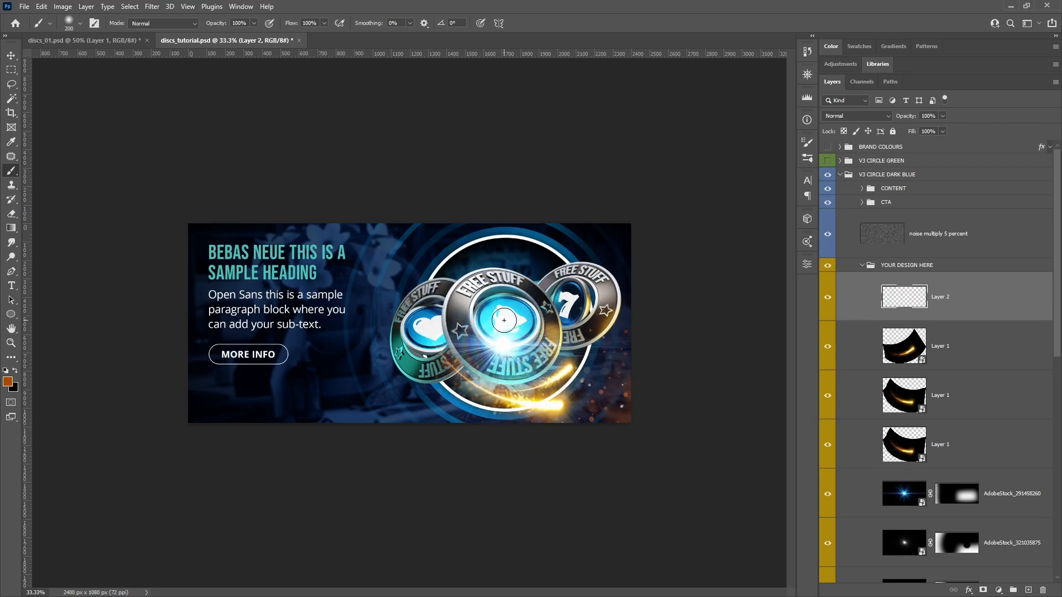
pyautogui.moveTo(386, 350); pyautogui.dragTo(640, 284)
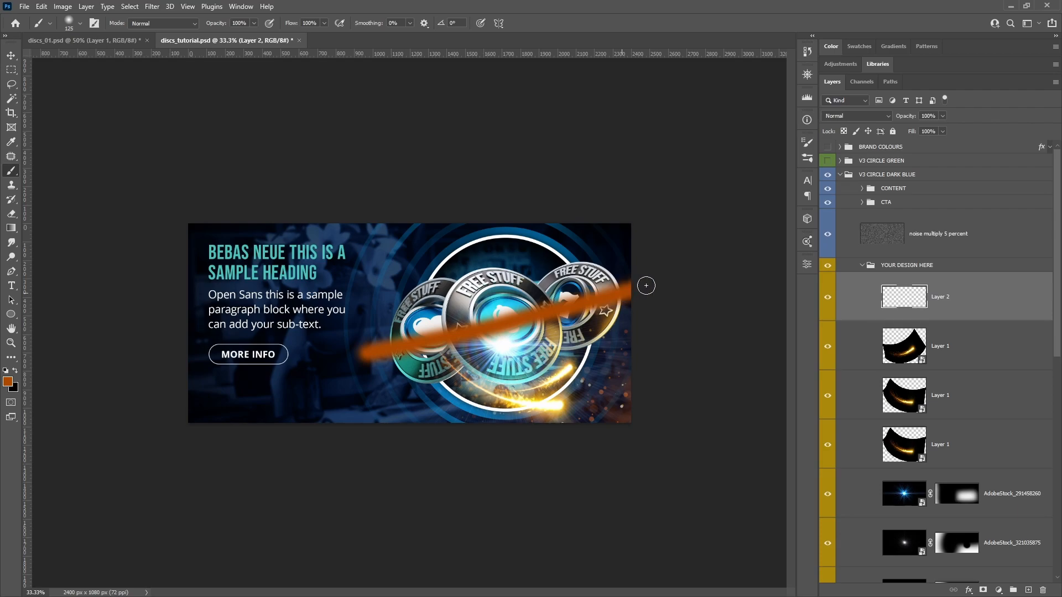
pyautogui.moveTo(466, 232); pyautogui.dragTo(564, 399)
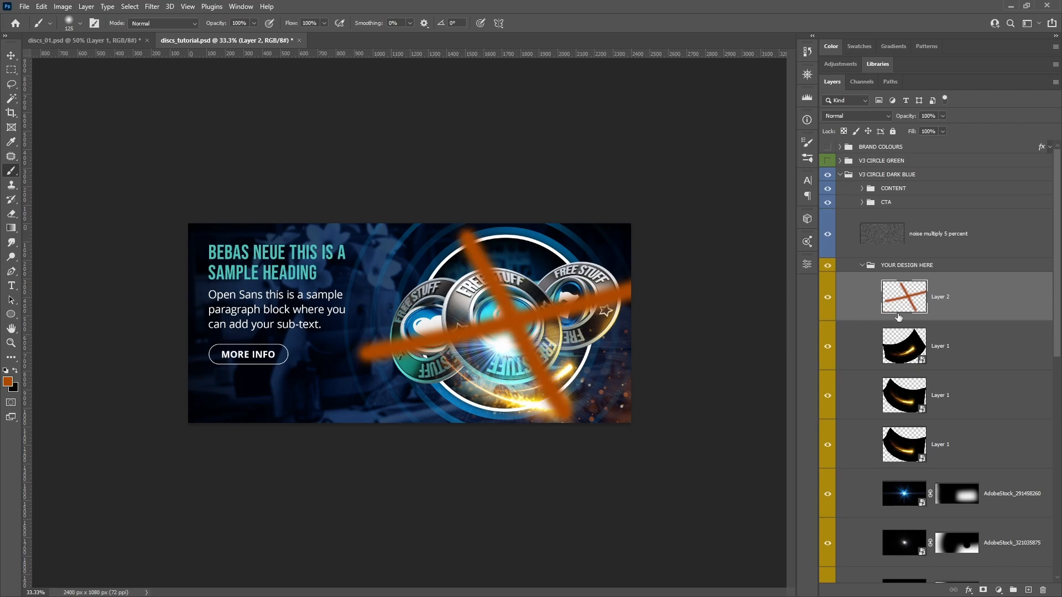
# - Hide and delete the layer holding the orange guide strokes
pyautogui.click(827, 297)
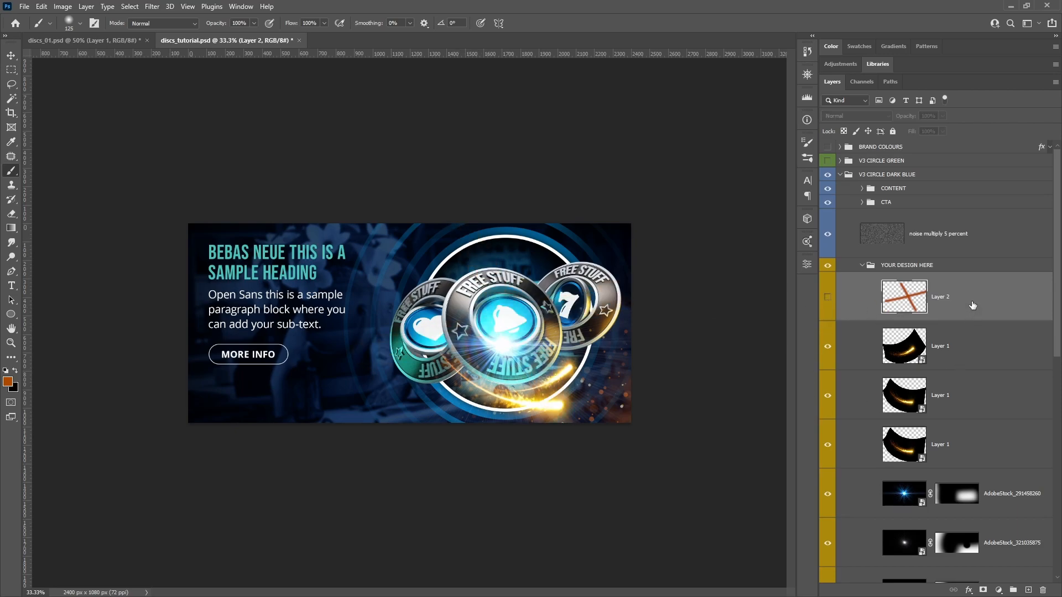
pyautogui.press('Delete')
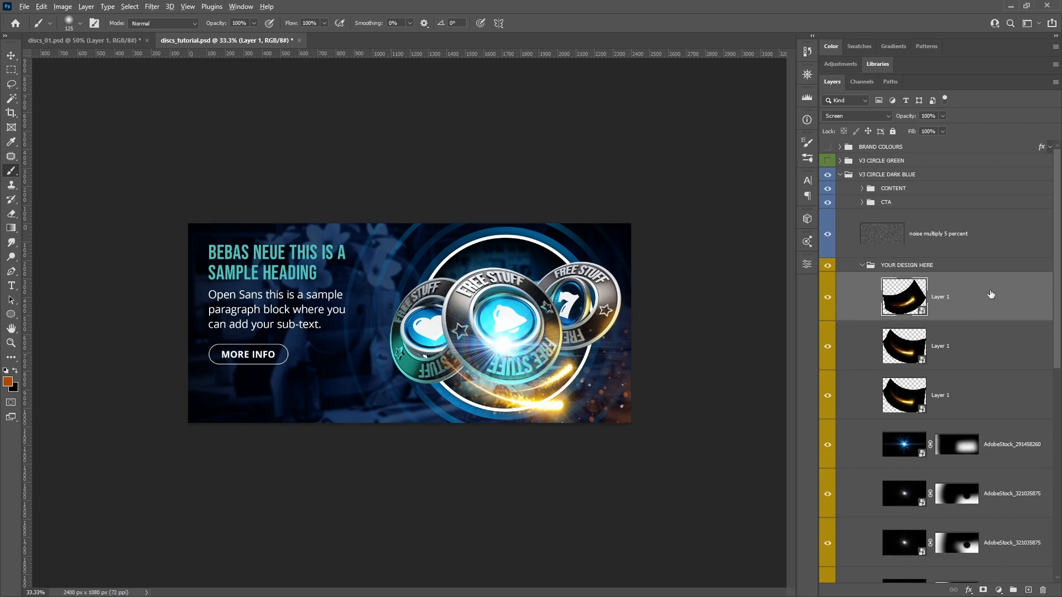
# - Duplicate the top bolt layer and transform the copy to 10.58% scale and -163.48° rotation, arcing above the front disc
pyautogui.hotkey('ctrl', 'j')
pyautogui.press('v')
pyautogui.moveTo(553, 359); pyautogui.dragTo(332, 272)
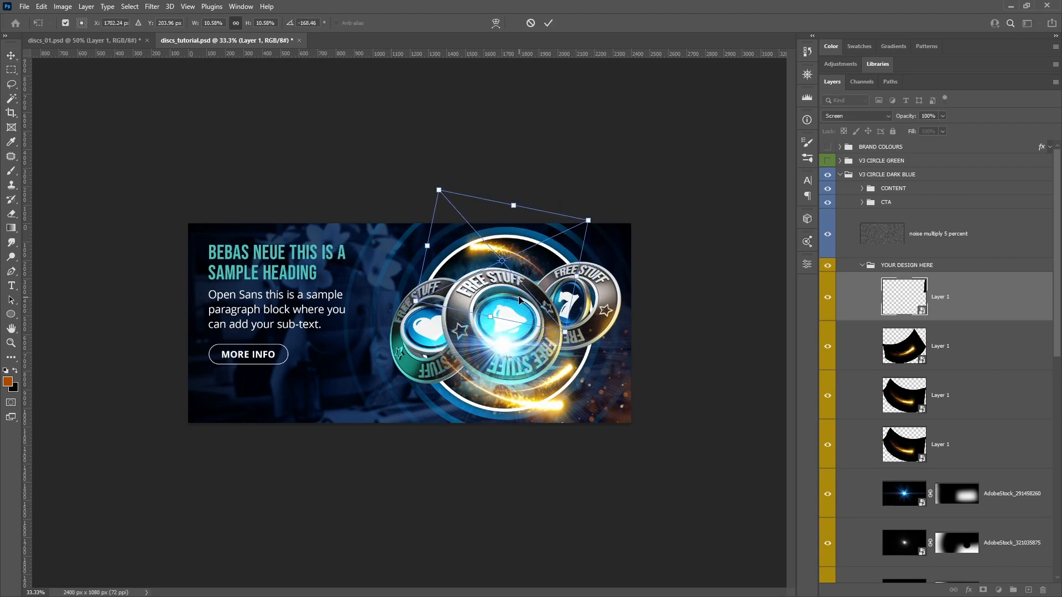
pyautogui.moveTo(507, 298); pyautogui.dragTo(507, 306)
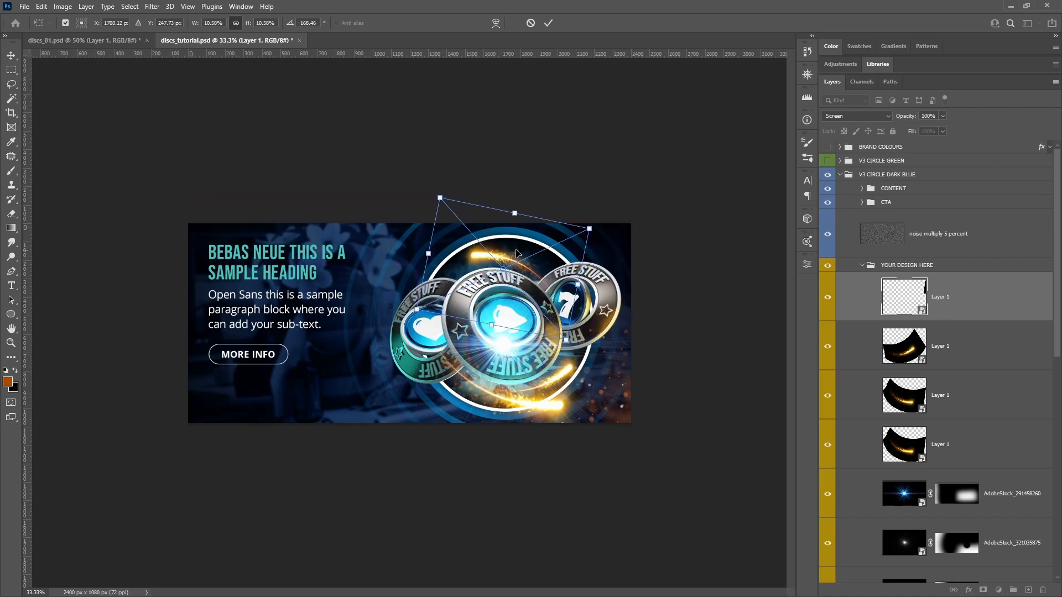
pyautogui.moveTo(494, 309); pyautogui.dragTo(512, 308)
pyautogui.moveTo(609, 223); pyautogui.dragTo(612, 231)
pyautogui.moveTo(506, 305); pyautogui.dragTo(511, 303)
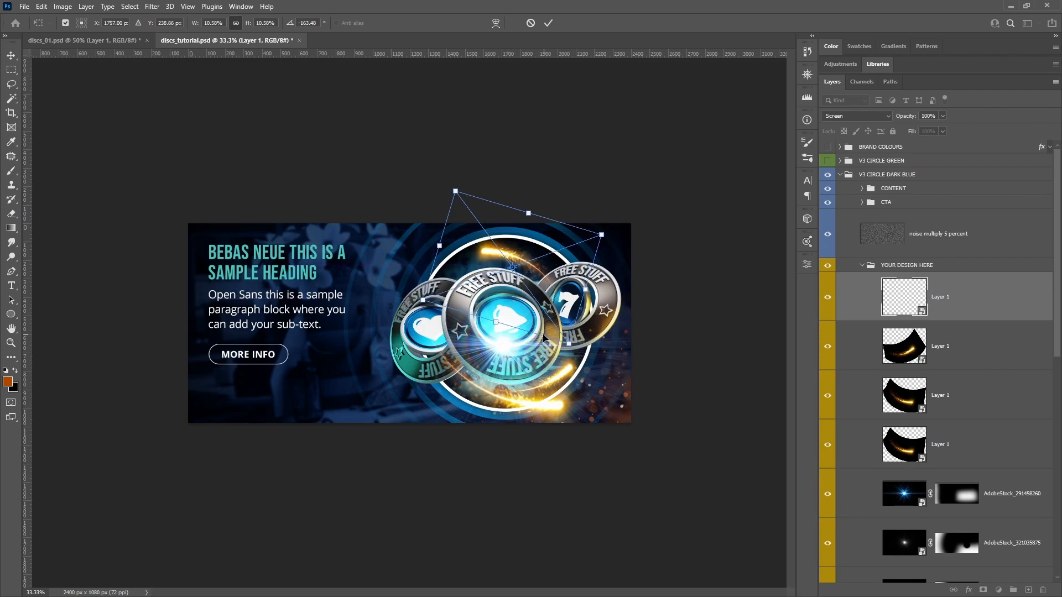
pyautogui.press('Return')
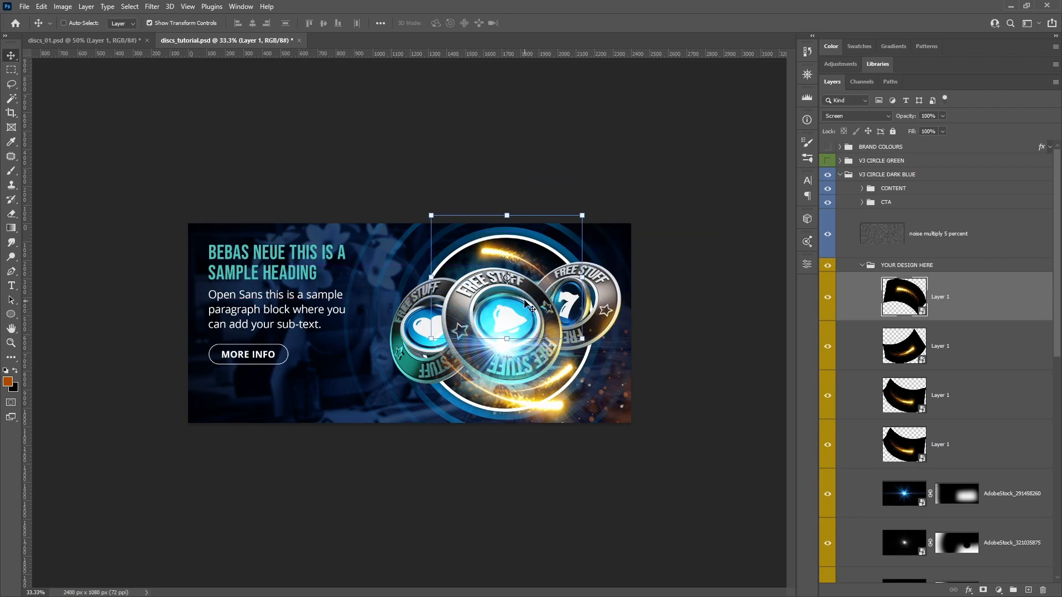
pyautogui.click(12, 70)
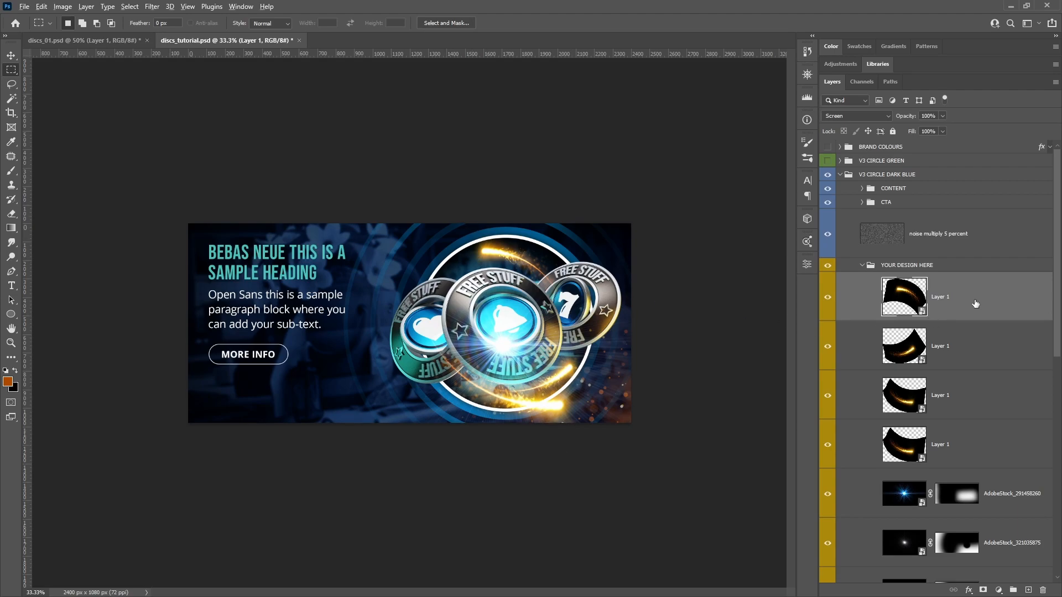
# - Duplicate the upper bolt and transform the copy to 7.01% scale and -140.14° rotation beside the heart disc
pyautogui.hotkey('ctrl', 'j')
pyautogui.press('v')
pyautogui.moveTo(491, 315); pyautogui.dragTo(497, 310)
pyautogui.hotkey('ctrl', 't')
pyautogui.moveTo(568, 215); pyautogui.dragTo(425, 397)
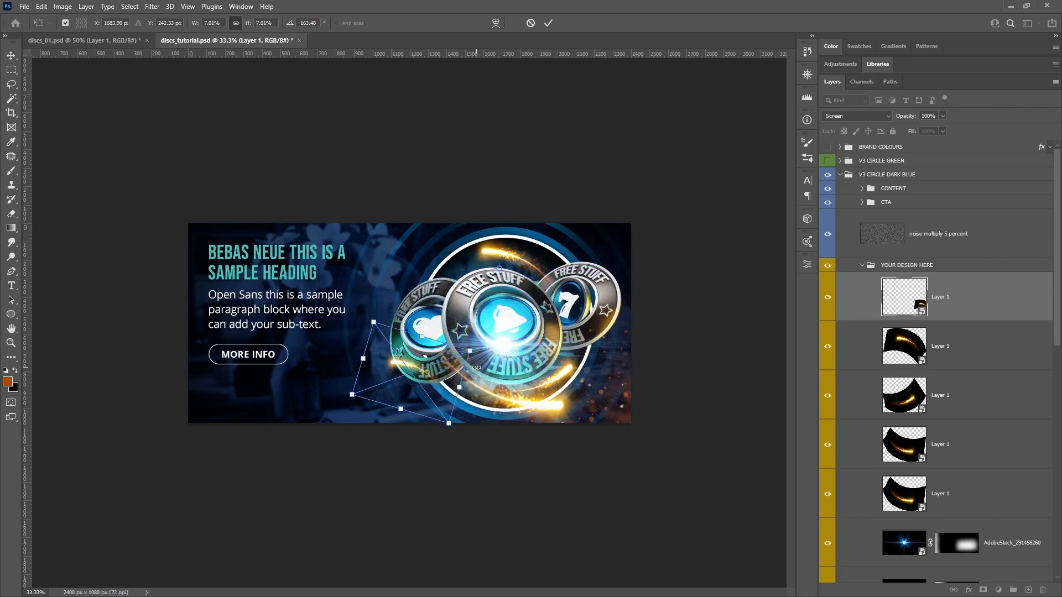
pyautogui.moveTo(459, 437); pyautogui.dragTo(382, 430)
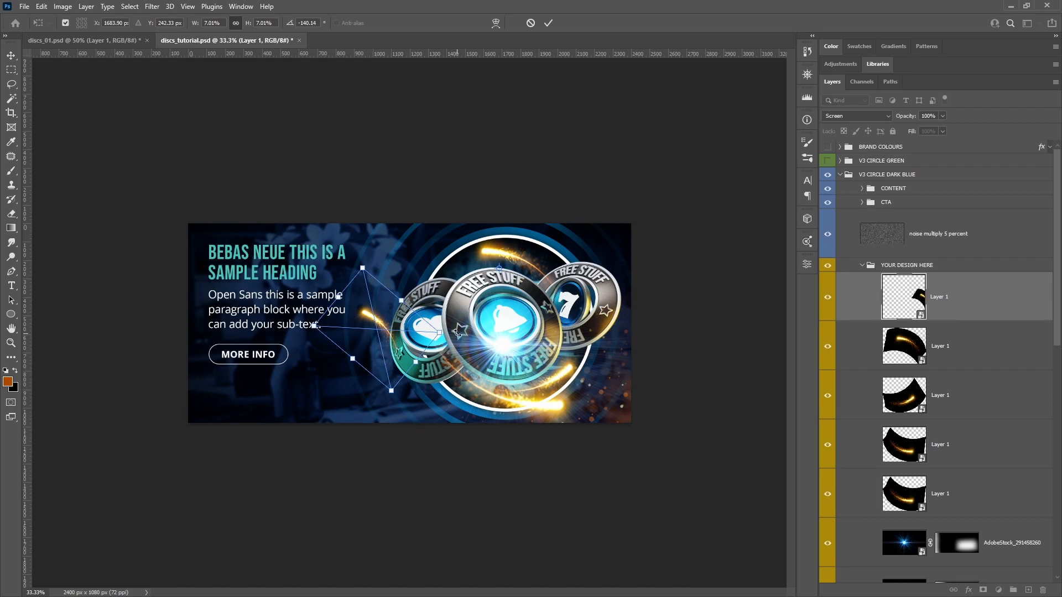
# - Adjust the small bolt copy to 7.71% scale and 99.81° rotation, curving around the heart disc's outer edge
pyautogui.moveTo(500, 269); pyautogui.dragTo(376, 329)
pyautogui.moveTo(451, 343); pyautogui.dragTo(364, 298)
pyautogui.moveTo(403, 333)
pyautogui.mouseDown()
pyautogui.moveTo(411, 317)
pyautogui.moveTo(415, 329)
pyautogui.mouseUp()
pyautogui.moveTo(441, 283); pyautogui.dragTo(444, 275)
pyautogui.moveTo(417, 330); pyautogui.dragTo(415, 329)
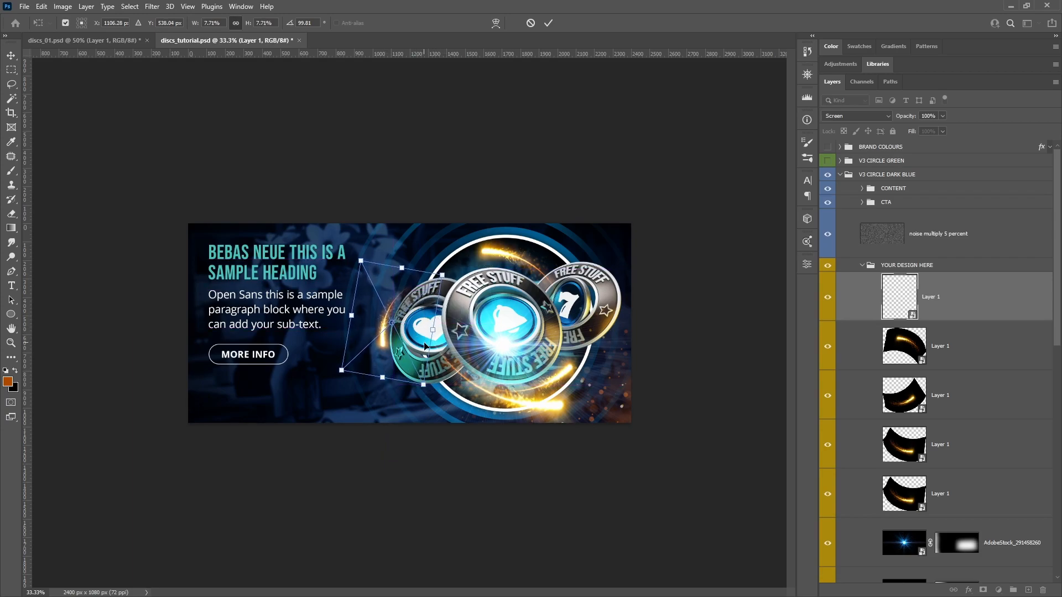
pyautogui.moveTo(415, 329); pyautogui.dragTo(410, 332)
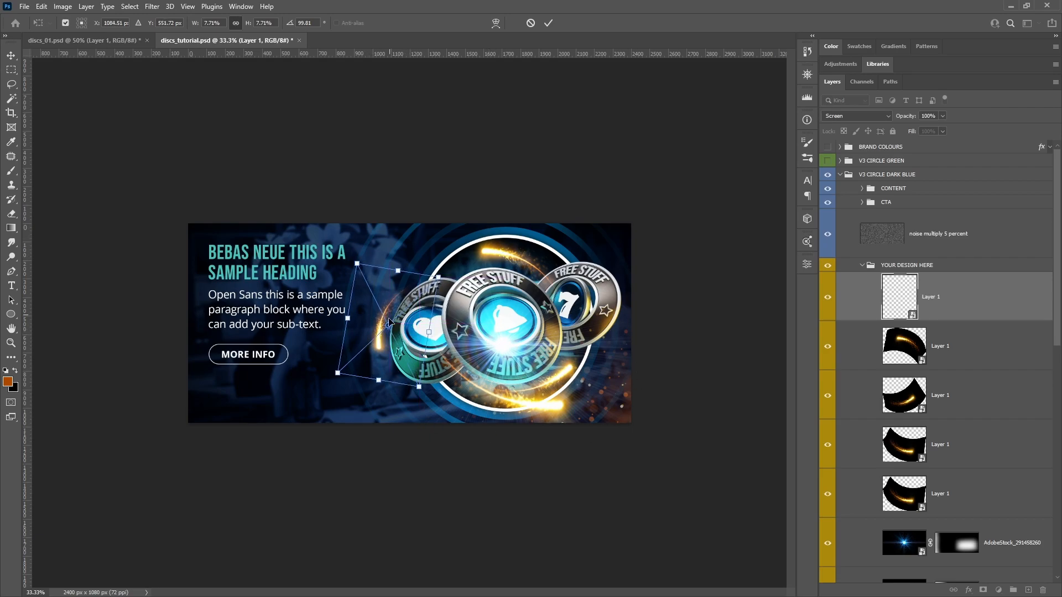
pyautogui.press('Return')
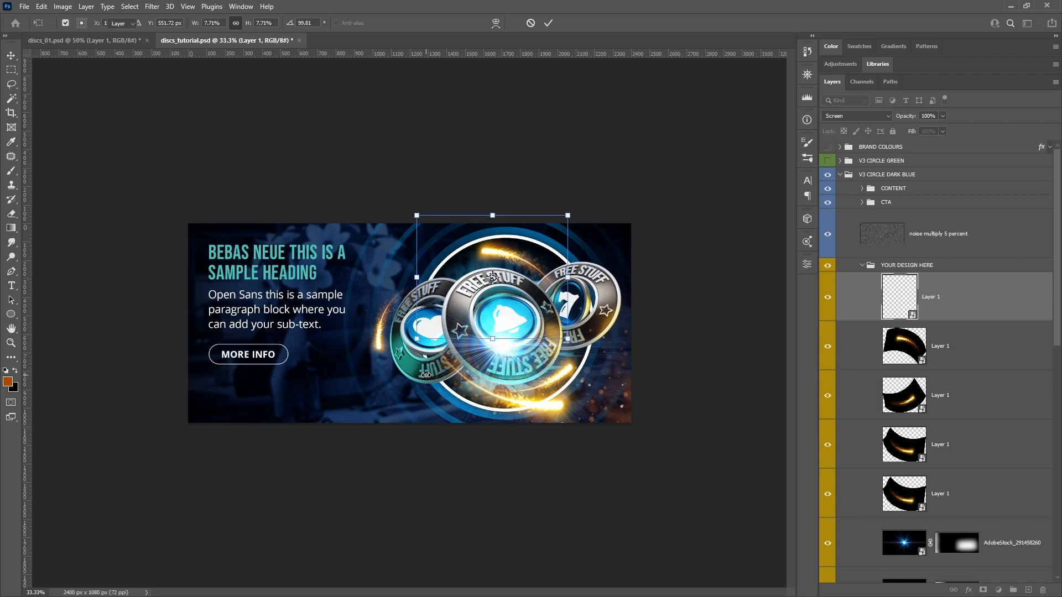
pyautogui.press('m')
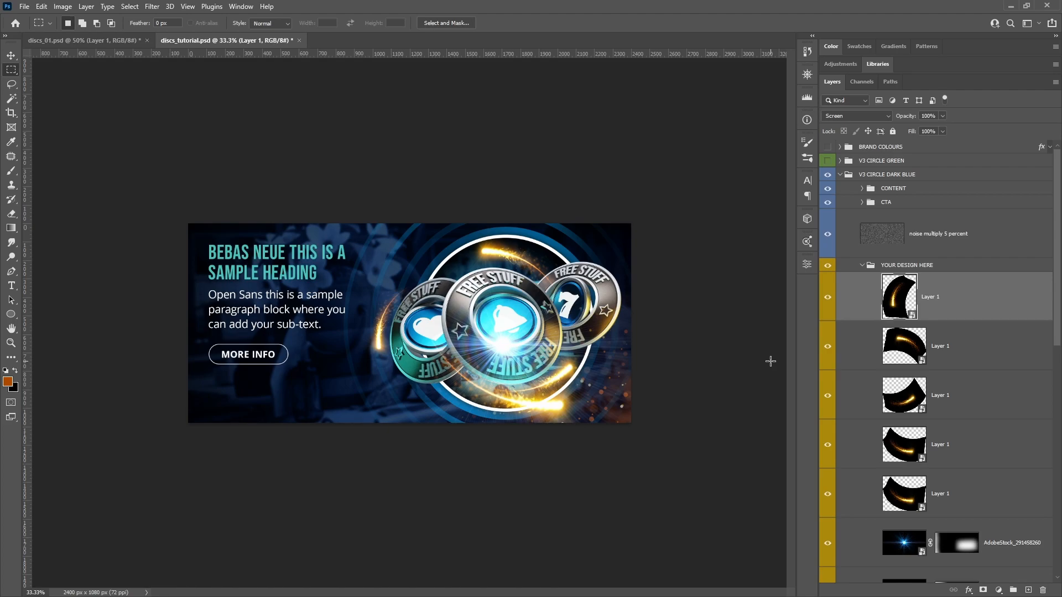
# - Compare the banner with the bolt beside the heart disc hidden and shown, and delete that bolt layer
pyautogui.click(828, 299)
pyautogui.click(828, 298)
pyautogui.click(828, 298)
pyautogui.click(828, 299)
pyautogui.press('Delete')
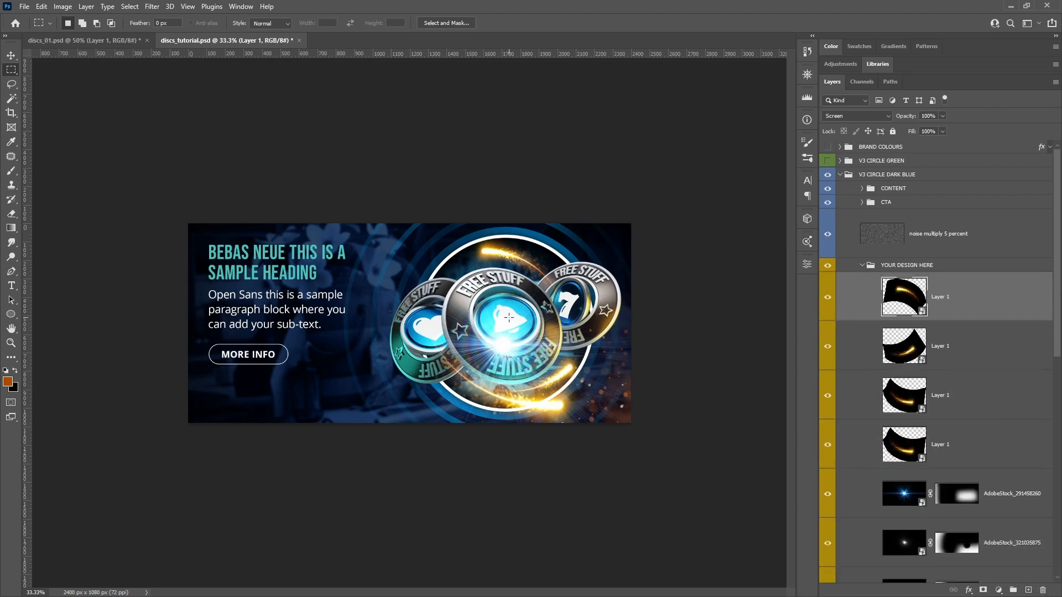
# - Add a Curves adjustment layer directly above the discs_01 layer and toggle its visibility off and on
pyautogui.hotkey('ctrl', '+')
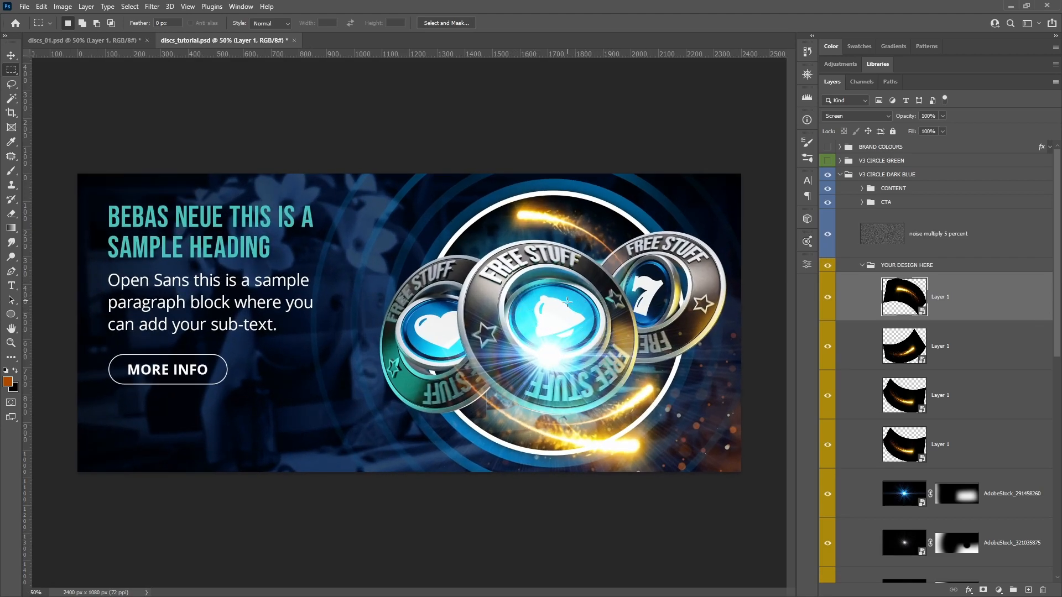
pyautogui.scroll(-10, 923, 438)
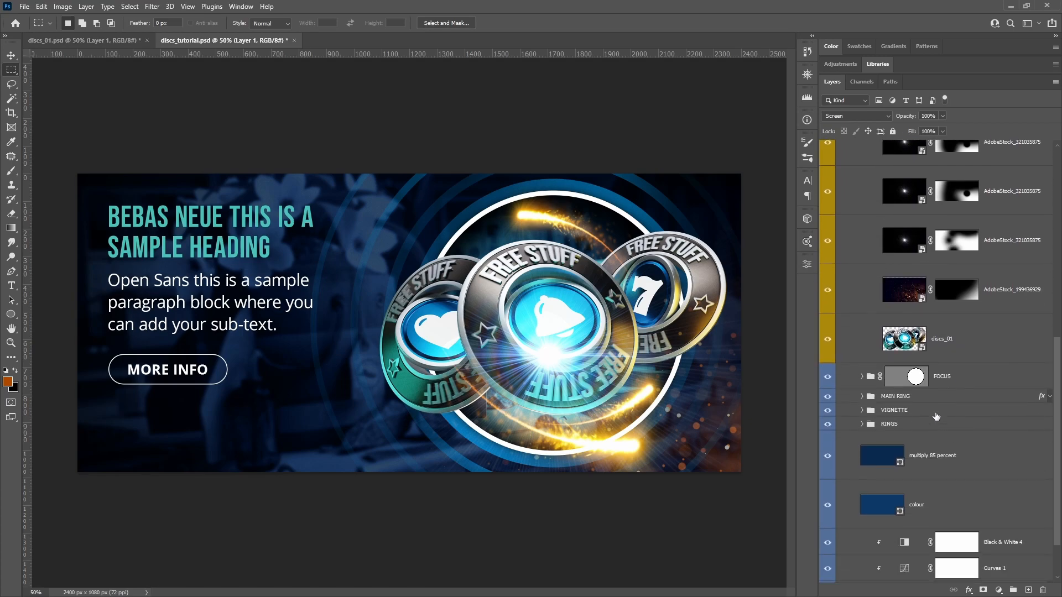
pyautogui.click(984, 332)
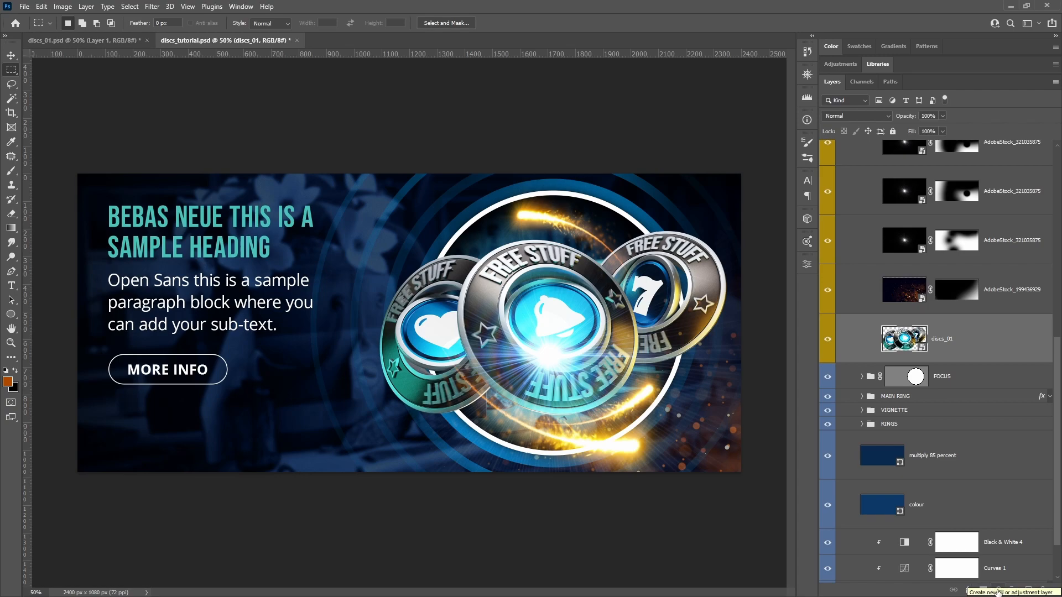
pyautogui.click(997, 590)
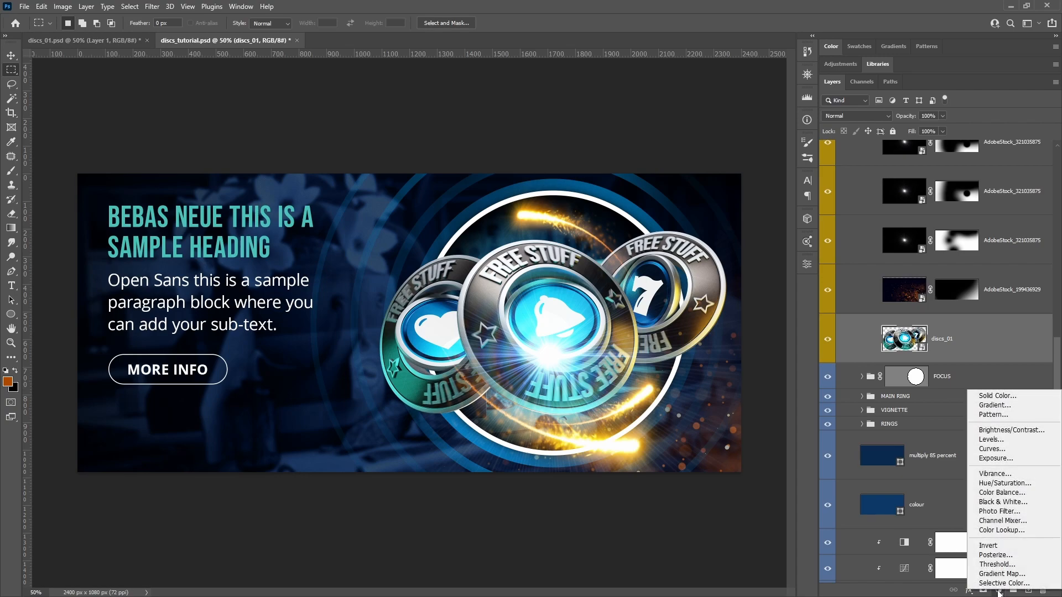
pyautogui.click(995, 451)
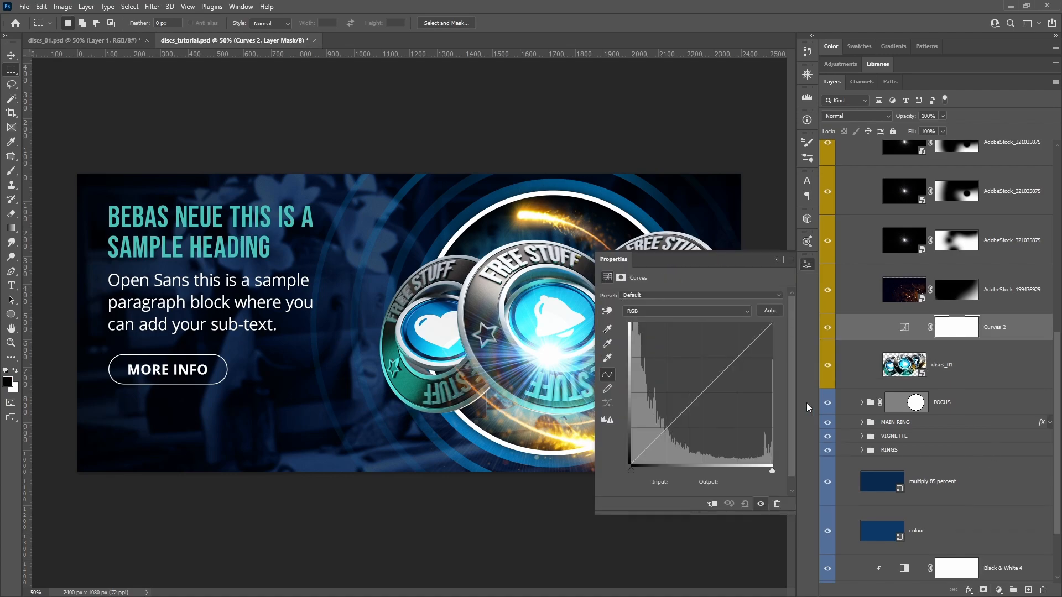
pyautogui.click(803, 266)
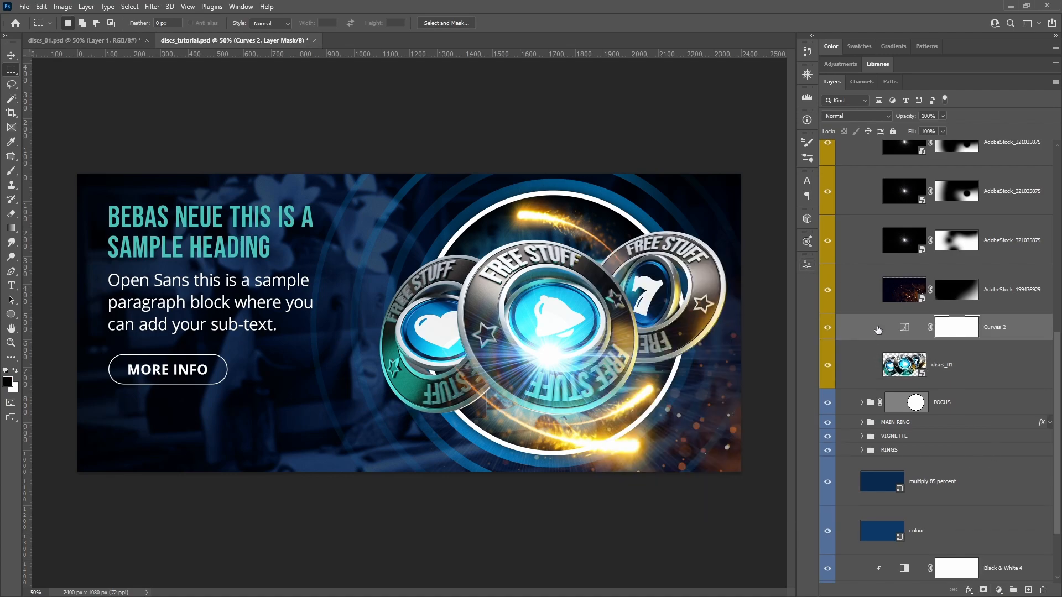
pyautogui.click(828, 330)
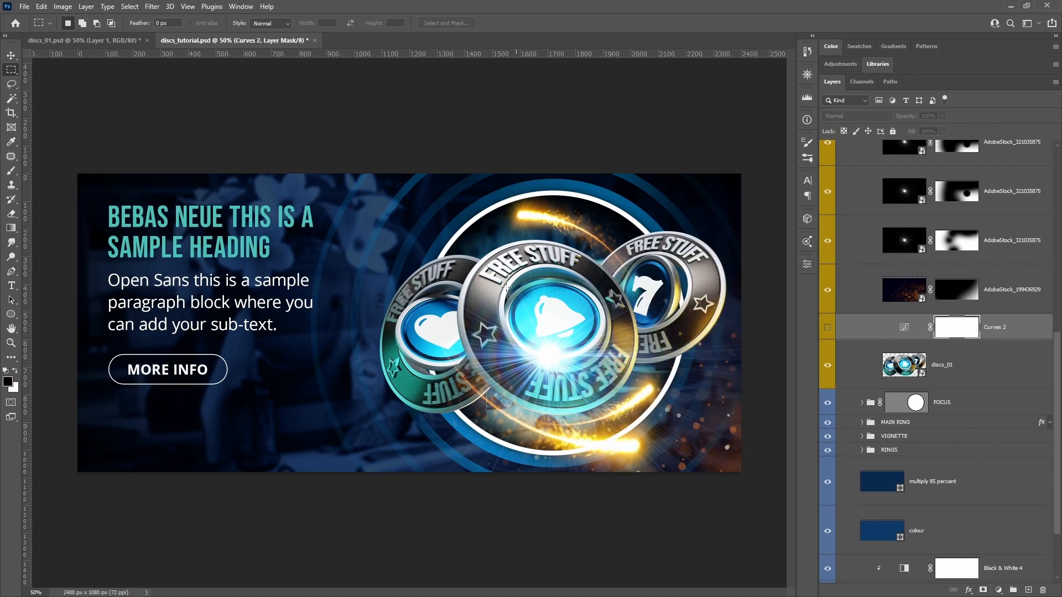
pyautogui.click(827, 329)
# - Clip the Curves adjustment to the discs_01 layer and release the clipping mask again
pyautogui.click(901, 374)
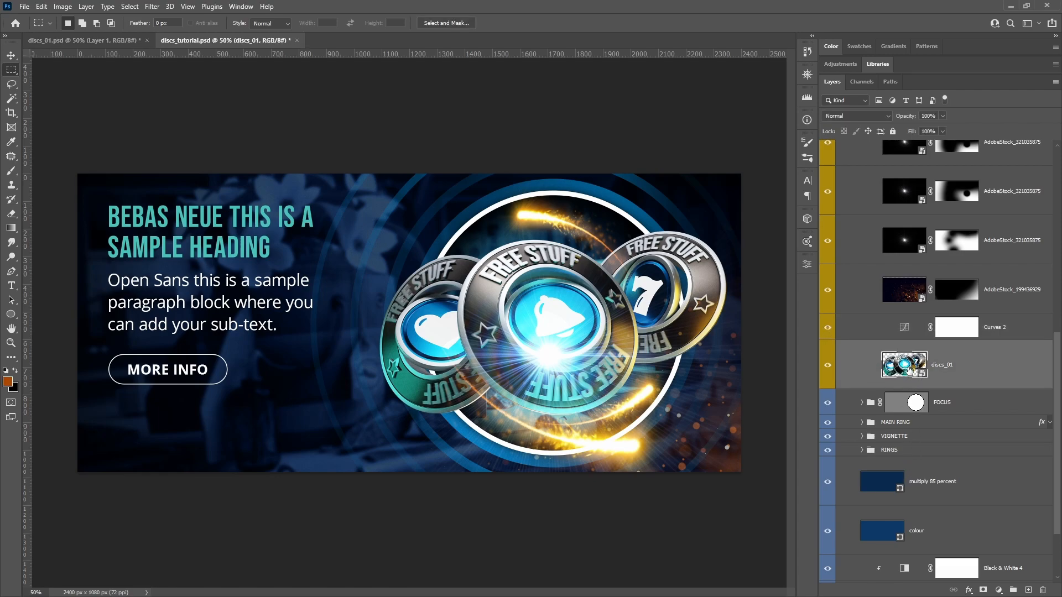
pyautogui.click(878, 328)
pyautogui.rightClick(874, 328)
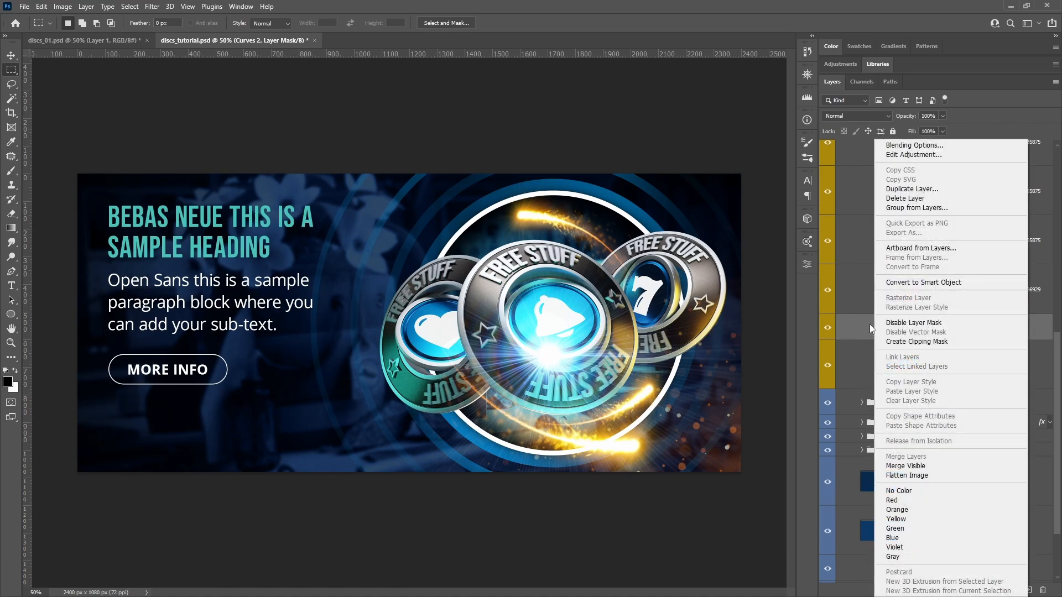
pyautogui.click(913, 341)
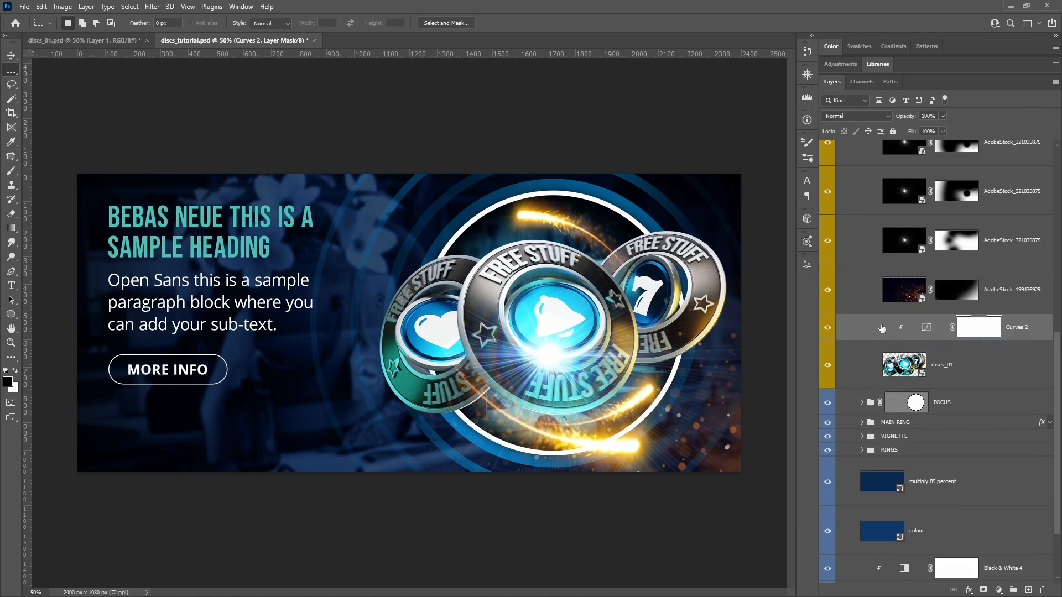
pyautogui.rightClick(882, 331)
pyautogui.click(906, 342)
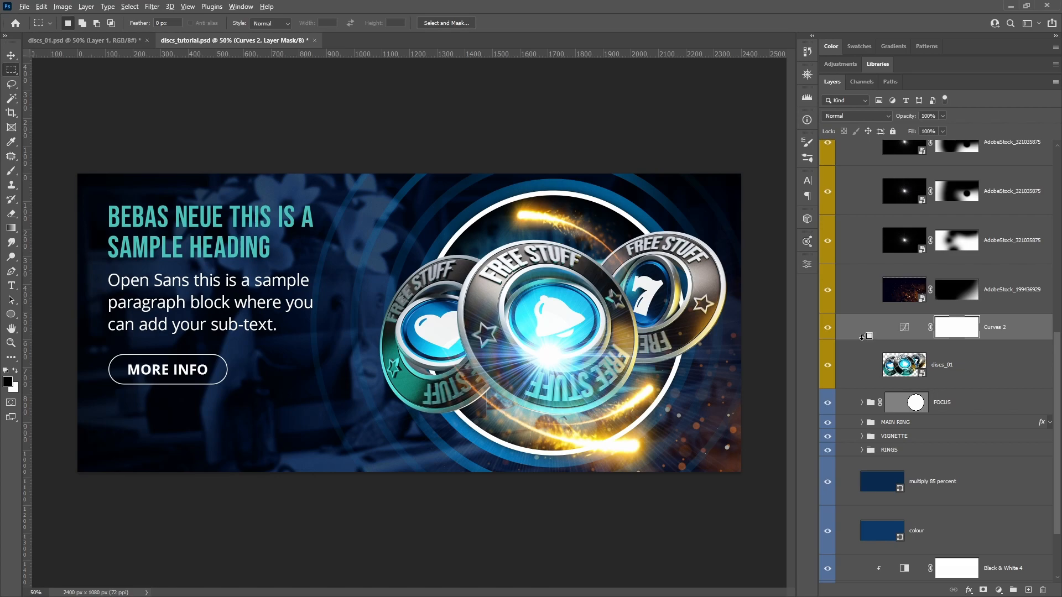
# - Clip the Curves 2 adjustment to the discs_01 layer and darken its shadows with a curve point at input 49, output 28
pyautogui.keyDown('alt'); pyautogui.click(865, 338); pyautogui.keyUp('alt')
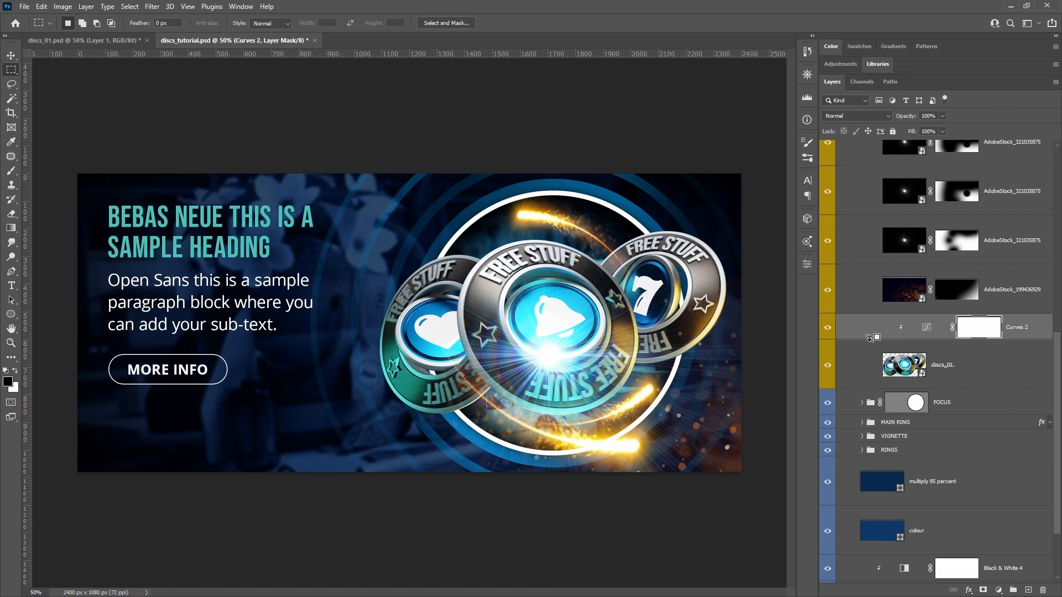
pyautogui.doubleClick(926, 327)
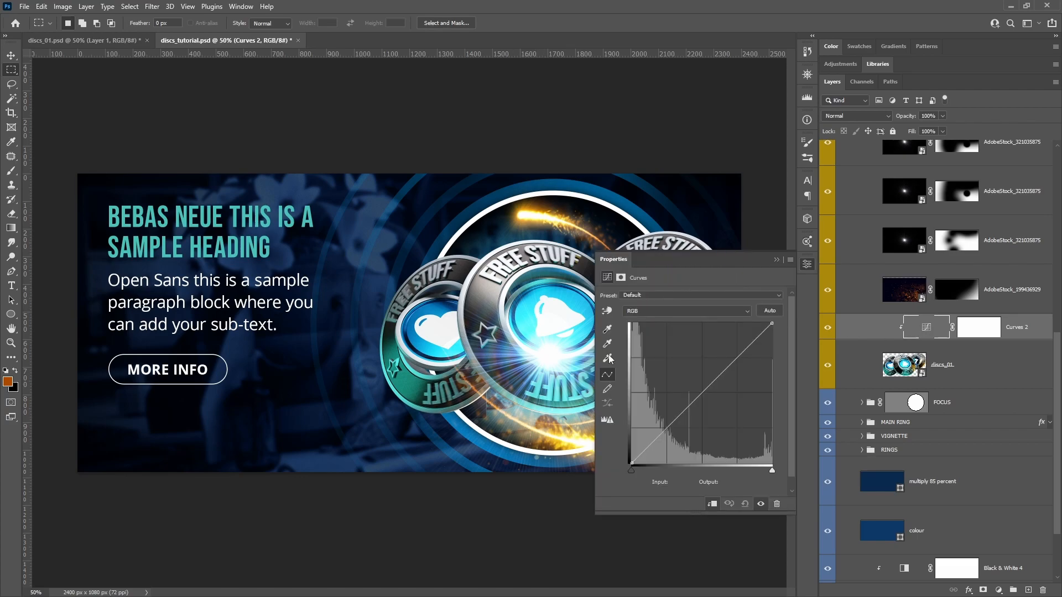
pyautogui.moveTo(691, 403); pyautogui.dragTo(653, 439)
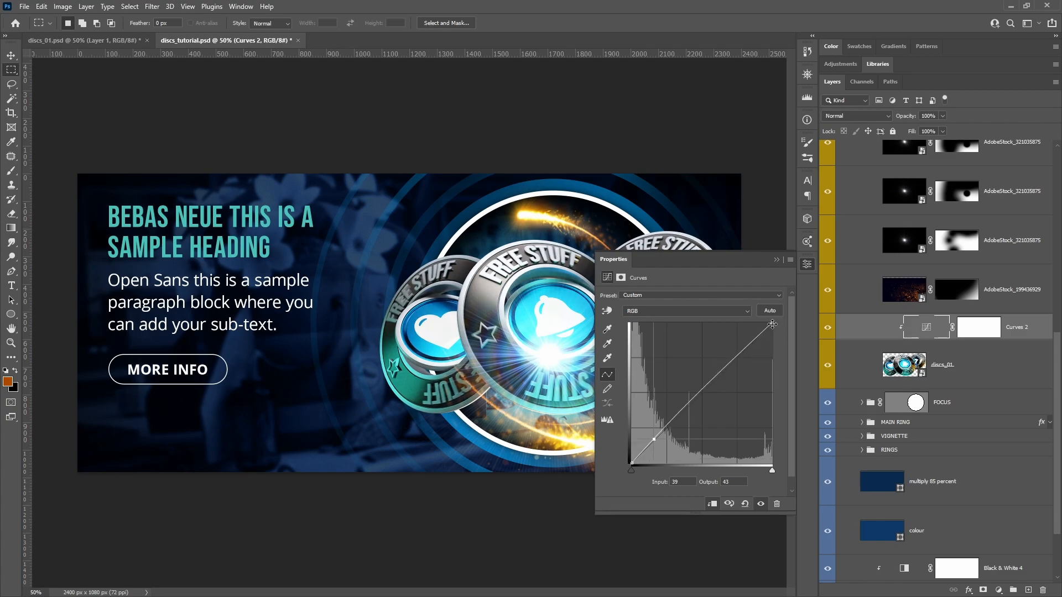
pyautogui.moveTo(654, 438); pyautogui.dragTo(694, 411)
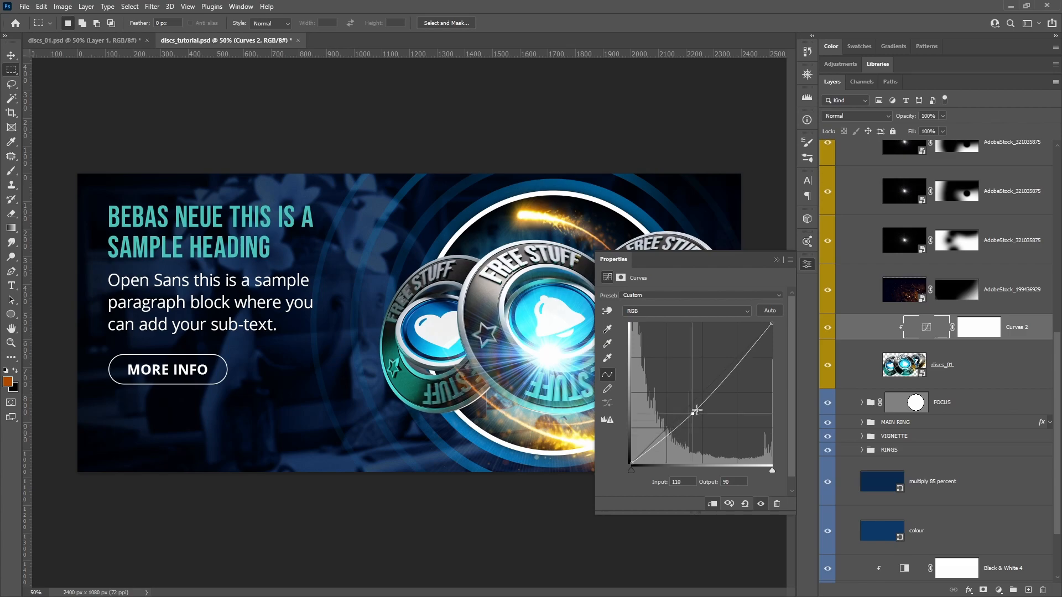
pyautogui.moveTo(736, 372); pyautogui.dragTo(681, 429)
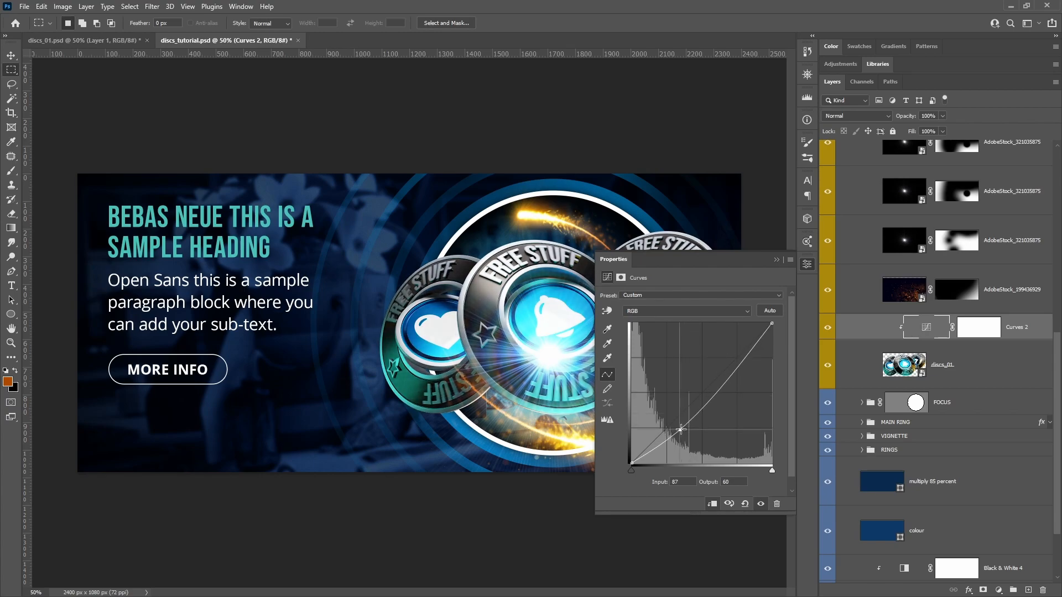
pyautogui.moveTo(676, 431); pyautogui.dragTo(658, 448)
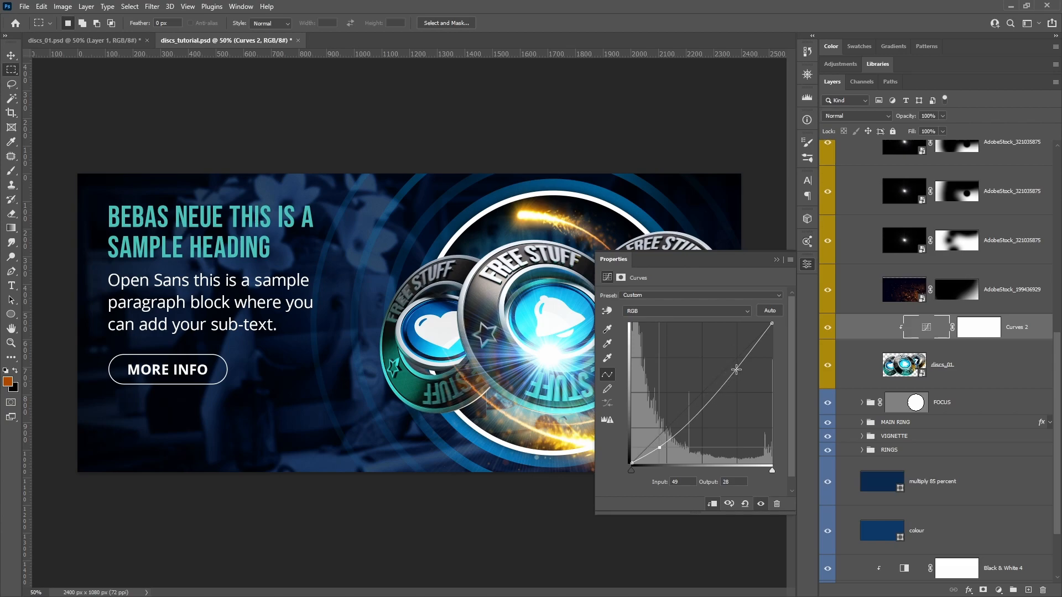
# - Shape the discs' curve into an S by raising a highlight point and setting the shadow point to input 42, output 32
pyautogui.moveTo(735, 370); pyautogui.dragTo(742, 345)
pyautogui.moveTo(657, 447); pyautogui.dragTo(655, 443)
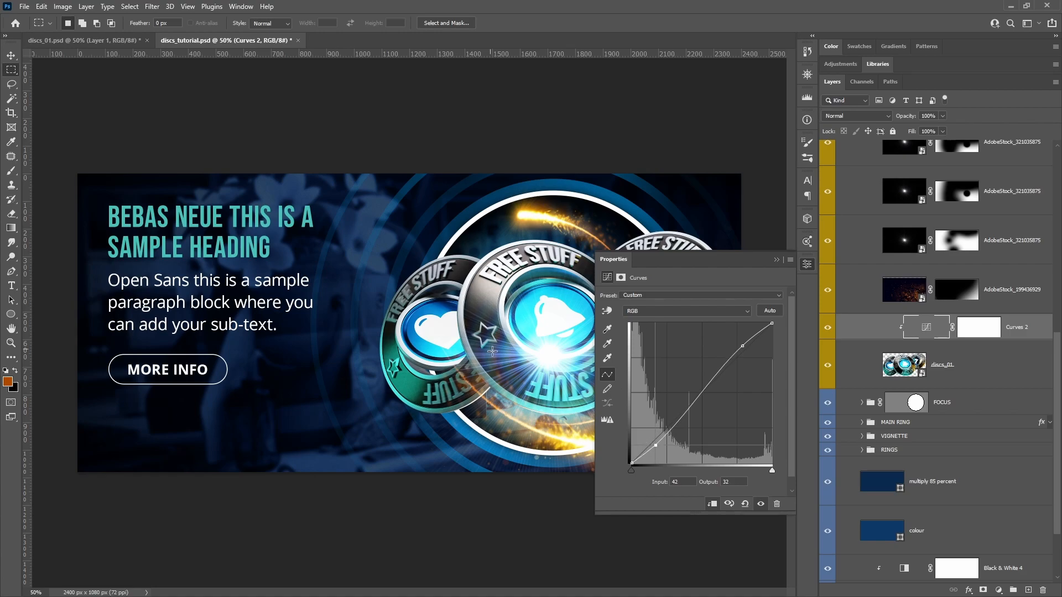
pyautogui.click(807, 269)
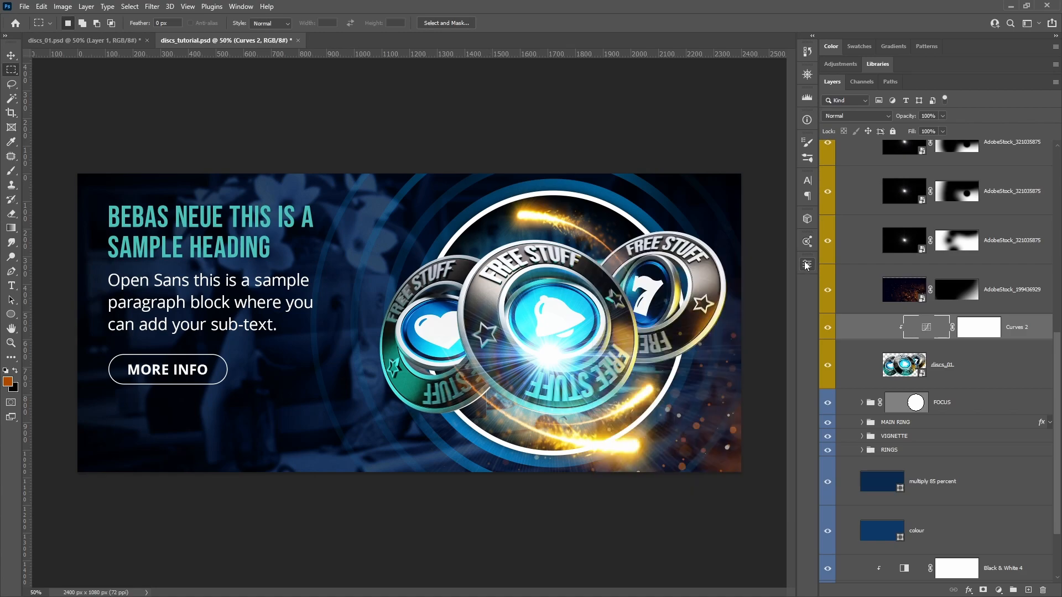
# - Compare the discs with the Curves 2 adjustment hidden and shown
pyautogui.click(827, 329)
pyautogui.click(826, 329)
pyautogui.click(826, 329)
pyautogui.click(826, 330)
pyautogui.click(827, 329)
pyautogui.click(826, 330)
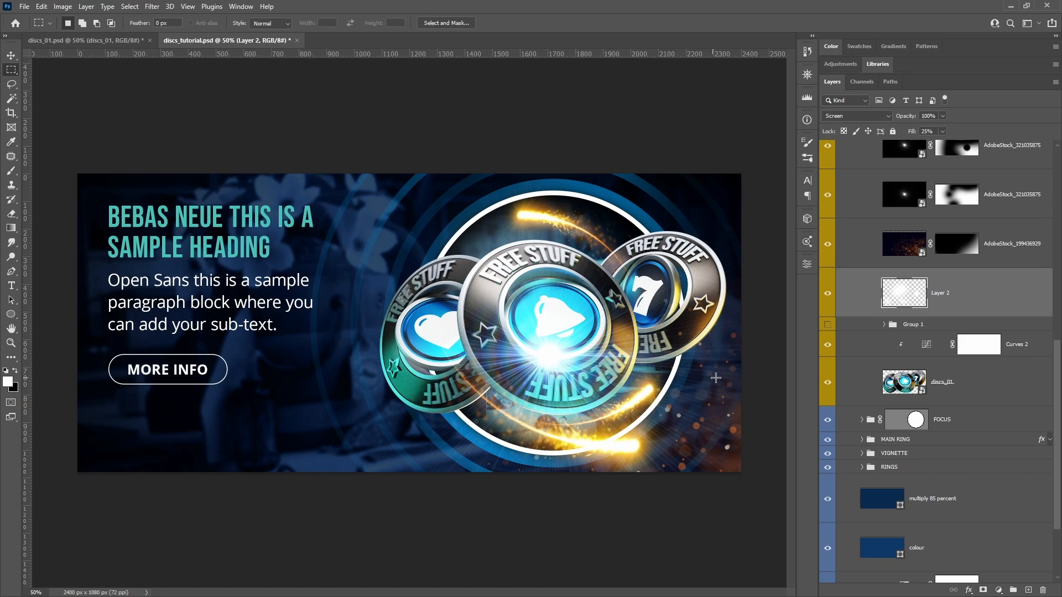
# - Select the discs_01 layer and compare the banner with it hidden and shown
pyautogui.click(985, 387)
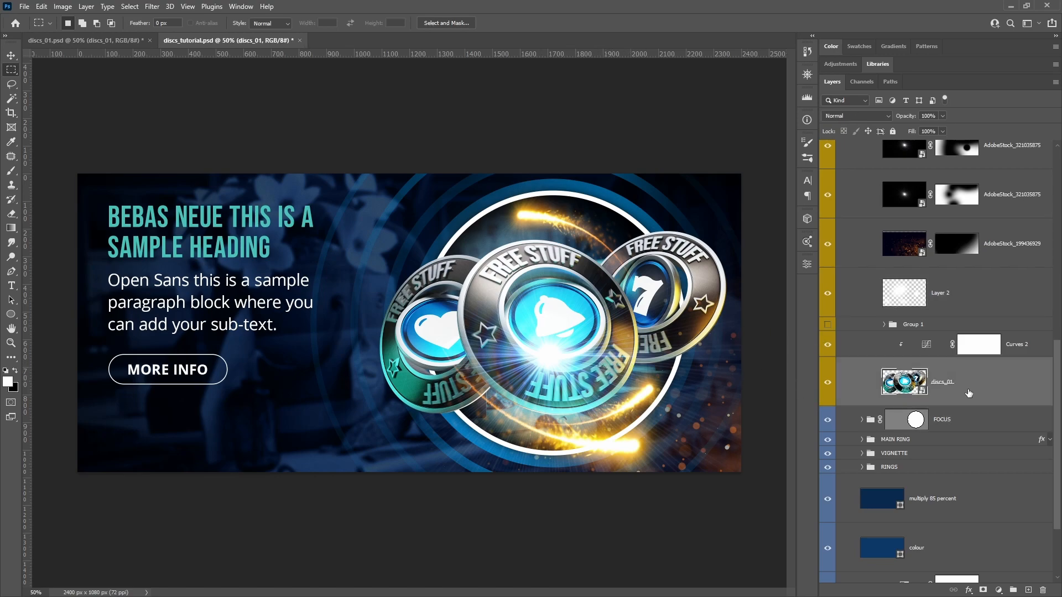
pyautogui.click(828, 384)
pyautogui.click(828, 383)
pyautogui.click(828, 384)
pyautogui.click(828, 385)
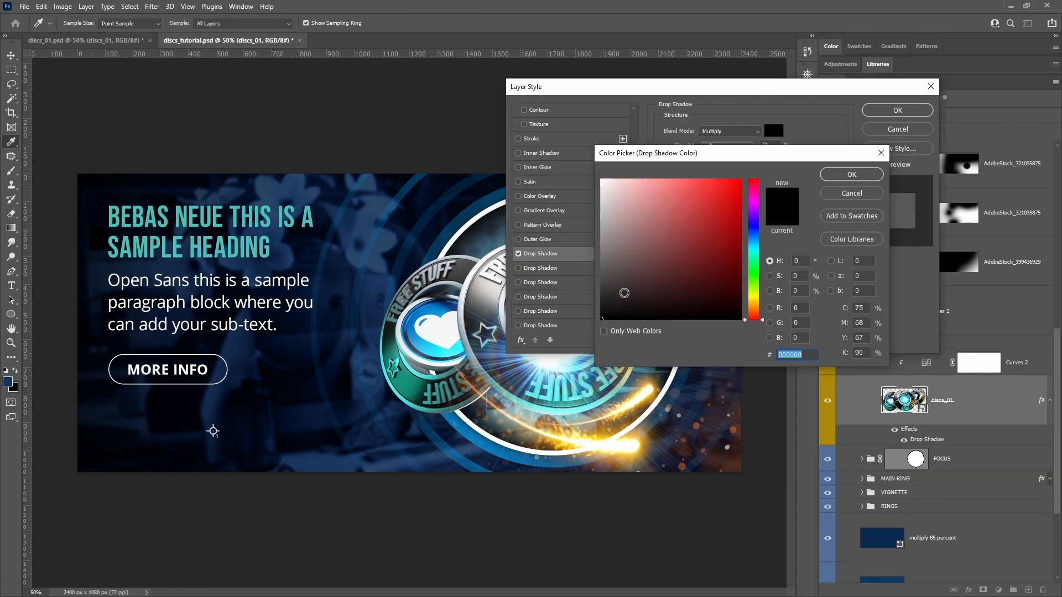
# - Set the colour of the discs_01 layer's Drop Shadow to a very dark blue, #04111e
pyautogui.moveTo(625, 293); pyautogui.dragTo(566, 345)
pyautogui.doubleClick(791, 354)
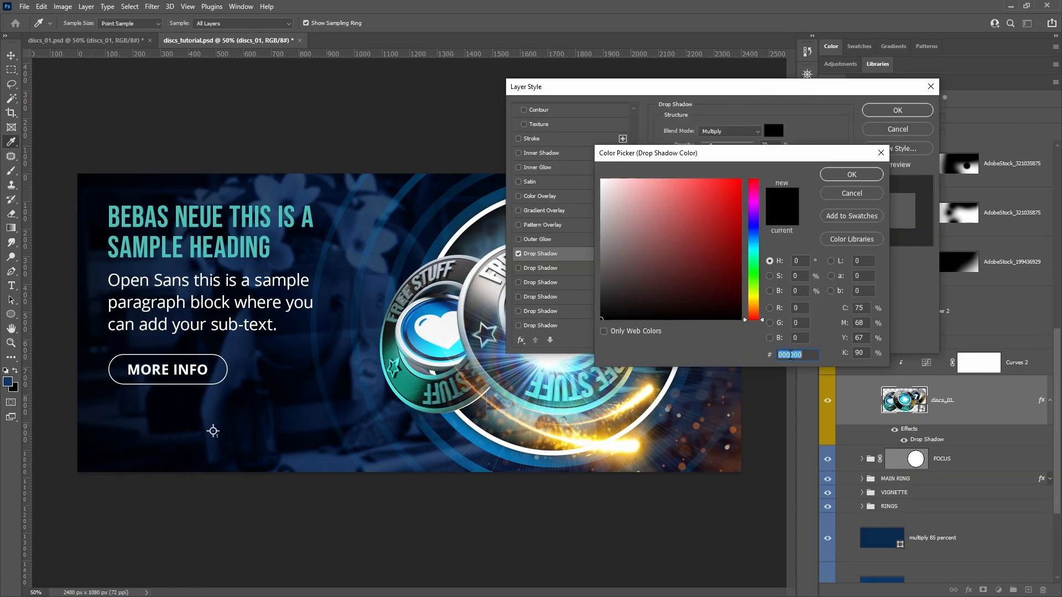
pyautogui.click(10, 381)
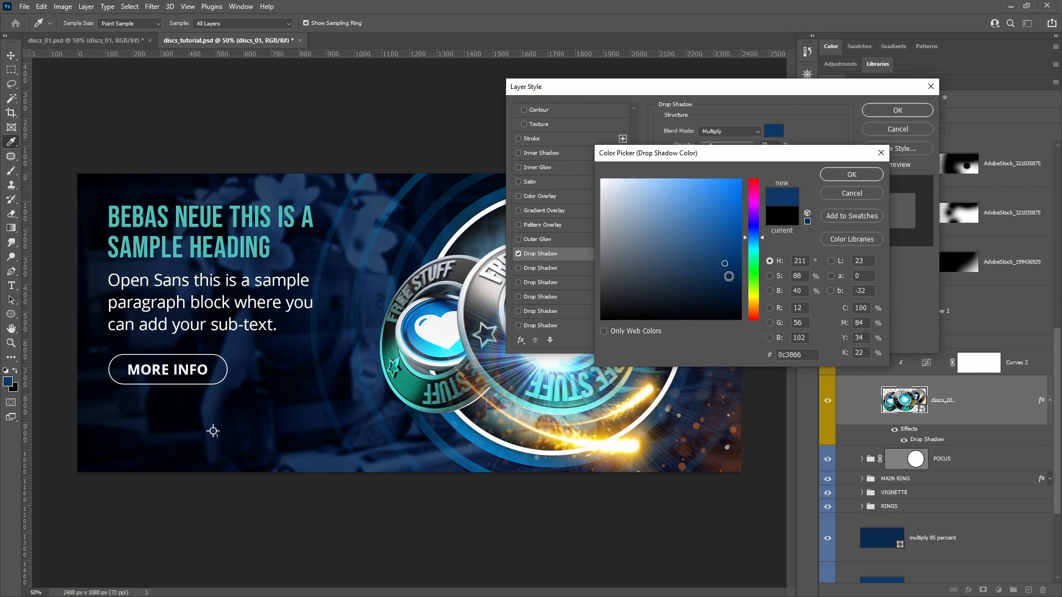
pyautogui.moveTo(722, 266); pyautogui.dragTo(720, 304)
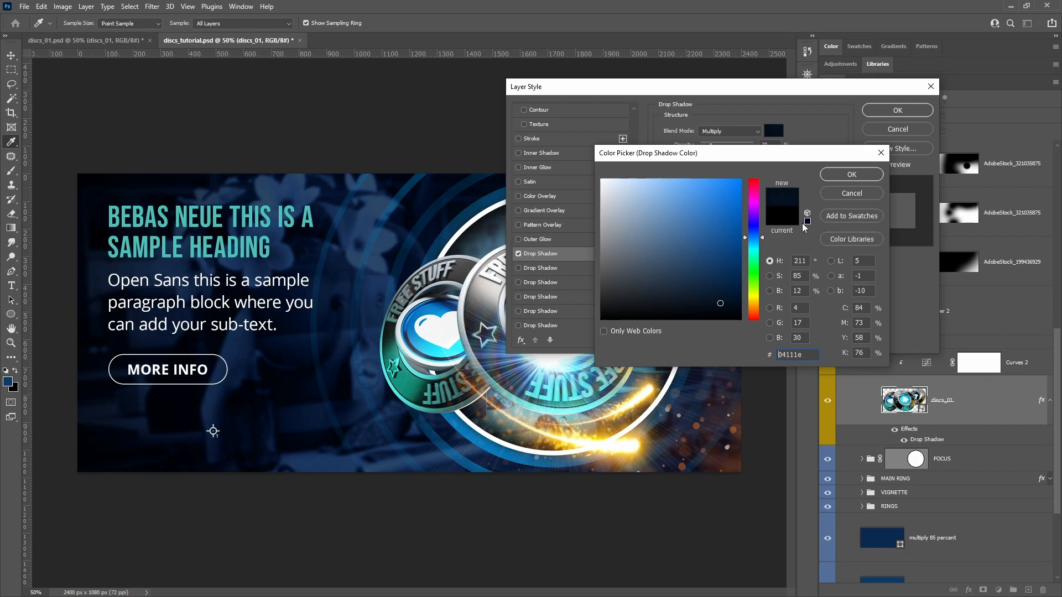
pyautogui.click(843, 176)
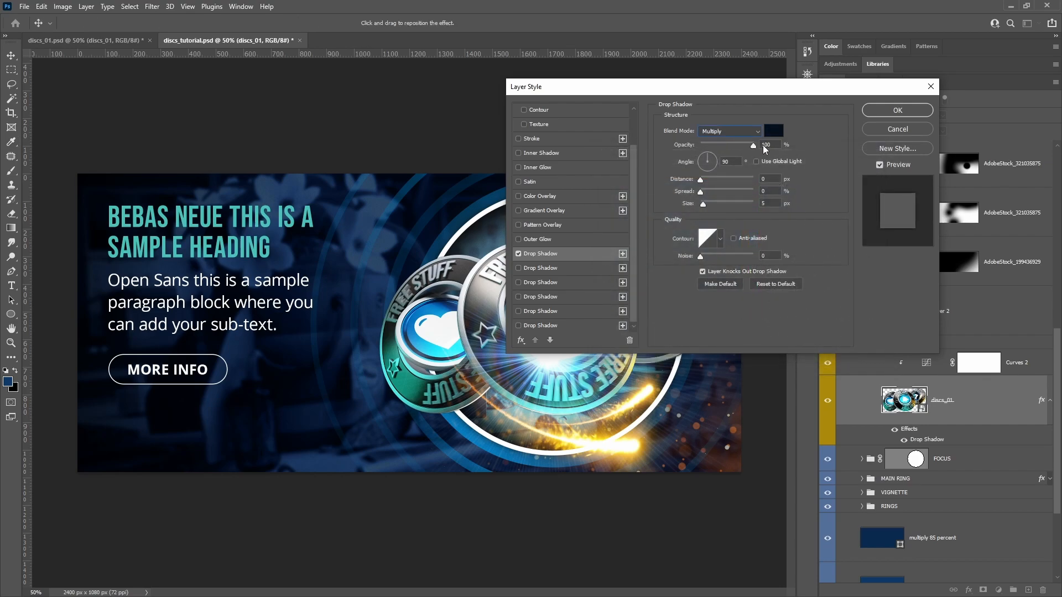
# - Set the Drop Shadow's size to 10 px and opacity to 20%, keeping the discs in view beside the dialog
pyautogui.moveTo(709, 203)
pyautogui.mouseDown()
pyautogui.moveTo(731, 202)
pyautogui.moveTo(699, 205)
pyautogui.moveTo(741, 203)
pyautogui.moveTo(707, 208)
pyautogui.mouseUp()
pyautogui.click(772, 203)
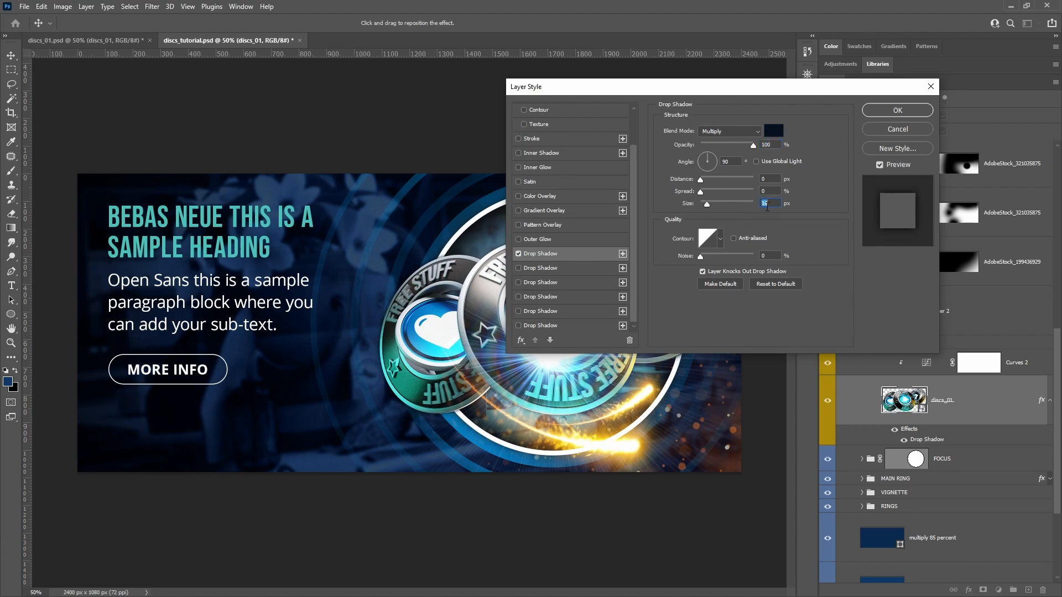
pyautogui.click(771, 144)
pyautogui.moveTo(711, 145); pyautogui.dragTo(712, 145)
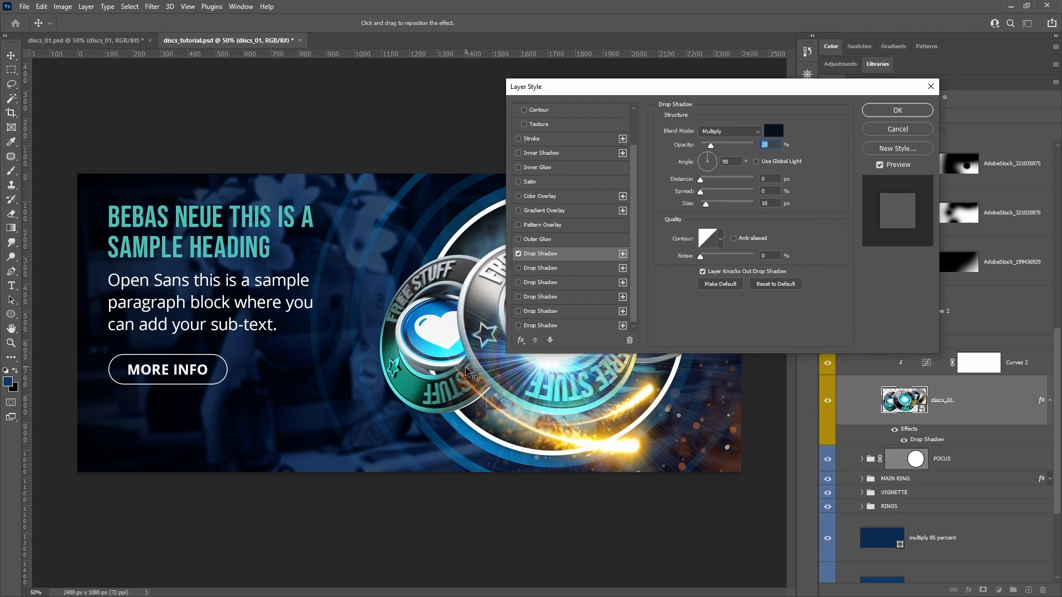
pyautogui.moveTo(776, 91); pyautogui.dragTo(799, 67)
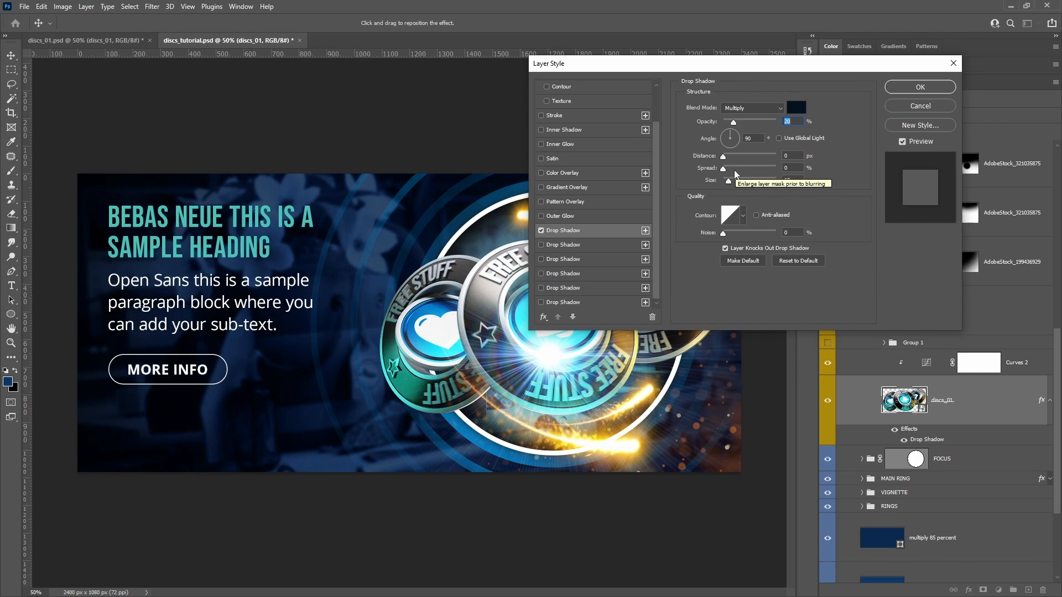
pyautogui.moveTo(761, 63); pyautogui.dragTo(770, 71)
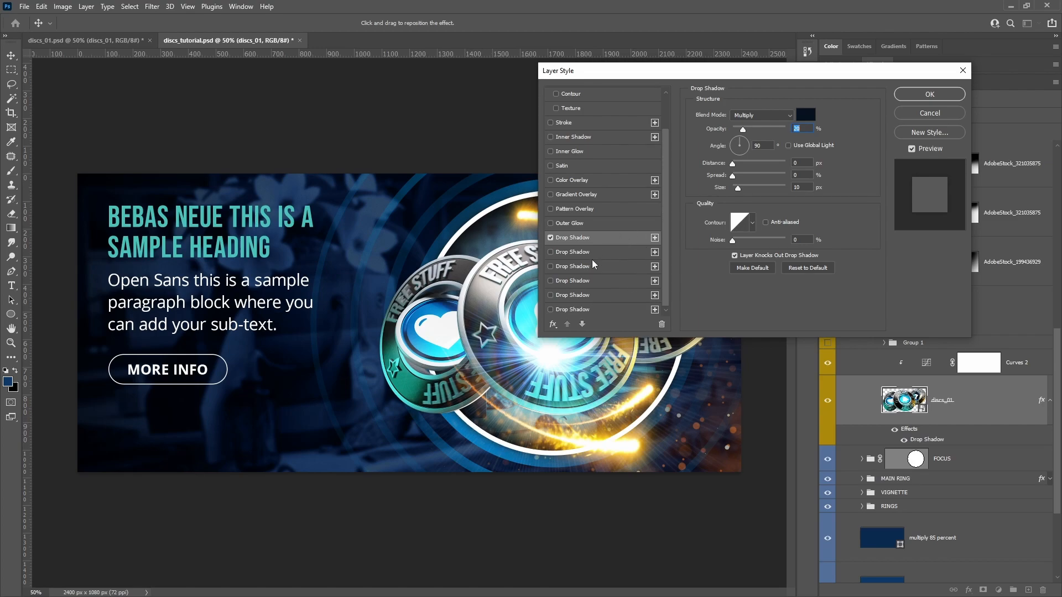
# - Delete the spare Drop Shadow entries from the discs_01 layer style, keeping only the dark blue one
pyautogui.click(605, 241)
pyautogui.click(607, 252)
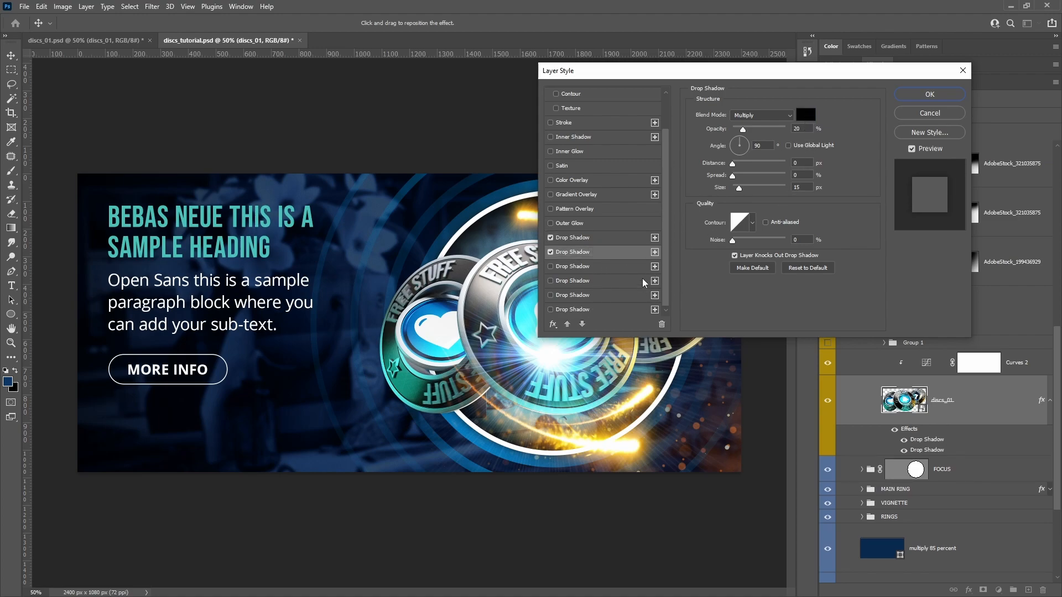
pyautogui.click(661, 324)
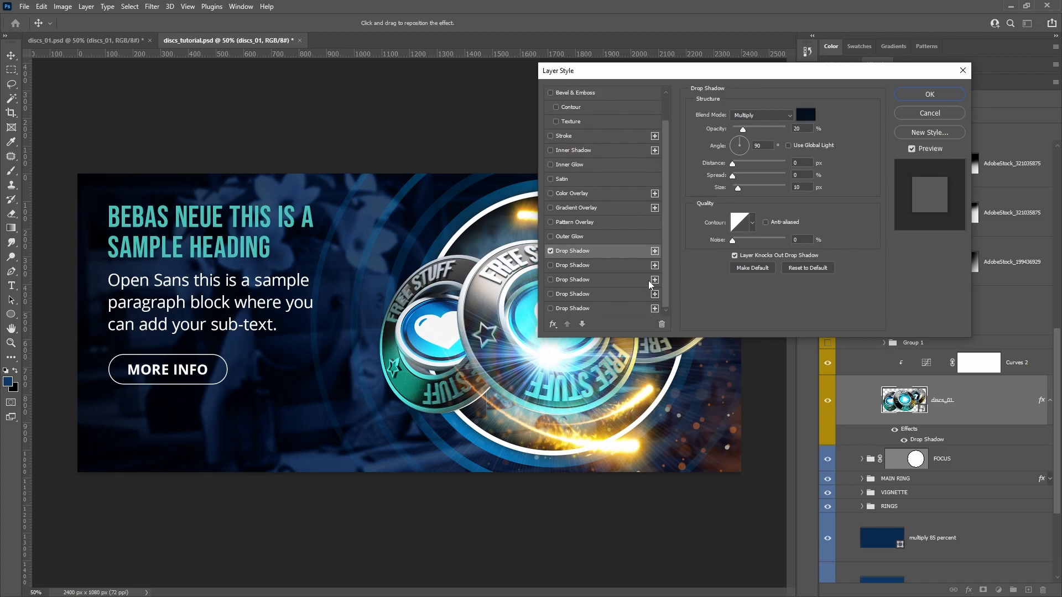
pyautogui.click(614, 263)
pyautogui.click(661, 325)
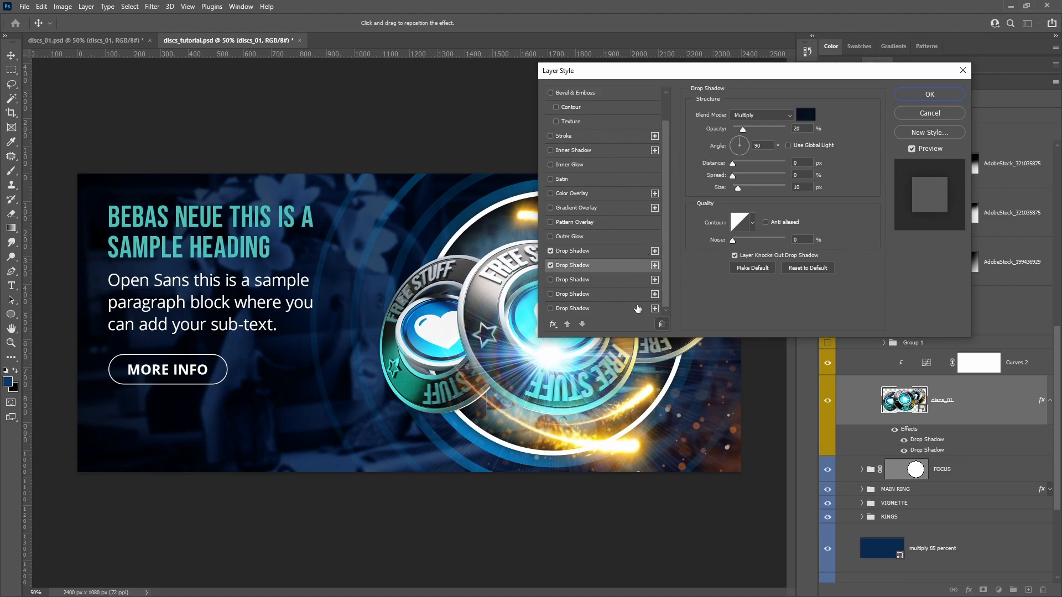
pyautogui.click(602, 282)
pyautogui.click(661, 325)
pyautogui.click(608, 294)
pyautogui.click(662, 324)
# - Set the size of the second Drop Shadow on the discs_01 layer to 30 px
pyautogui.click(600, 295)
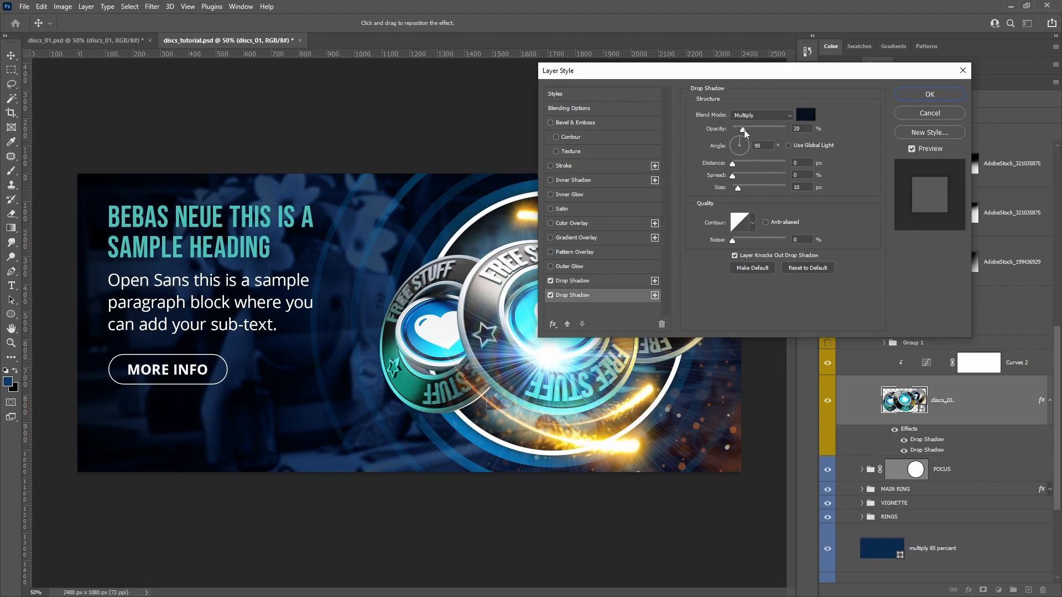
pyautogui.doubleClick(805, 188)
pyautogui.write('30')
# - Duplicate the 30 px Drop Shadow and set the copy's size to 60 px
pyautogui.click(655, 294)
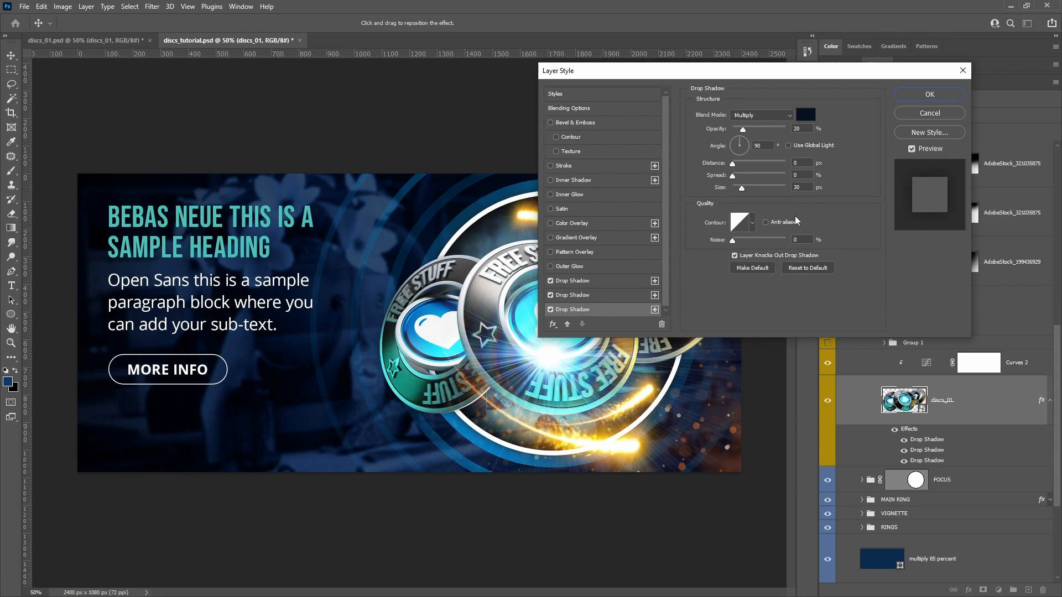
pyautogui.click(803, 189)
pyautogui.write('960')
pyautogui.press('BackSpace')
pyautogui.press('BackSpace')
pyautogui.write('60')
# - Duplicate the 60 px Drop Shadow and set the copy's size to 90 px
pyautogui.click(655, 309)
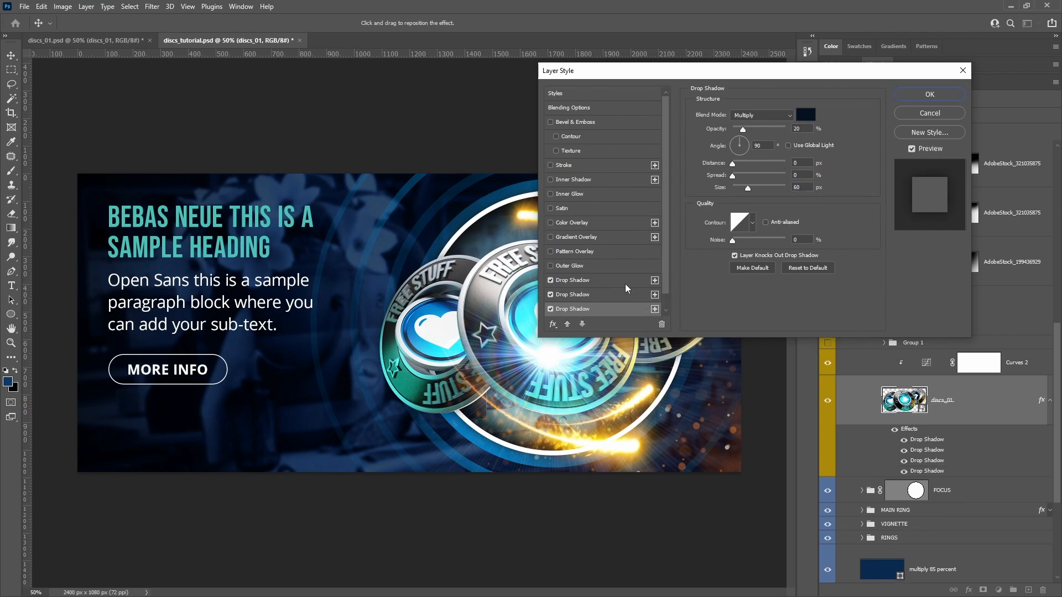
pyautogui.doubleClick(808, 187)
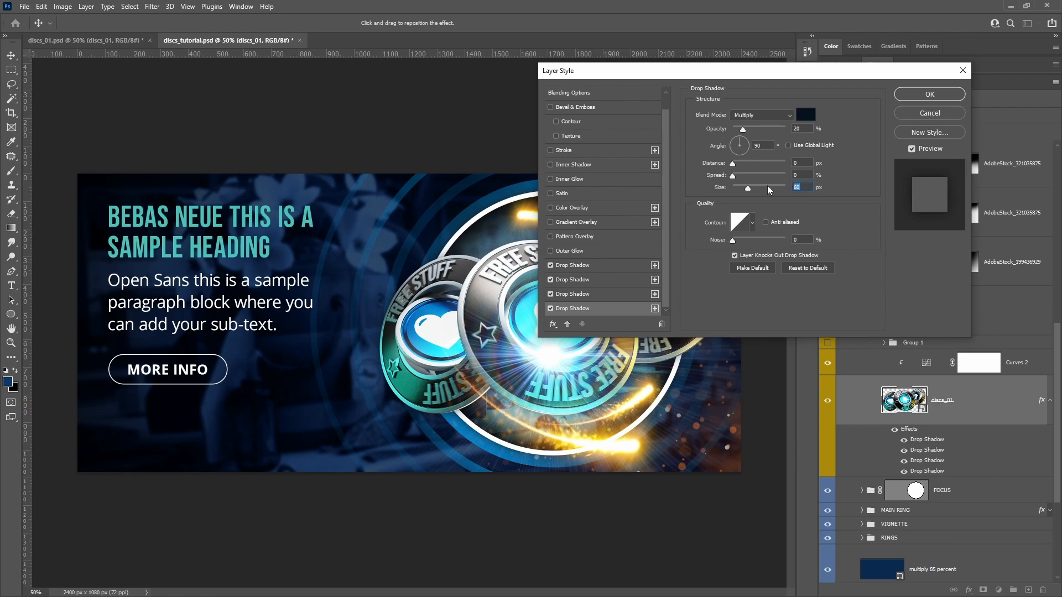
pyautogui.write('90')
# - Reduce the sizes of the second and third Drop Shadows and set the fourth one's size to 40 px
pyautogui.click(601, 283)
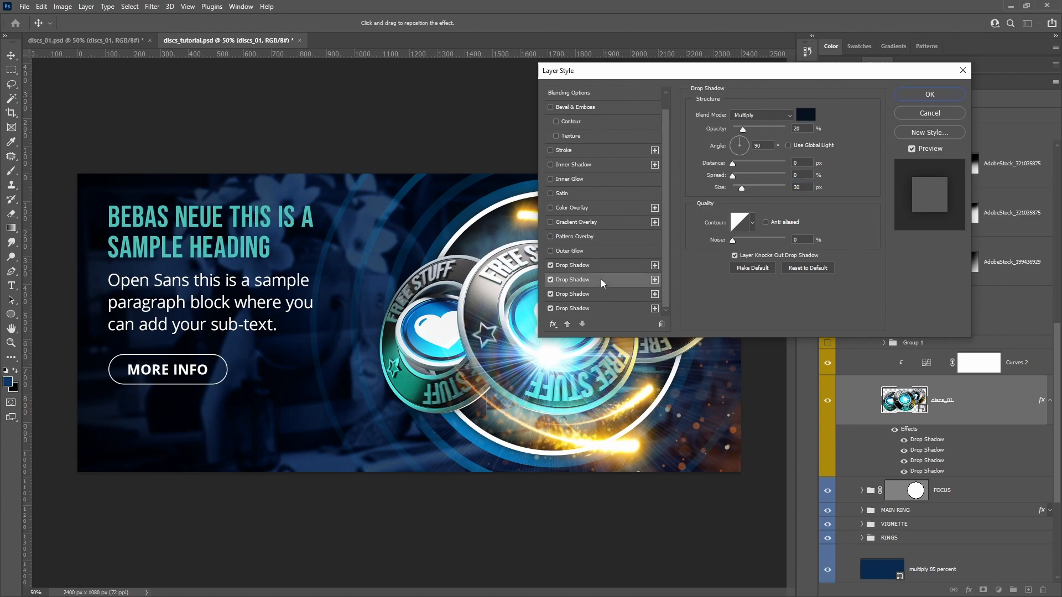
pyautogui.doubleClick(806, 188)
pyautogui.hotkey('shift', 'Down')
pyautogui.click(601, 294)
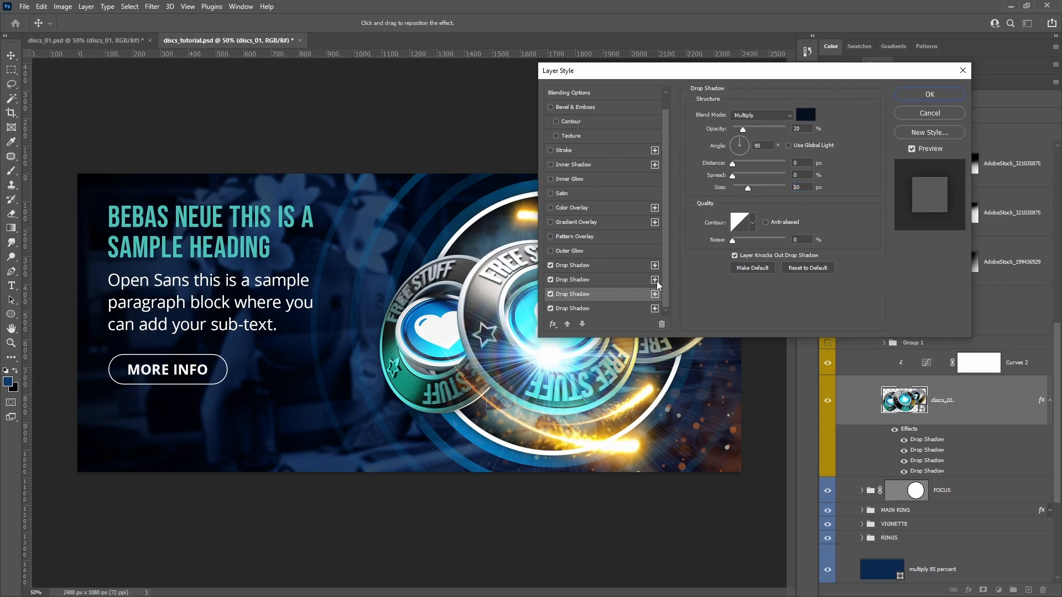
pyautogui.doubleClick(806, 187)
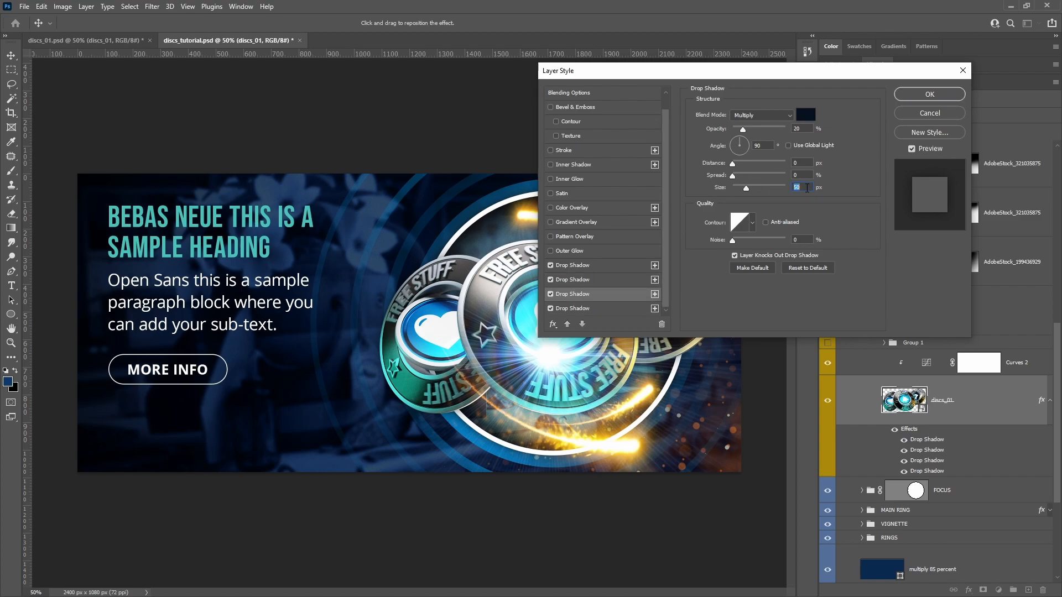
pyautogui.click(635, 305)
pyautogui.doubleClick(802, 188)
pyautogui.hotkey('shift', 'Down')
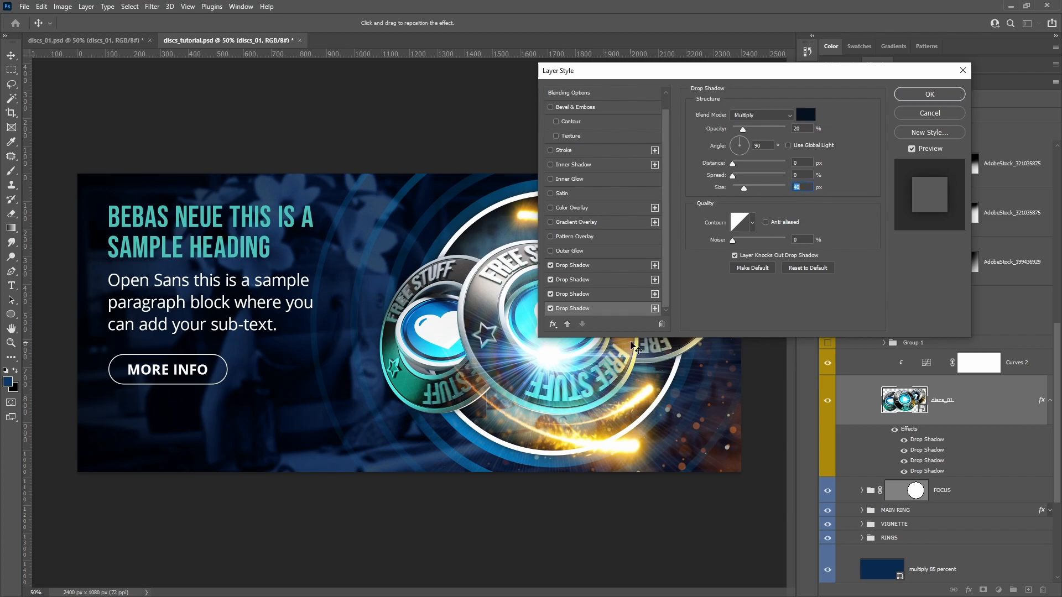
# - Duplicate the 40 px Drop Shadow, increase the copy's size by 10 px, and apply the layer style
pyautogui.click(655, 308)
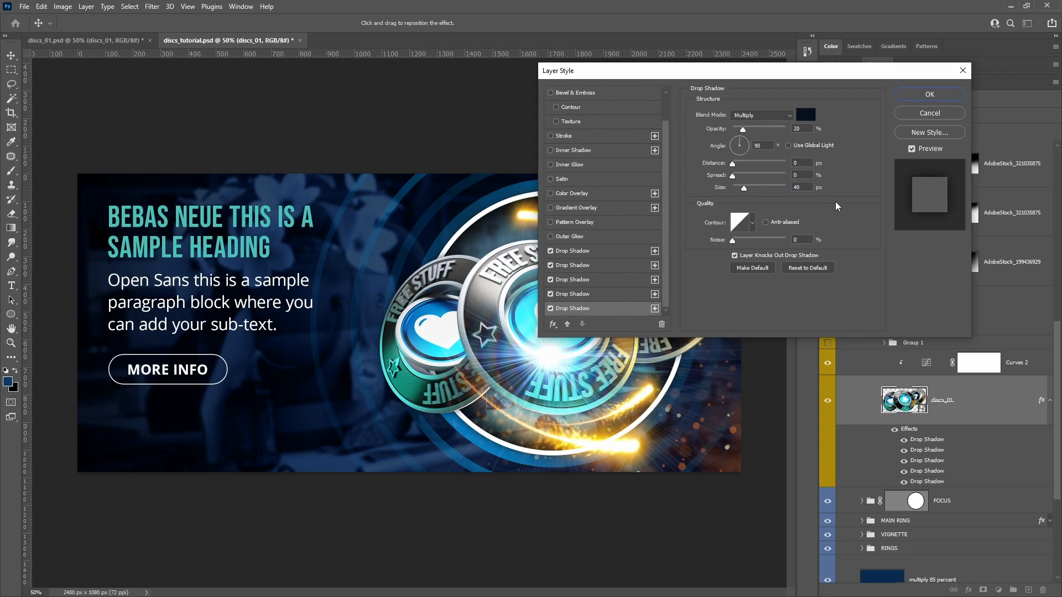
pyautogui.click(807, 187)
pyautogui.hotkey('shift', 'Up')
pyautogui.click(910, 96)
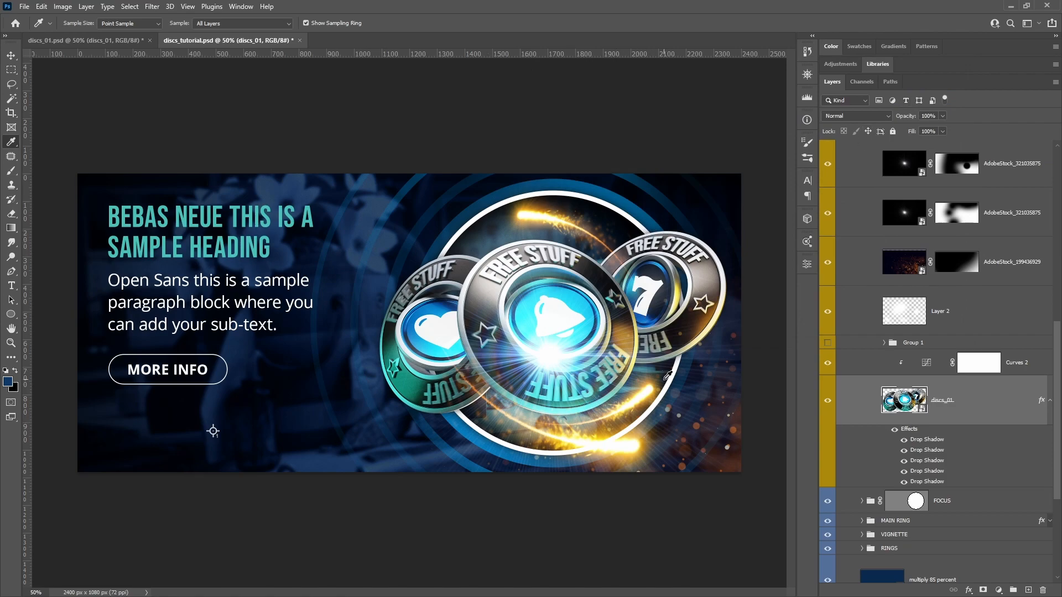
# - Examine the stacked drop shadows around the lower edges of the heart and bell discs at 100% magnification
pyautogui.click(13, 344)
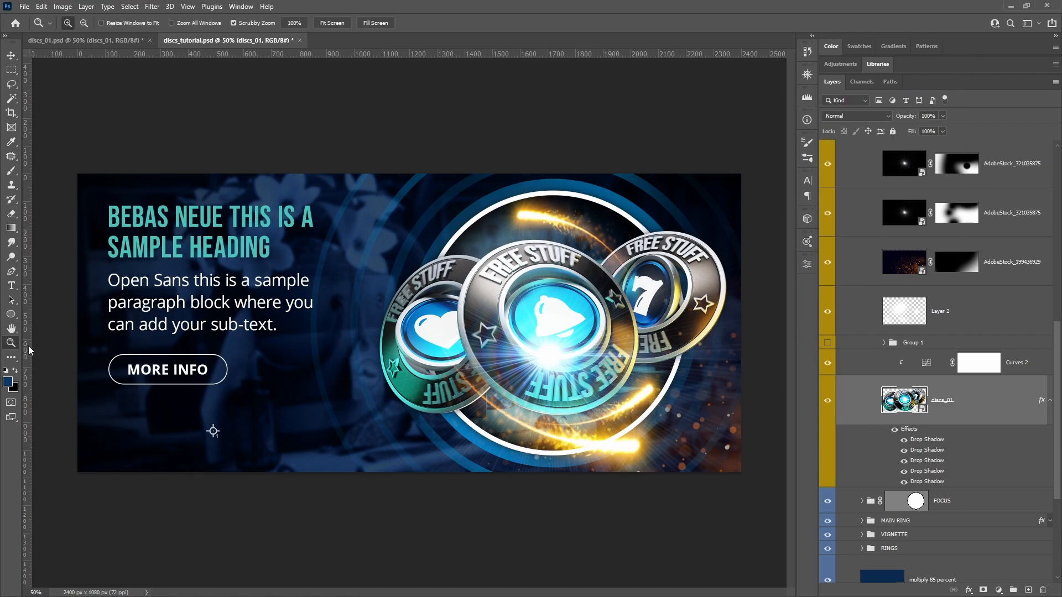
pyautogui.click(468, 431)
pyautogui.click(468, 430)
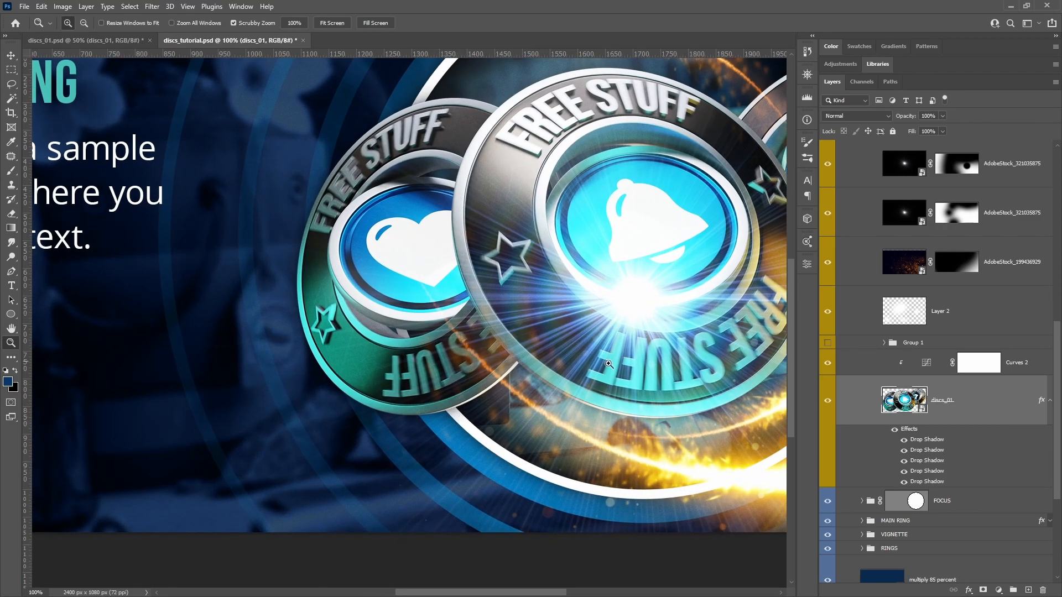
pyautogui.keyDown('alt'); pyautogui.click(547, 316); pyautogui.keyUp('alt')
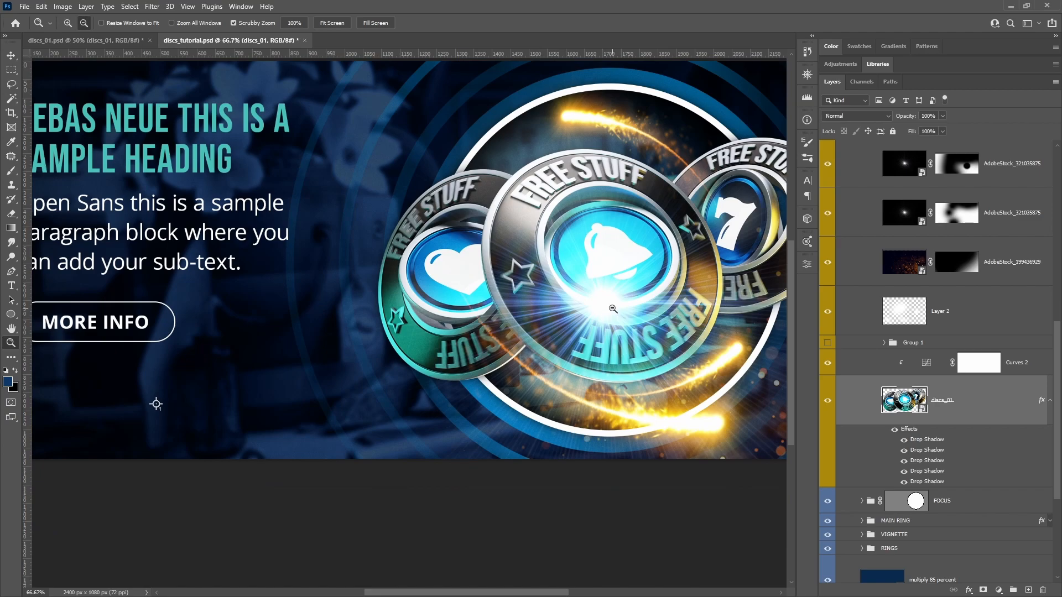
# - Raise the 50 px Drop Shadow's opacity to 70%, check the 40 px one, and apply the layer style
pyautogui.keyDown('alt'); pyautogui.click(612, 310); pyautogui.keyUp('alt')
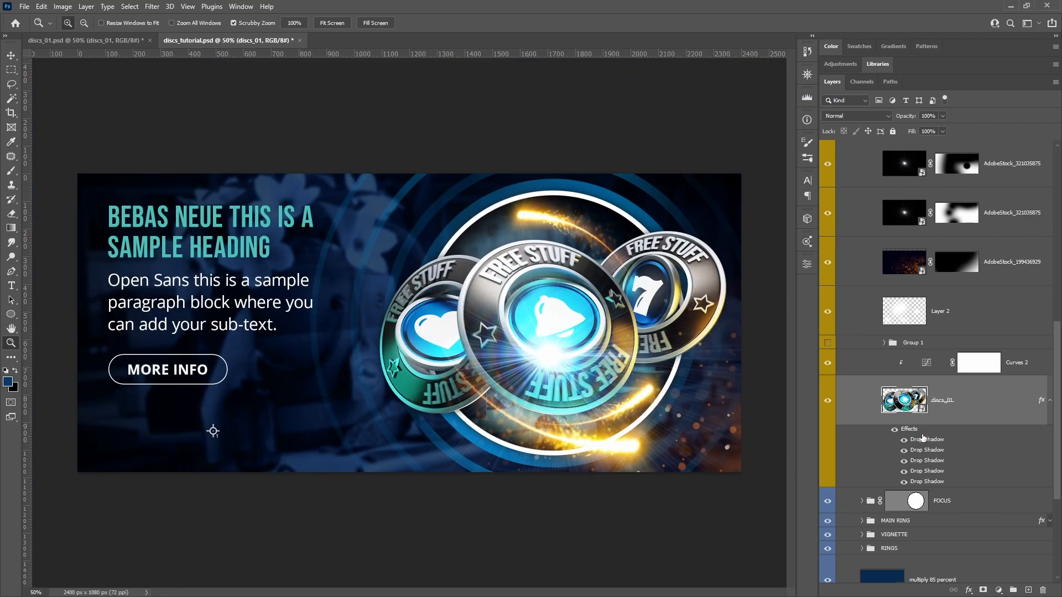
pyautogui.doubleClick(928, 484)
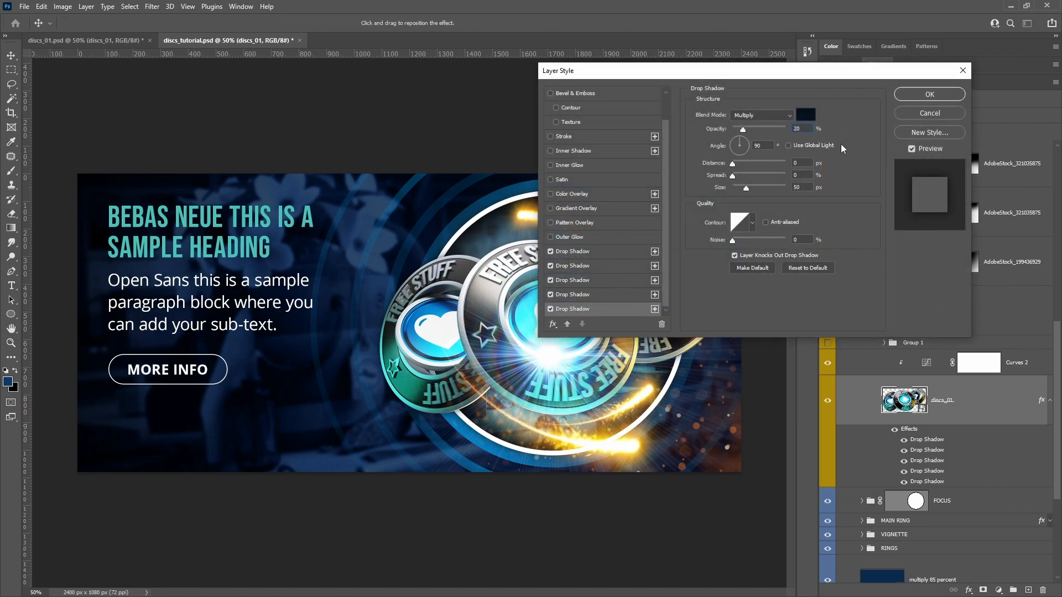
pyautogui.hotkey('shift', 'Up')
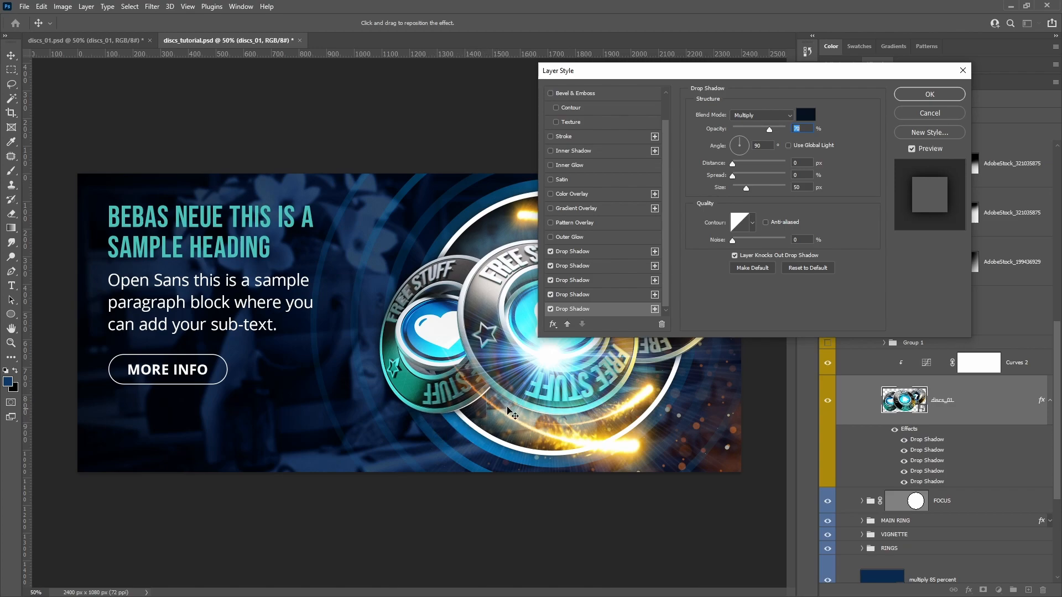
pyautogui.moveTo(770, 133)
pyautogui.mouseDown()
pyautogui.moveTo(802, 130)
pyautogui.moveTo(755, 132)
pyautogui.moveTo(773, 132)
pyautogui.mouseUp()
pyautogui.click(596, 297)
pyautogui.click(808, 129)
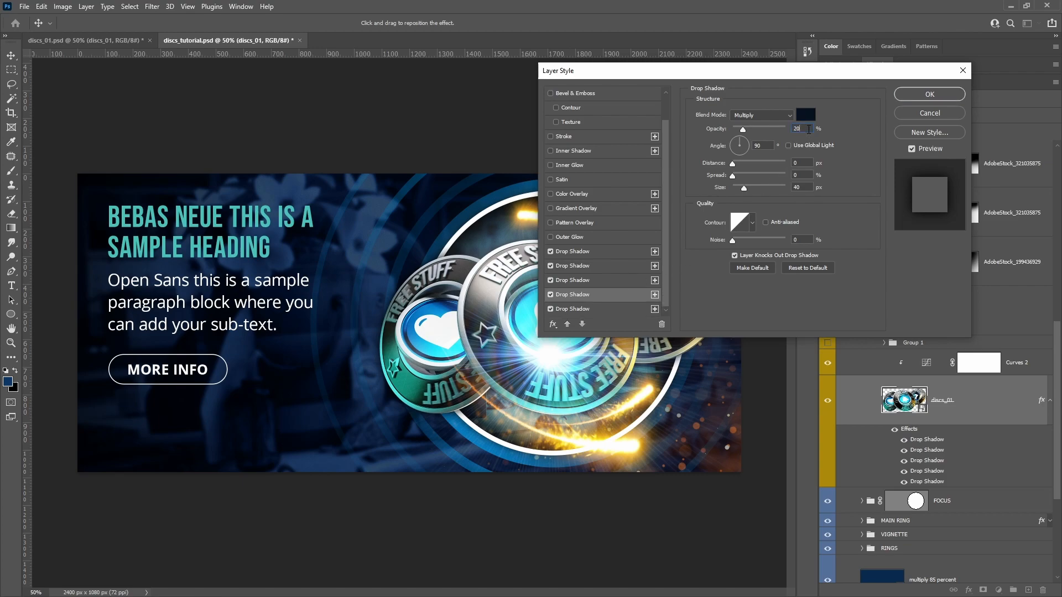
pyautogui.click(914, 98)
# - Collapse the effects list of the discs_01 layer and save discs_tutorial.psd
pyautogui.press('m')
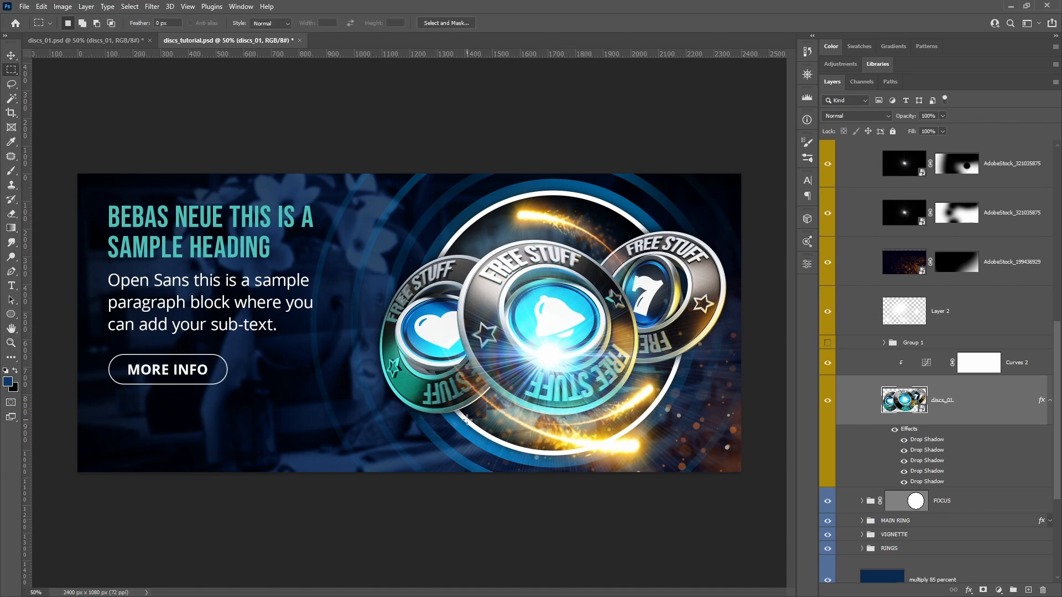
pyautogui.click(1049, 402)
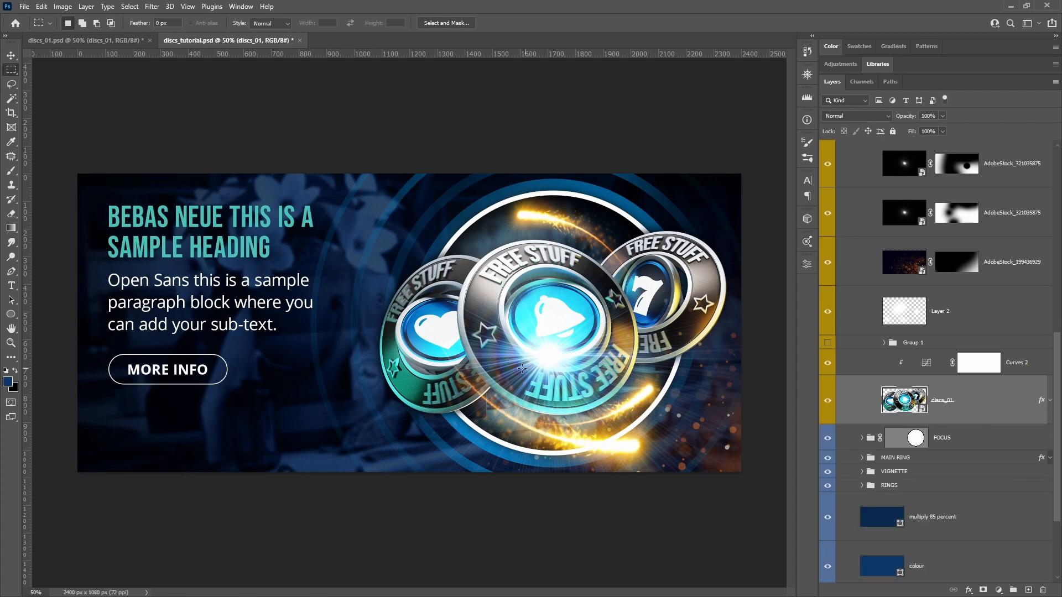
pyautogui.click(24, 6)
pyautogui.click(49, 130)
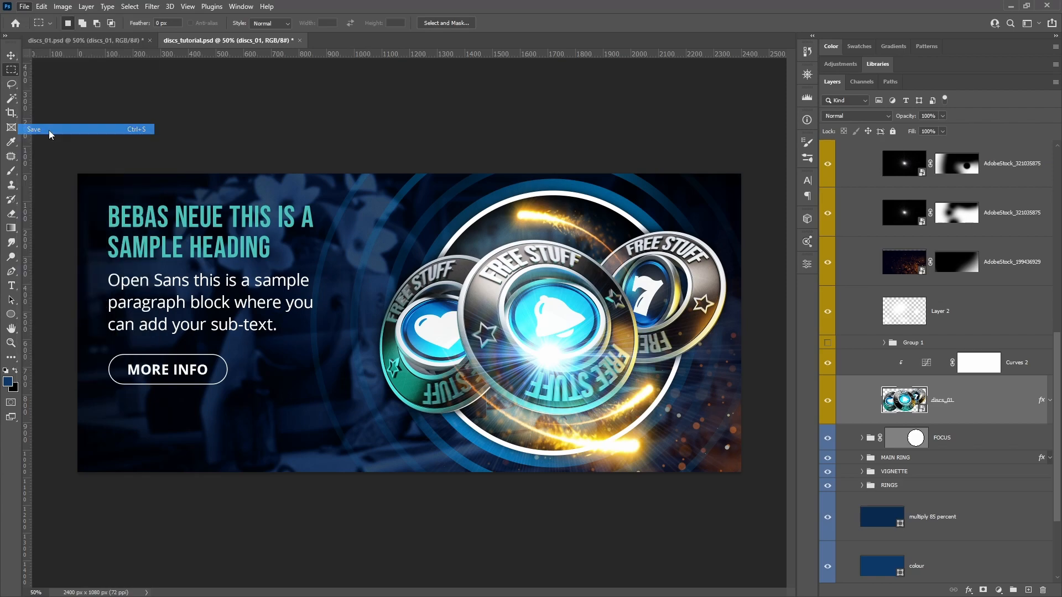
# - Compare the banner with the reference version in discs_01.psd, then return to discs_tutorial.psd
pyautogui.click(119, 41)
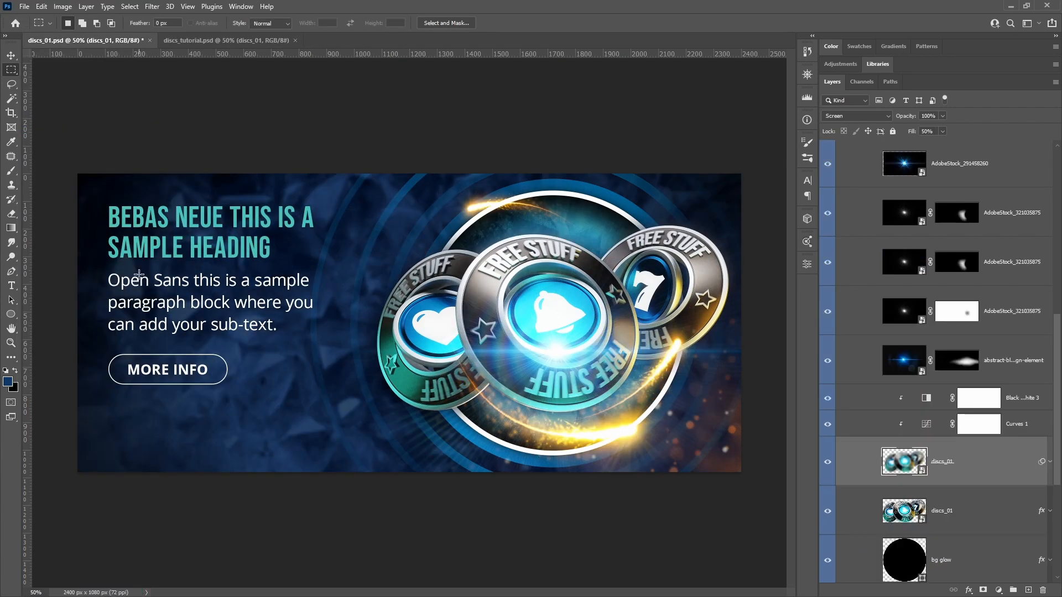
pyautogui.moveTo(84, 159); pyautogui.dragTo(750, 466)
pyautogui.click(546, 354)
pyautogui.click(226, 40)
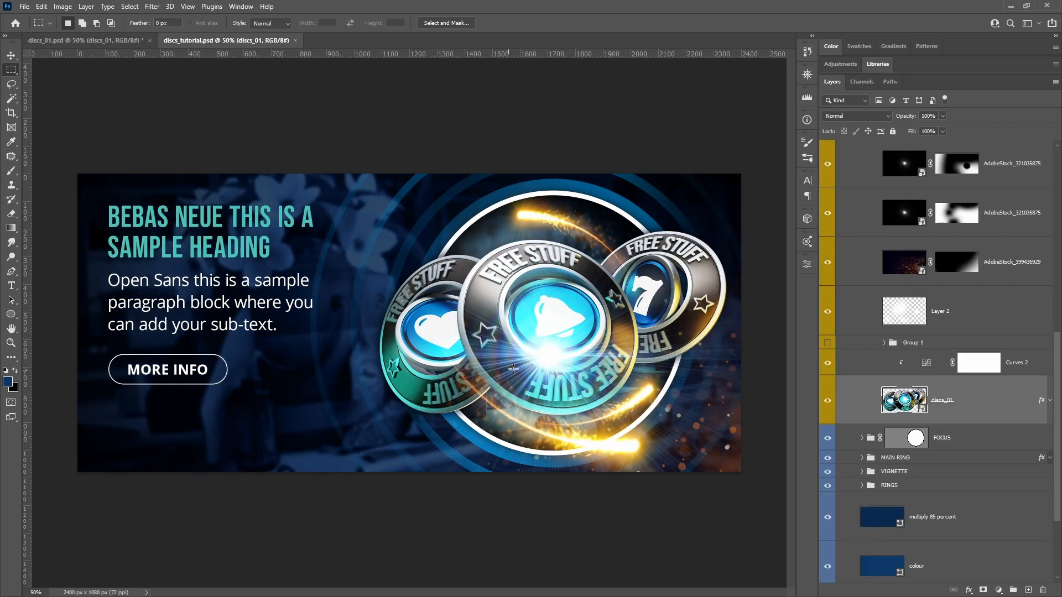
# - Set the fill of the blue flare layer AdobeStock_291458260 to 50% after toggling its visibility
pyautogui.scroll(-3, 885, 473)
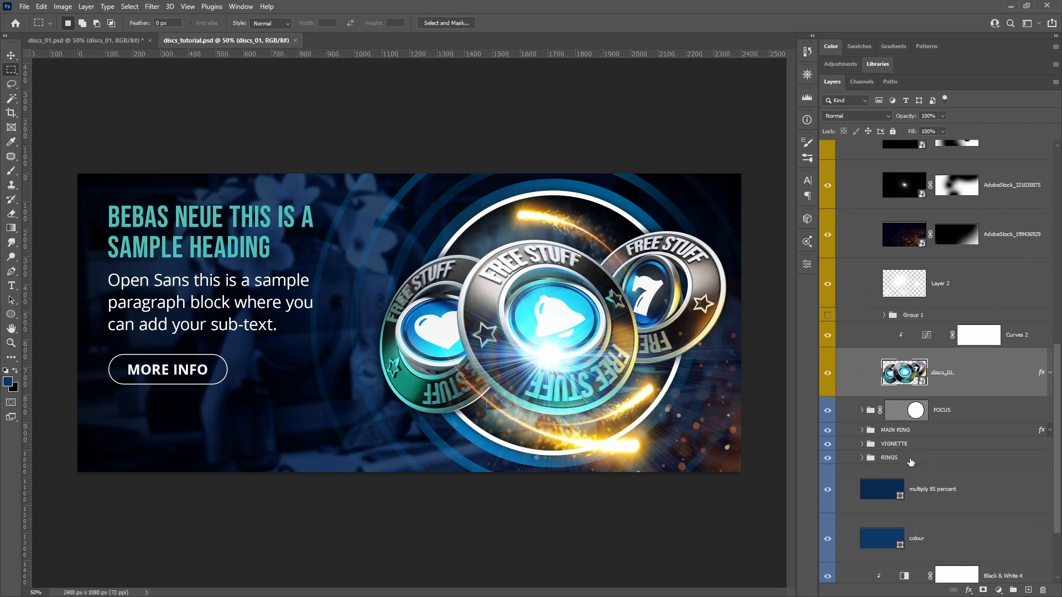
pyautogui.scroll(10, 913, 149)
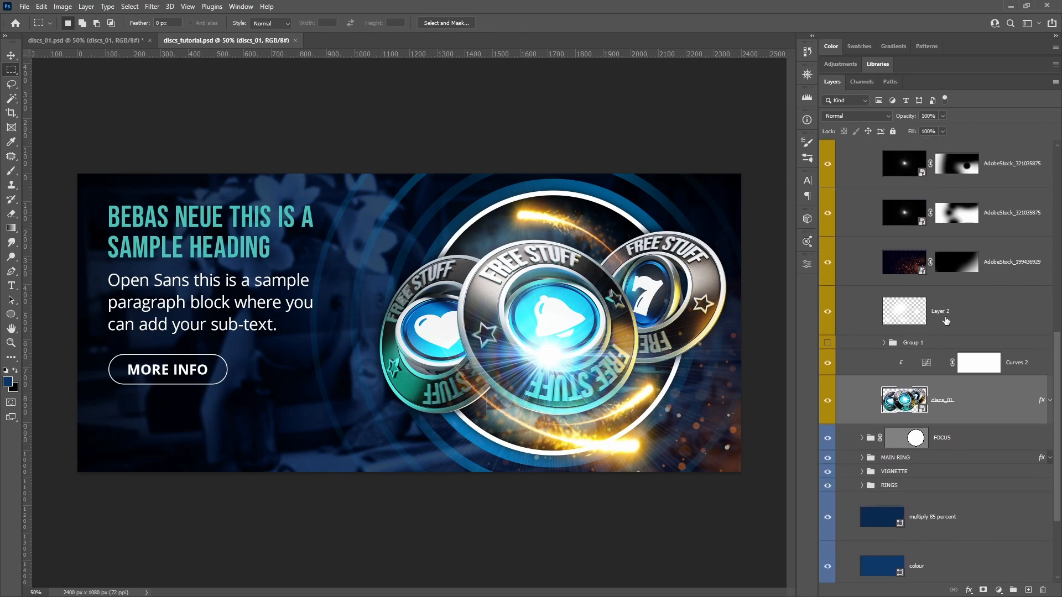
pyautogui.click(828, 286)
pyautogui.click(827, 286)
pyautogui.click(896, 292)
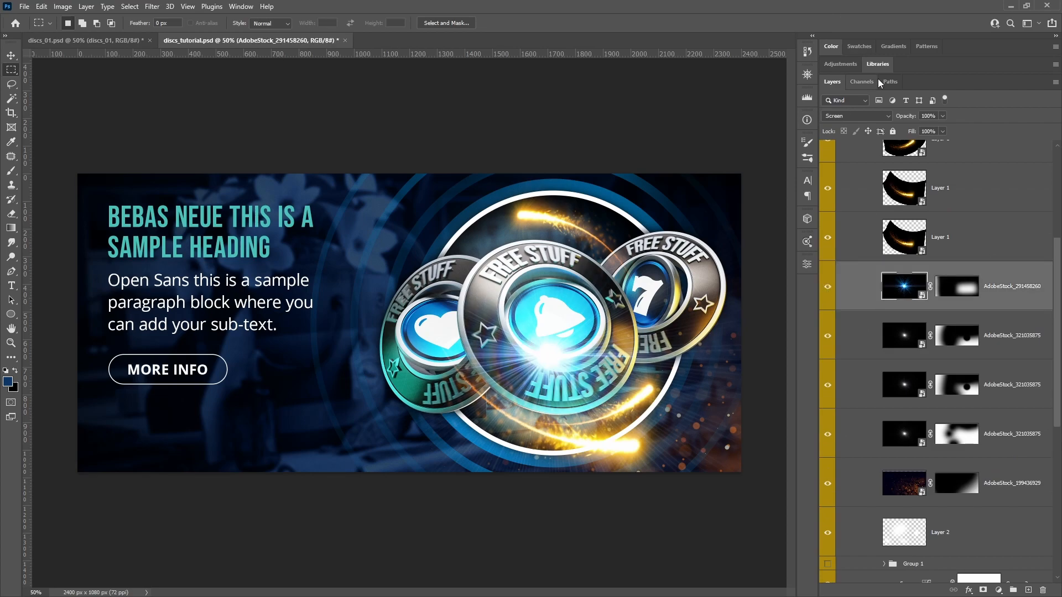
pyautogui.write('50')
pyautogui.press('Return')
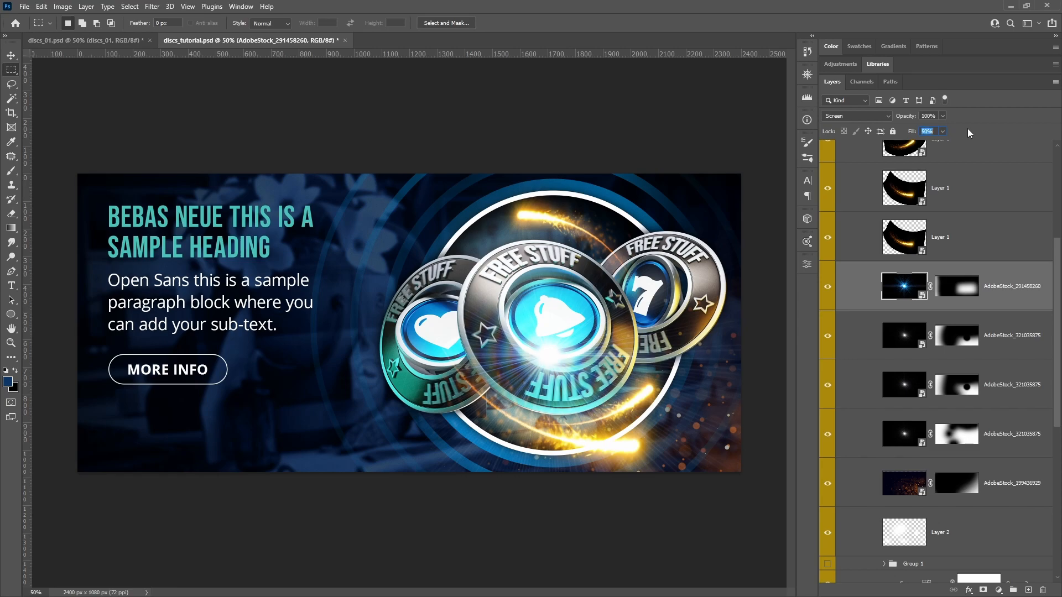
pyautogui.click(968, 131)
# - Apply a Gaussian Blur with a 2 px radius to the AdobeStock_291458260 flare layer
pyautogui.click(152, 7)
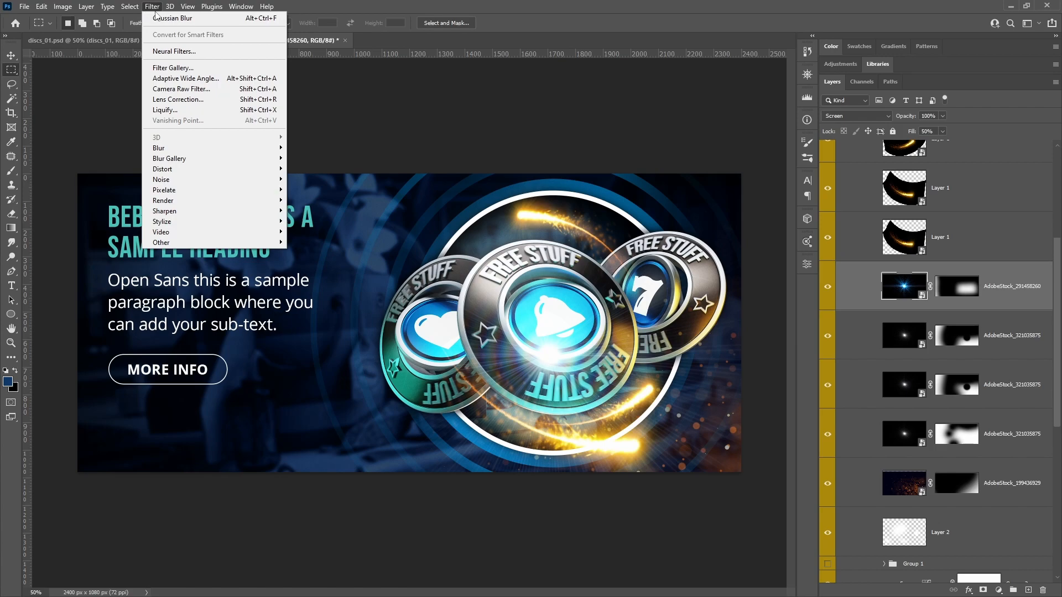
pyautogui.moveTo(166, 147)
pyautogui.click(309, 189)
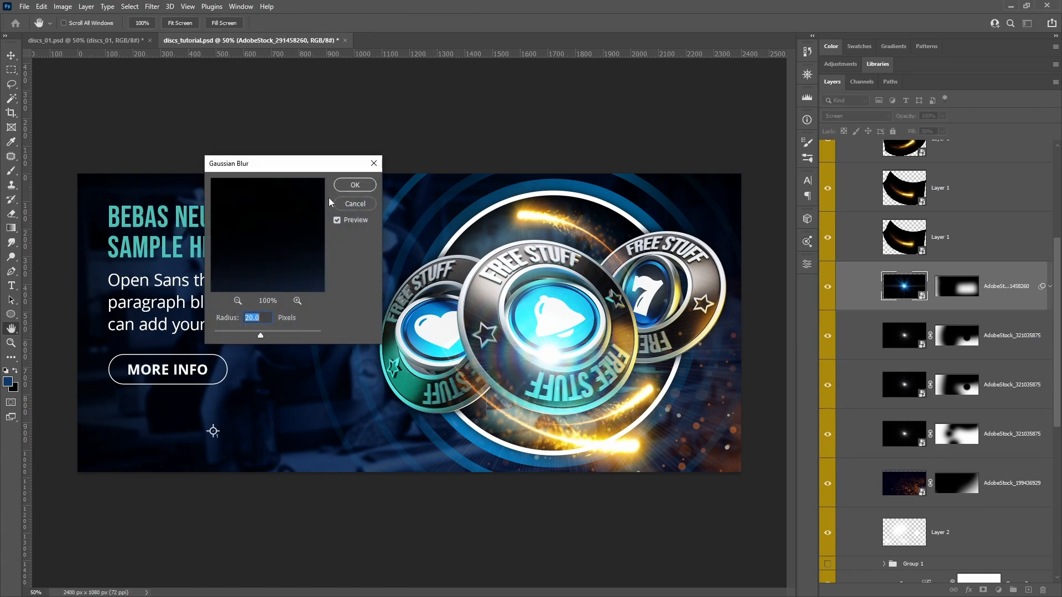
pyautogui.moveTo(296, 170); pyautogui.dragTo(277, 141)
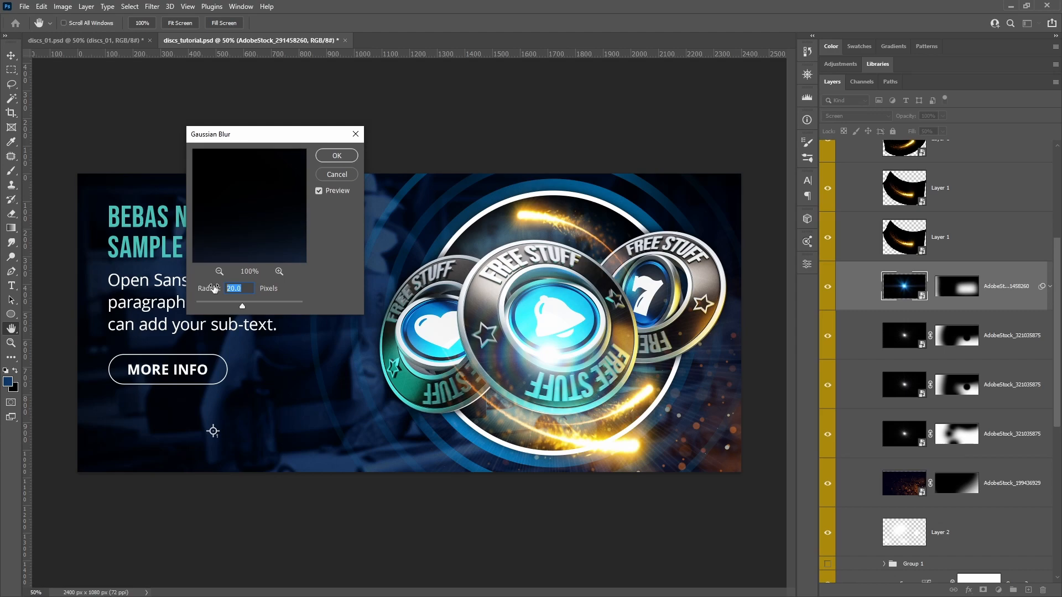
pyautogui.write('2')
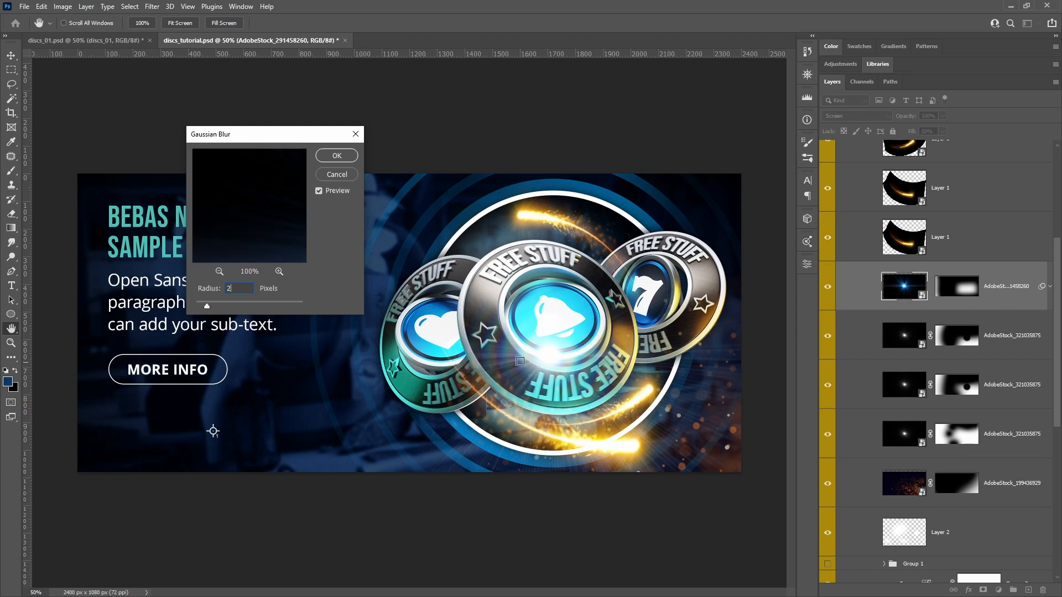
pyautogui.click(337, 156)
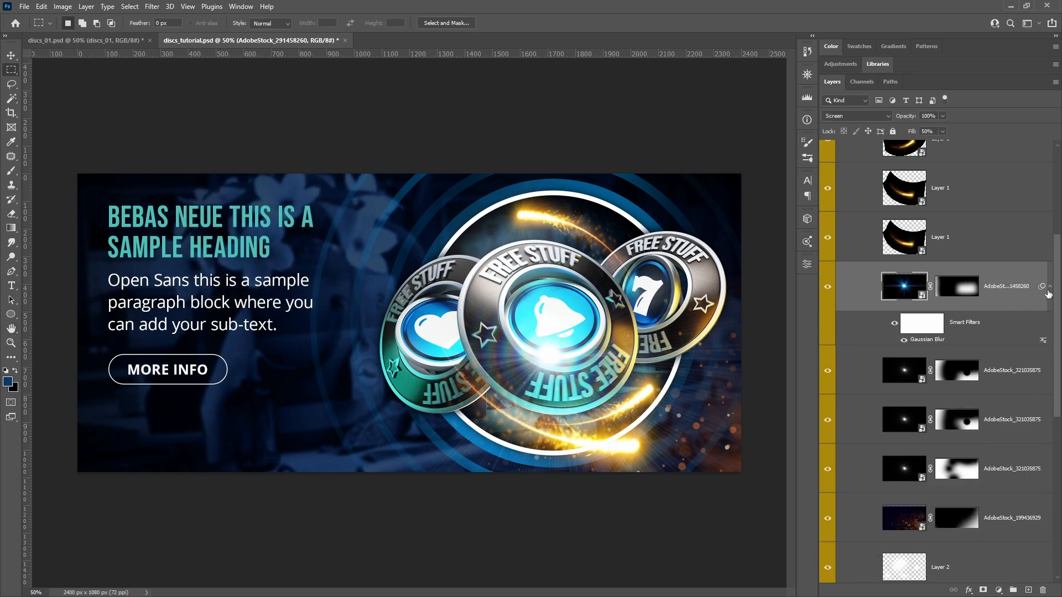
# - Check the blurred flare against discs_01.psd and collapse the YOUR DESIGN HERE group
pyautogui.click(84, 40)
pyautogui.click(249, 40)
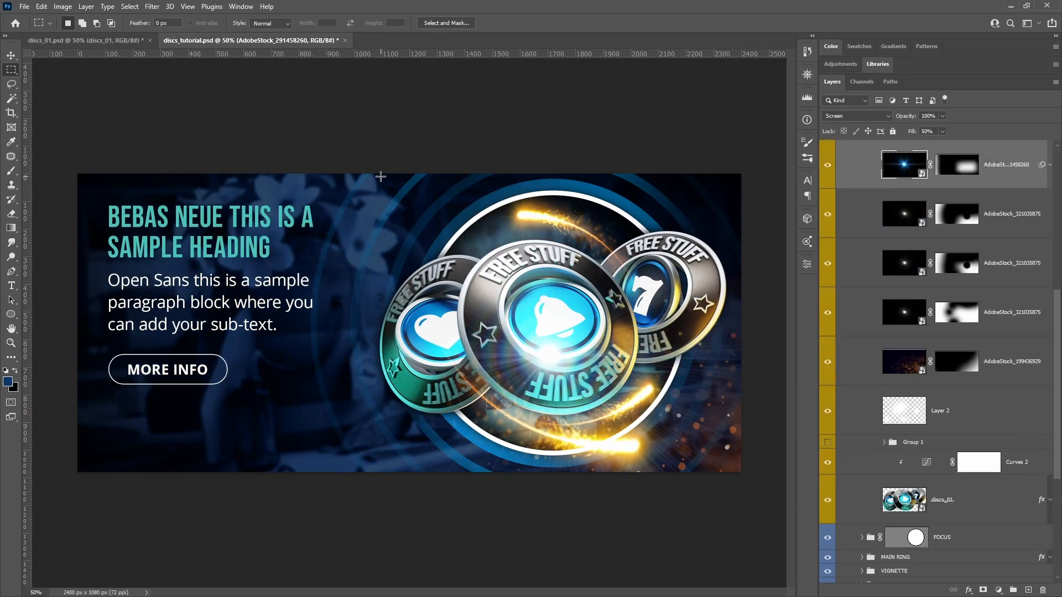
pyautogui.scroll(6, 898, 256)
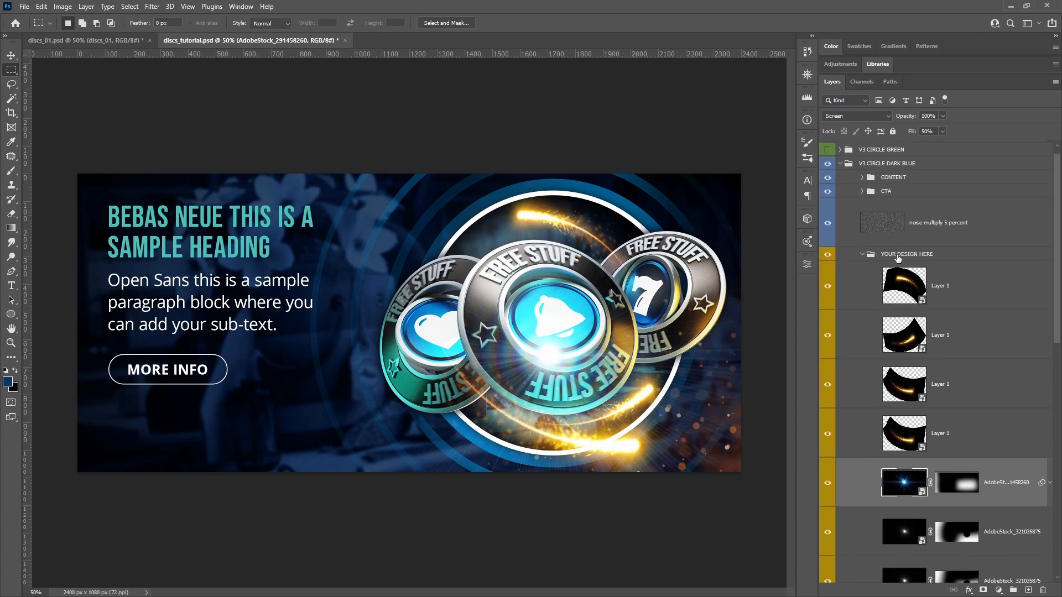
pyautogui.click(862, 255)
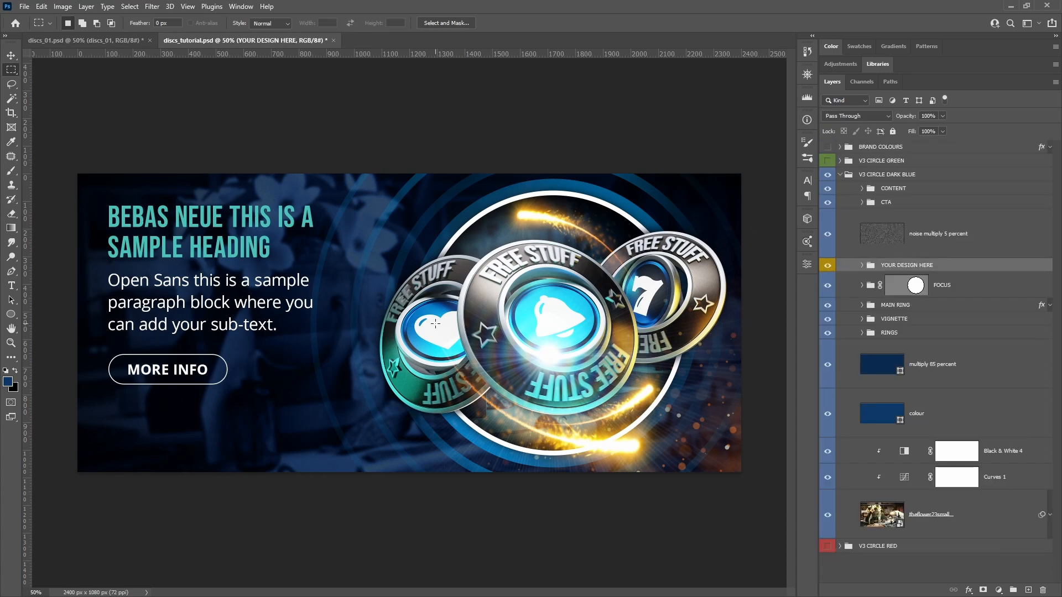
# - Toggle the theflower23small layer's visibility to examine its effect on the banner background
pyautogui.click(973, 514)
pyautogui.click(828, 515)
pyautogui.click(828, 515)
pyautogui.click(827, 515)
pyautogui.click(828, 515)
pyautogui.click(828, 516)
pyautogui.click(828, 516)
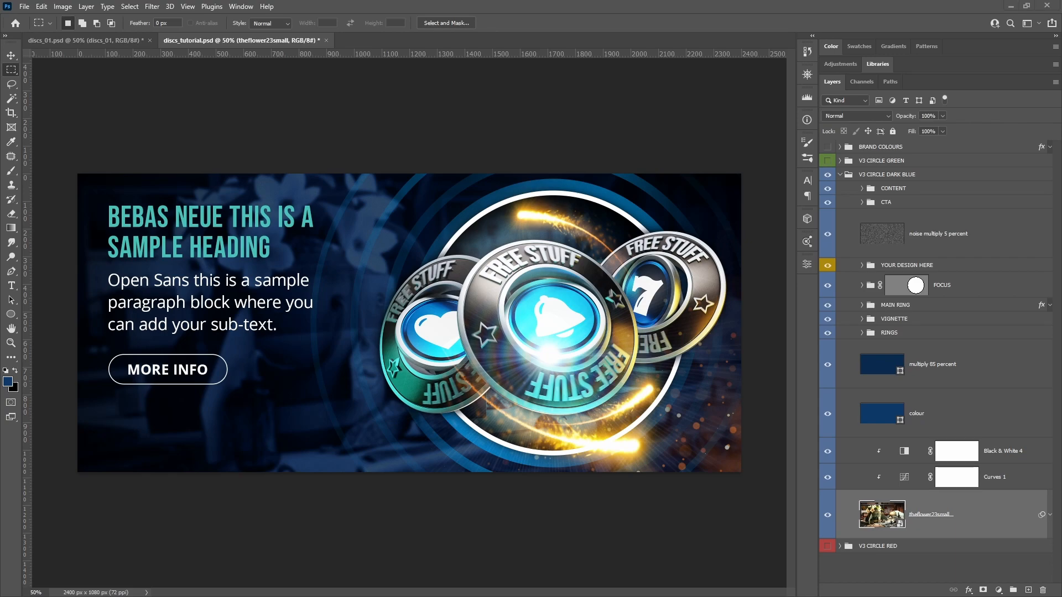
# - Switch to the Assets folder in File Explorer and display its files as extra large icons
pyautogui.moveTo(1061, 243); pyautogui.dragTo(380, 55)
pyautogui.rightClick(525, 315)
pyautogui.moveTo(545, 326)
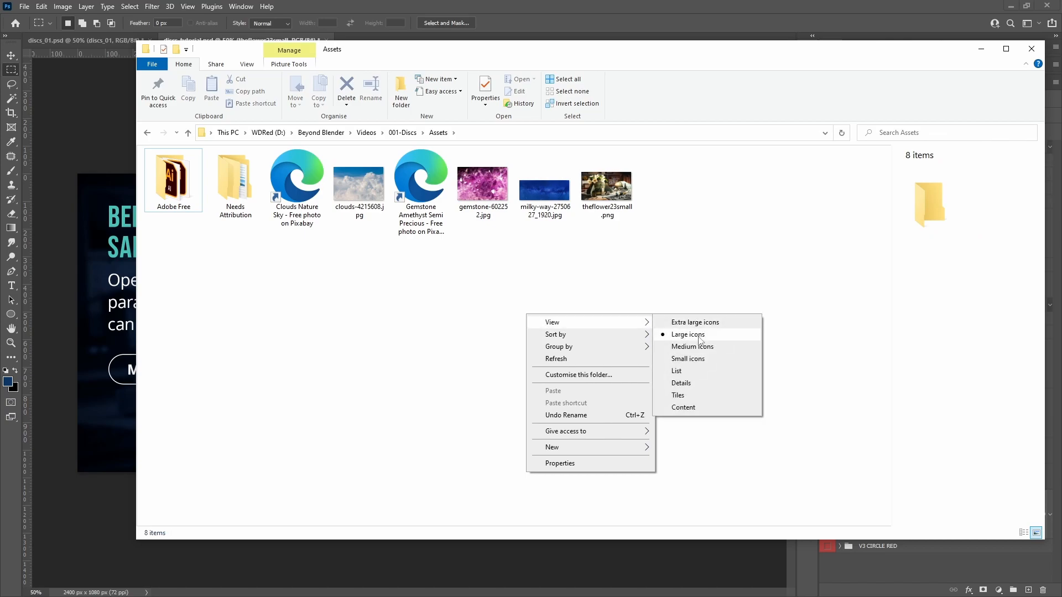
pyautogui.click(678, 322)
# - Place gemstone-602252.jpg from the Assets folder into the banner, directly above the theflower23small layer
pyautogui.click(393, 397)
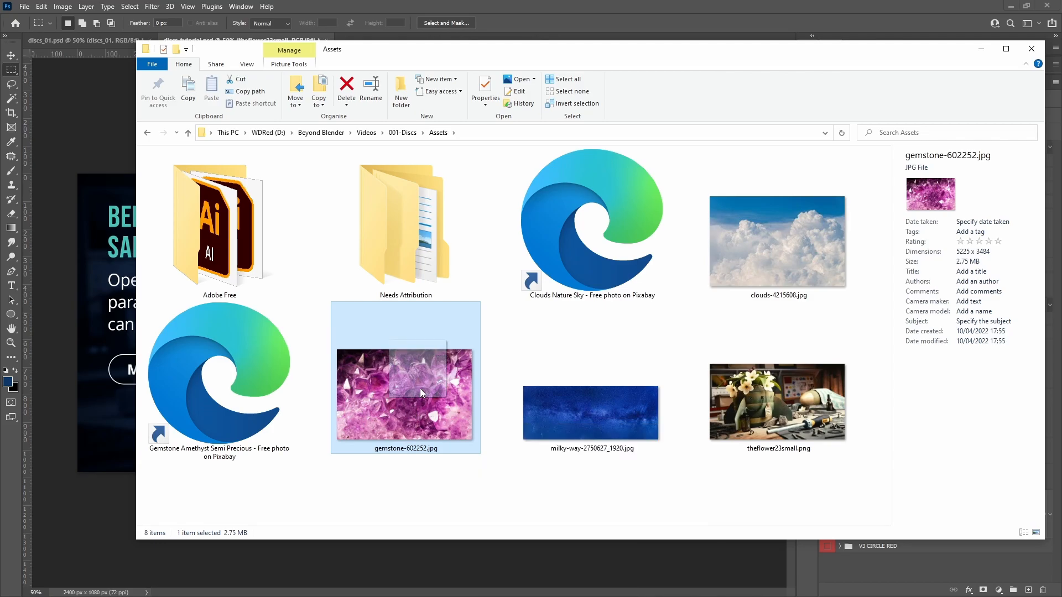
pyautogui.moveTo(612, 358)
pyautogui.moveTo(402, 409)
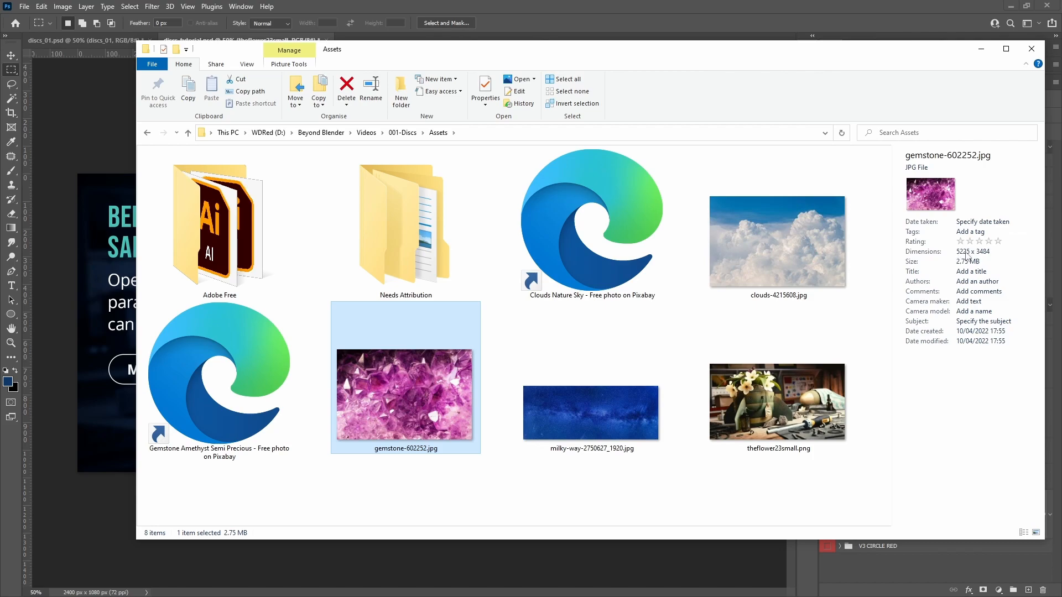
pyautogui.moveTo(437, 416)
pyautogui.moveTo(403, 397); pyautogui.dragTo(98, 363)
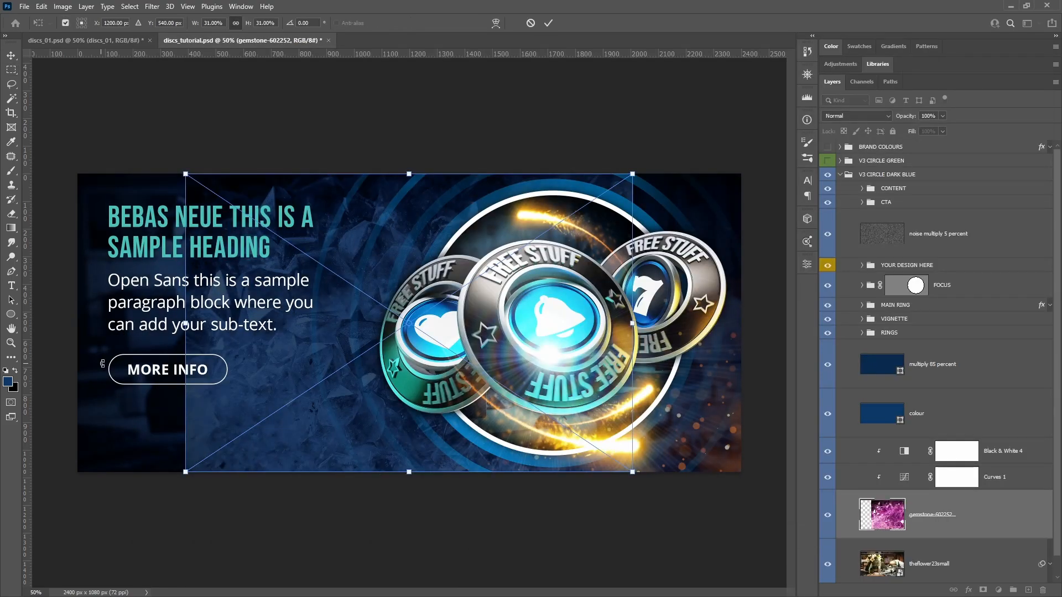
pyautogui.press('Return')
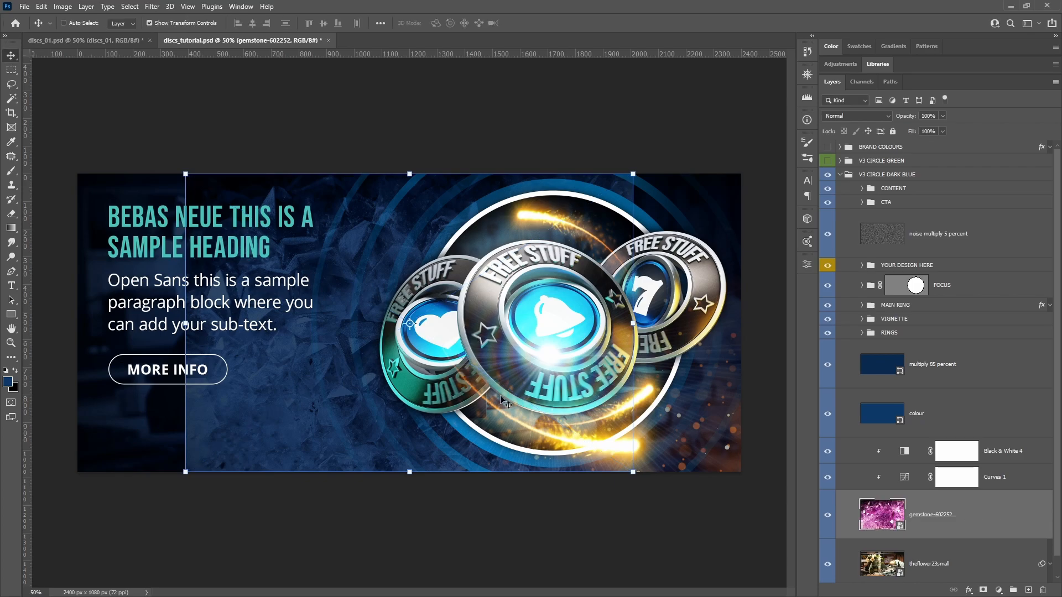
# - Scale the gemstone image to 46.35% so it spans the banner's width and move it down to its upper edge
pyautogui.moveTo(634, 176); pyautogui.dragTo(736, 94)
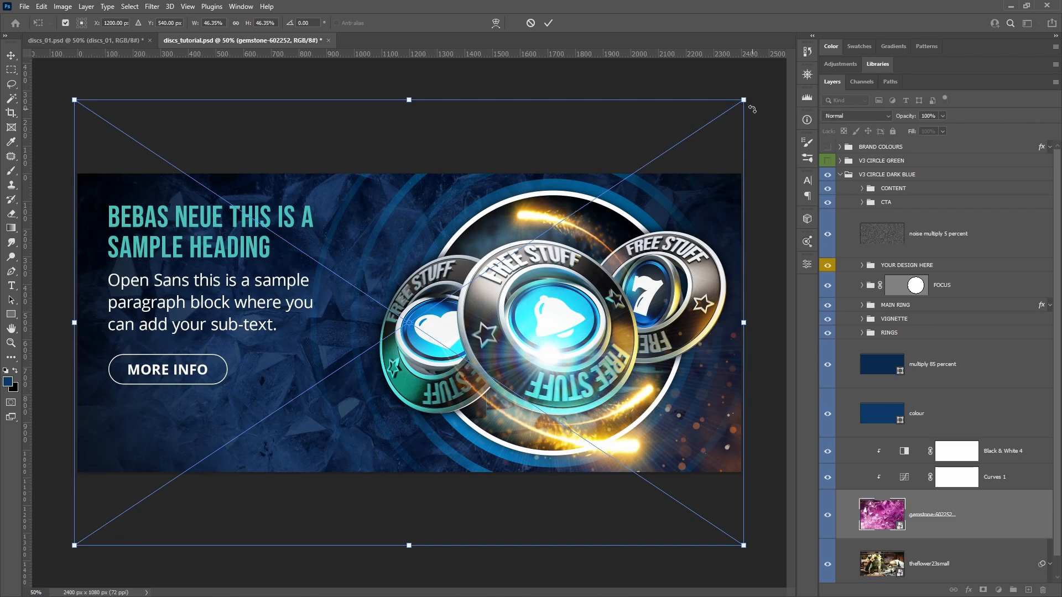
pyautogui.press('Return')
pyautogui.moveTo(514, 242); pyautogui.dragTo(489, 347)
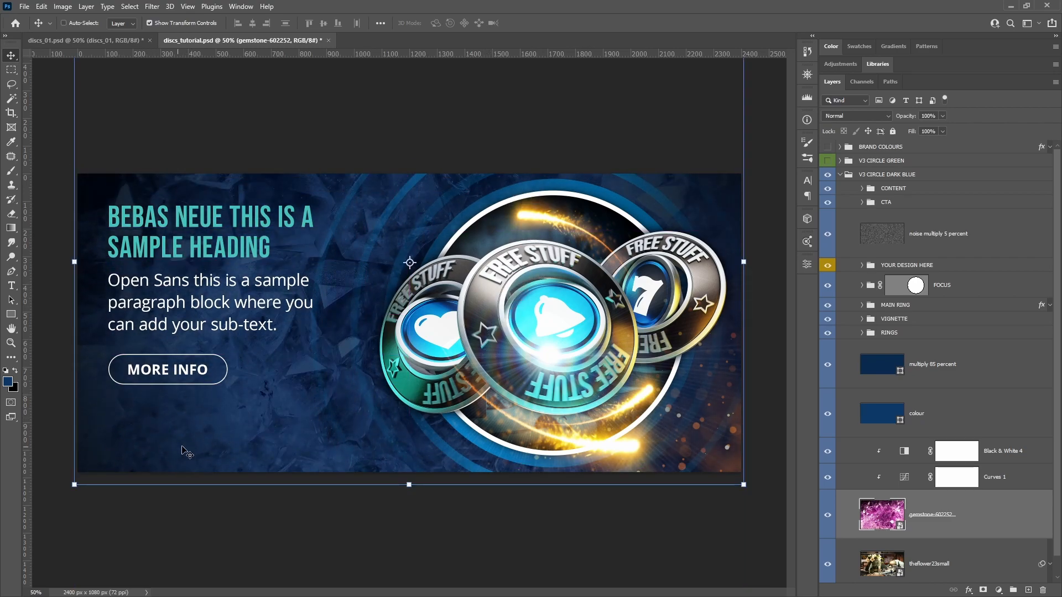
pyautogui.moveTo(352, 279); pyautogui.dragTo(326, 393)
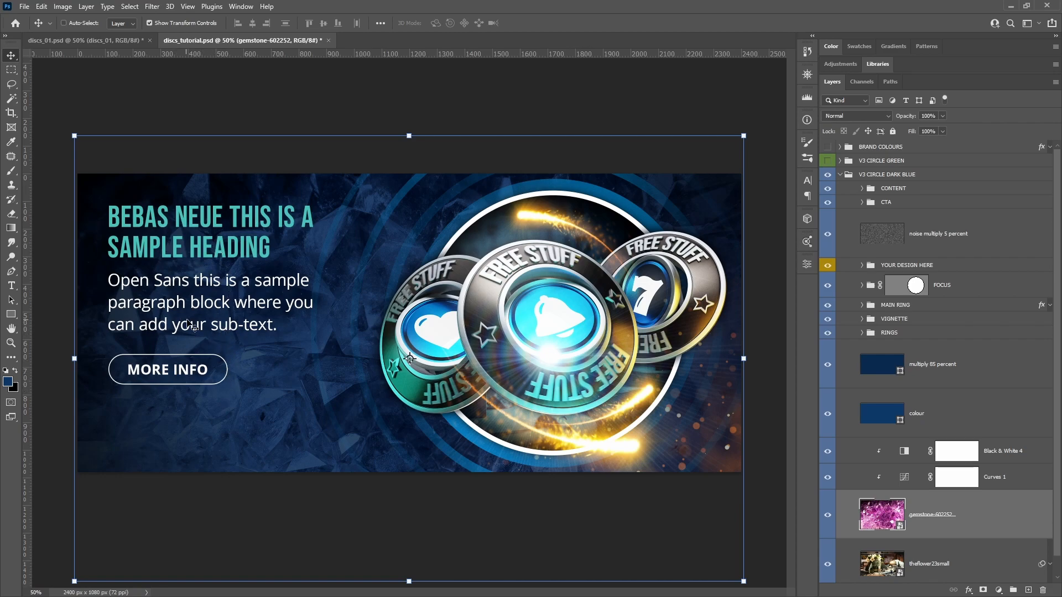
pyautogui.moveTo(343, 252); pyautogui.dragTo(339, 281)
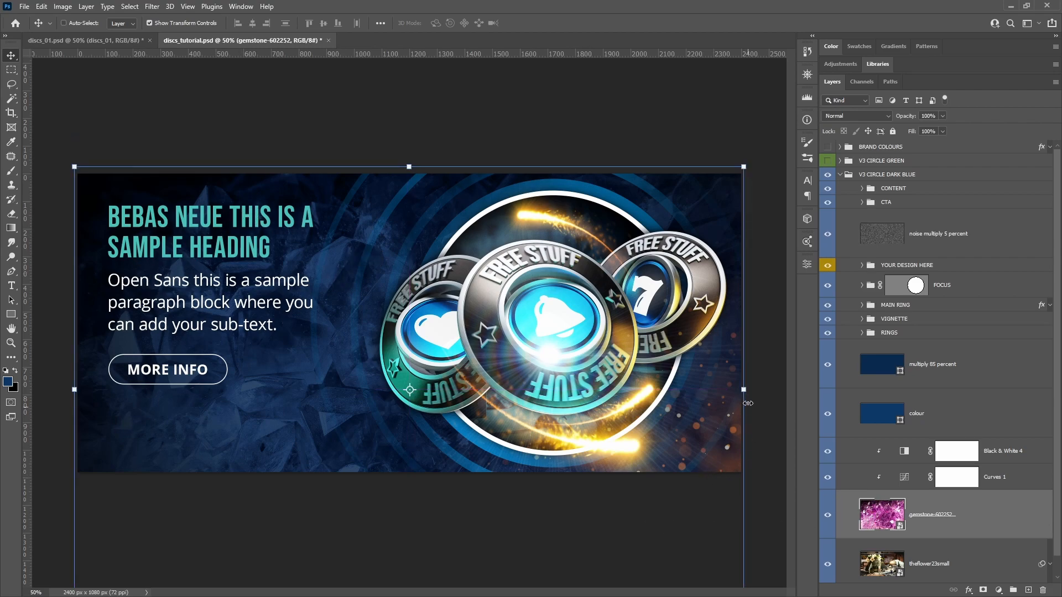
# - Enlarge the gemstone image to 53.70% and align its upper-left corner with the banner's corner
pyautogui.moveTo(744, 390); pyautogui.dragTo(854, 392)
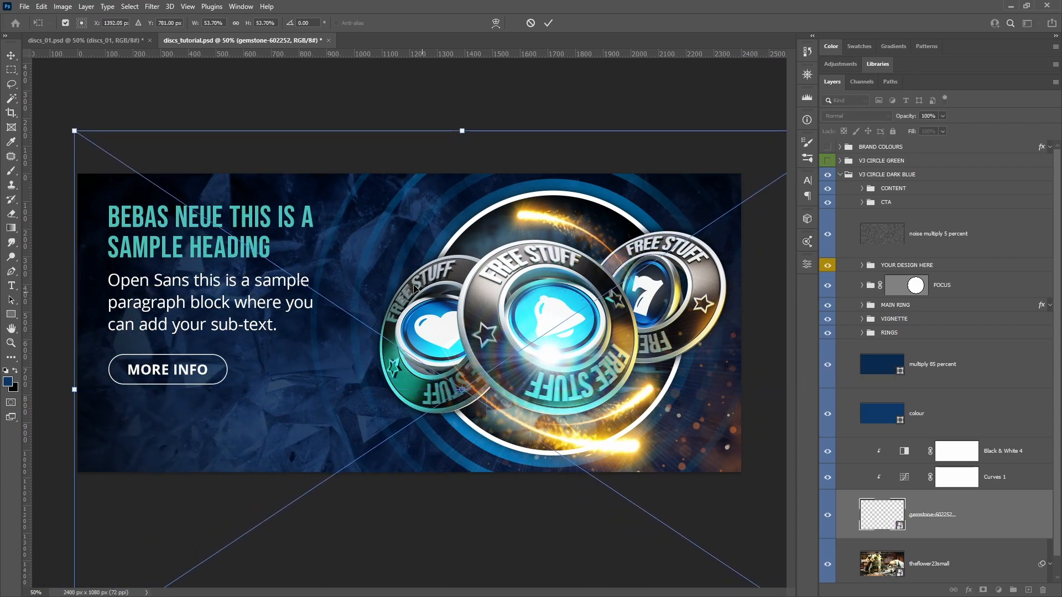
pyautogui.moveTo(385, 217); pyautogui.dragTo(387, 258)
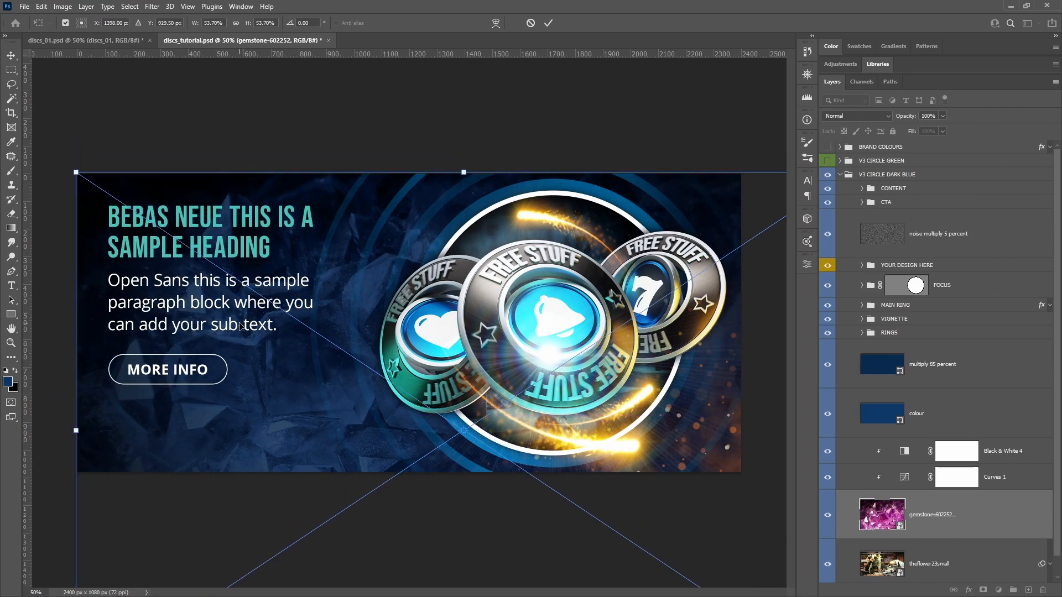
pyautogui.press('Return')
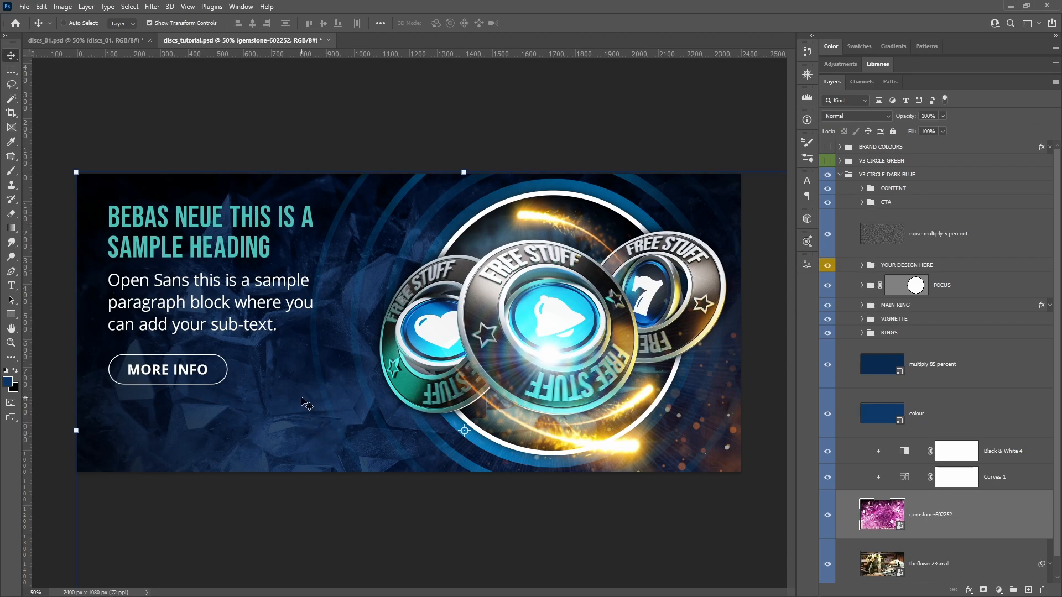
# - Check the Gaussian Blur smart filter's radius on the theflower23small layer and close its settings without changes
pyautogui.click(990, 562)
pyautogui.scroll(-1, 991, 561)
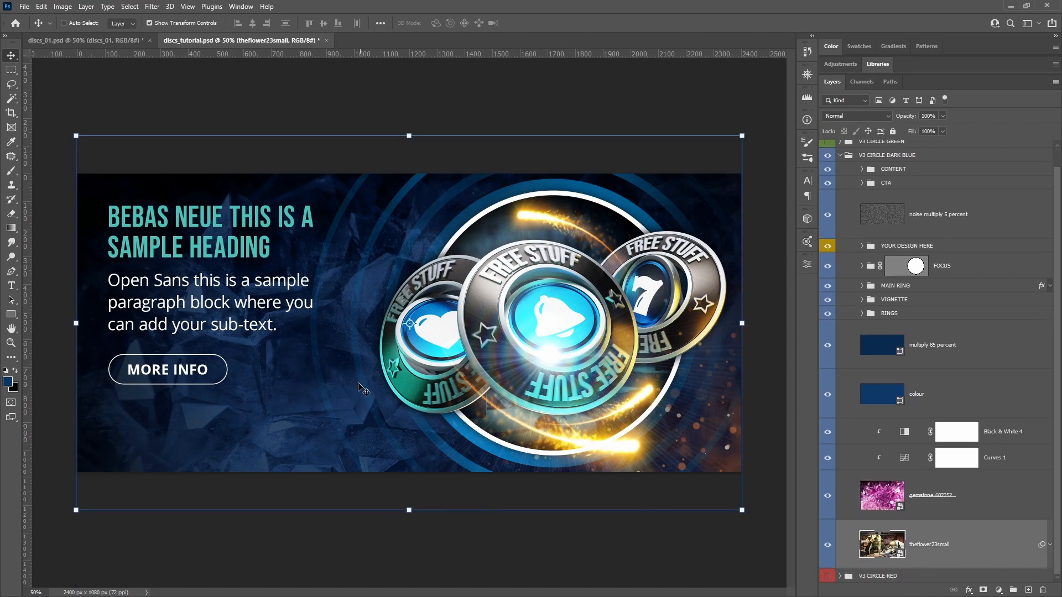
pyautogui.click(1050, 547)
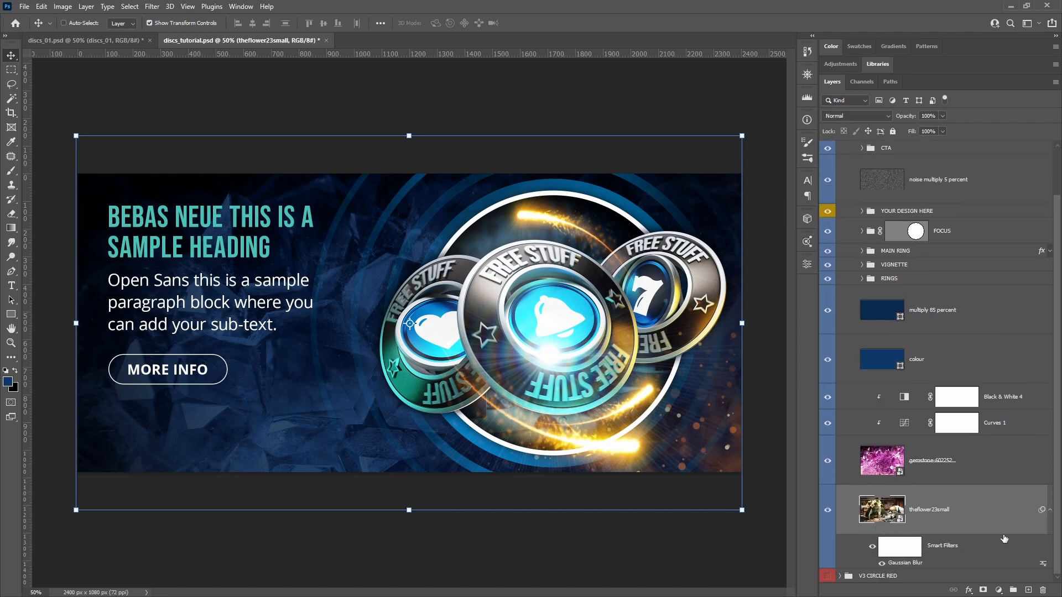
pyautogui.click(988, 459)
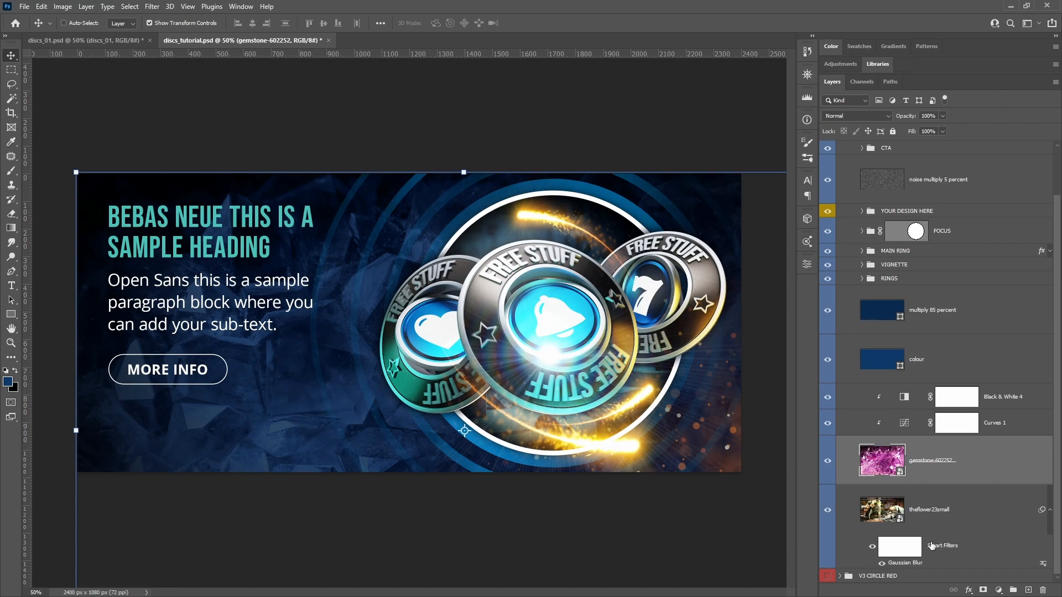
pyautogui.hotkey('alt', 't')
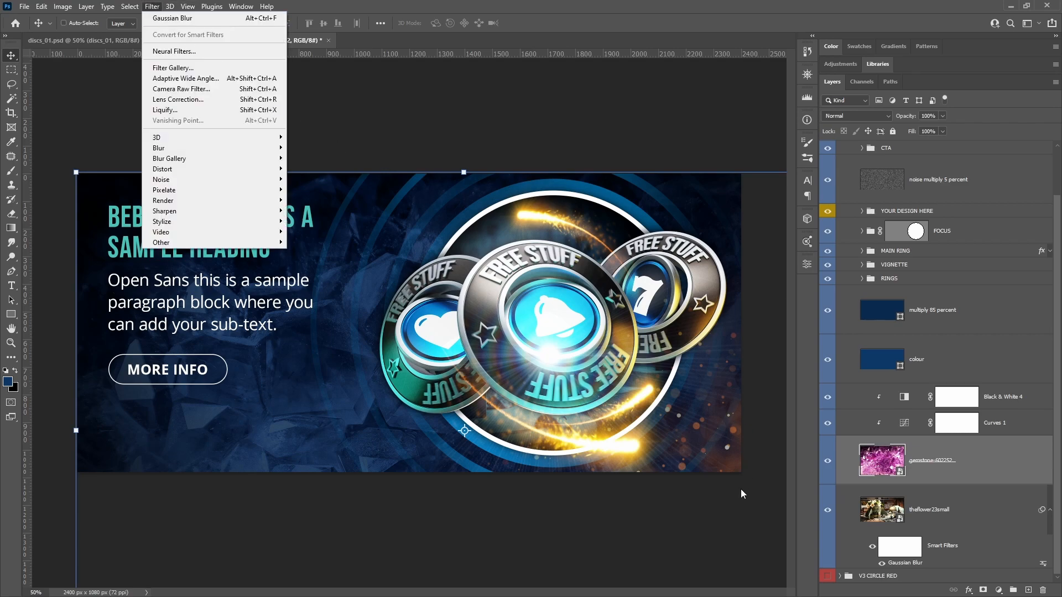
pyautogui.click(880, 515)
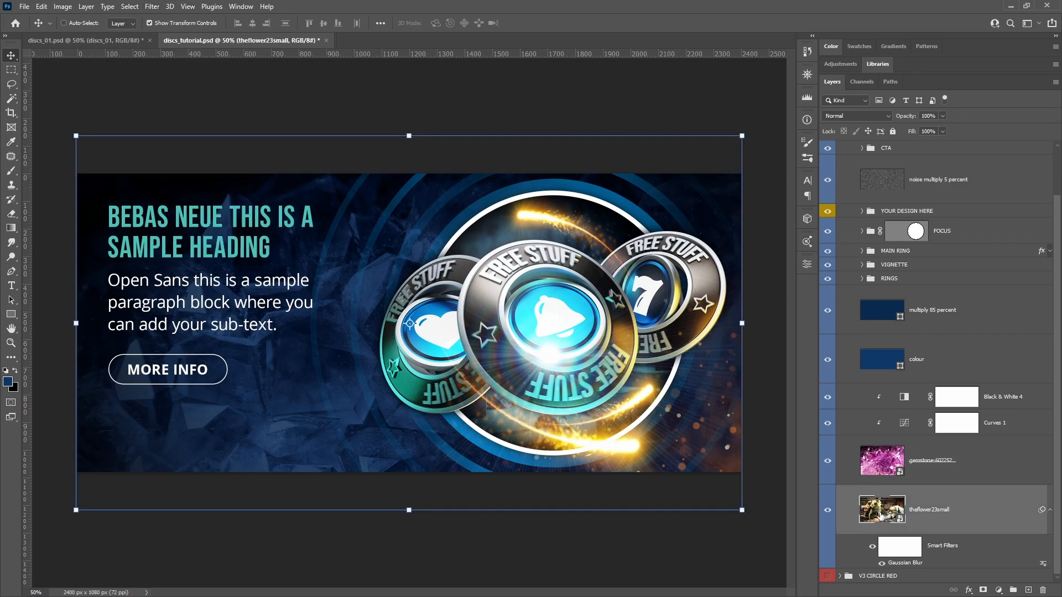
pyautogui.doubleClick(897, 563)
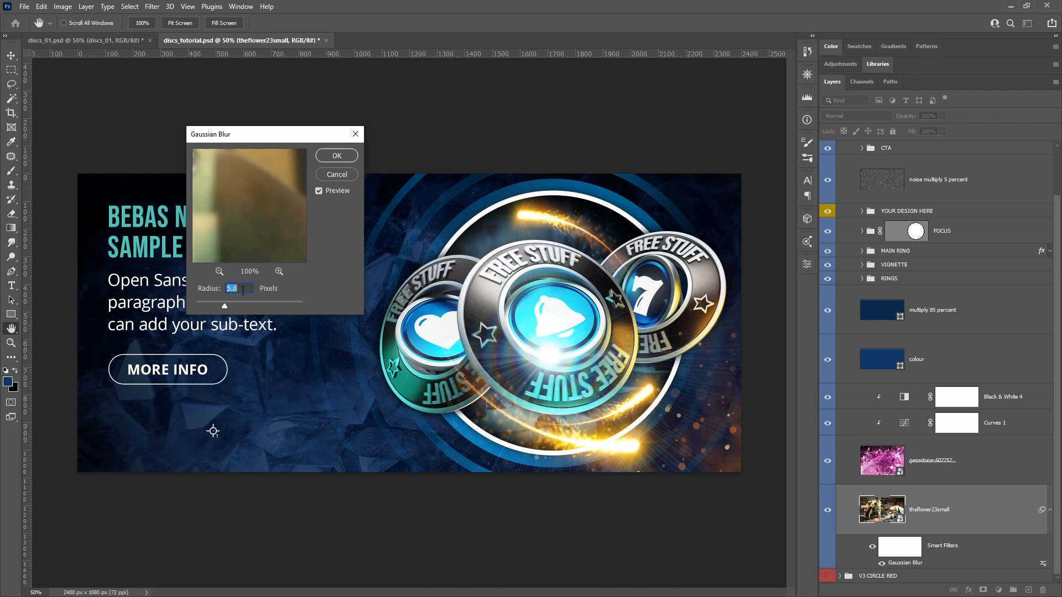
pyautogui.click(337, 174)
# - Move the Gaussian Blur smart filter from theflower23small to the gemstone layer and delete the theflower23small layer
pyautogui.moveTo(940, 546); pyautogui.dragTo(970, 462)
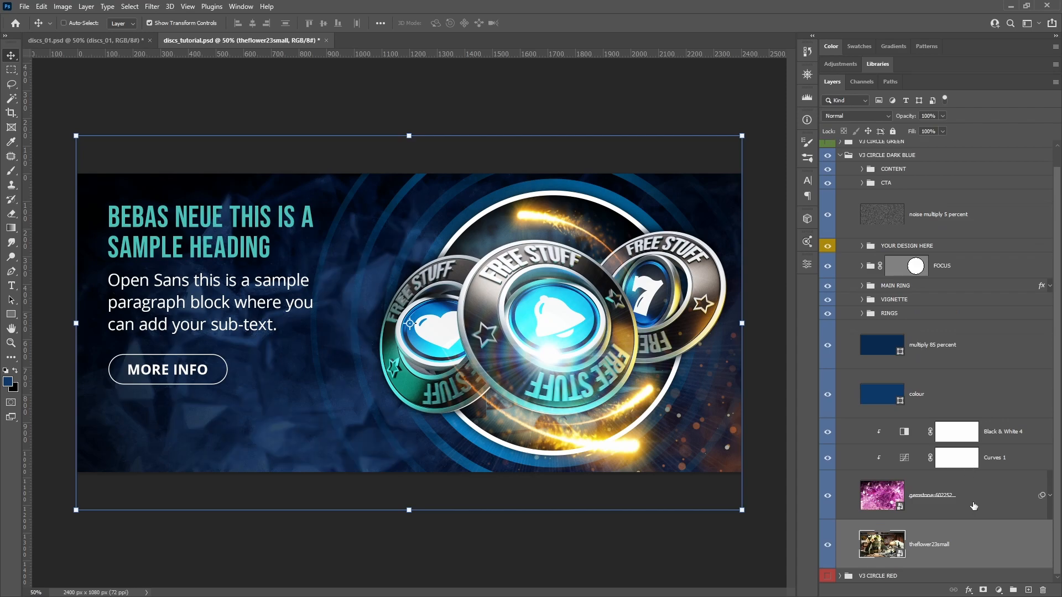
pyautogui.click(1043, 590)
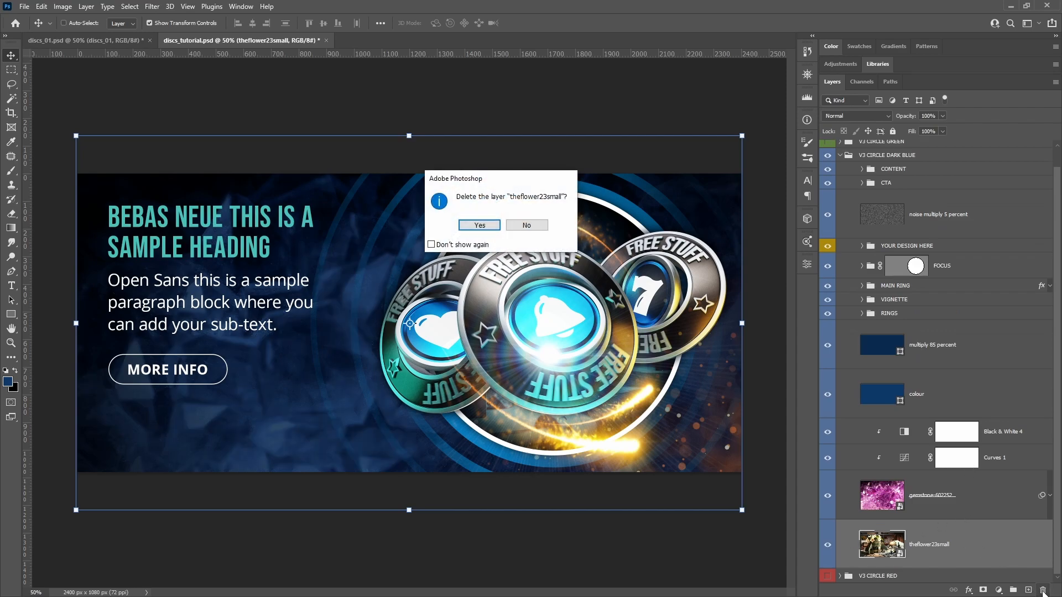
pyautogui.click(479, 225)
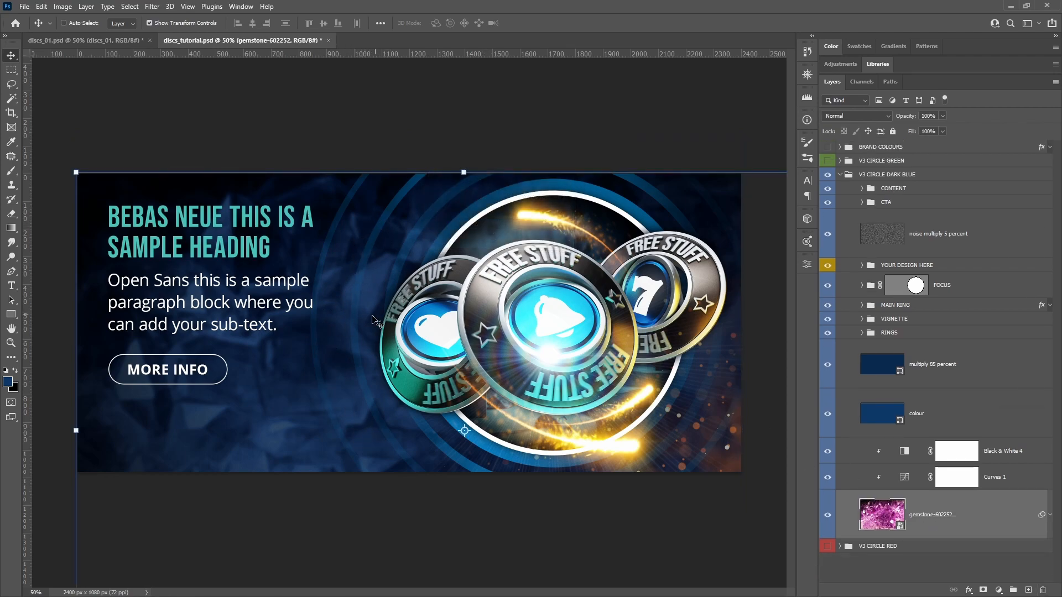
# - Reposition the gemstone image so its blurred upper and left edges sit just outside the banner
pyautogui.hotkey('shift', 'Up')
pyautogui.hotkey('shift', 'Left')
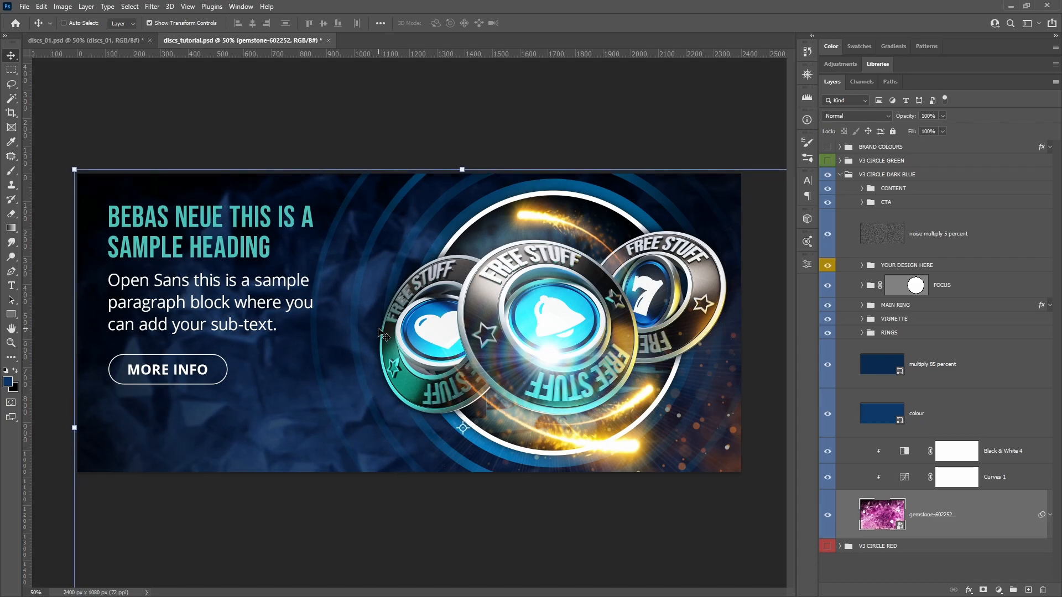
pyautogui.hotkey('shift', 'Right')
pyautogui.hotkey('shift', 'Right')
pyautogui.hotkey('shift', 'Right')
pyautogui.hotkey('shift', 'Right')
pyautogui.hotkey('shift', 'Right')
pyautogui.hotkey('shift', 'Right')
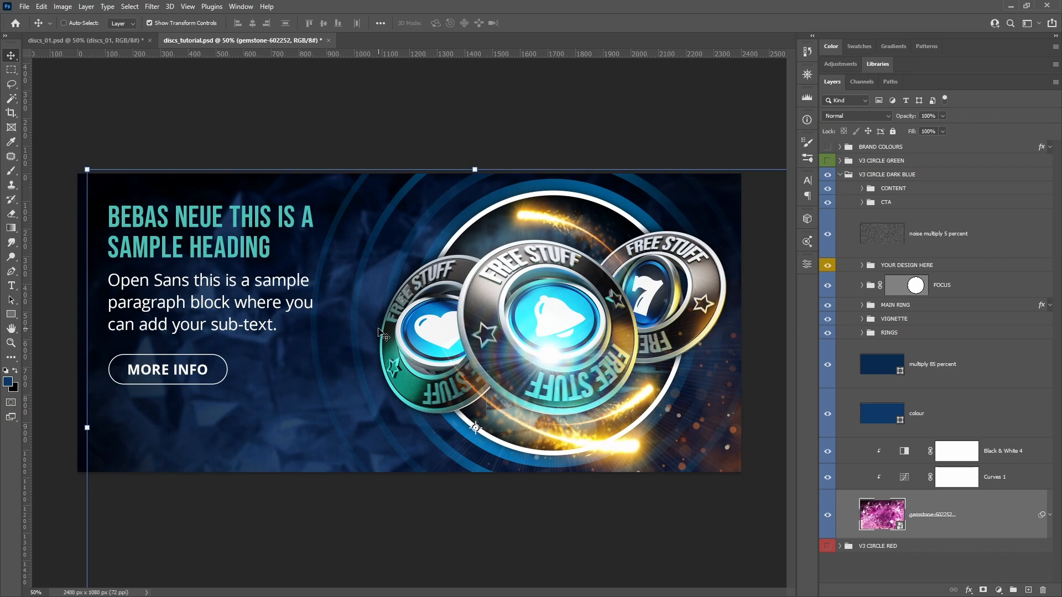
pyautogui.press('m')
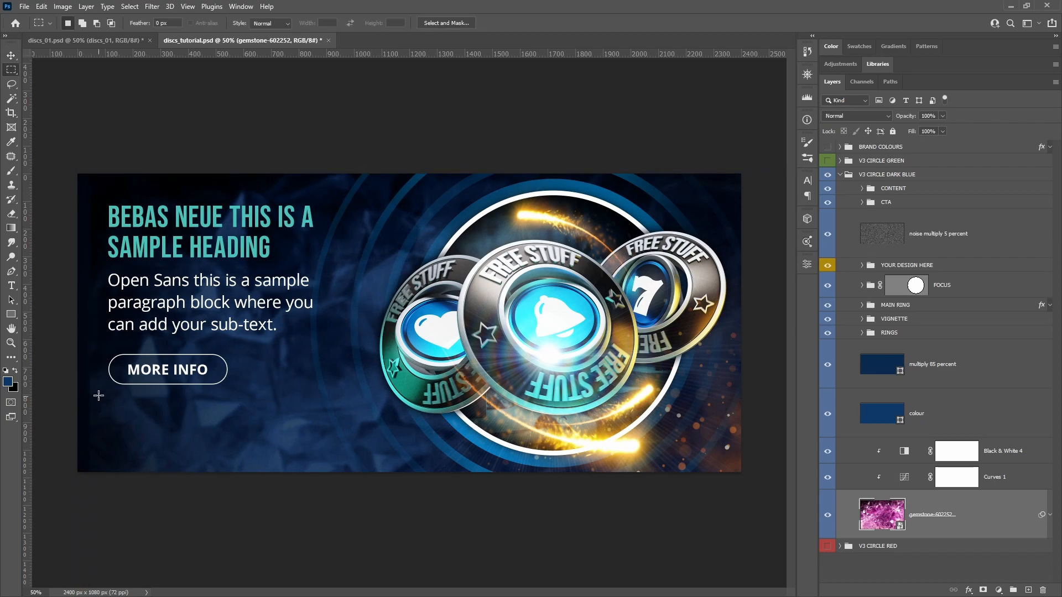
pyautogui.press('v')
pyautogui.moveTo(313, 387); pyautogui.dragTo(375, 398)
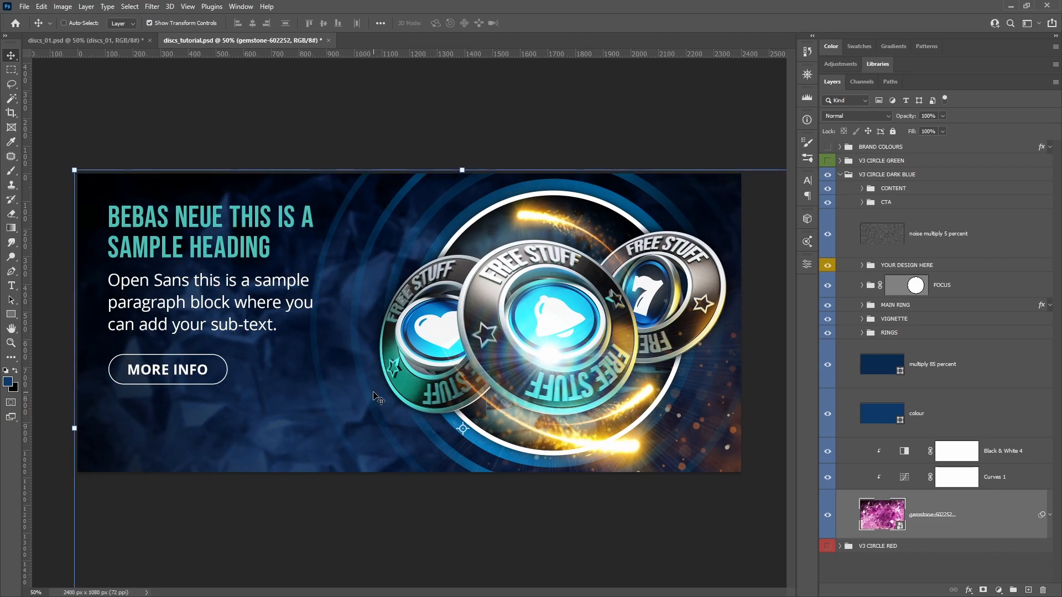
pyautogui.press('m')
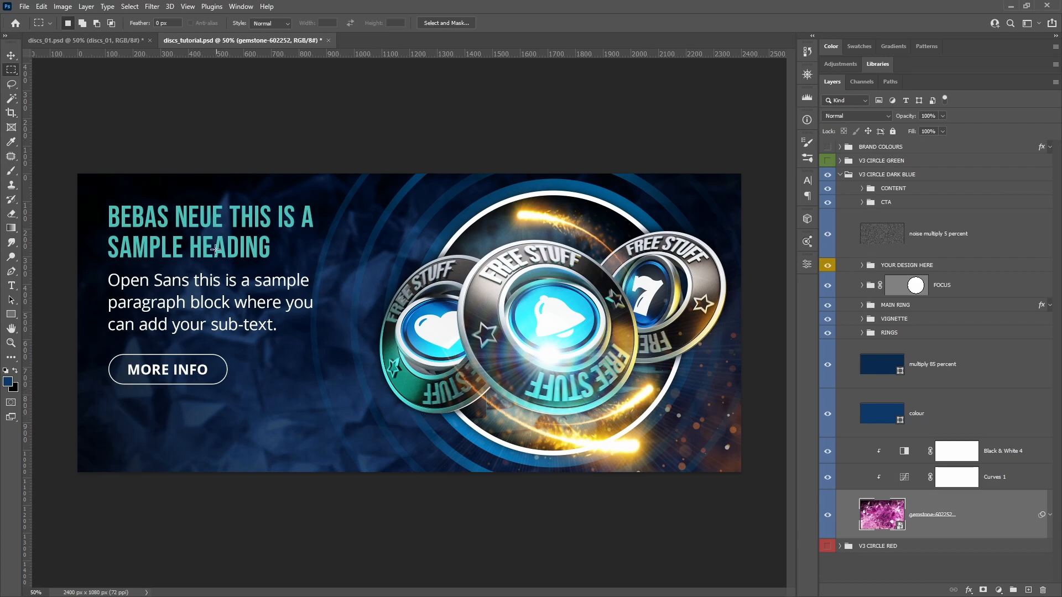
# - Compare the background with and without the gemstone layer and its Black & White 4 and Curves 1 adjustments
pyautogui.click(827, 516)
pyautogui.click(827, 516)
pyautogui.moveTo(828, 452); pyautogui.dragTo(828, 479)
pyautogui.moveTo(827, 457); pyautogui.dragTo(827, 486)
pyautogui.click(827, 453)
pyautogui.click(827, 453)
pyautogui.click(827, 453)
pyautogui.click(827, 453)
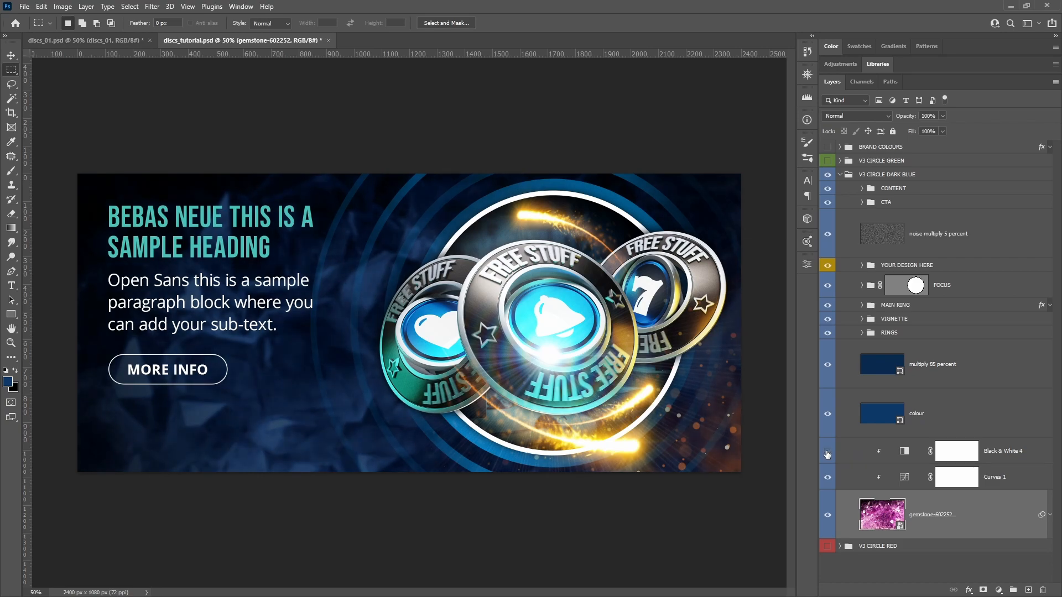
# - Hide the Black & White 4 adjustment layer clipped to the gemstone image
pyautogui.click(1004, 452)
pyautogui.click(828, 453)
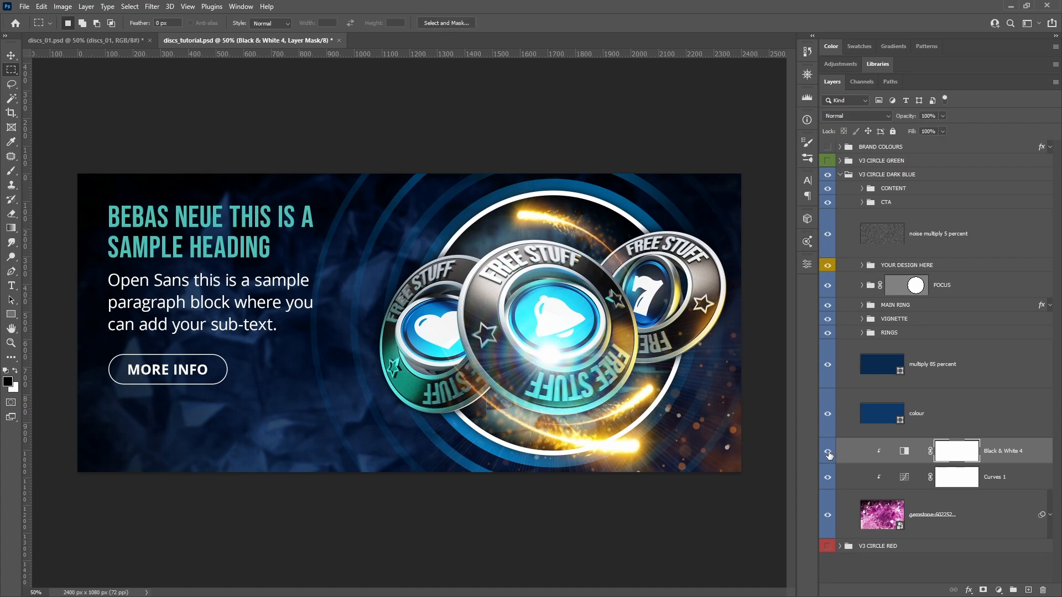
pyautogui.click(828, 453)
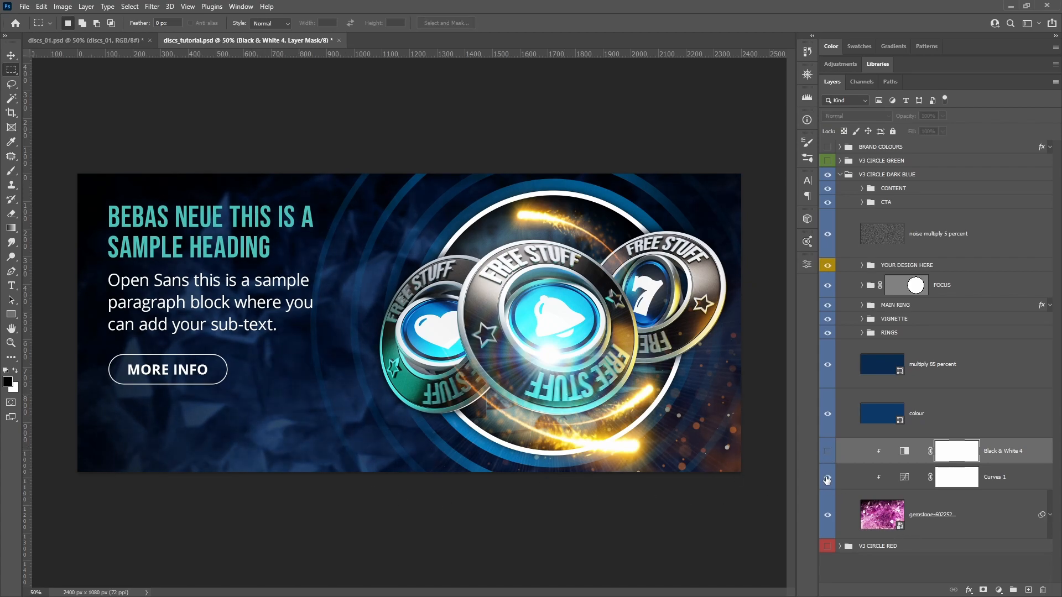
# - Lower the midtone point of the Curves 1 adjustment slightly to darken the gemstone background
pyautogui.doubleClick(904, 477)
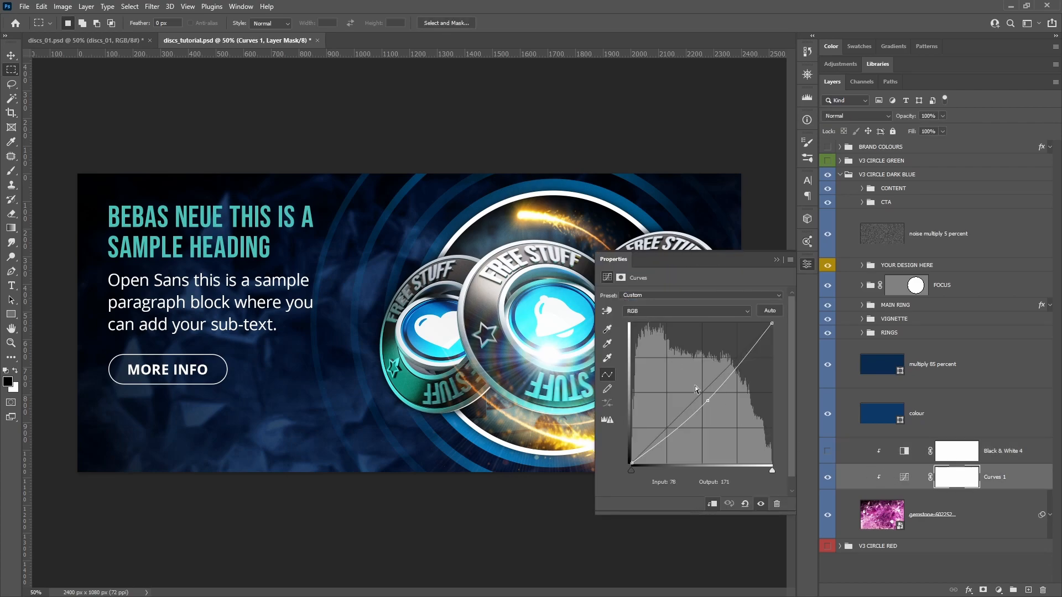
pyautogui.moveTo(708, 402); pyautogui.dragTo(715, 407)
pyautogui.click(806, 266)
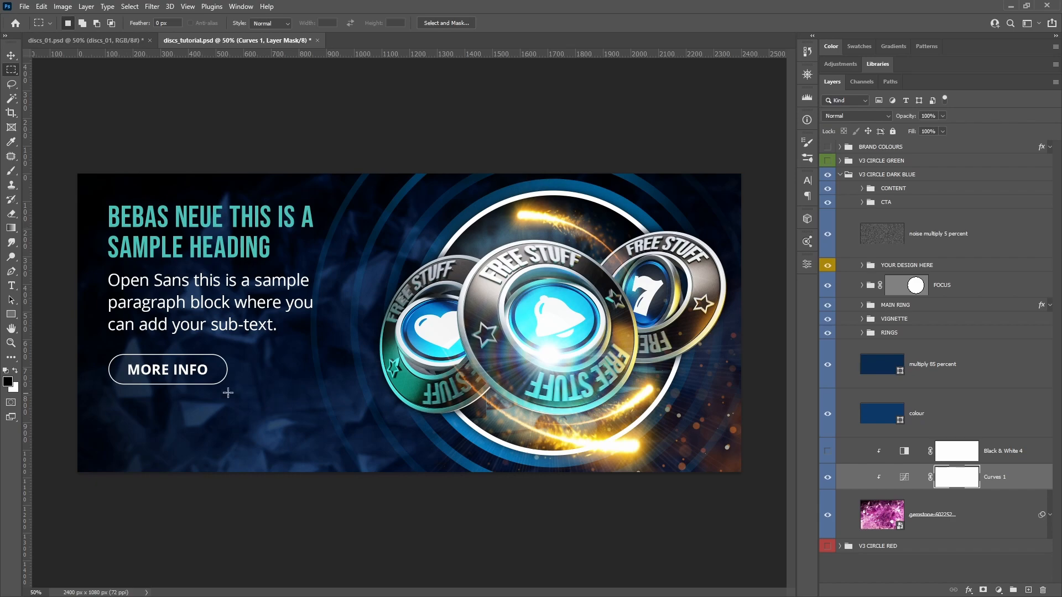
# - Examine the whole banner as a Navigator preview at several thumbnail sizes and close the preview
pyautogui.moveTo(97, 343); pyautogui.dragTo(246, 398)
pyautogui.click(275, 404)
pyautogui.click(241, 6)
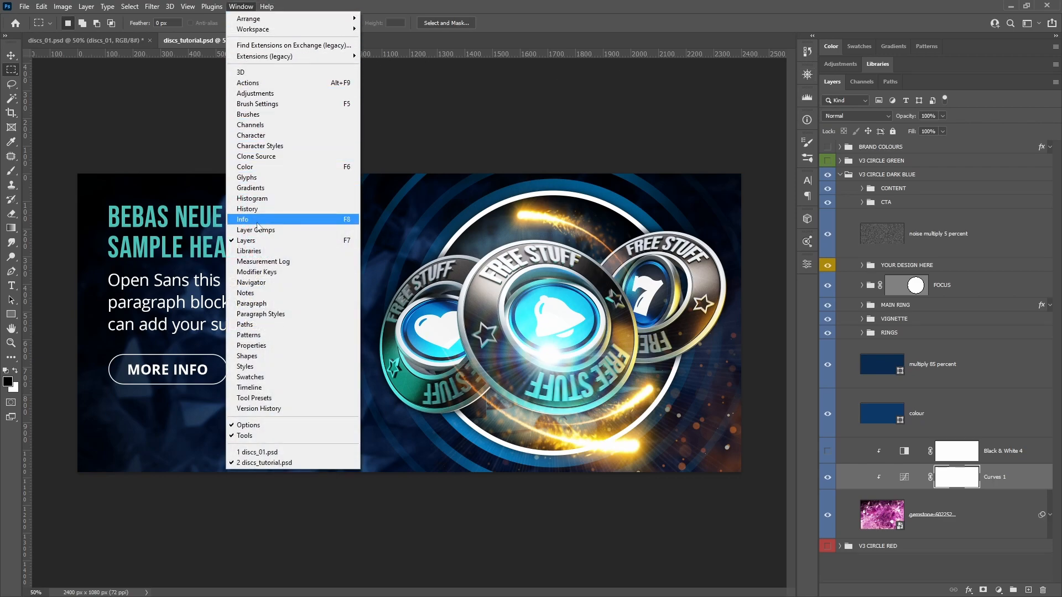
pyautogui.click(251, 282)
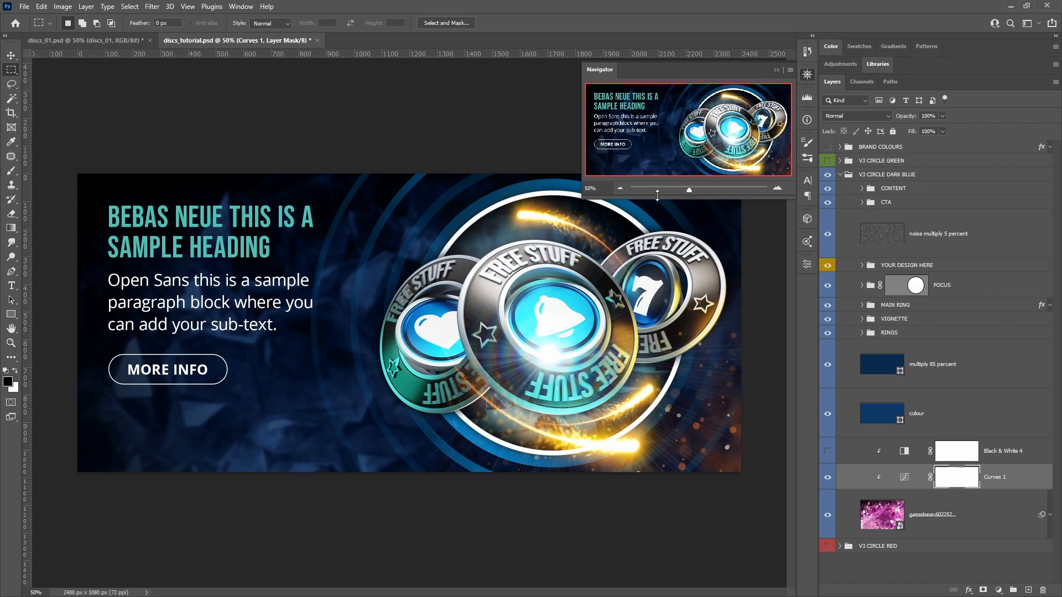
pyautogui.moveTo(694, 199); pyautogui.dragTo(687, 173)
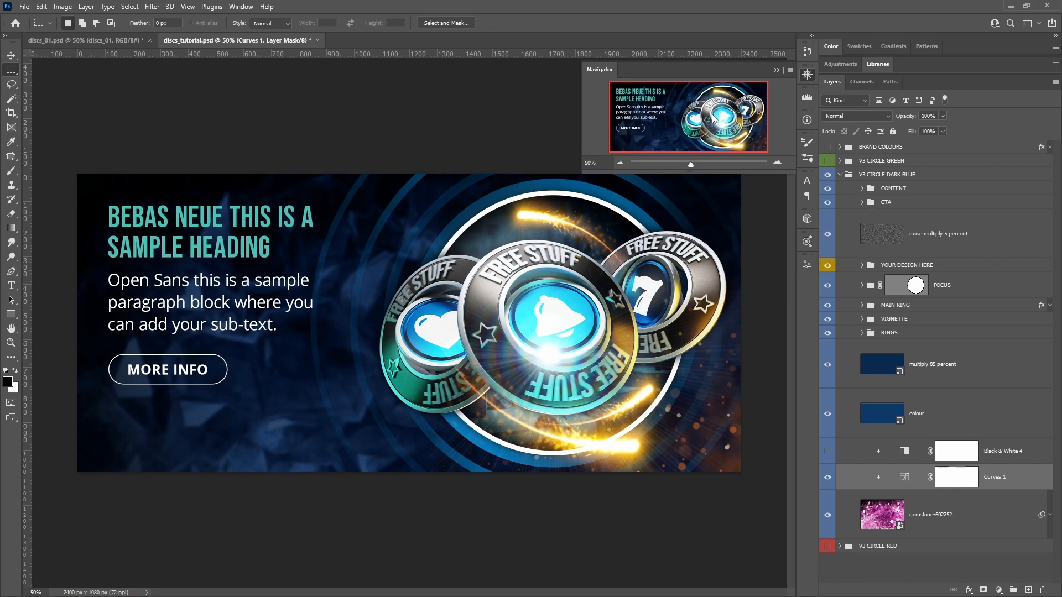
pyautogui.moveTo(685, 172); pyautogui.dragTo(689, 146)
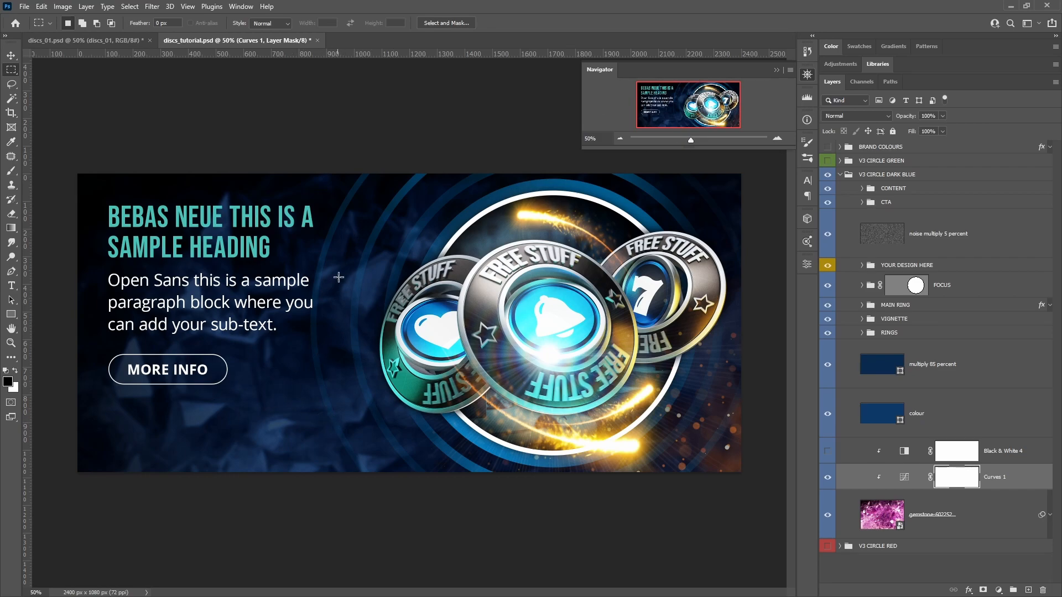
pyautogui.moveTo(689, 146); pyautogui.dragTo(735, 182)
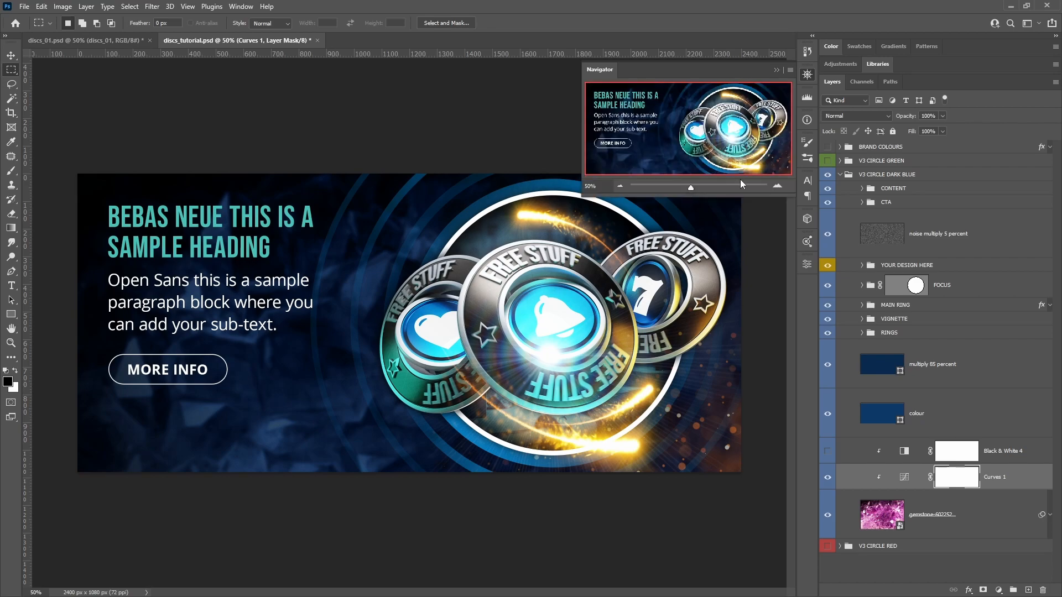
pyautogui.click(807, 75)
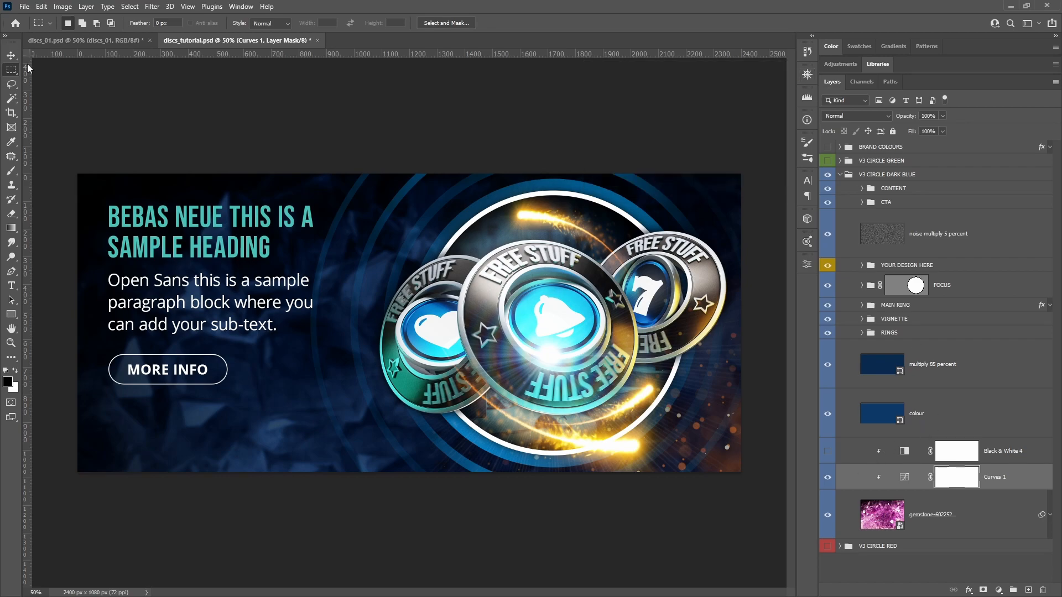
# - Compare the banner with and without the VIGNETTE group and inspect the fill setting of its vignette 171717 layer
pyautogui.click(827, 320)
pyautogui.click(828, 319)
pyautogui.click(827, 319)
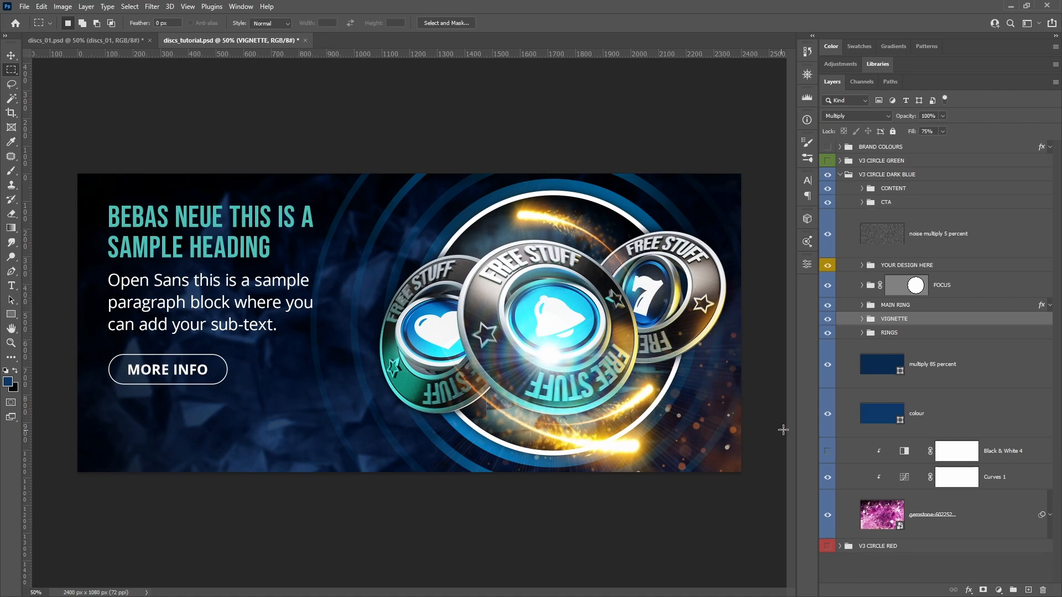
pyautogui.click(828, 320)
pyautogui.click(861, 319)
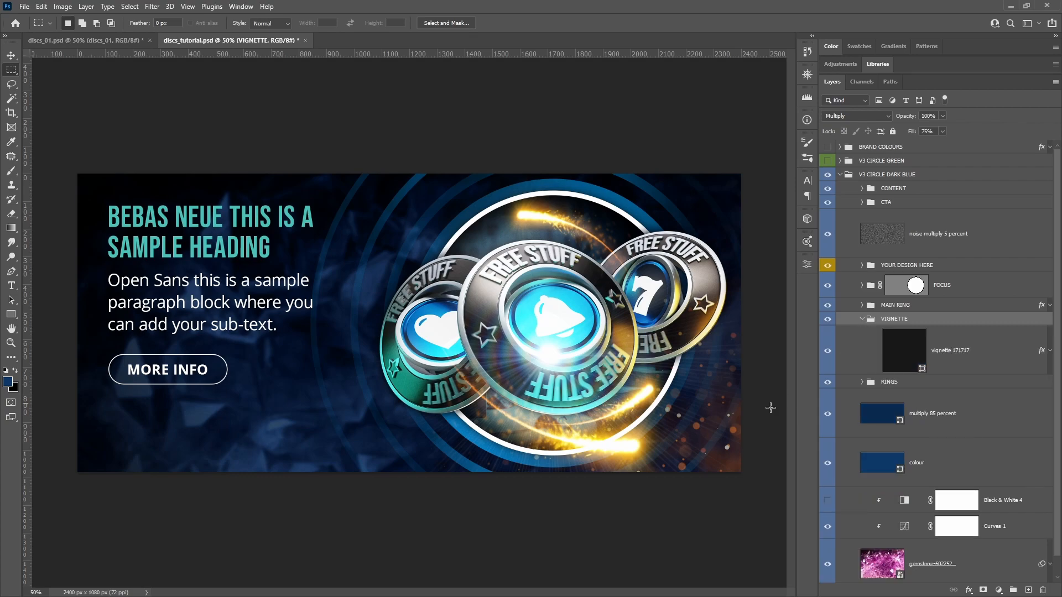
pyautogui.click(988, 354)
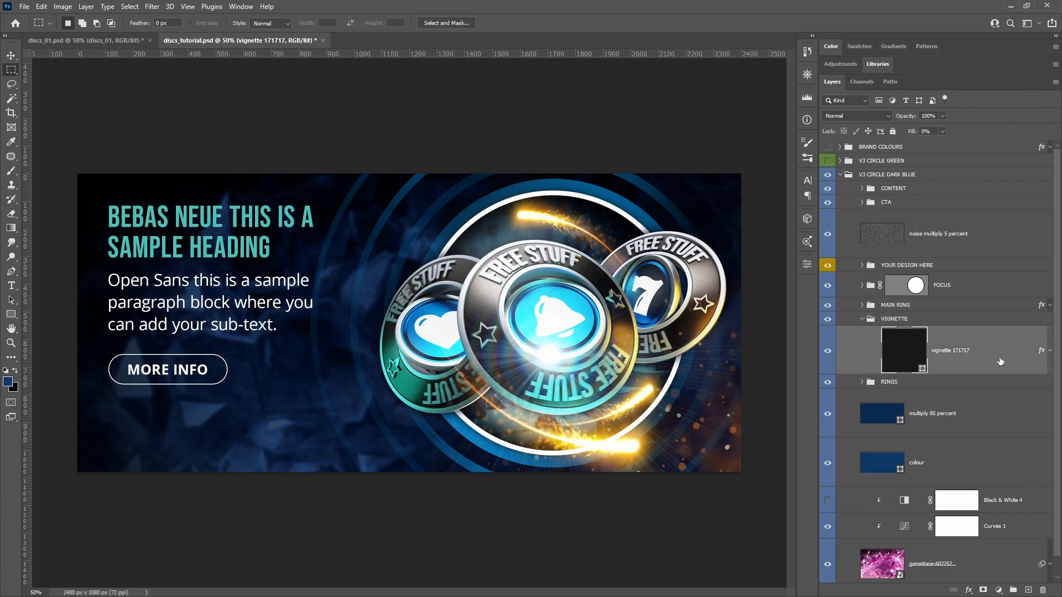
pyautogui.click(942, 131)
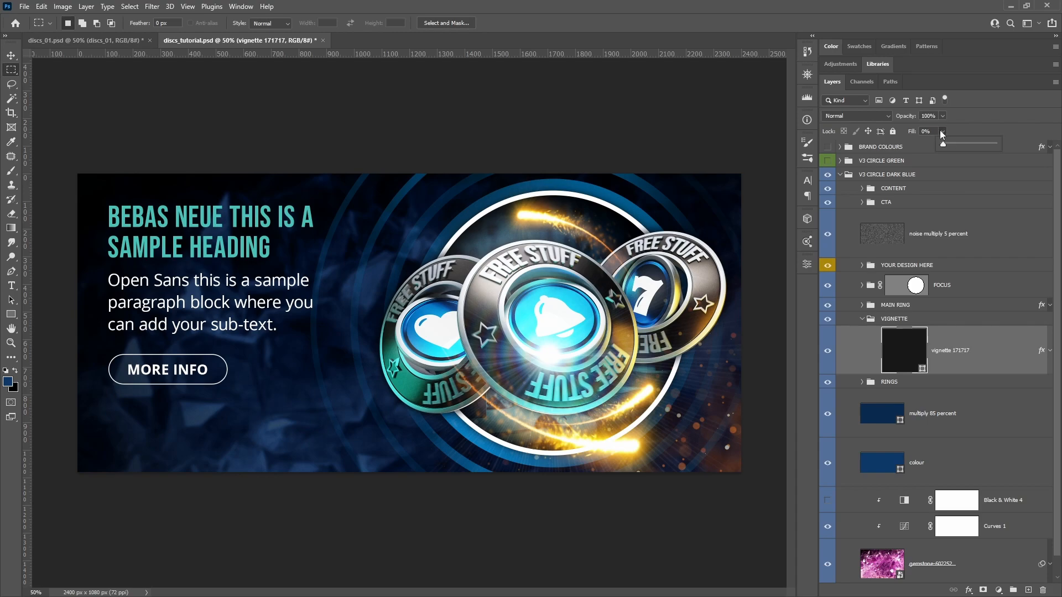
pyautogui.click(862, 319)
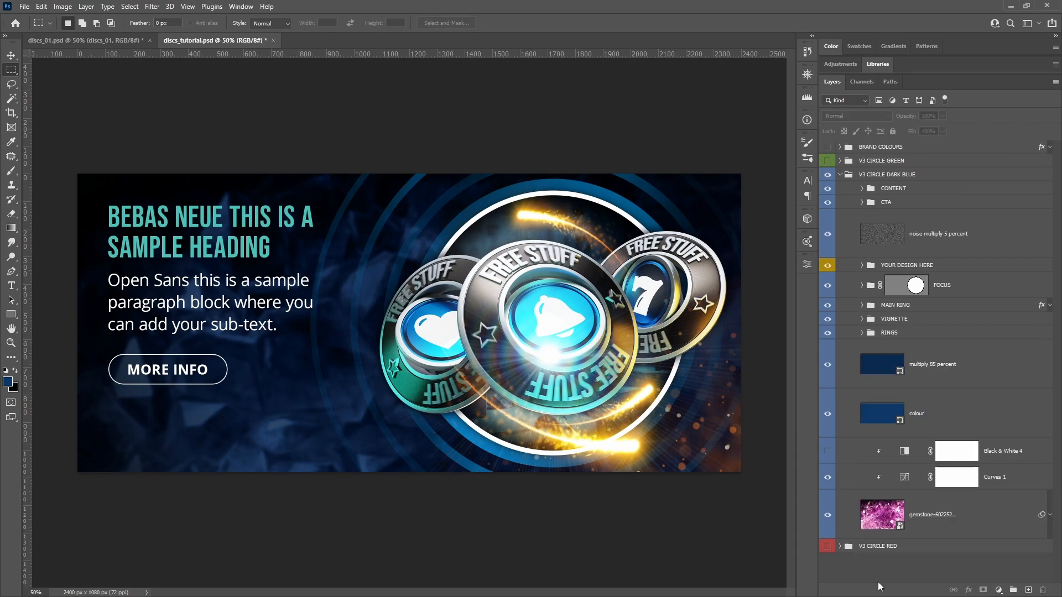
# - Compare the banner with and without the gemstone texture layer
pyautogui.click(879, 516)
pyautogui.click(828, 516)
pyautogui.click(829, 516)
pyautogui.click(827, 516)
pyautogui.click(828, 516)
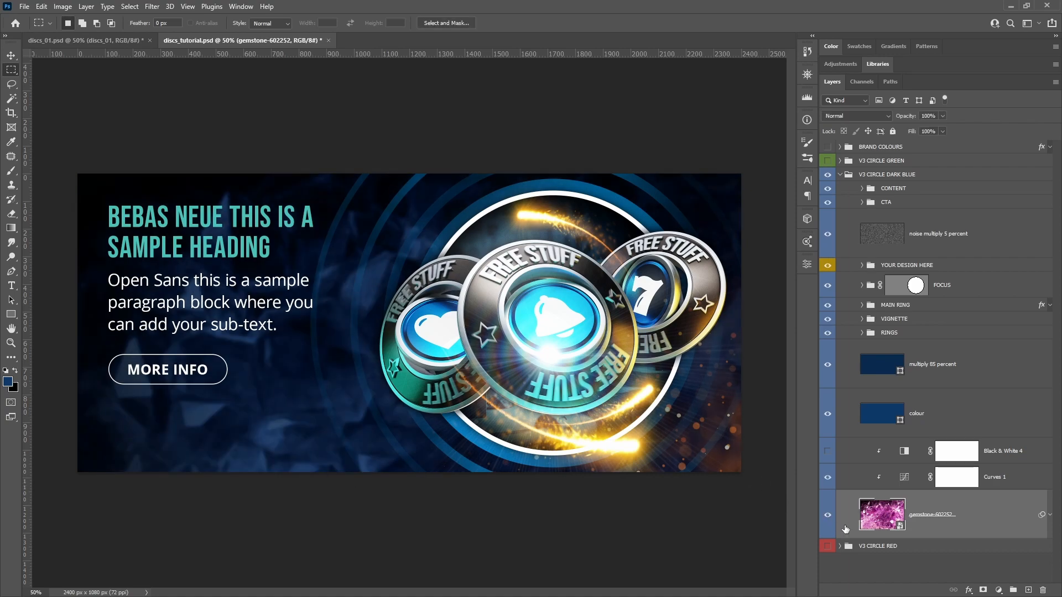
# - Open the gemstone smart object to examine the crystal detail of its source image, and close it unchanged
pyautogui.doubleClick(876, 526)
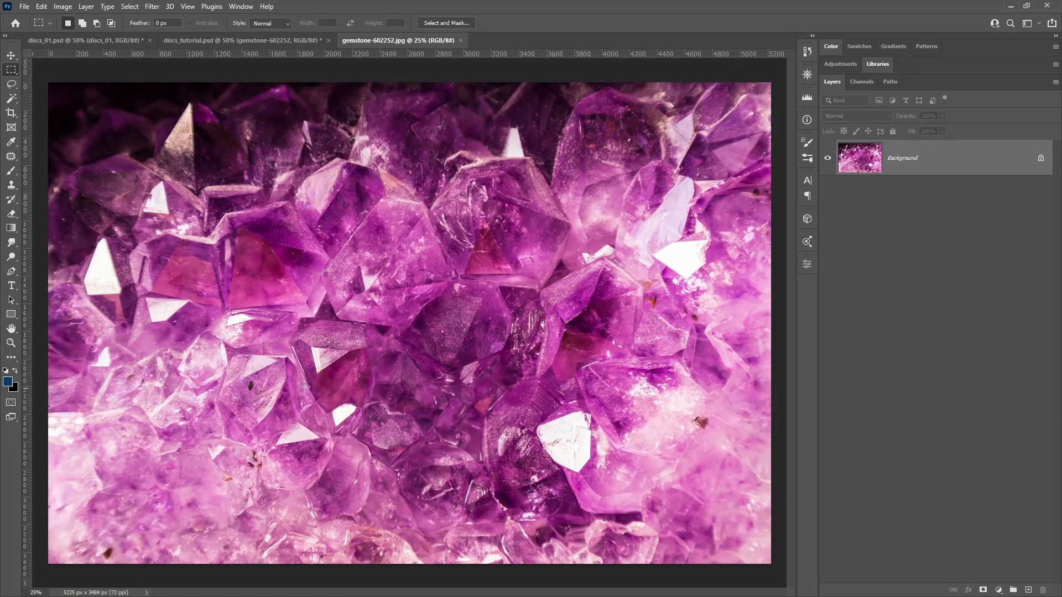
pyautogui.moveTo(72, 240); pyautogui.dragTo(716, 569)
pyautogui.hotkey('ctrl', 'd')
pyautogui.click(460, 40)
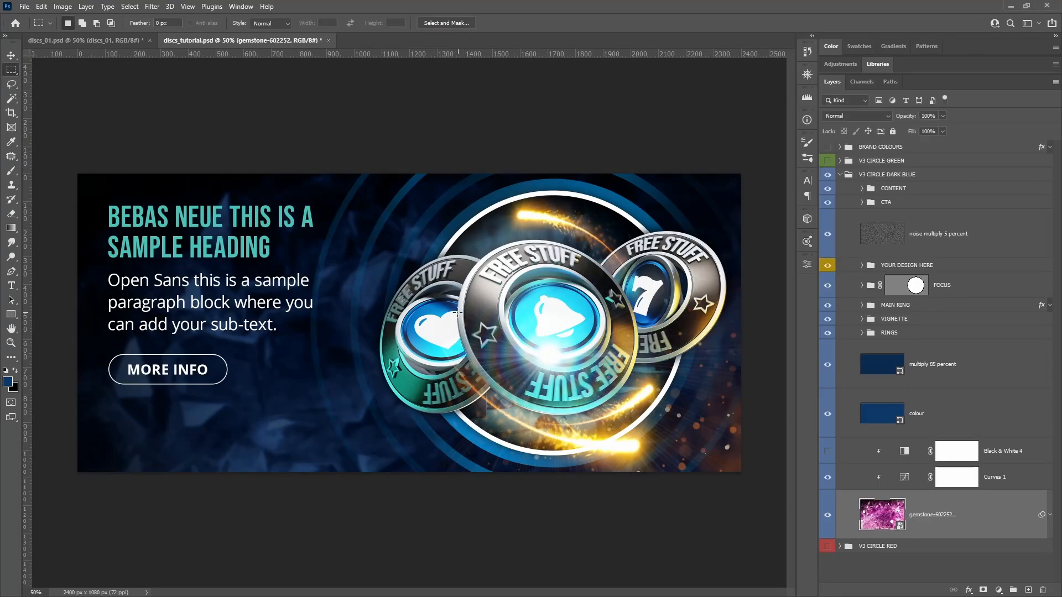
# - Add a new empty layer directly above the Black & White 4 adjustment layer
pyautogui.click(905, 452)
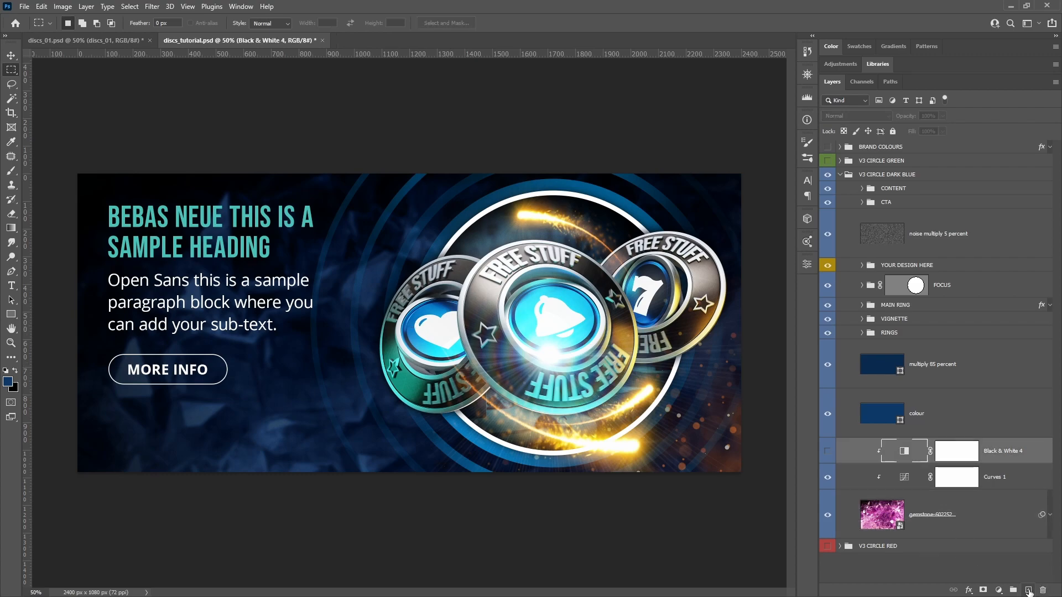
pyautogui.click(1028, 590)
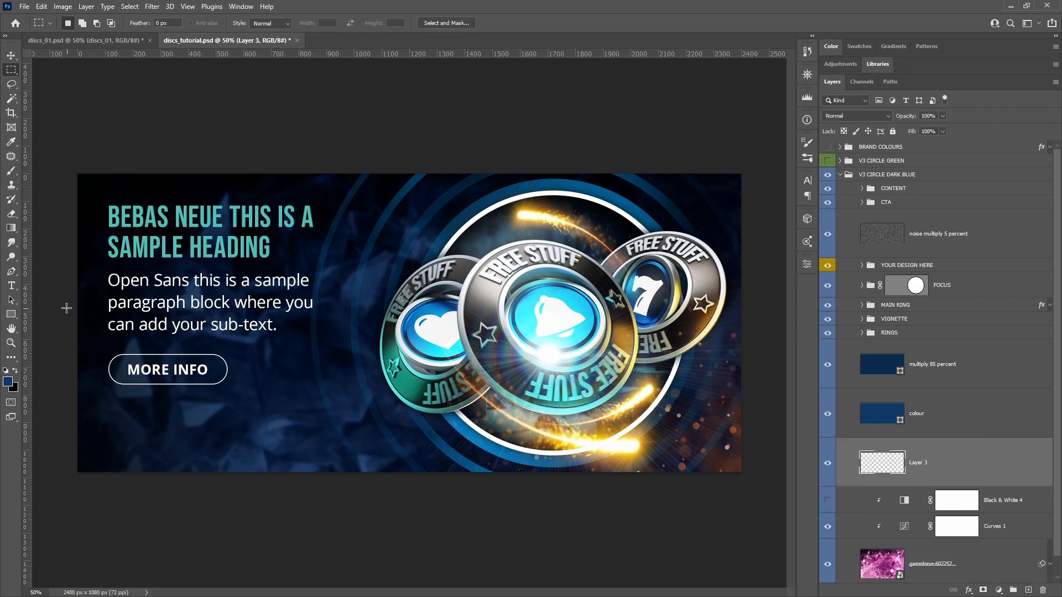
pyautogui.click(11, 228)
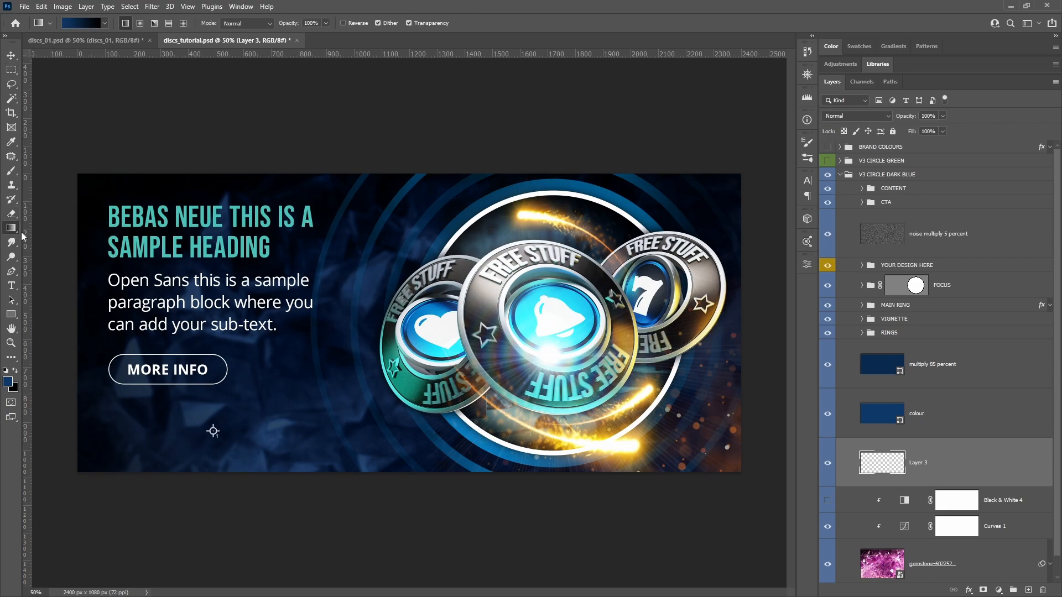
pyautogui.rightClick(11, 229)
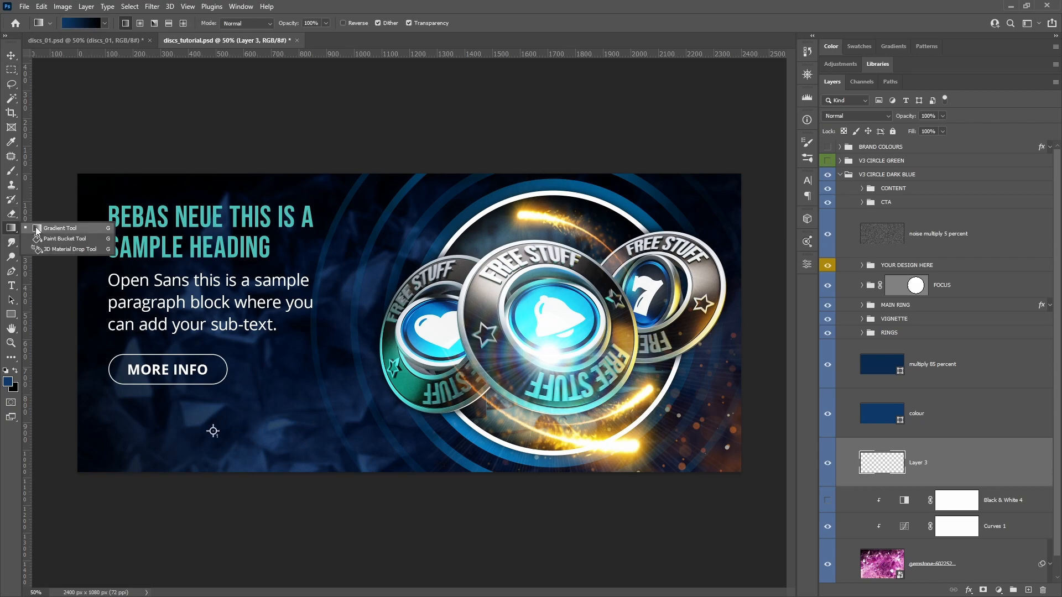
pyautogui.click(36, 231)
# - Draw a rectangle shape about 1096 by 1102 px covering the text side of the banner
pyautogui.click(11, 314)
pyautogui.rightClick(11, 314)
pyautogui.click(50, 314)
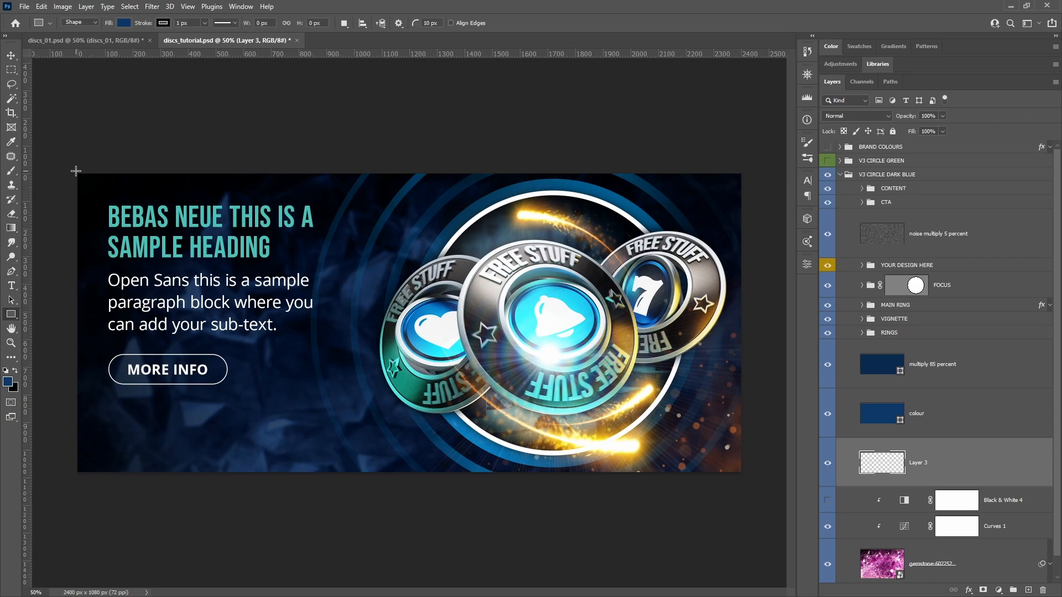
pyautogui.moveTo(78, 170); pyautogui.dragTo(381, 475)
pyautogui.press('m')
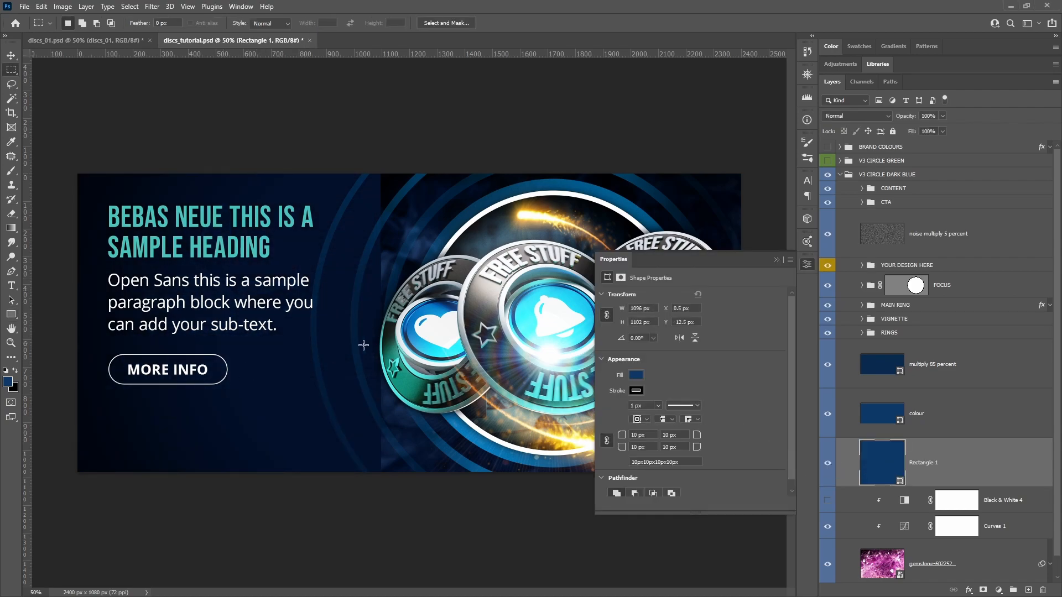
# - Set the new rectangle's fill colour to 000000
pyautogui.doubleClick(886, 462)
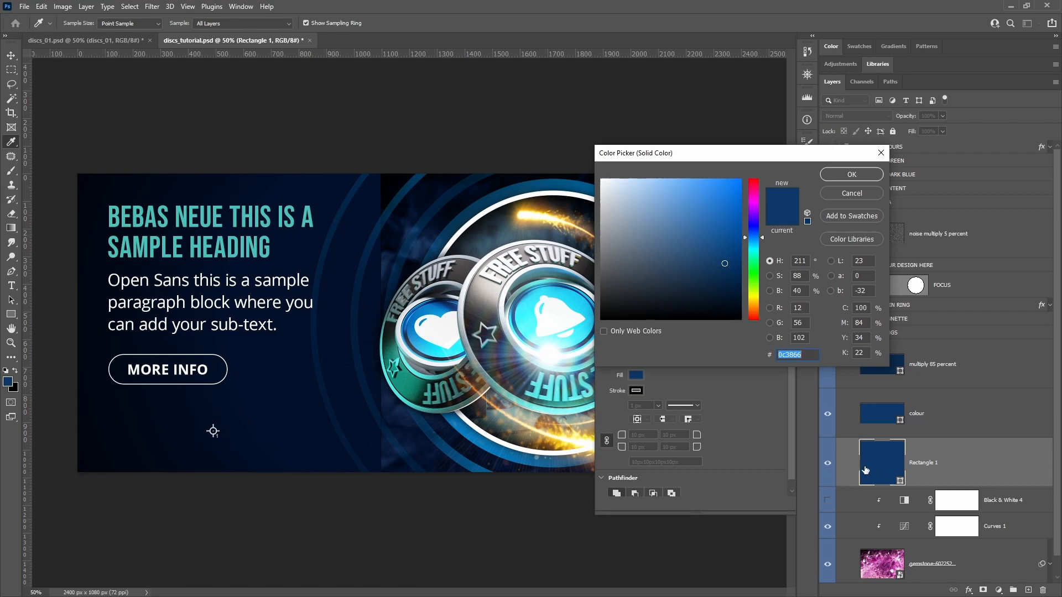
pyautogui.write('000000')
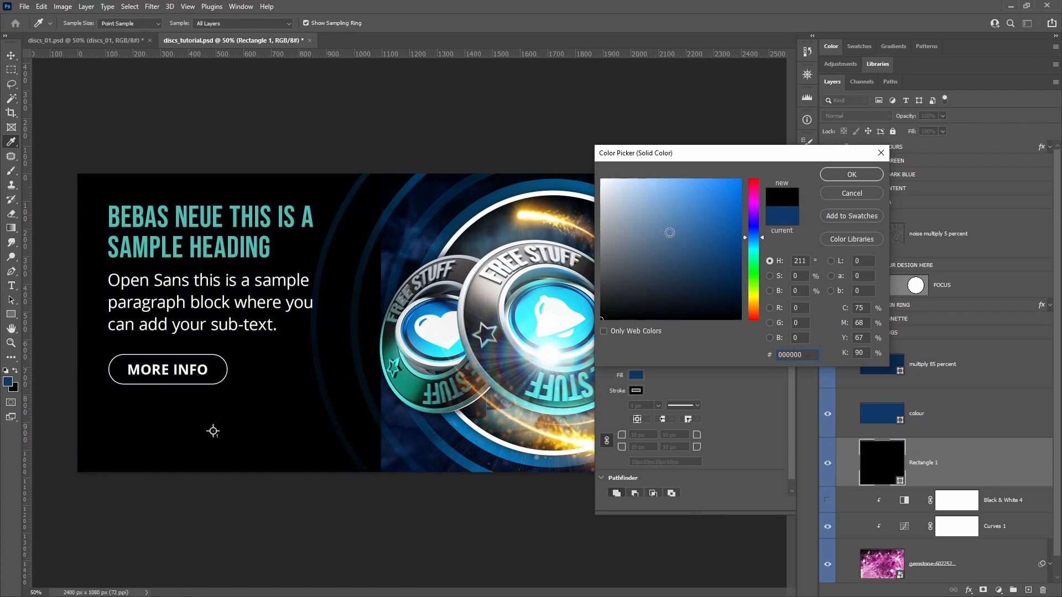
pyautogui.click(852, 175)
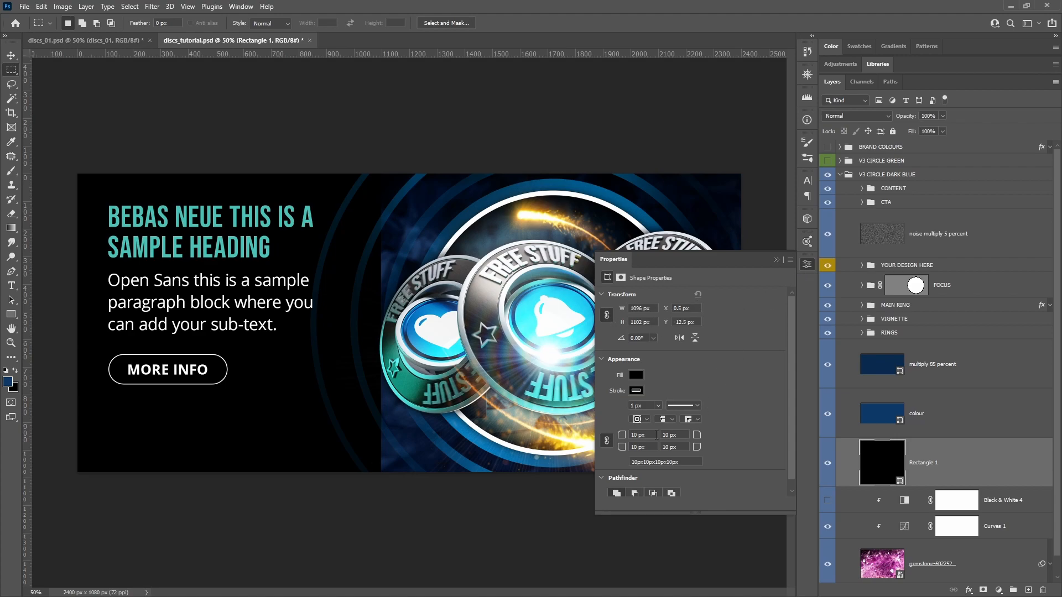
# - Set the rectangle's corner radii to 0 px and its layer Fill to 0%
pyautogui.moveTo(621, 437); pyautogui.dragTo(551, 474)
pyautogui.click(805, 266)
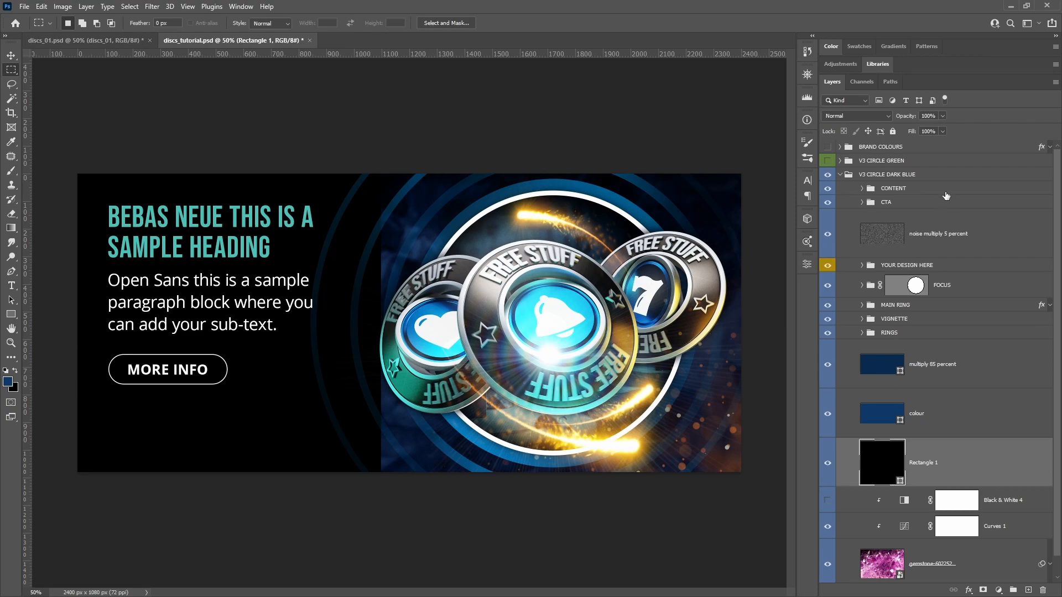
pyautogui.click(943, 131)
pyautogui.moveTo(927, 144); pyautogui.dragTo(881, 142)
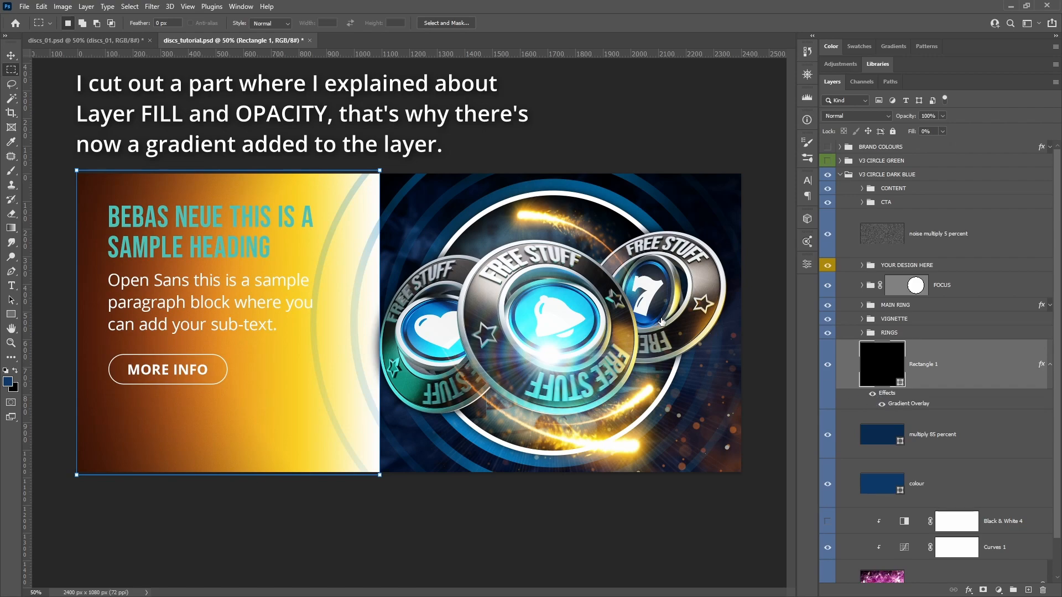
# - Open the rectangle's Gradient Overlay for editing and remove the gradient's intermediate yellow and orange colour stops
pyautogui.doubleClick(904, 405)
pyautogui.click(762, 139)
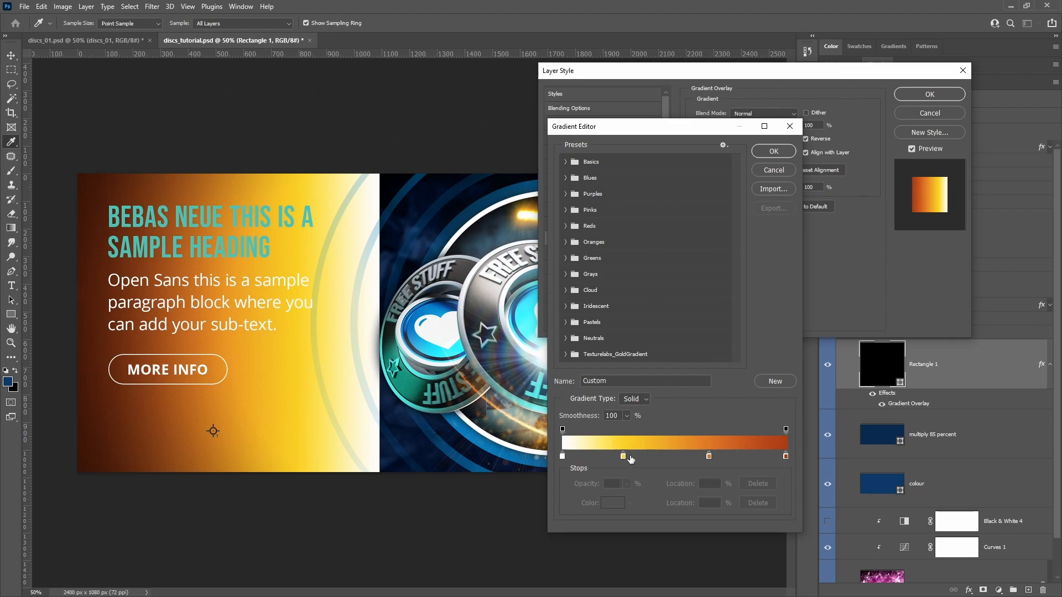
pyautogui.moveTo(709, 456); pyautogui.dragTo(689, 482)
# - Change the gradient's white starting colour stop to a near-black tone
pyautogui.click(562, 457)
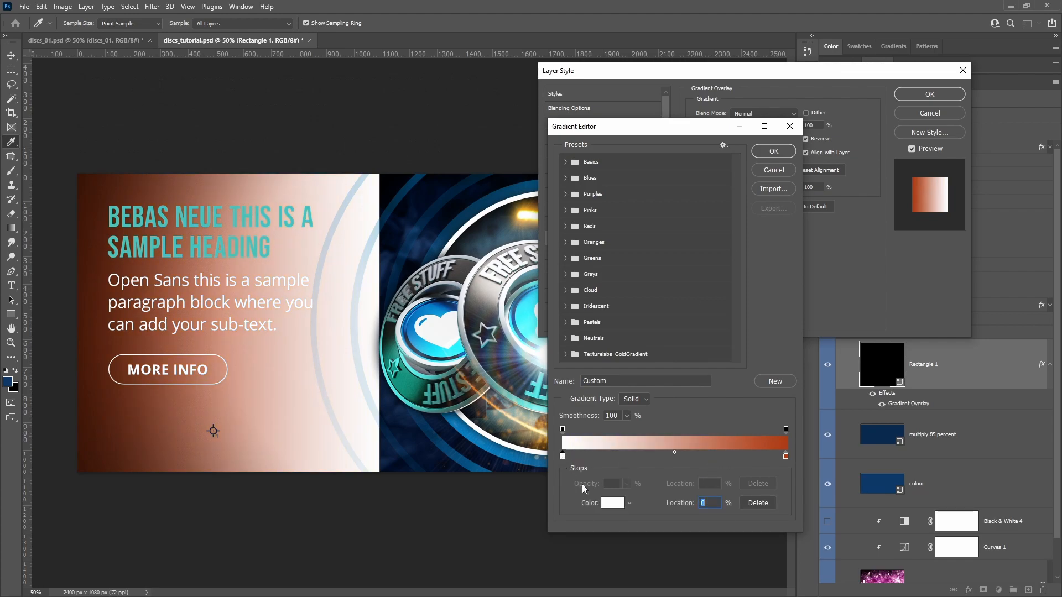
pyautogui.click(613, 504)
pyautogui.moveTo(758, 258)
pyautogui.mouseDown()
pyautogui.moveTo(758, 230)
pyautogui.moveTo(756, 239)
pyautogui.mouseUp()
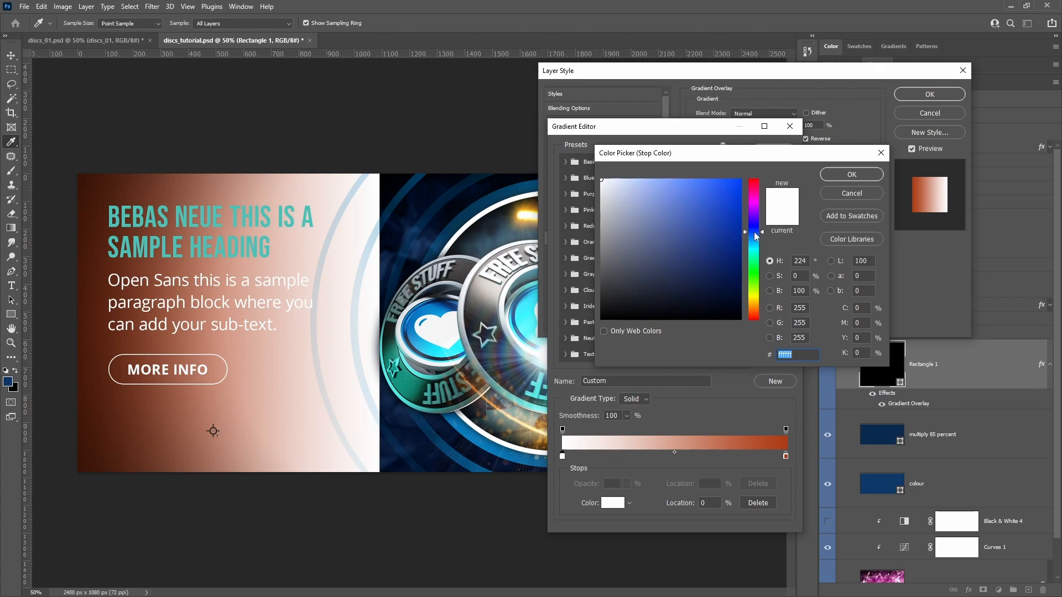
pyautogui.moveTo(731, 298)
pyautogui.mouseDown()
pyautogui.moveTo(726, 310)
pyautogui.moveTo(675, 313)
pyautogui.mouseUp()
pyautogui.click(852, 174)
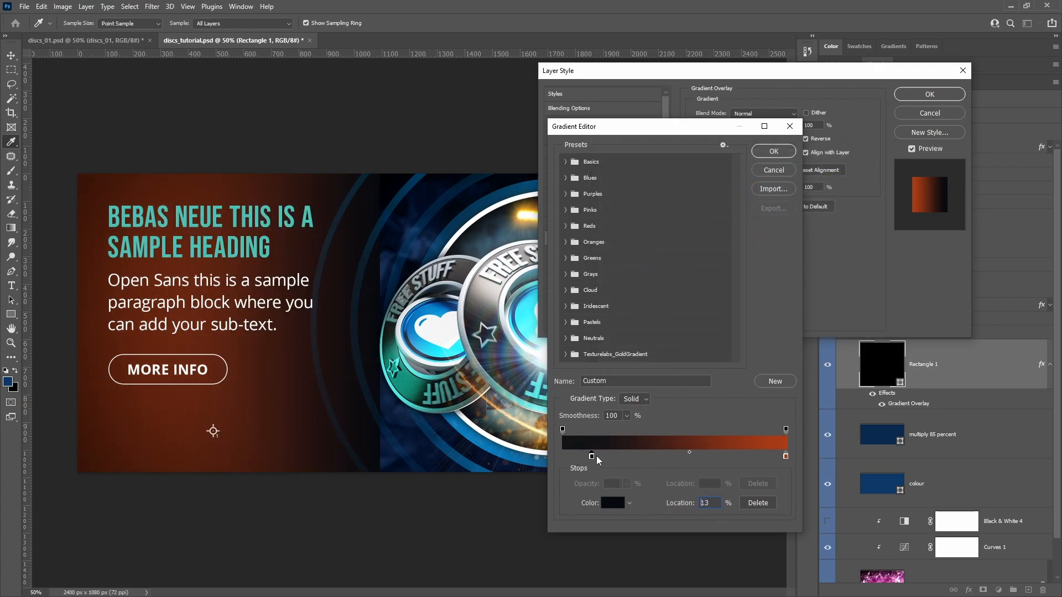
# - Replace the gradient's red-orange end stop with a near-black stop at the end of the ramp
pyautogui.click(731, 457)
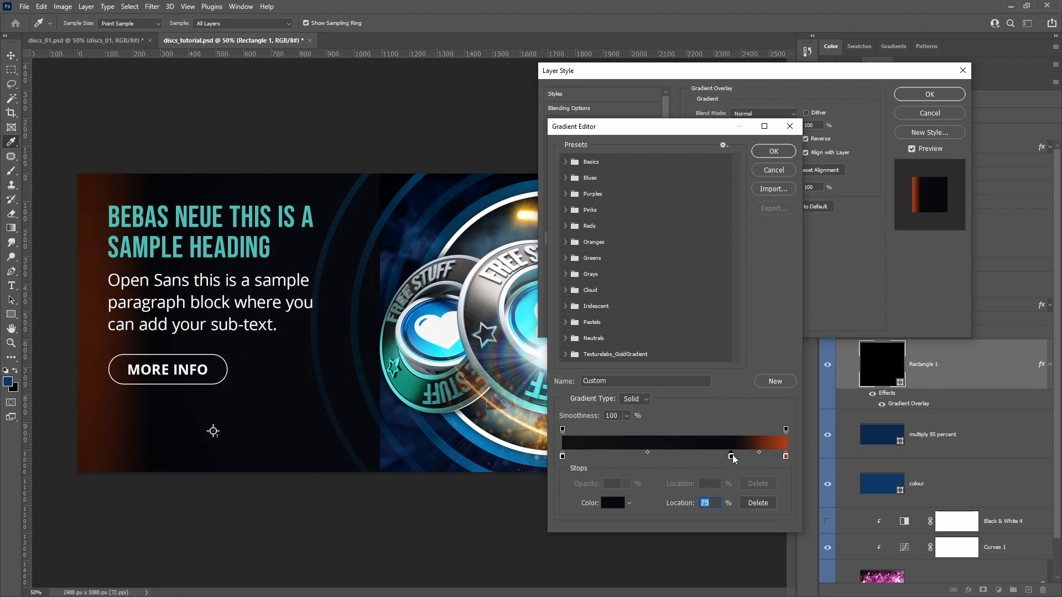
pyautogui.moveTo(786, 457); pyautogui.dragTo(791, 496)
pyautogui.moveTo(731, 455); pyautogui.dragTo(786, 457)
# - Try 0% opacity on the gradient's end opacity stop and restore it to 100%
pyautogui.click(563, 429)
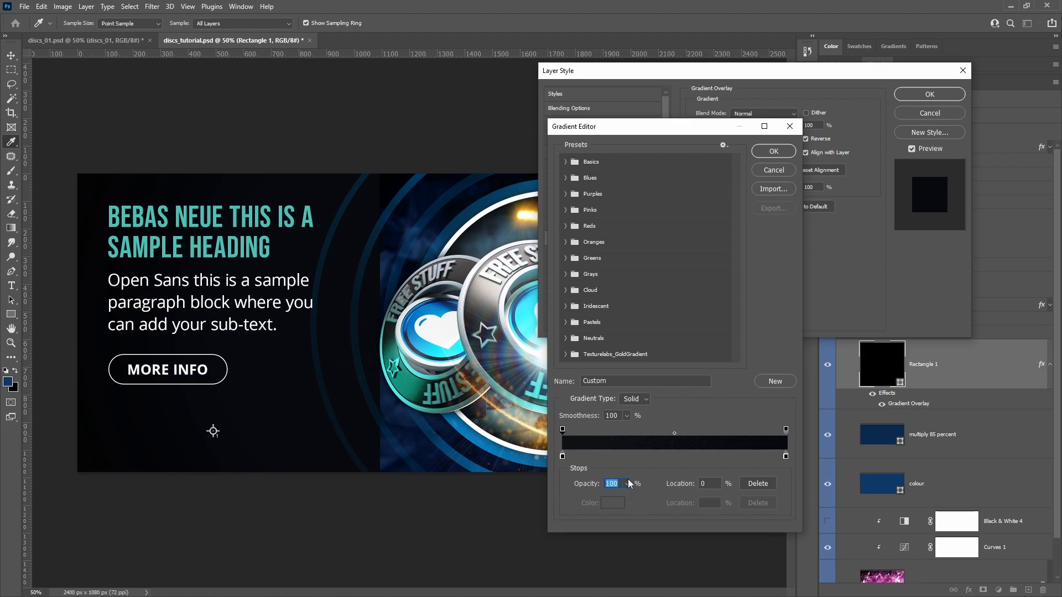
pyautogui.click(786, 430)
pyautogui.click(626, 483)
pyautogui.moveTo(629, 497); pyautogui.dragTo(563, 496)
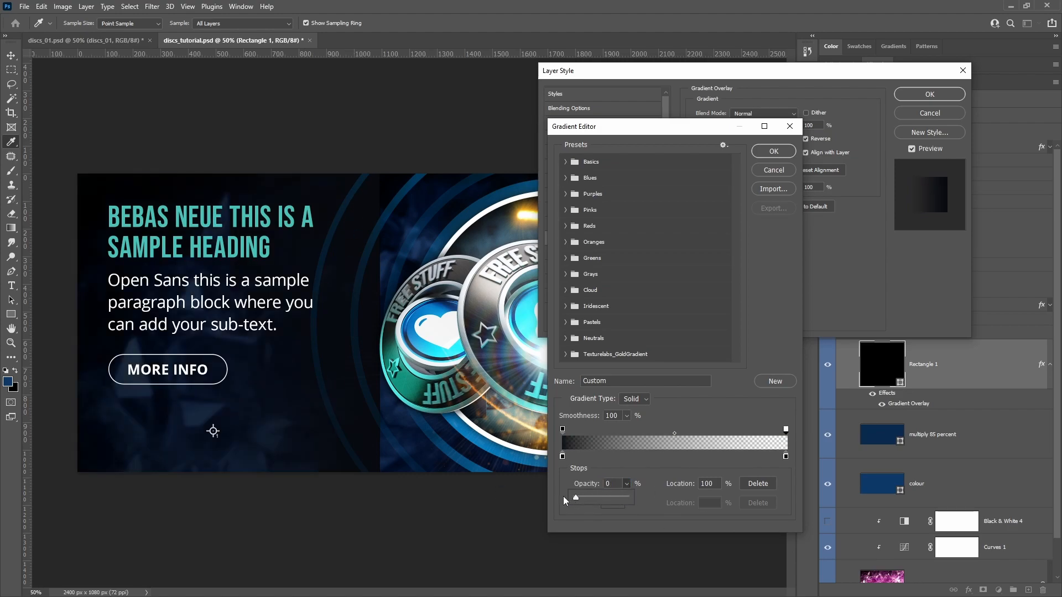
pyautogui.moveTo(576, 501); pyautogui.dragTo(638, 495)
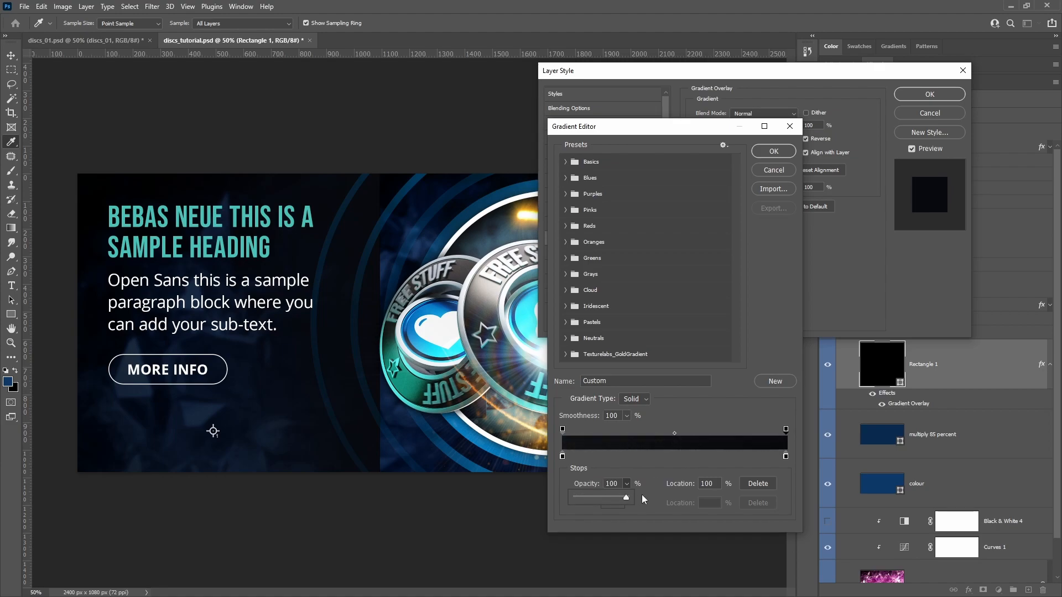
# - Set the gradient's starting opacity stop to 0% and apply the Gradient Overlay to the rectangle
pyautogui.click(563, 456)
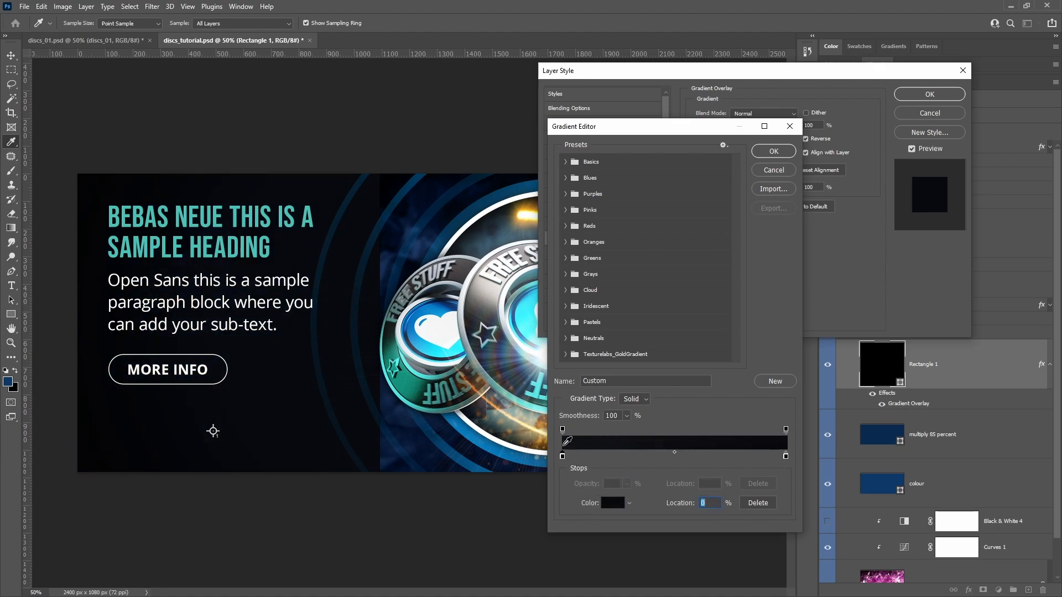
pyautogui.click(563, 429)
pyautogui.click(627, 484)
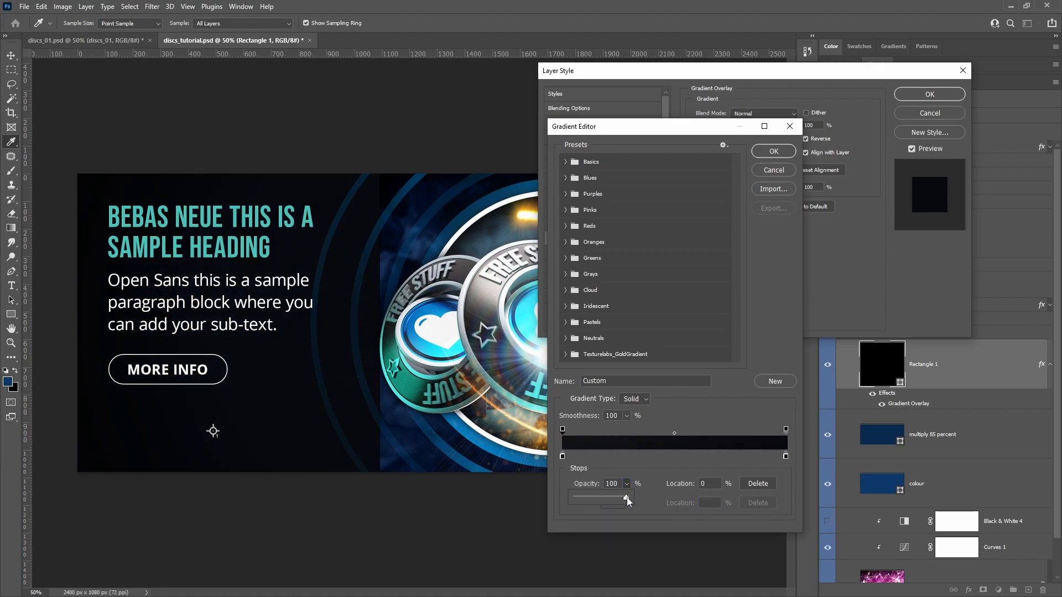
pyautogui.moveTo(626, 498); pyautogui.dragTo(533, 491)
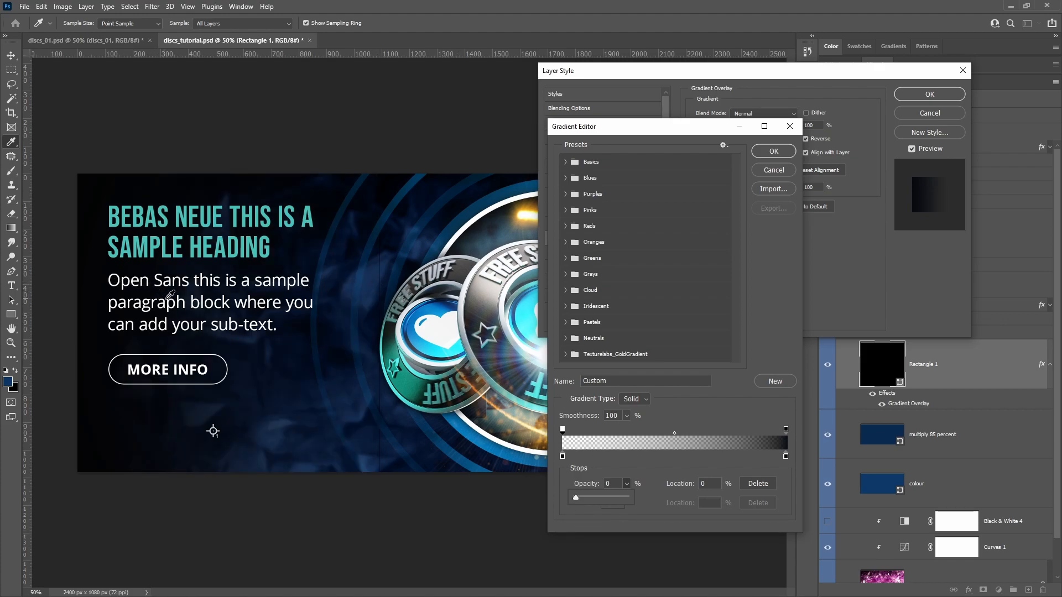
pyautogui.click(774, 152)
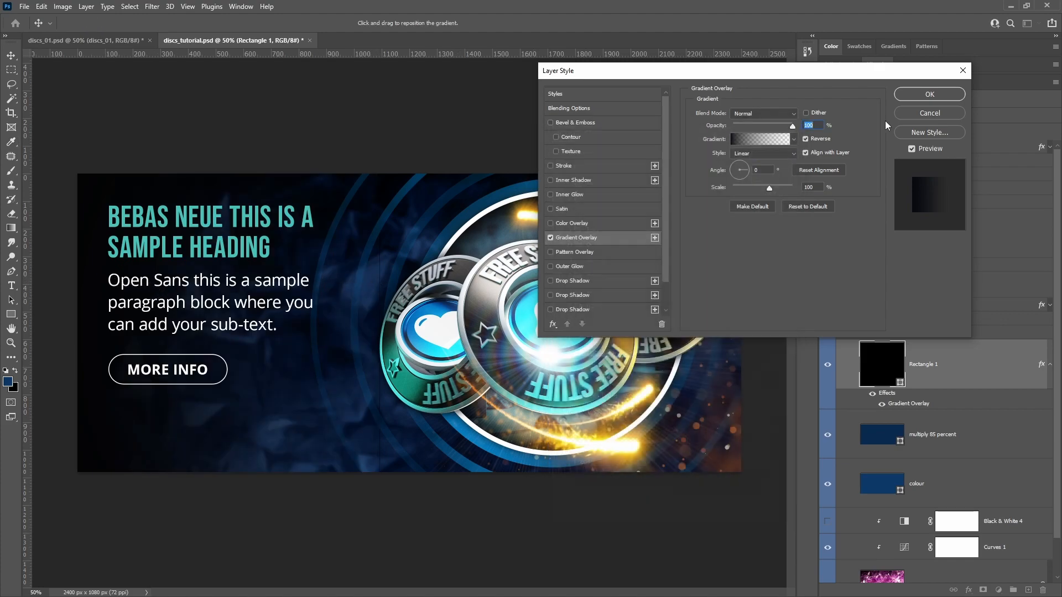
pyautogui.click(923, 98)
# - Remove the stroke from the gradient rectangle in its shape properties
pyautogui.click(807, 264)
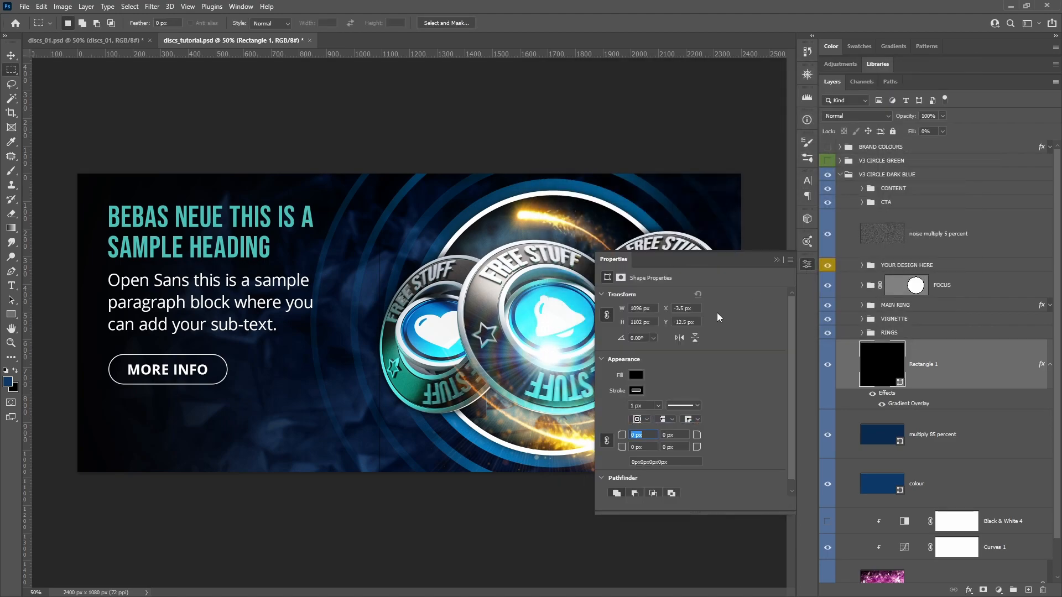
pyautogui.click(636, 391)
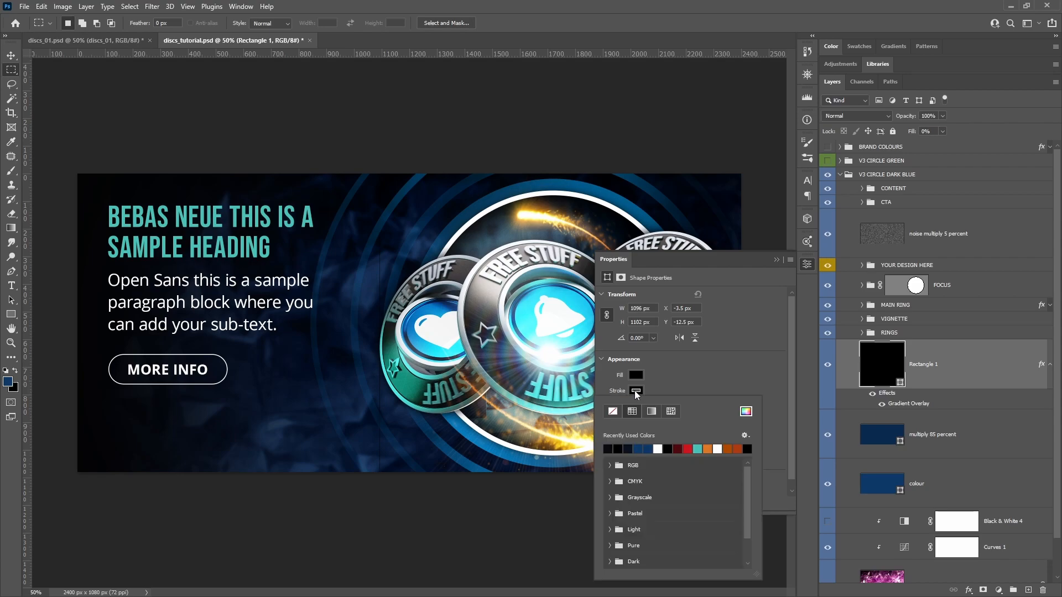
pyautogui.click(612, 411)
pyautogui.click(789, 260)
pyautogui.click(789, 259)
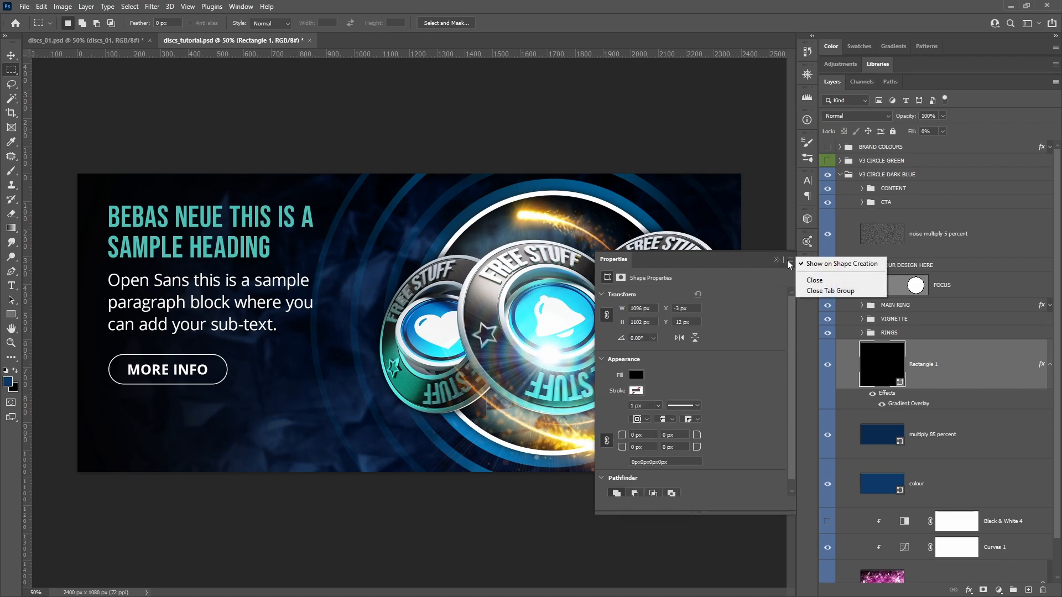
pyautogui.click(742, 258)
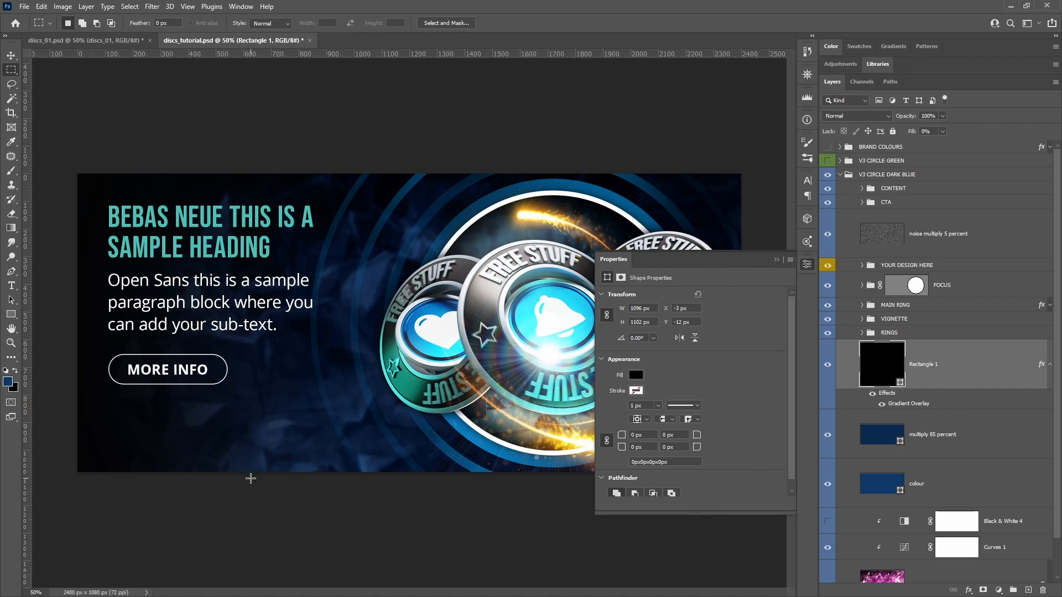
pyautogui.click(802, 266)
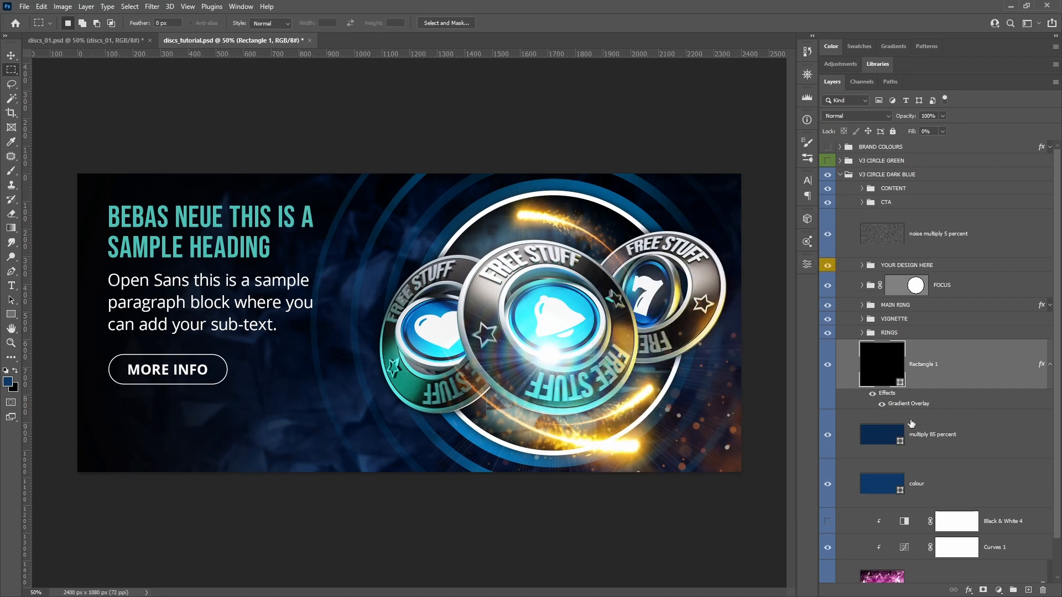
# - Compare the banner with and without the Rectangle 1 gradient layer
pyautogui.click(828, 365)
pyautogui.click(828, 365)
pyautogui.click(828, 365)
pyautogui.click(828, 365)
pyautogui.click(828, 365)
pyautogui.click(828, 365)
pyautogui.click(828, 365)
# - Collapse the Rectangle 1 layer's effects and move it directly below the colour layer
pyautogui.press('v')
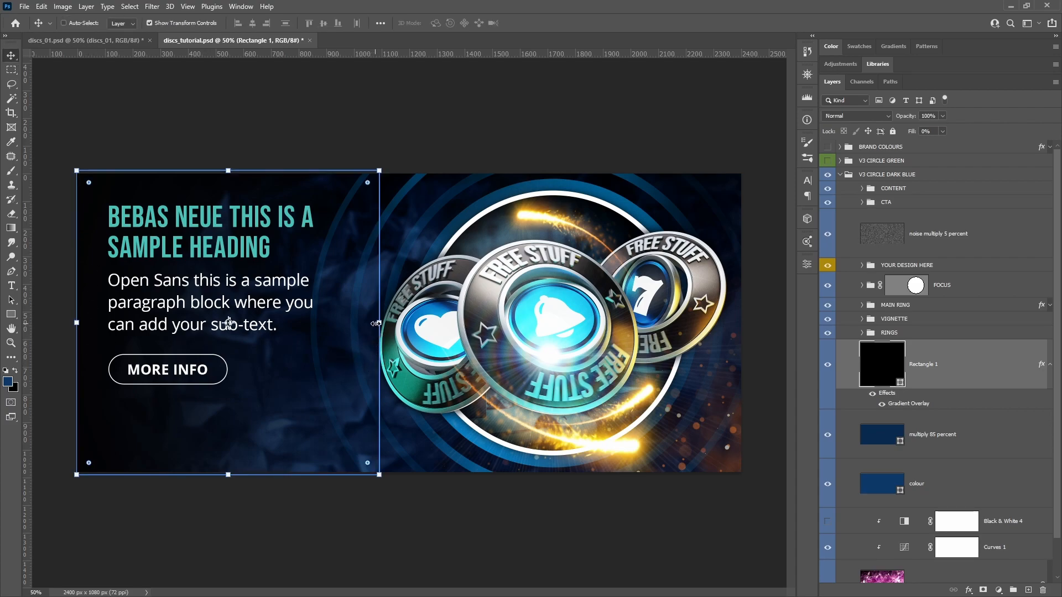
pyautogui.click(1049, 365)
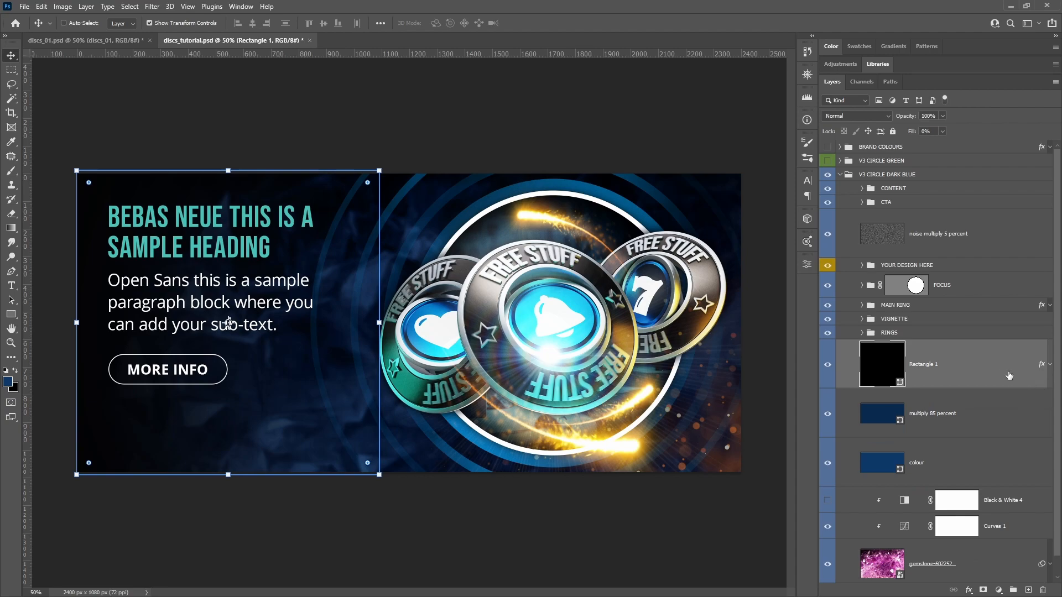
pyautogui.moveTo(965, 362); pyautogui.dragTo(982, 445)
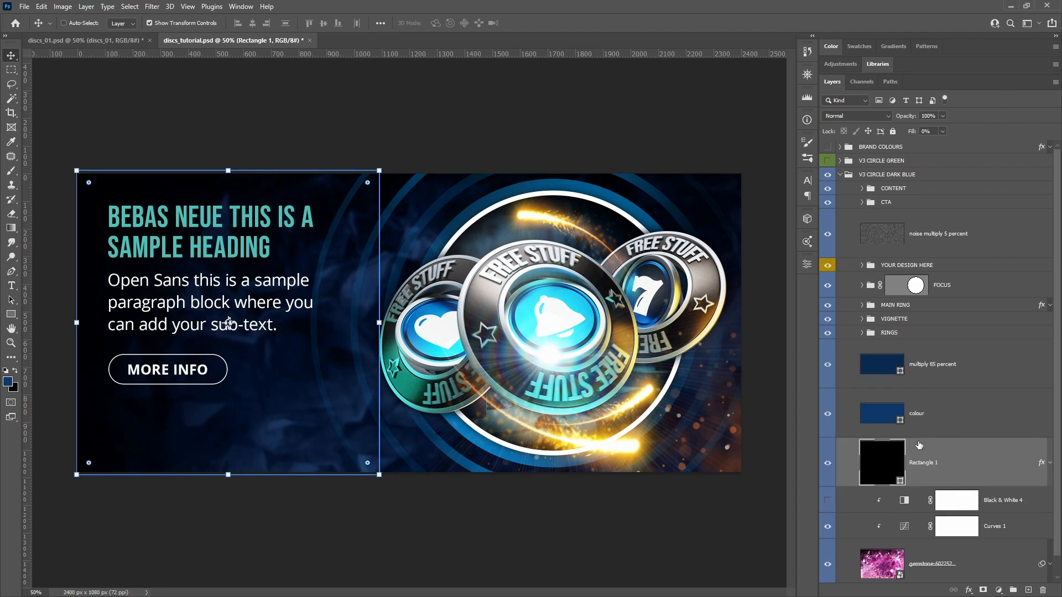
# - Try scaling the gradient rectangle proportionally to about 137%, and undo the scaling
pyautogui.moveTo(378, 323); pyautogui.dragTo(532, 333)
pyautogui.click(806, 264)
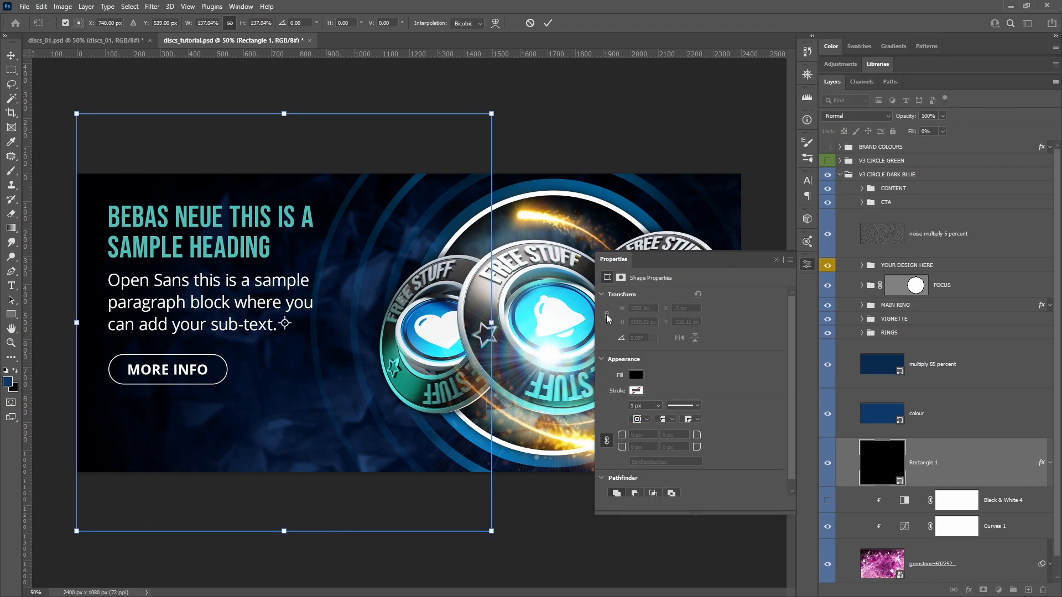
pyautogui.click(806, 266)
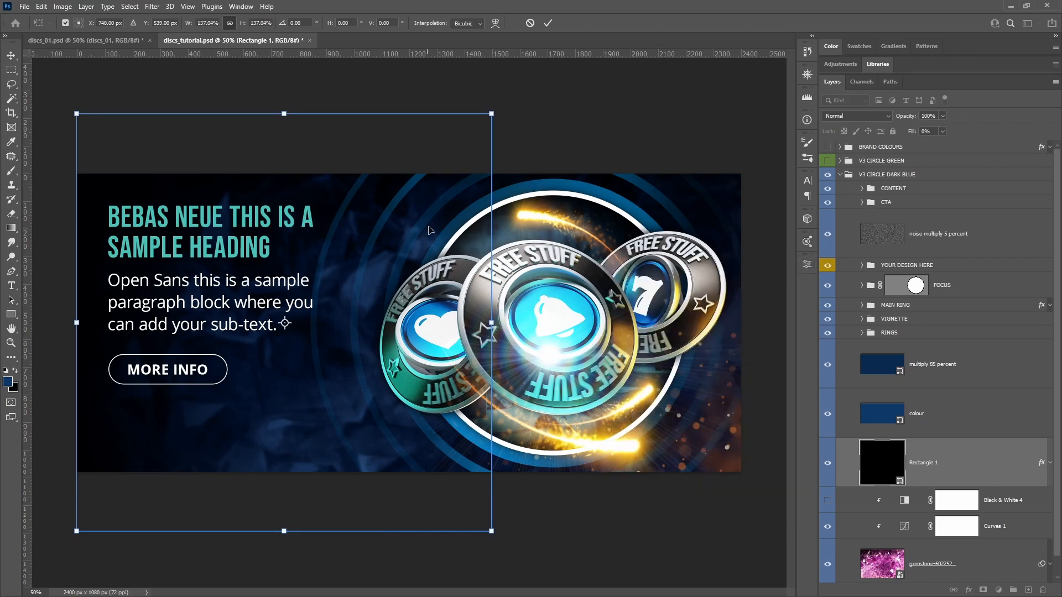
pyautogui.hotkey('ctrl', 'z')
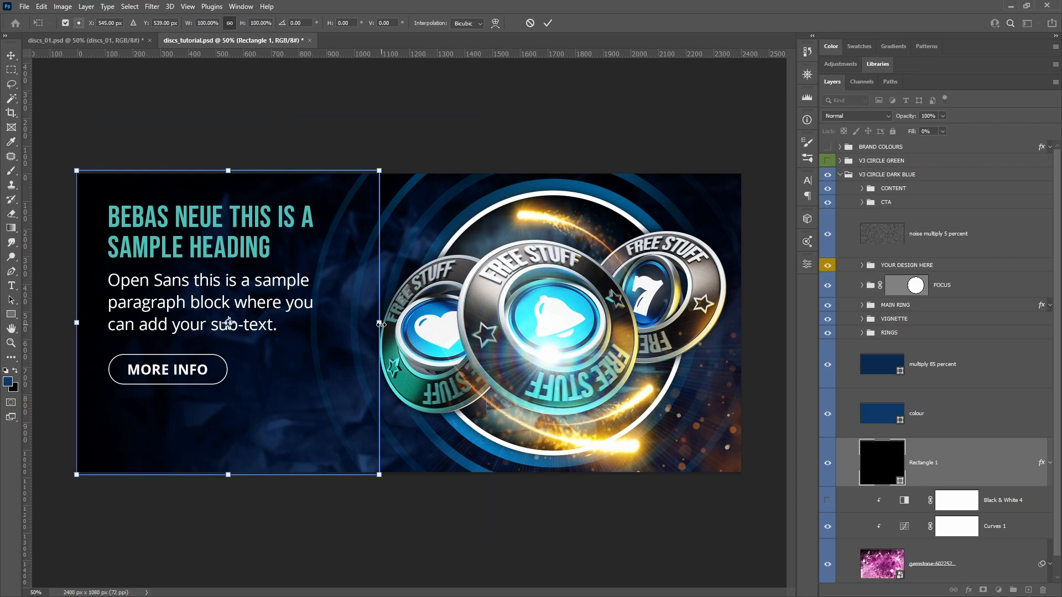
# - Widen only the gradient rectangle to about 115% towards the discs, keeping its height at 100%
pyautogui.moveTo(379, 322); pyautogui.dragTo(426, 322)
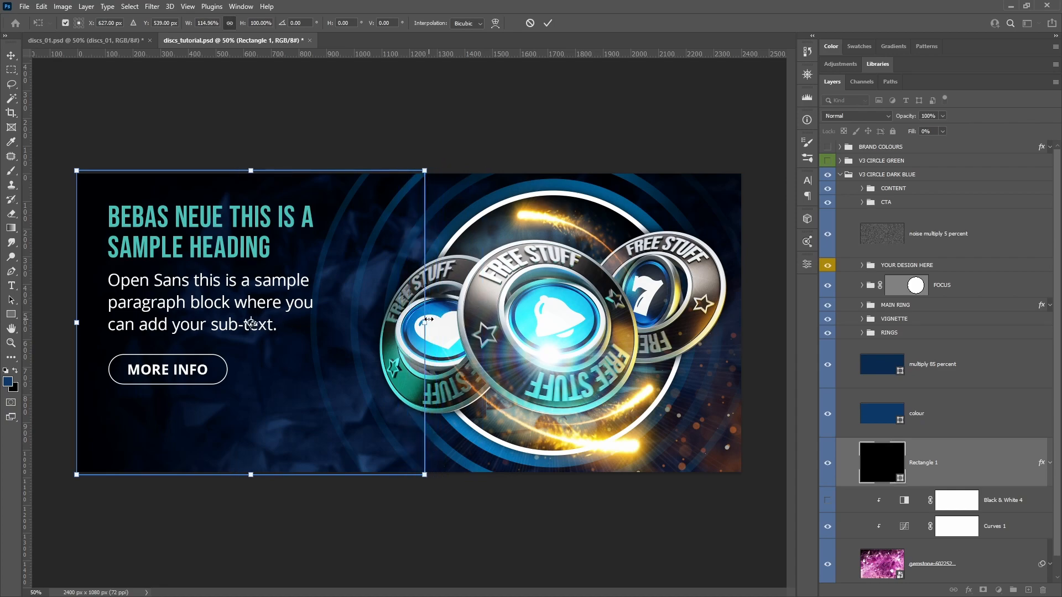
pyautogui.press('Return')
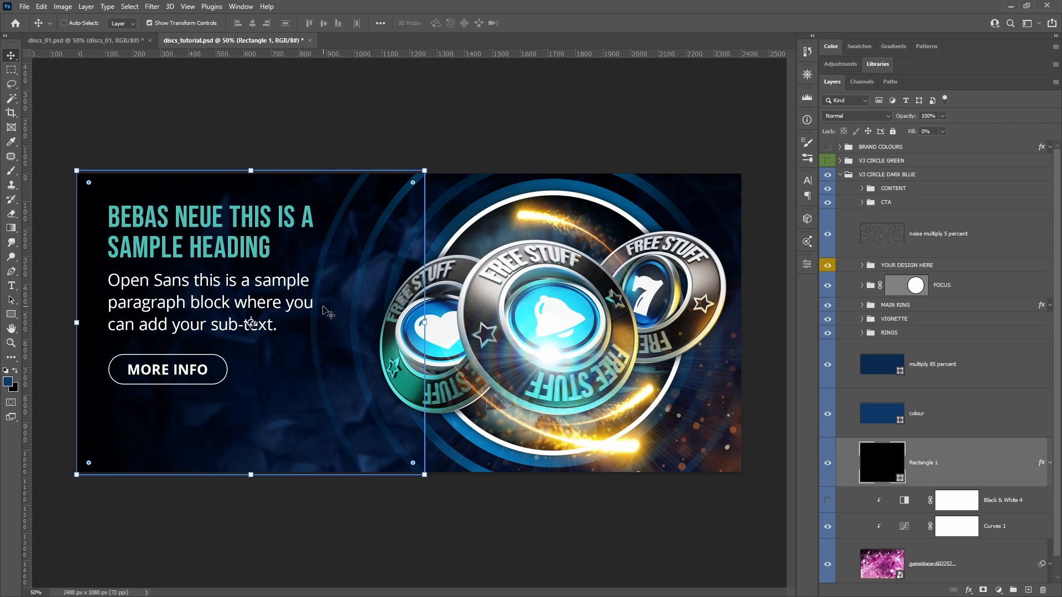
pyautogui.press('m')
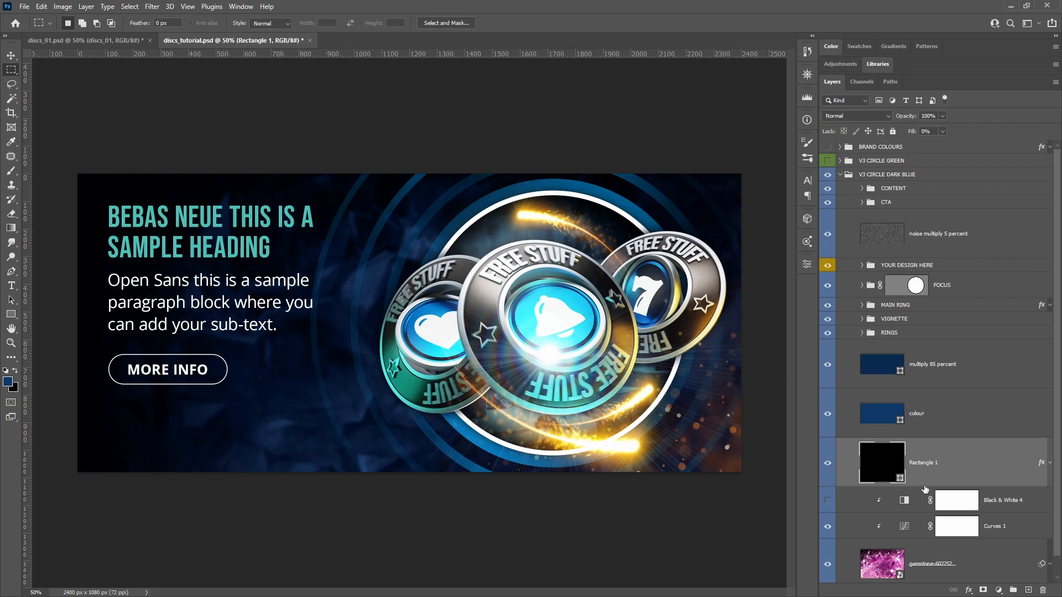
# - Rename the Rectangle 1 layer as "bg shading"
pyautogui.doubleClick(925, 462)
pyautogui.write('bo')
pyautogui.write(' dhading')
pyautogui.press('Return')
pyautogui.doubleClick(926, 464)
pyautogui.click(925, 464)
pyautogui.press('Return')
# - Examine the layers inside the CONTENT and CTA groups of V3 CIRCLE DARK BLUE
pyautogui.click(881, 177)
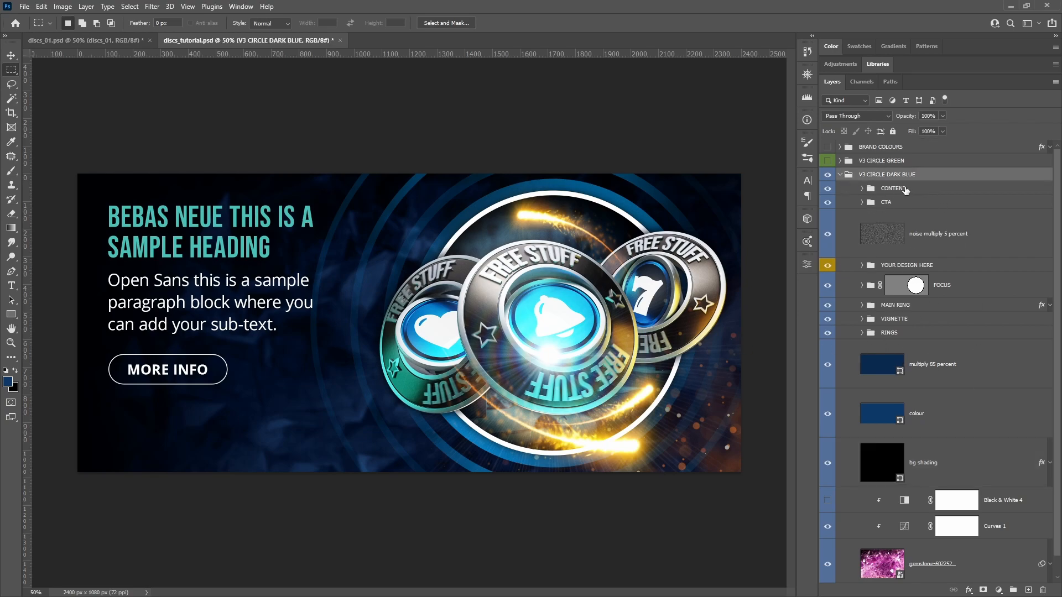
pyautogui.click(905, 191)
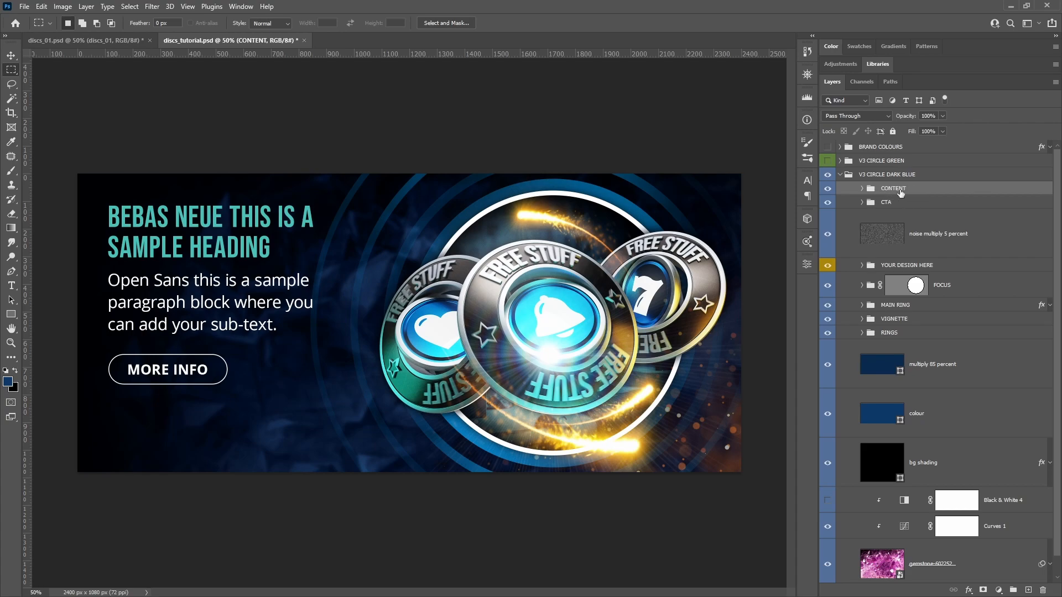
pyautogui.click(861, 188)
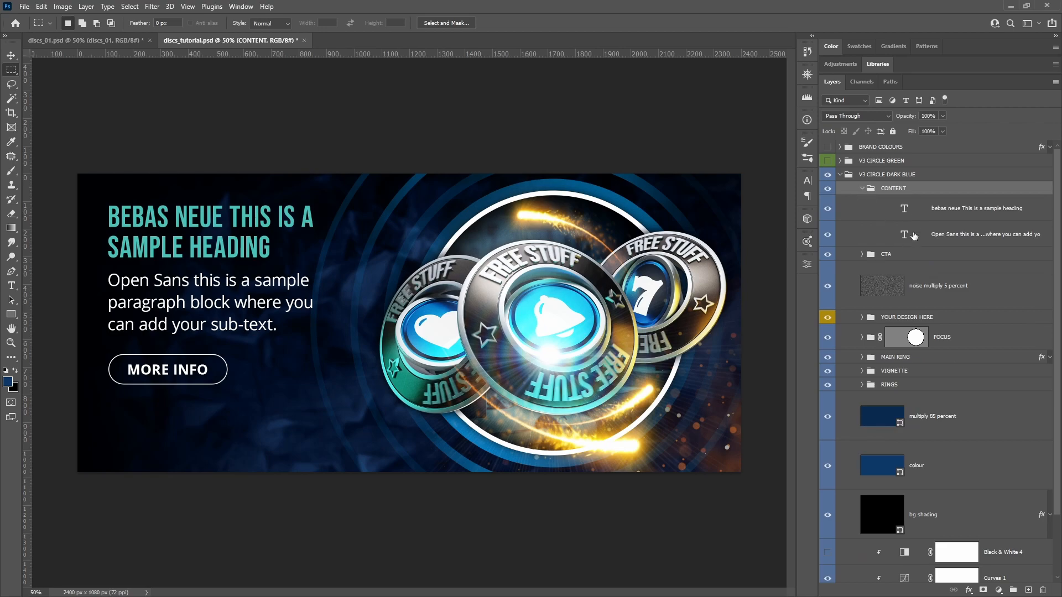
pyautogui.click(862, 188)
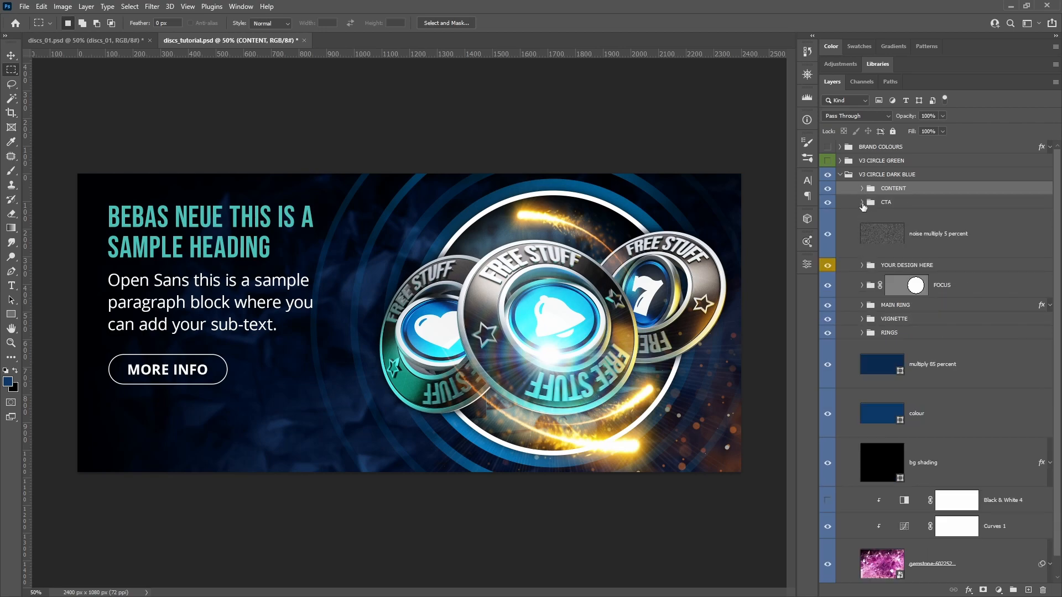
pyautogui.click(862, 202)
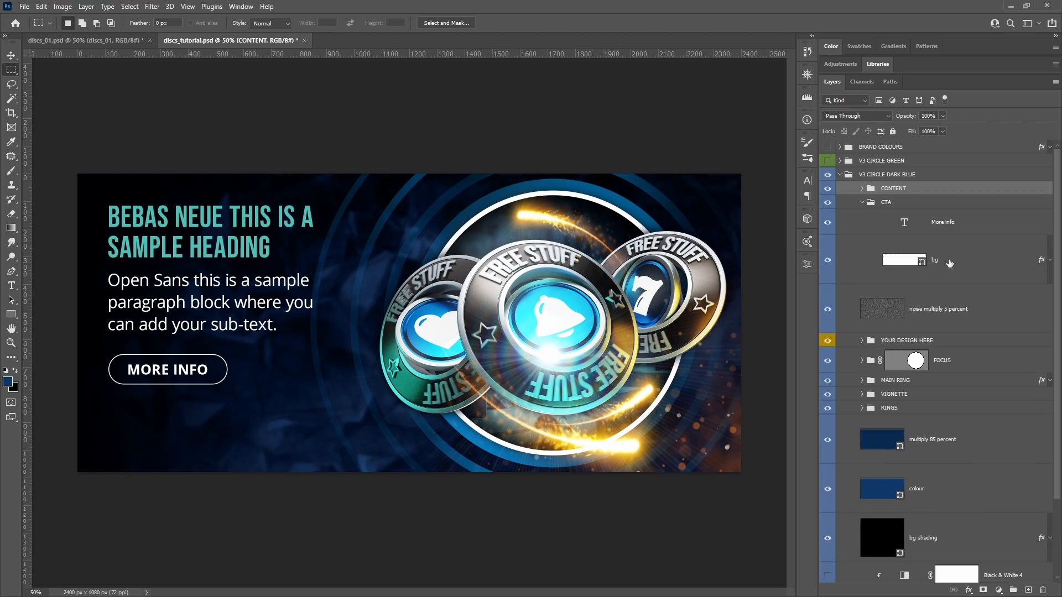
pyautogui.click(862, 202)
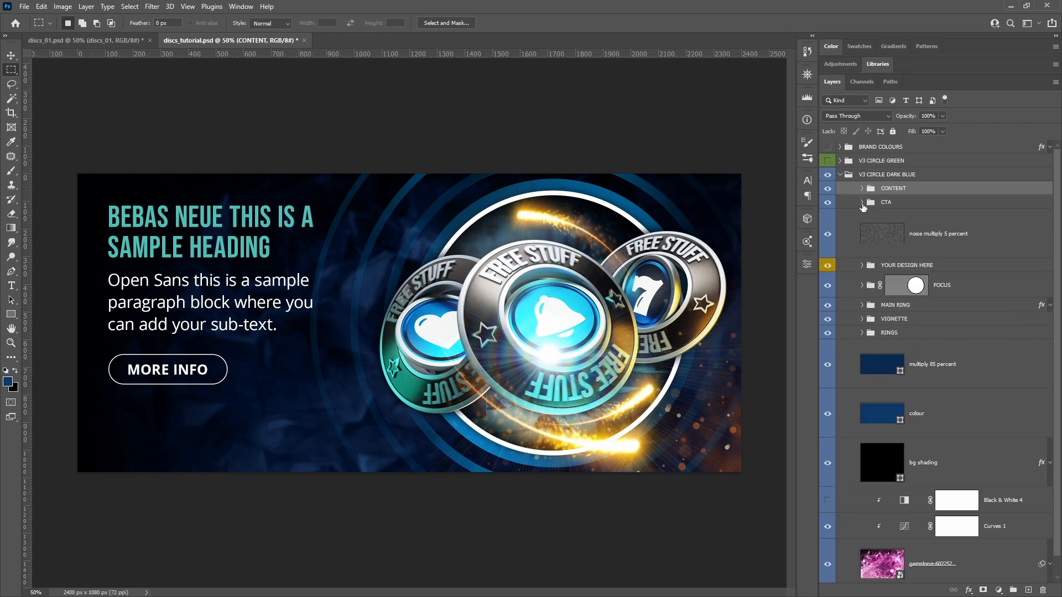
# - Examine the four ring layers of SECONDARY RINGS SCREEN in the RINGS group one after another, and collapse their group
pyautogui.click(862, 333)
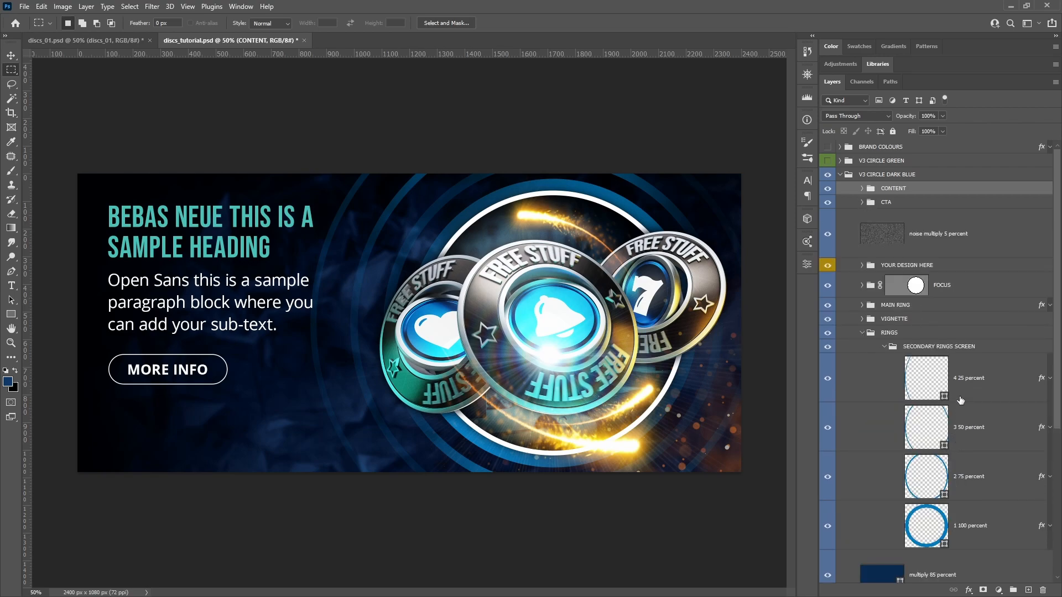
pyautogui.click(987, 381)
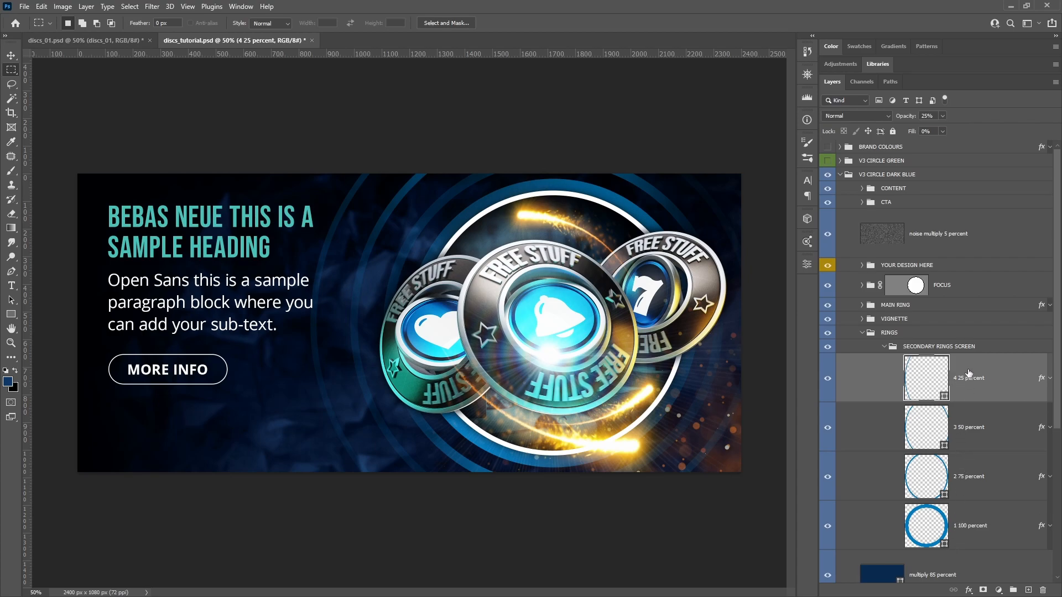
pyautogui.click(987, 429)
pyautogui.click(994, 384)
pyautogui.click(992, 418)
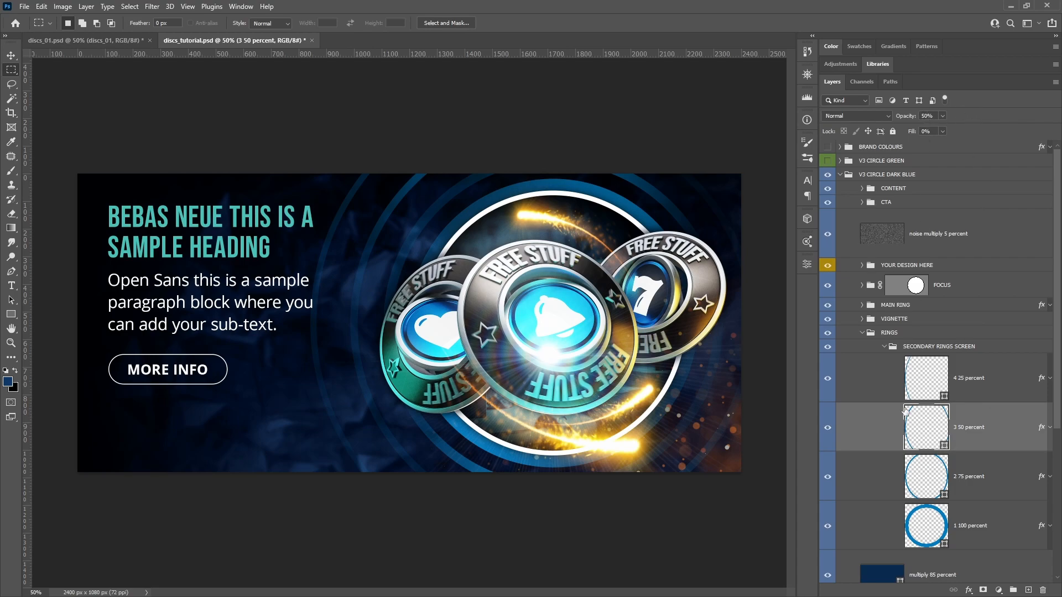
pyautogui.click(973, 390)
pyautogui.click(973, 420)
pyautogui.click(995, 487)
pyautogui.click(991, 524)
pyautogui.click(997, 471)
pyautogui.click(1002, 420)
pyautogui.click(1009, 373)
pyautogui.click(949, 348)
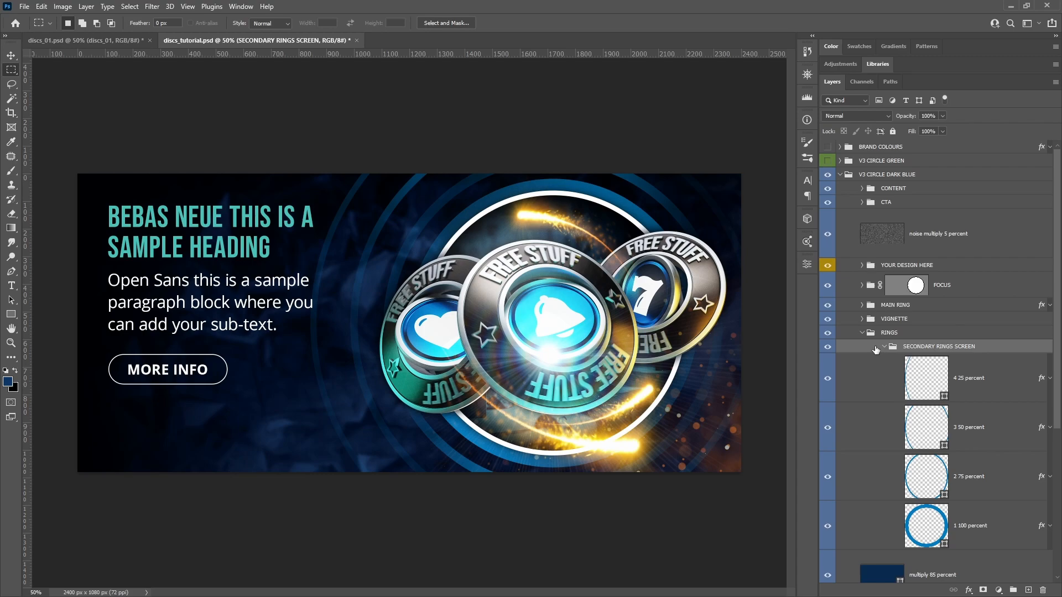
pyautogui.click(884, 347)
pyautogui.click(861, 333)
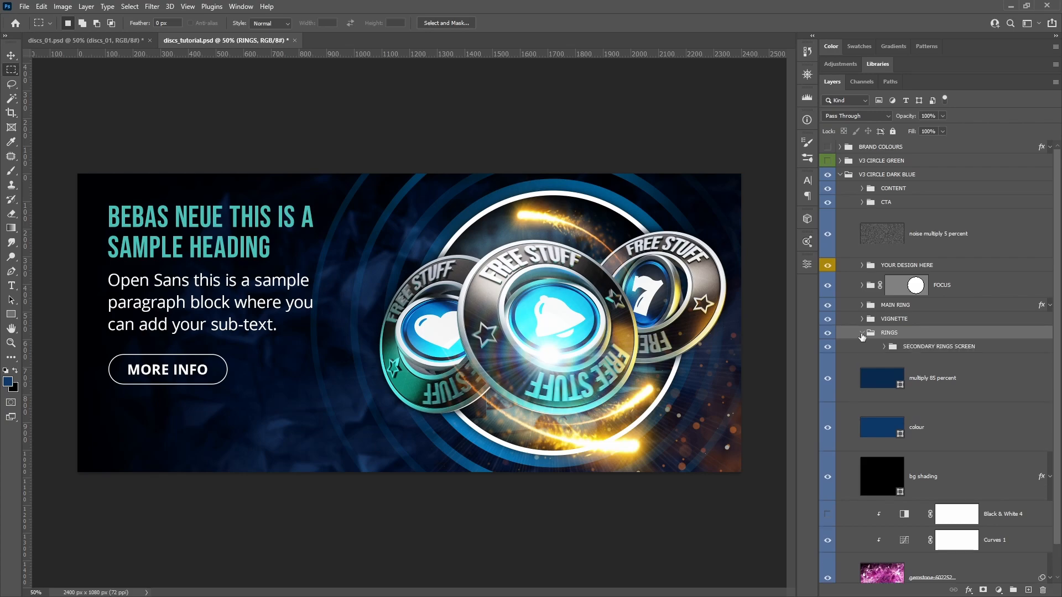
# - Check the opacity of the 4 25 percent, 3 50 percent and 2 75 percent ring layers again, and collapse the RINGS group
pyautogui.click(884, 349)
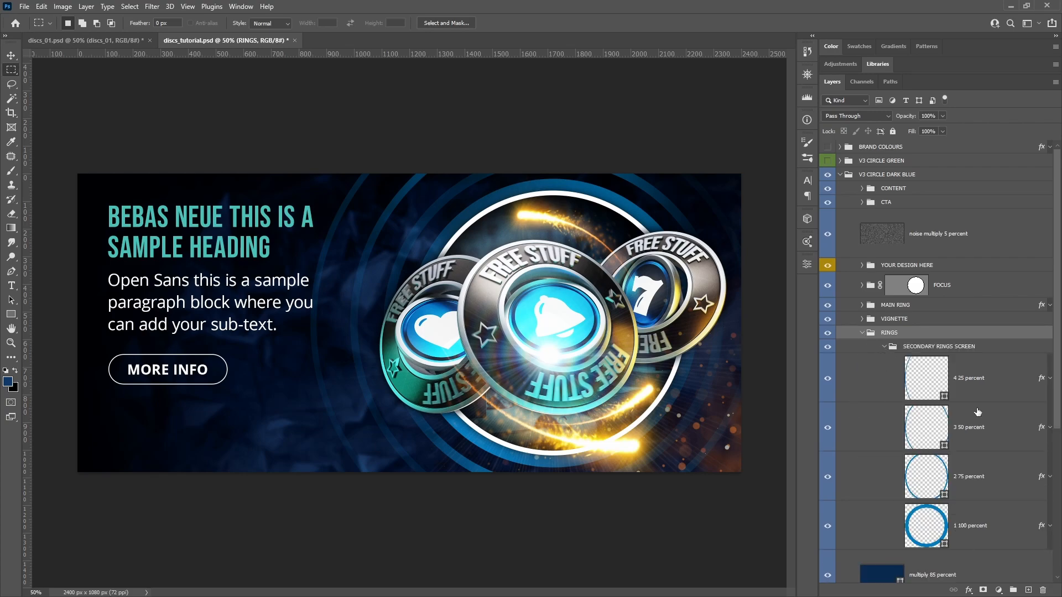
pyautogui.click(1003, 394)
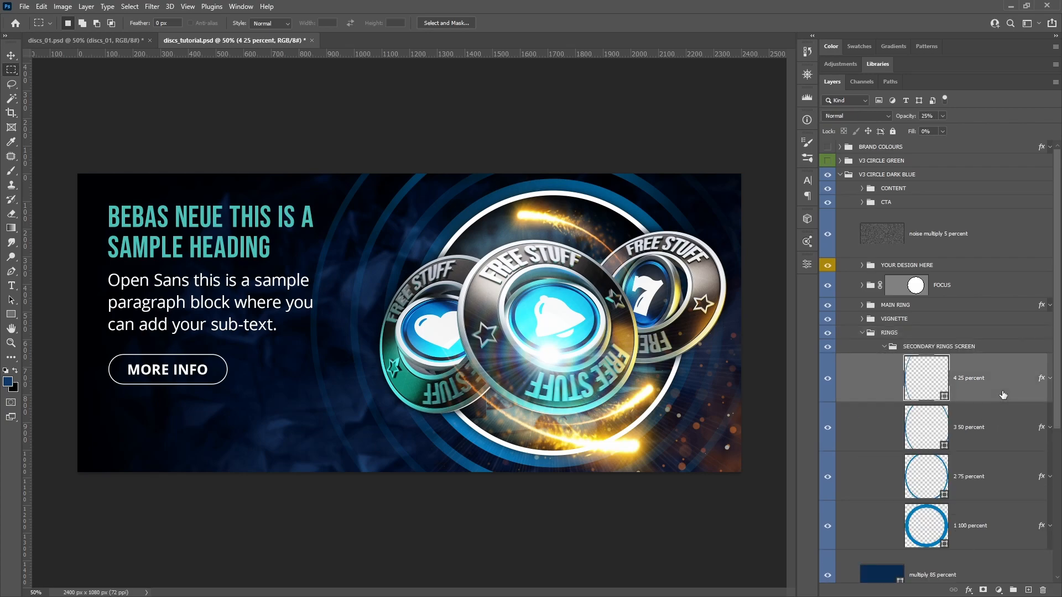
pyautogui.click(1001, 442)
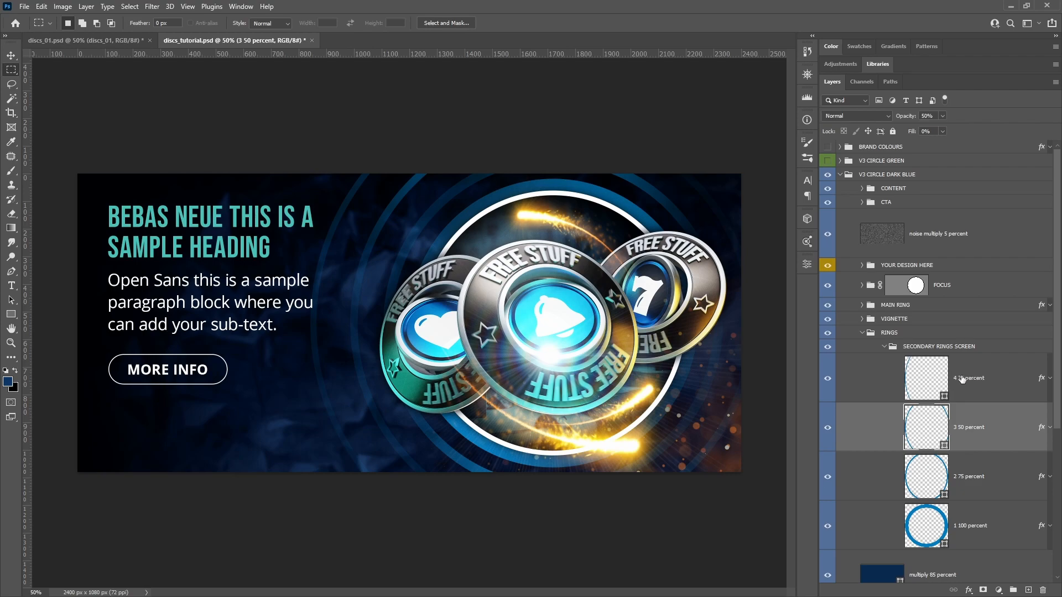
pyautogui.click(998, 387)
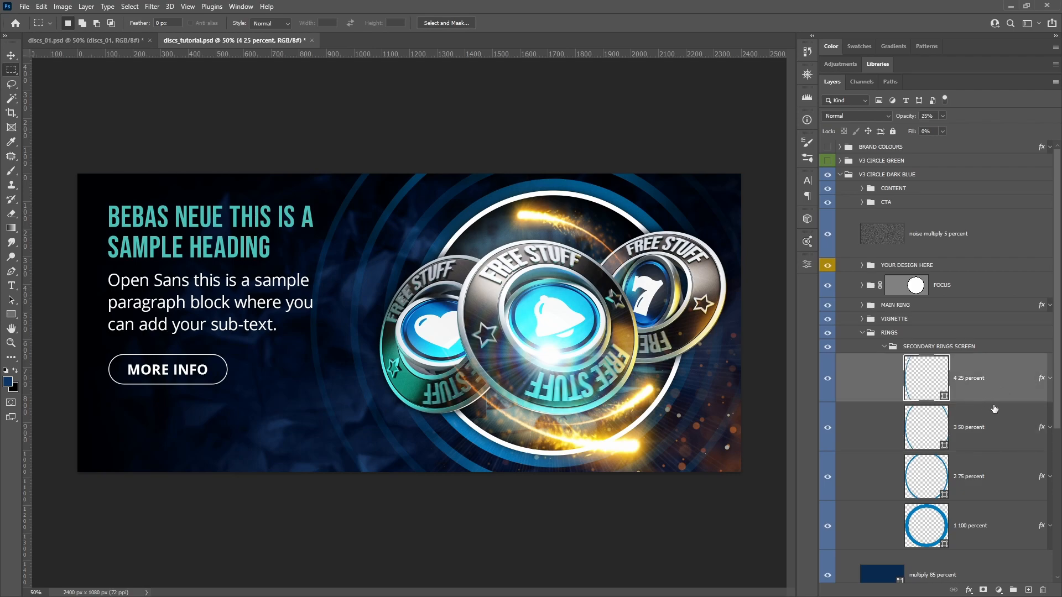
pyautogui.click(978, 487)
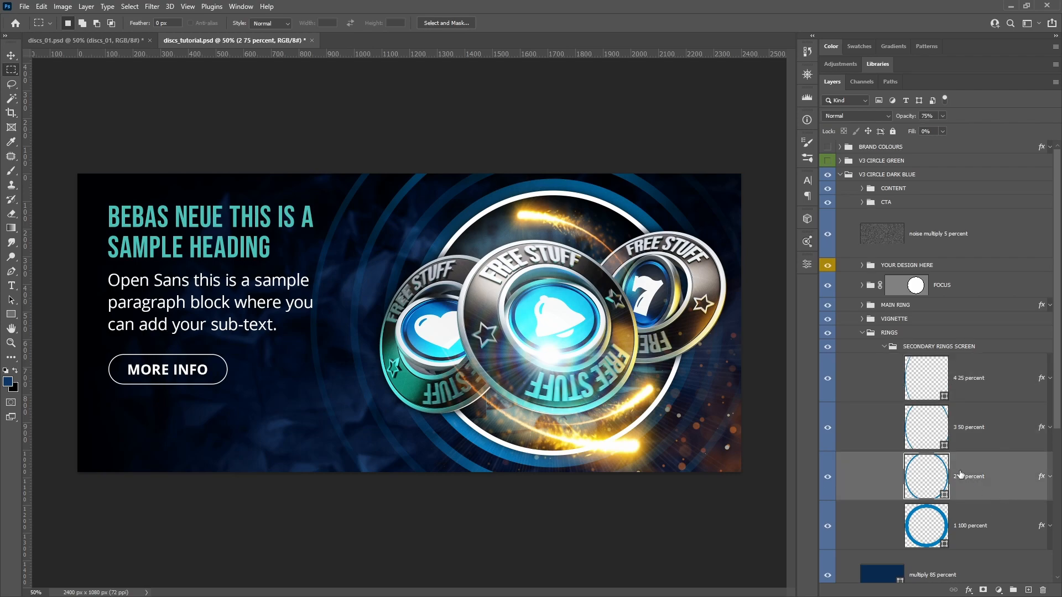
pyautogui.click(884, 347)
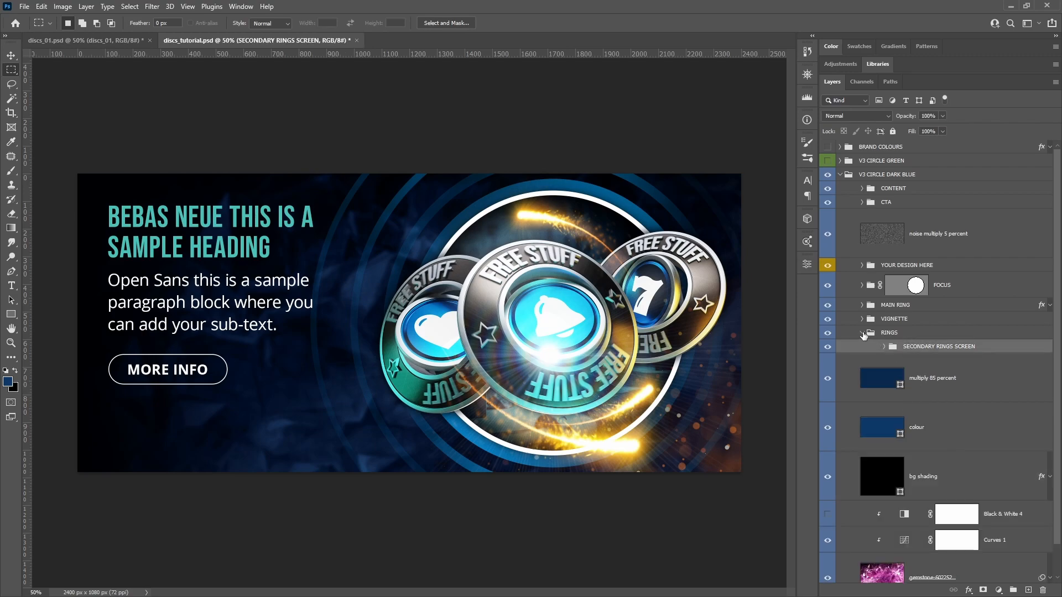
pyautogui.click(862, 333)
# - Examine the layers inside the VIGNETTE and MAIN RING groups, collapsing each group again
pyautogui.click(861, 319)
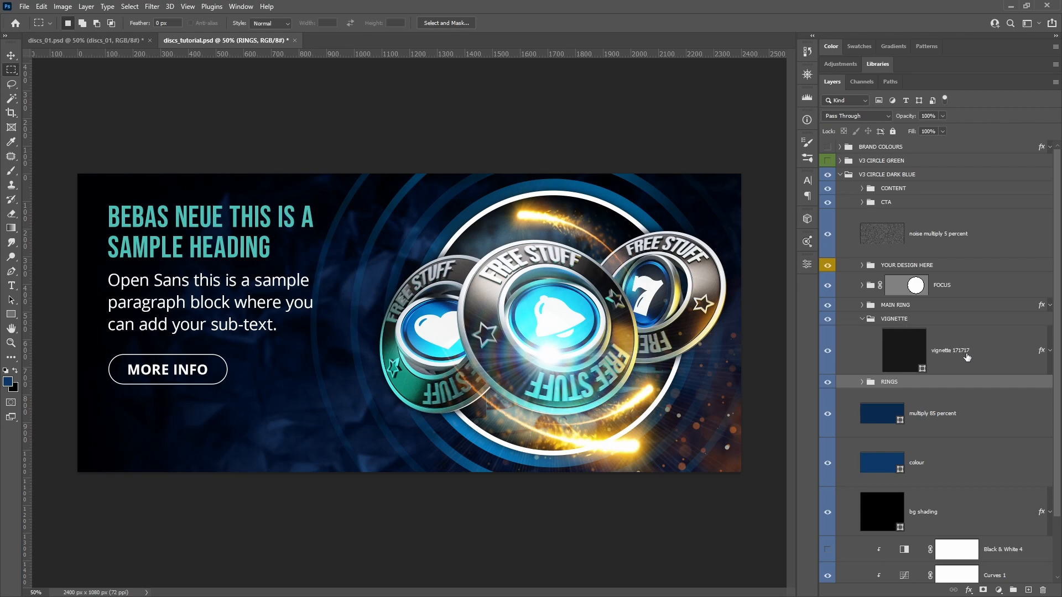
pyautogui.click(861, 319)
pyautogui.click(861, 305)
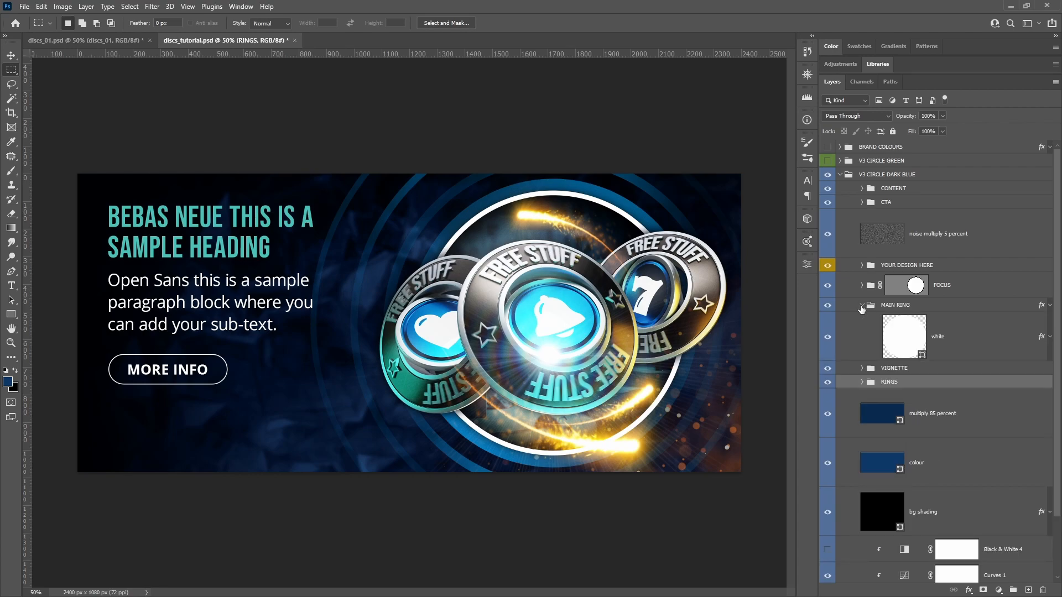
pyautogui.click(862, 305)
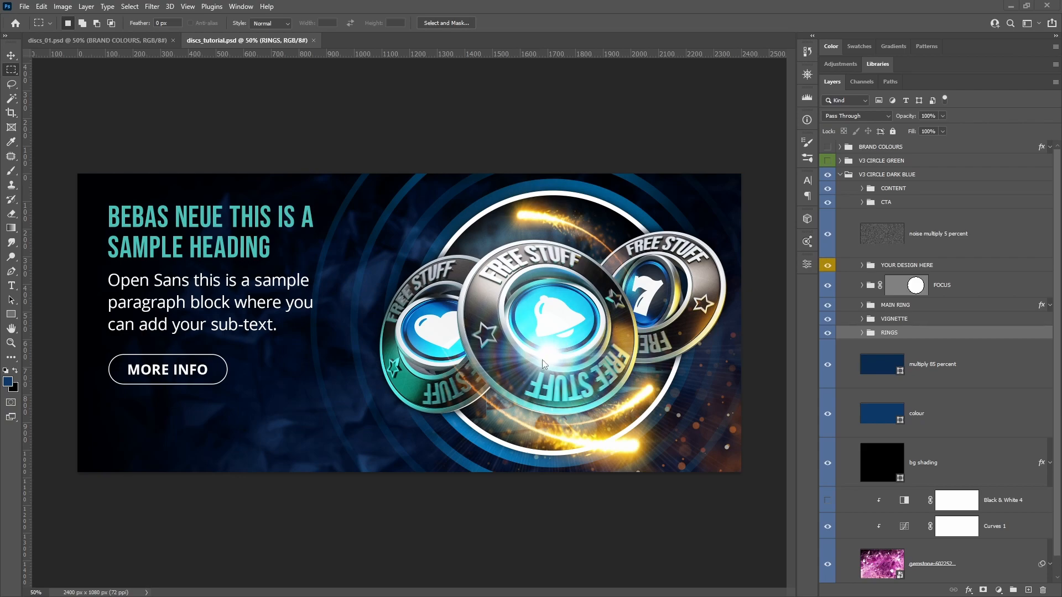
# - Compare the finished discs_01.psd banner with discs_tutorial.psd by alternating between the two documents
pyautogui.click(114, 39)
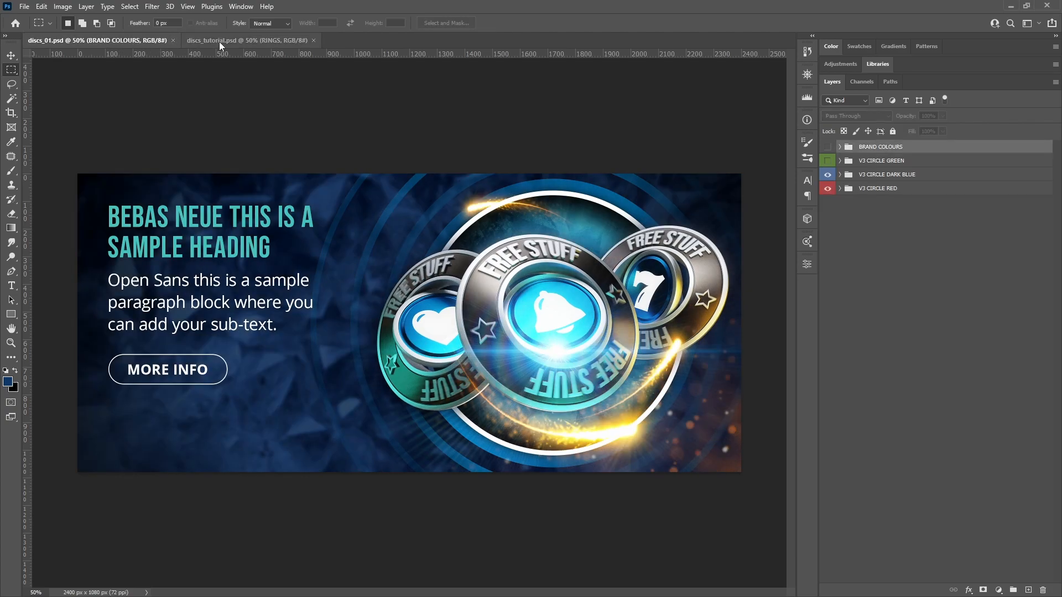
pyautogui.click(219, 41)
pyautogui.click(114, 39)
pyautogui.click(204, 39)
pyautogui.click(103, 42)
pyautogui.click(224, 41)
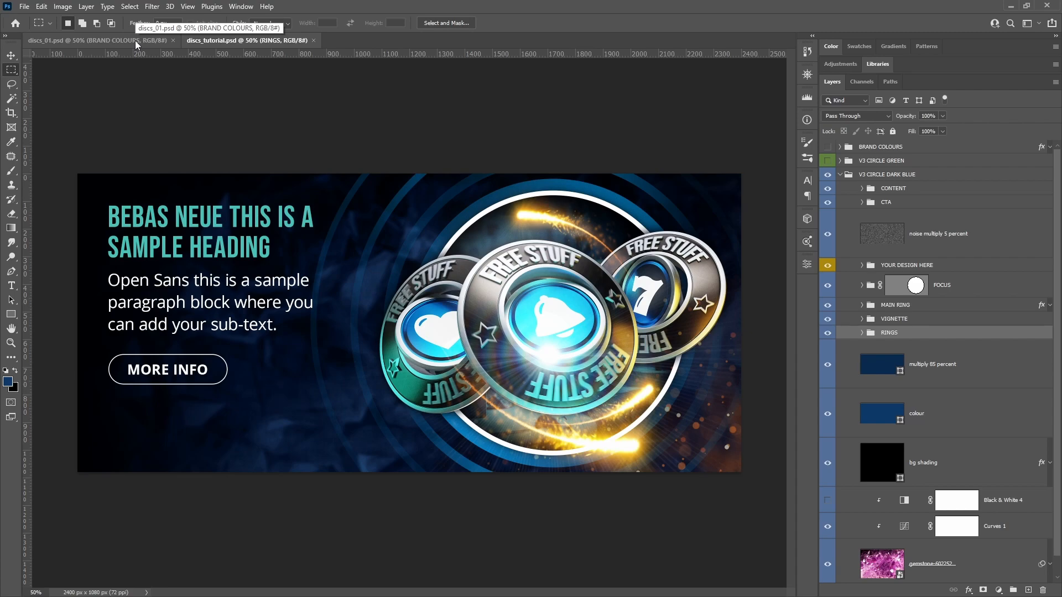
# - Compare the background shading behind the text in discs_tutorial.psd with that in discs_01.psd, marking the area with temporary selections
pyautogui.moveTo(67, 161); pyautogui.dragTo(367, 519)
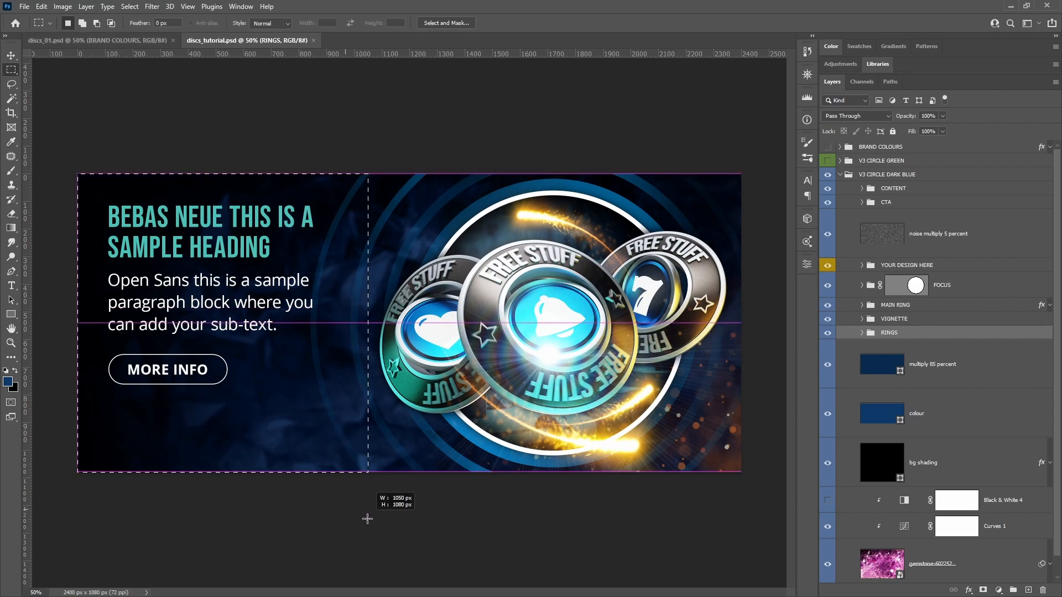
pyautogui.click(143, 44)
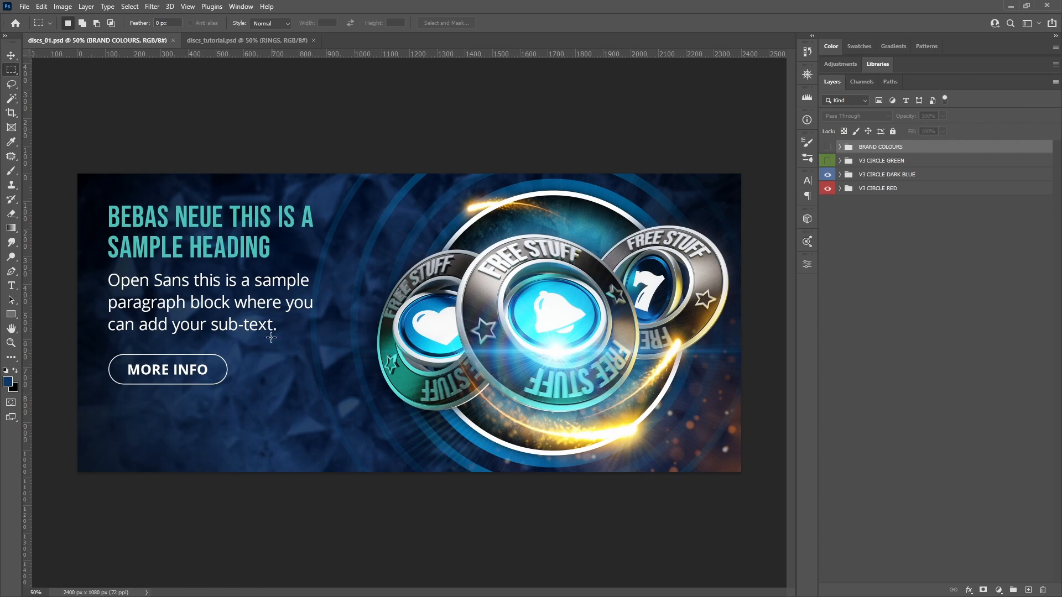
pyautogui.click(246, 40)
pyautogui.moveTo(81, 174); pyautogui.dragTo(432, 490)
pyautogui.click(432, 487)
pyautogui.click(120, 40)
pyautogui.click(222, 41)
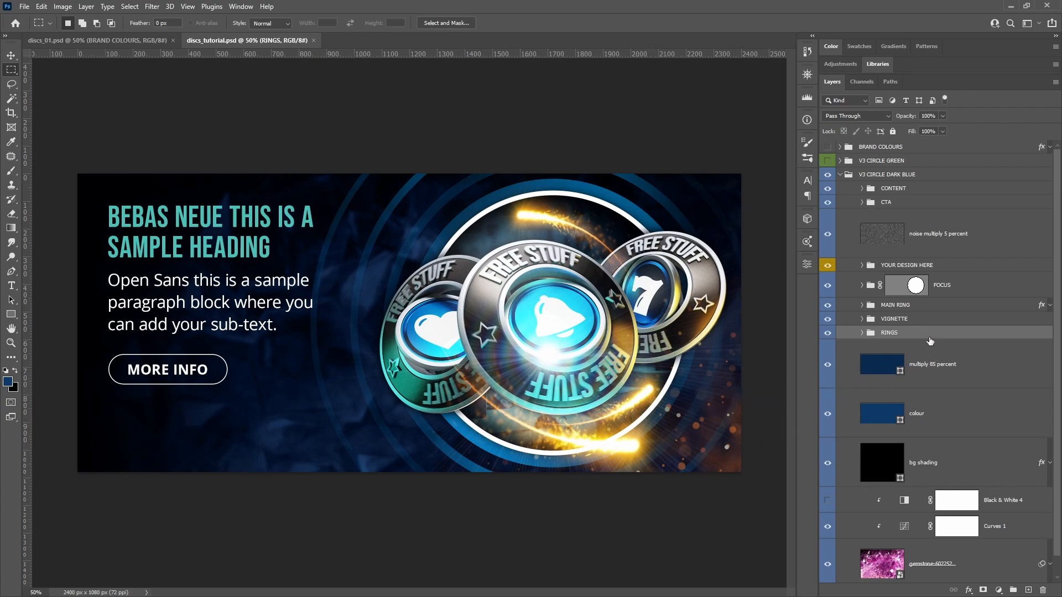
# - Hide the YOUR DESIGN HERE group and outline the circular focus image with a temporary selection
pyautogui.scroll(-1, 934, 339)
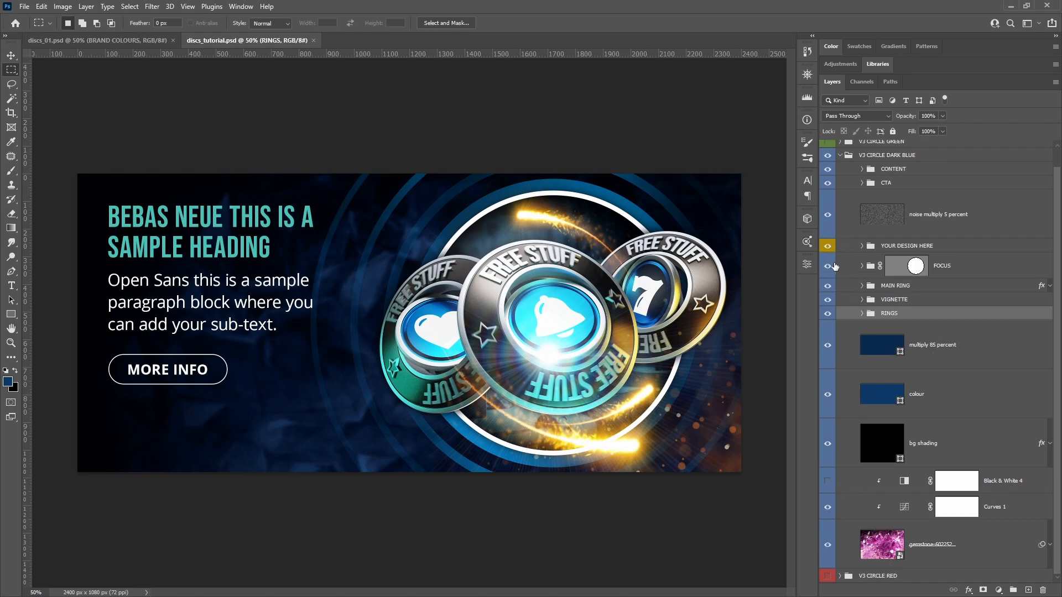
pyautogui.click(828, 246)
pyautogui.moveTo(418, 195); pyautogui.dragTo(696, 460)
pyautogui.click(737, 353)
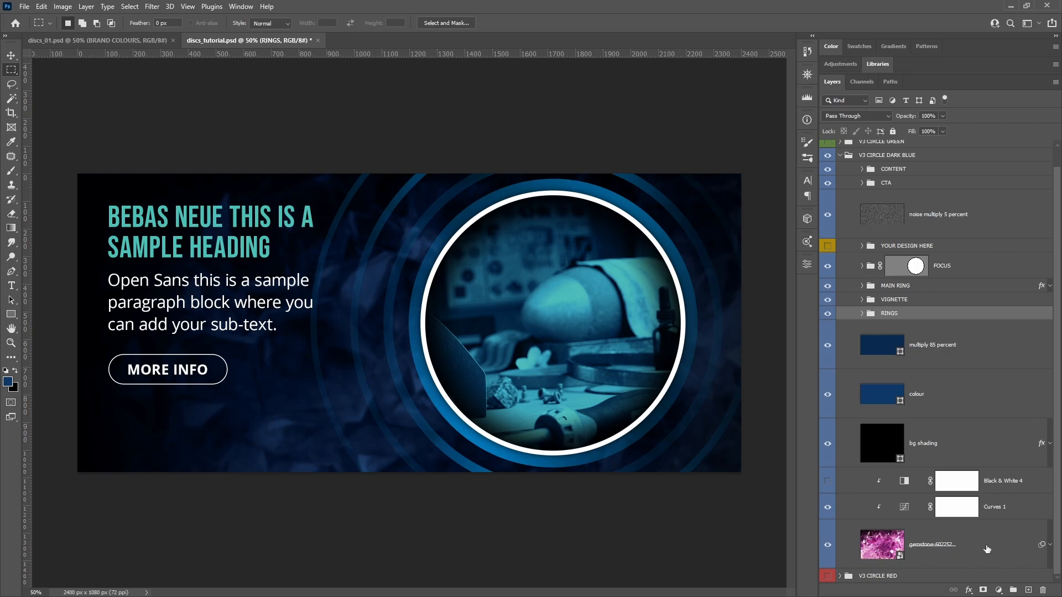
# - Expand the FOCUS group and compare the banner with and without it
pyautogui.click(862, 266)
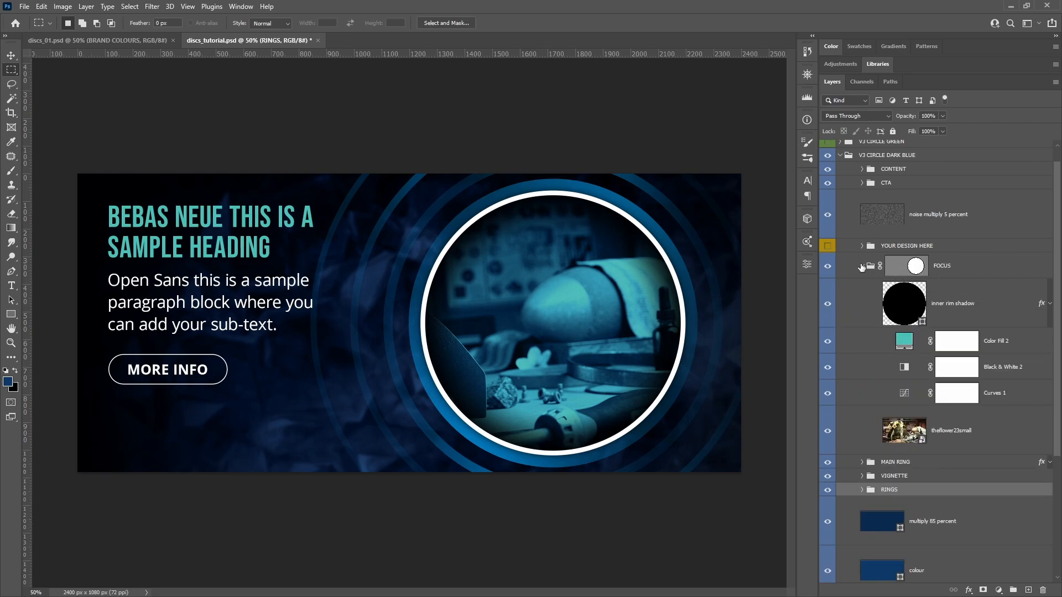
pyautogui.click(828, 266)
pyautogui.click(827, 266)
pyautogui.scroll(-4, 955, 486)
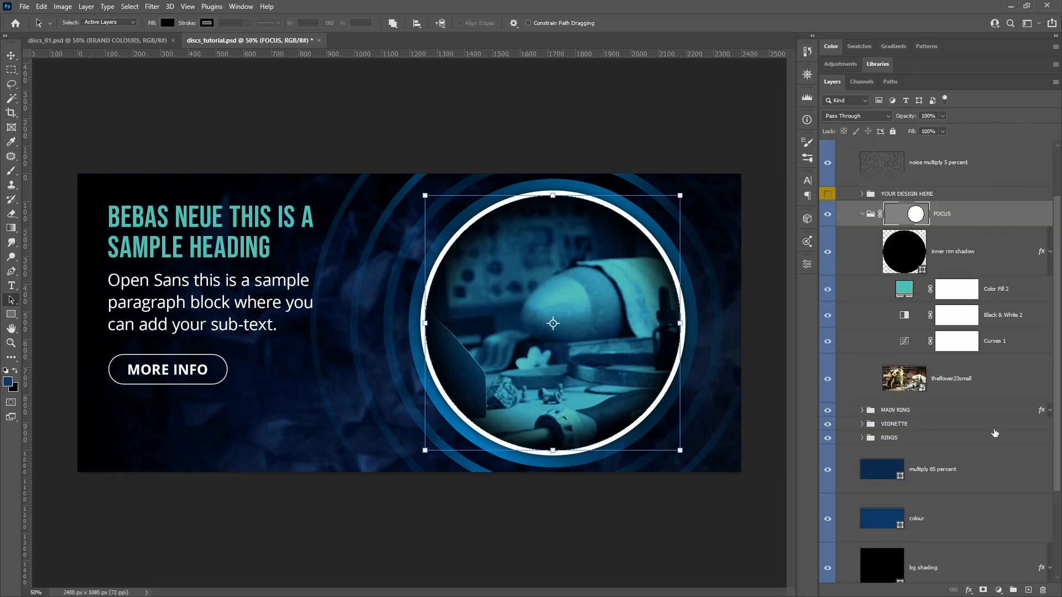
pyautogui.scroll(-4, 995, 433)
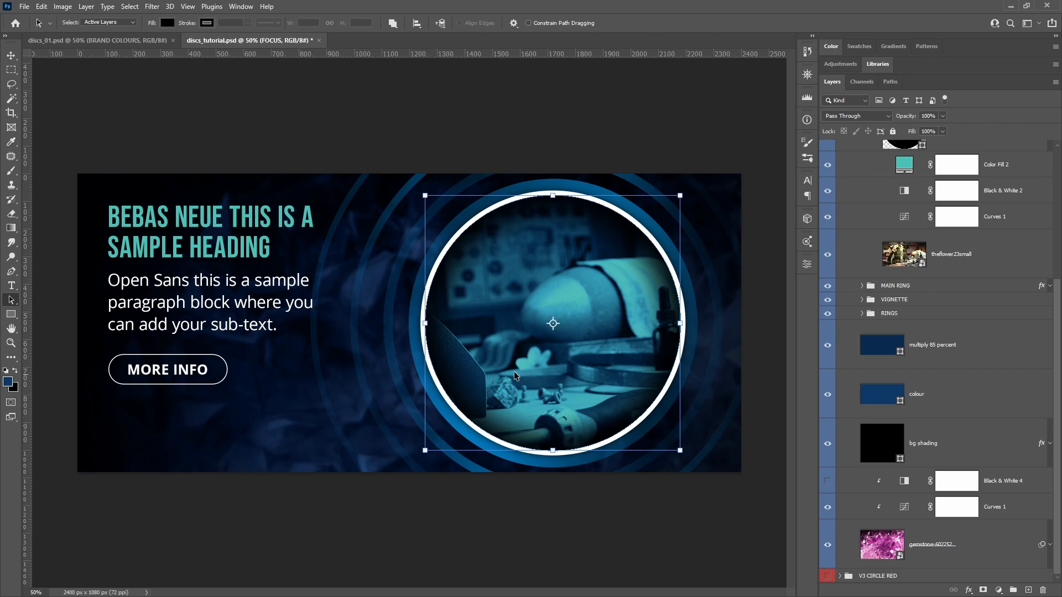
# - Fit the banner to the window and duplicate the gemstone-602252 background layer into the FOCUS group, directly above theflower23small
pyautogui.click(982, 544)
pyautogui.hotkey('ctrl', '0')
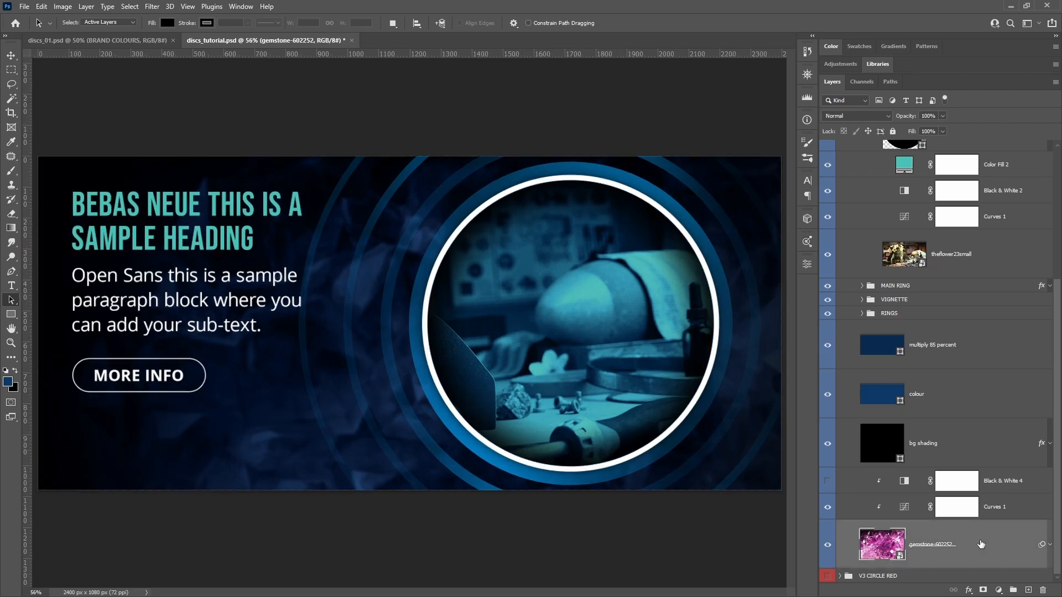
pyautogui.moveTo(980, 544); pyautogui.dragTo(976, 243)
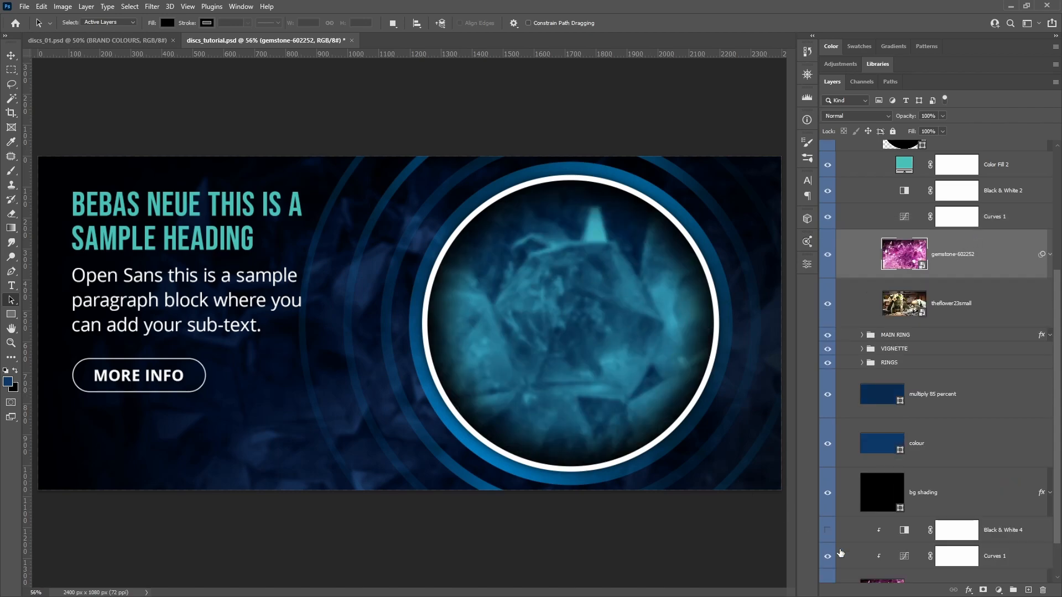
# - Delete the theflower23small layer from the FOCUS group
pyautogui.click(988, 302)
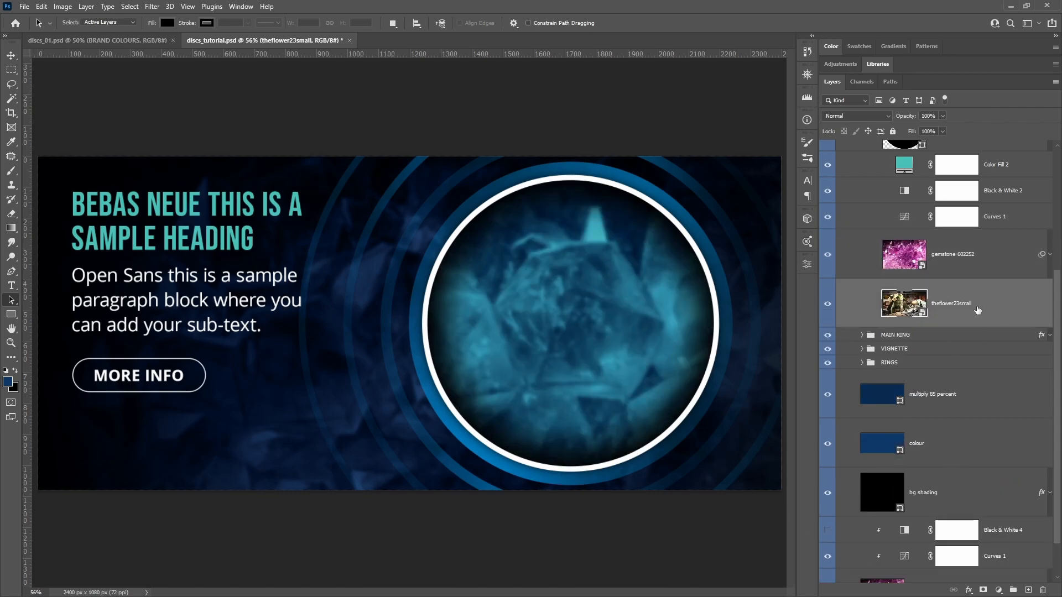
pyautogui.rightClick(995, 318)
pyautogui.click(893, 148)
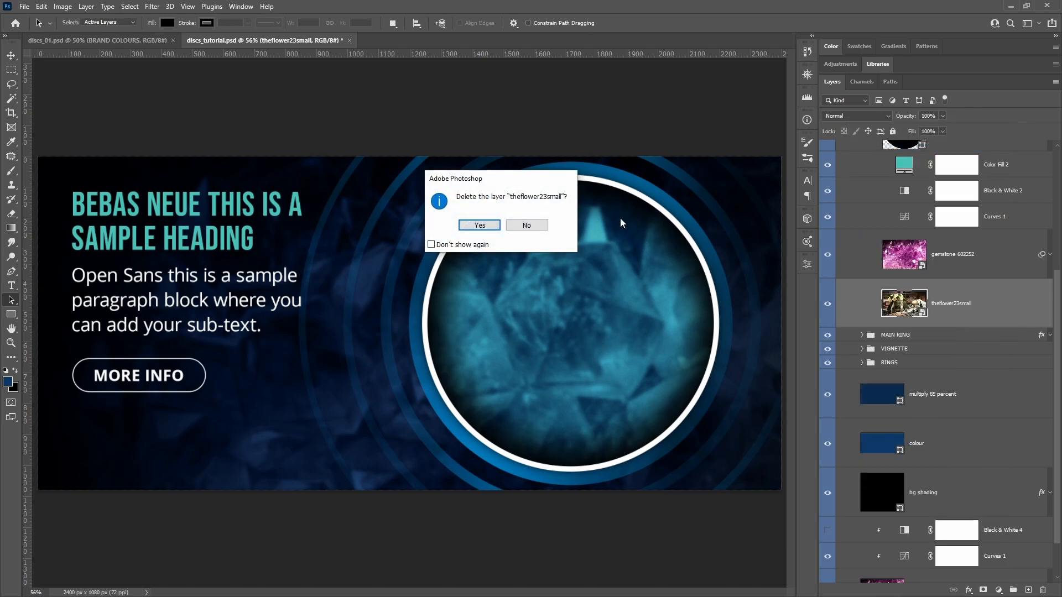
pyautogui.click(478, 225)
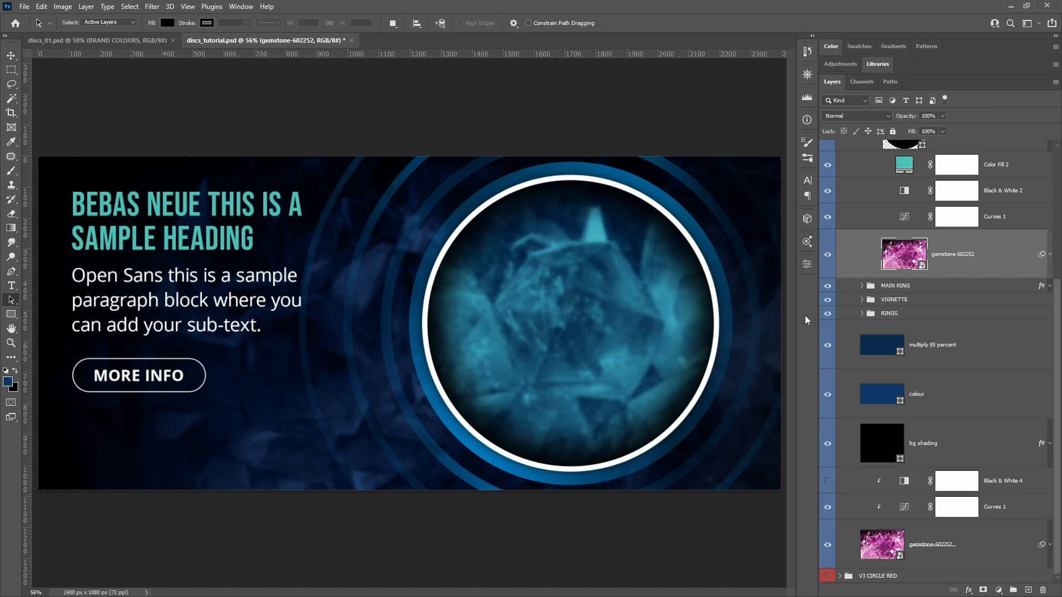
# - Turn off the smart filters on the FOCUS group's gemstone-602252 layer and show the YOUR DESIGN HERE group again
pyautogui.scroll(5, 1056, 407)
pyautogui.click(1051, 410)
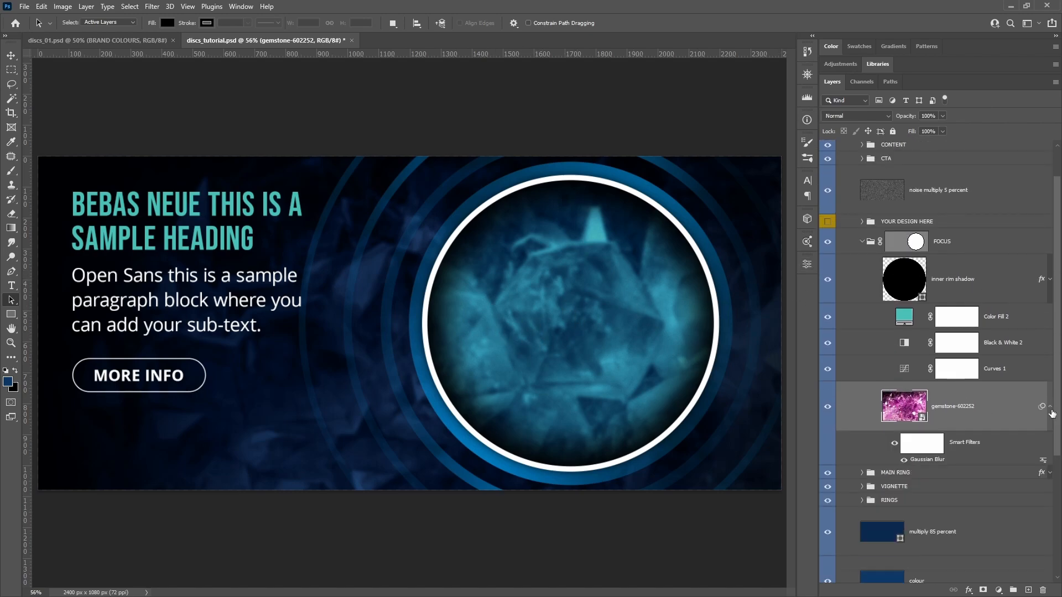
pyautogui.scroll(1, 1018, 437)
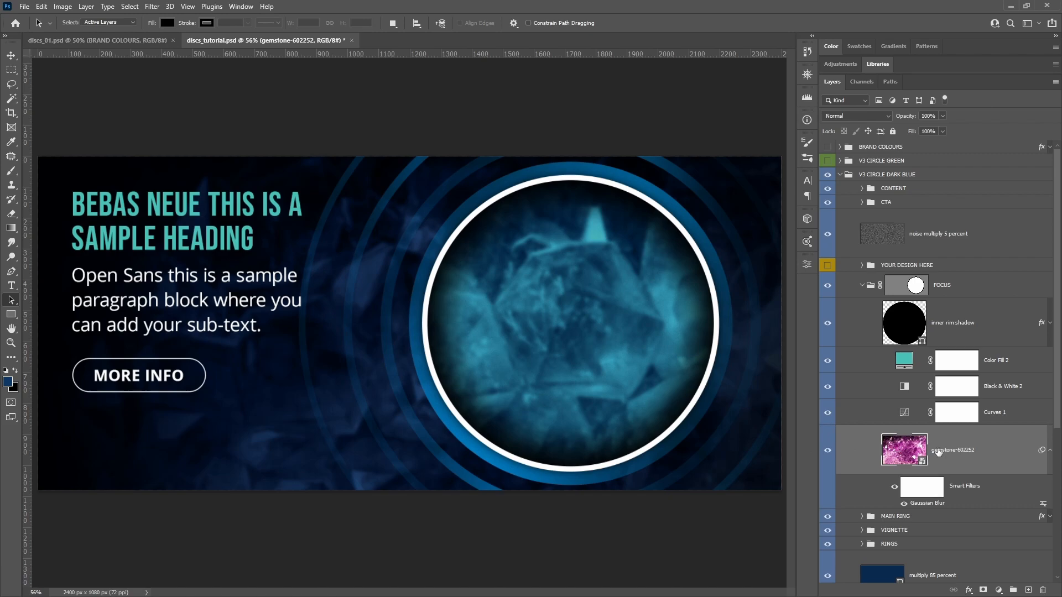
pyautogui.click(894, 489)
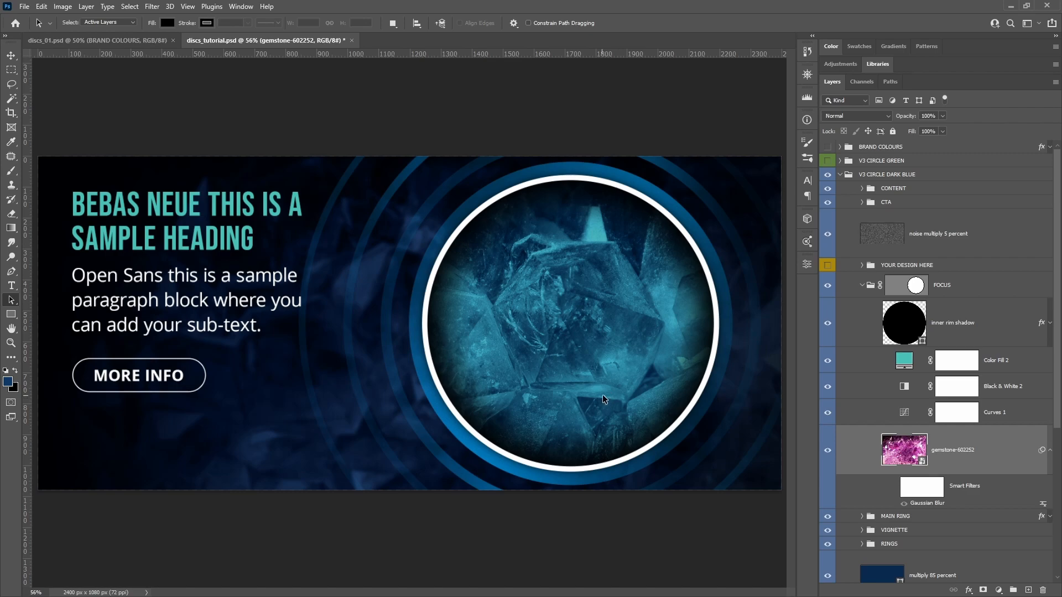
pyautogui.click(828, 267)
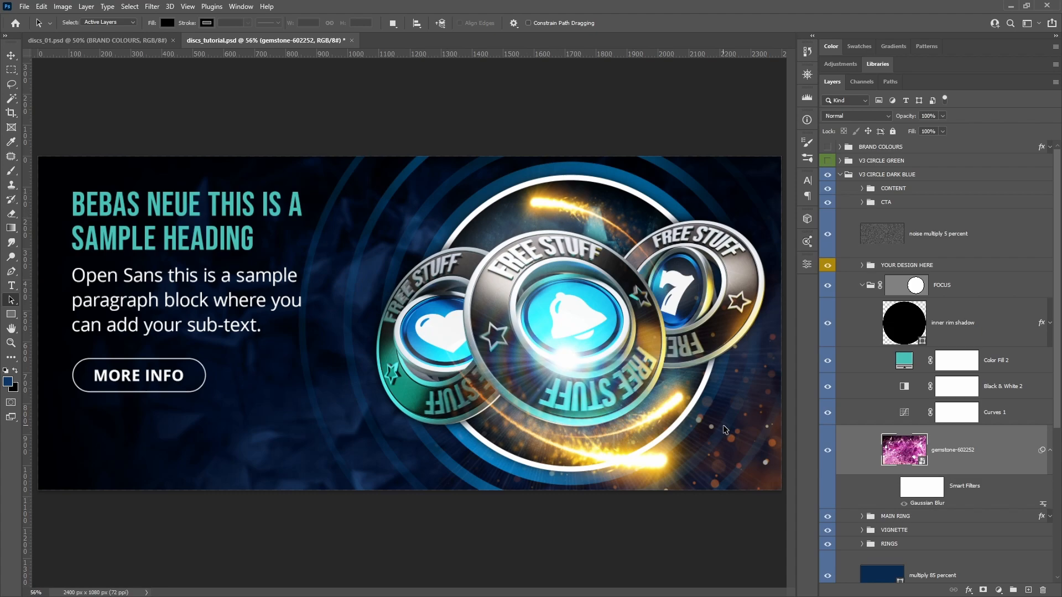
# - Compare the focus circle's gemstone with and without the Gaussian Blur, and delete the layer's smart filters
pyautogui.click(890, 489)
pyautogui.click(904, 504)
pyautogui.click(895, 487)
pyautogui.click(895, 487)
pyautogui.click(894, 489)
pyautogui.moveTo(969, 487); pyautogui.dragTo(1044, 592)
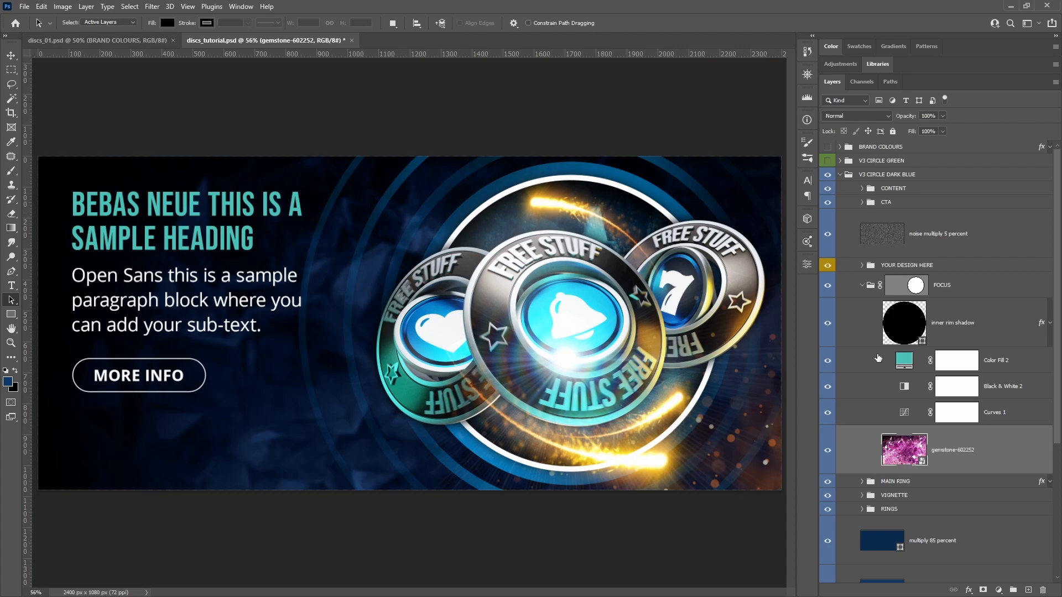
# - Toggle the YOUR DESIGN HERE group's visibility to compare the banner with and without the discs, leaving it shown
pyautogui.click(828, 266)
pyautogui.click(828, 266)
pyautogui.click(828, 266)
pyautogui.click(828, 266)
pyautogui.click(828, 267)
pyautogui.click(828, 266)
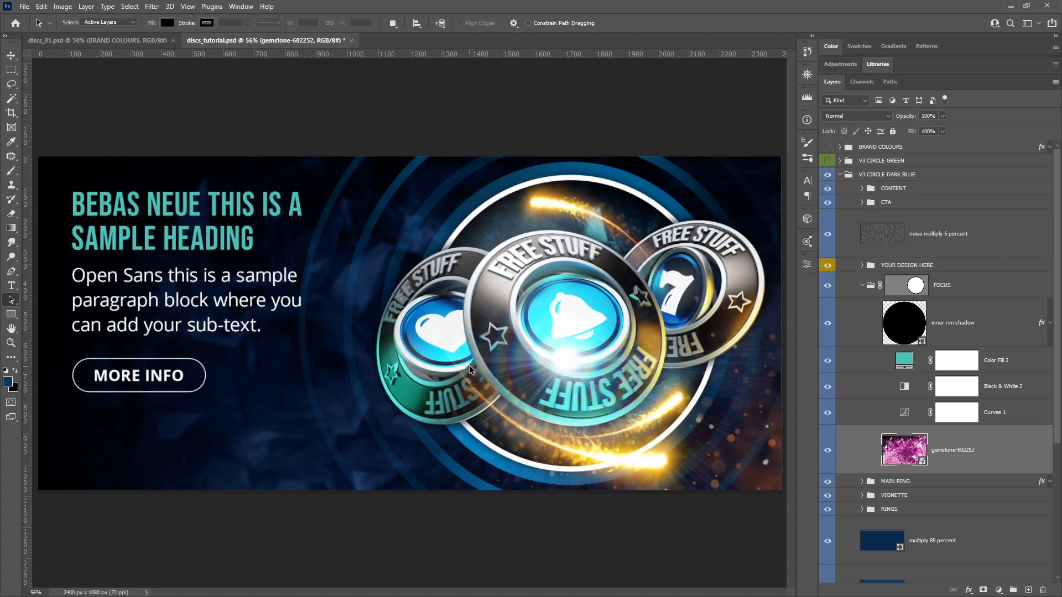